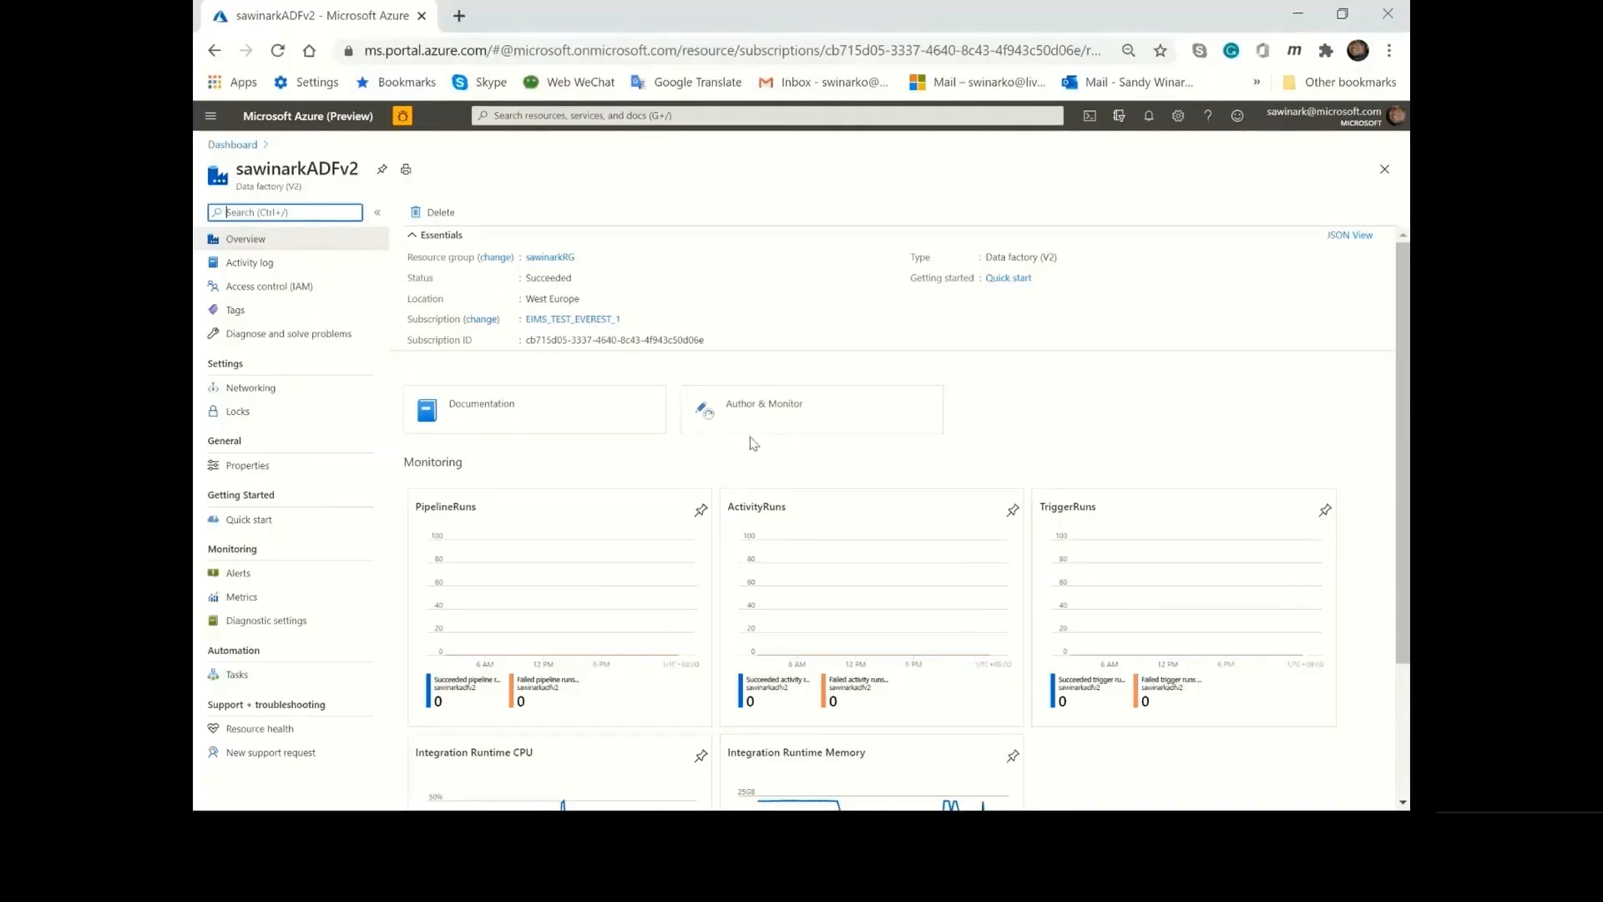
Launch the authoring and monitoring site of data factory sawinarkADFv2 and start configuring an SSIS integration runtime.
{"action": "left_click", "coordinate": [788, 419]}
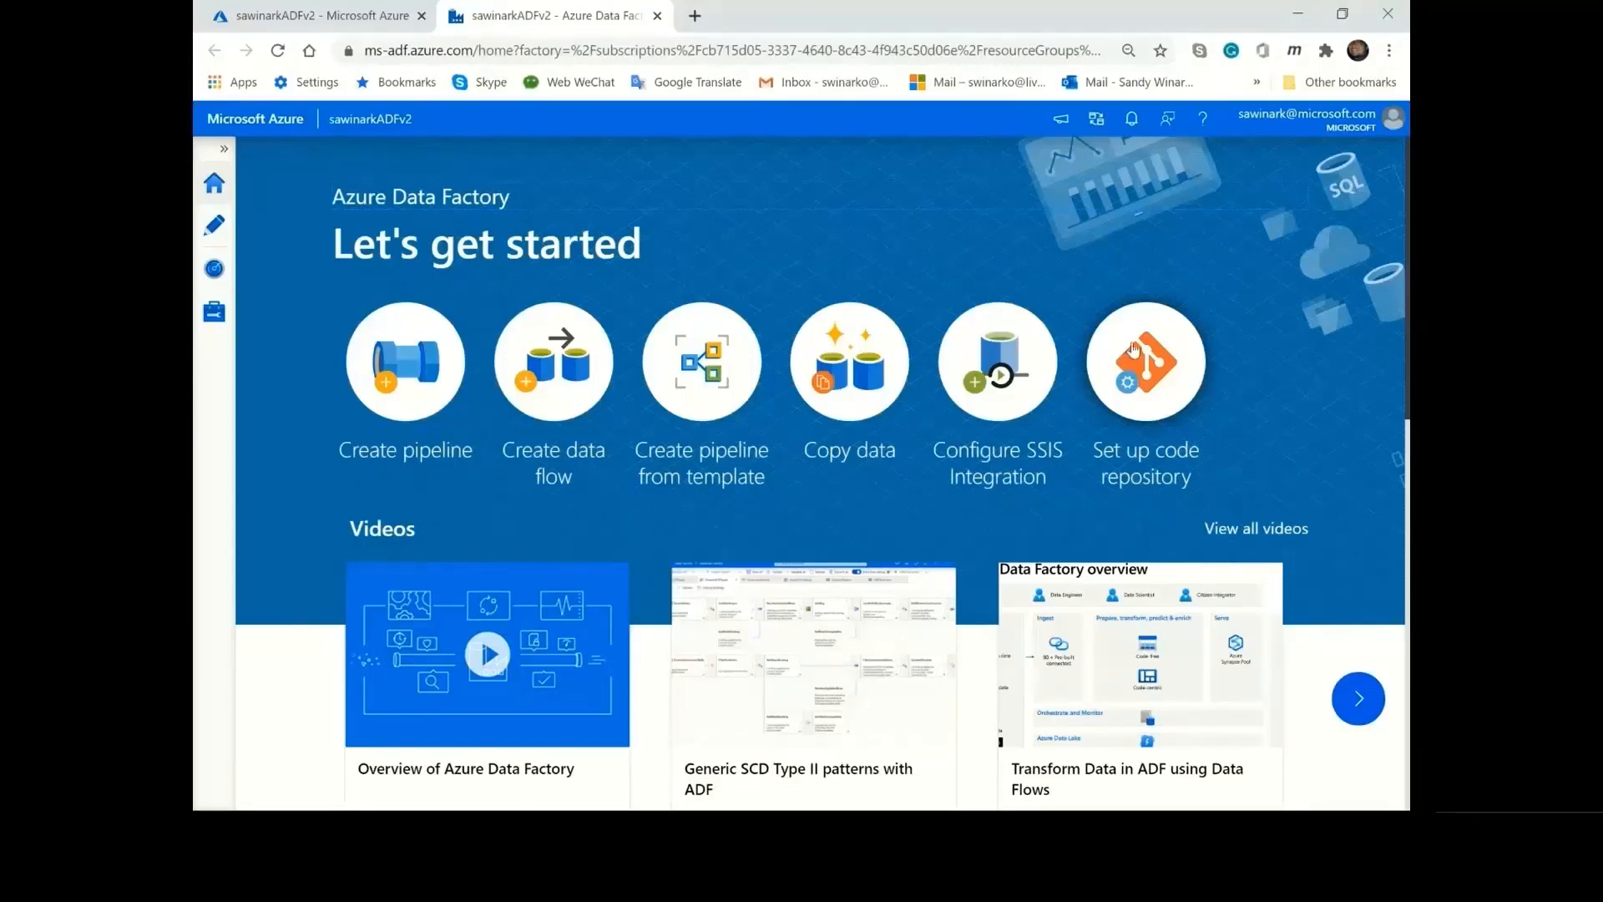
{"action": "left_click", "coordinate": [993, 408]}
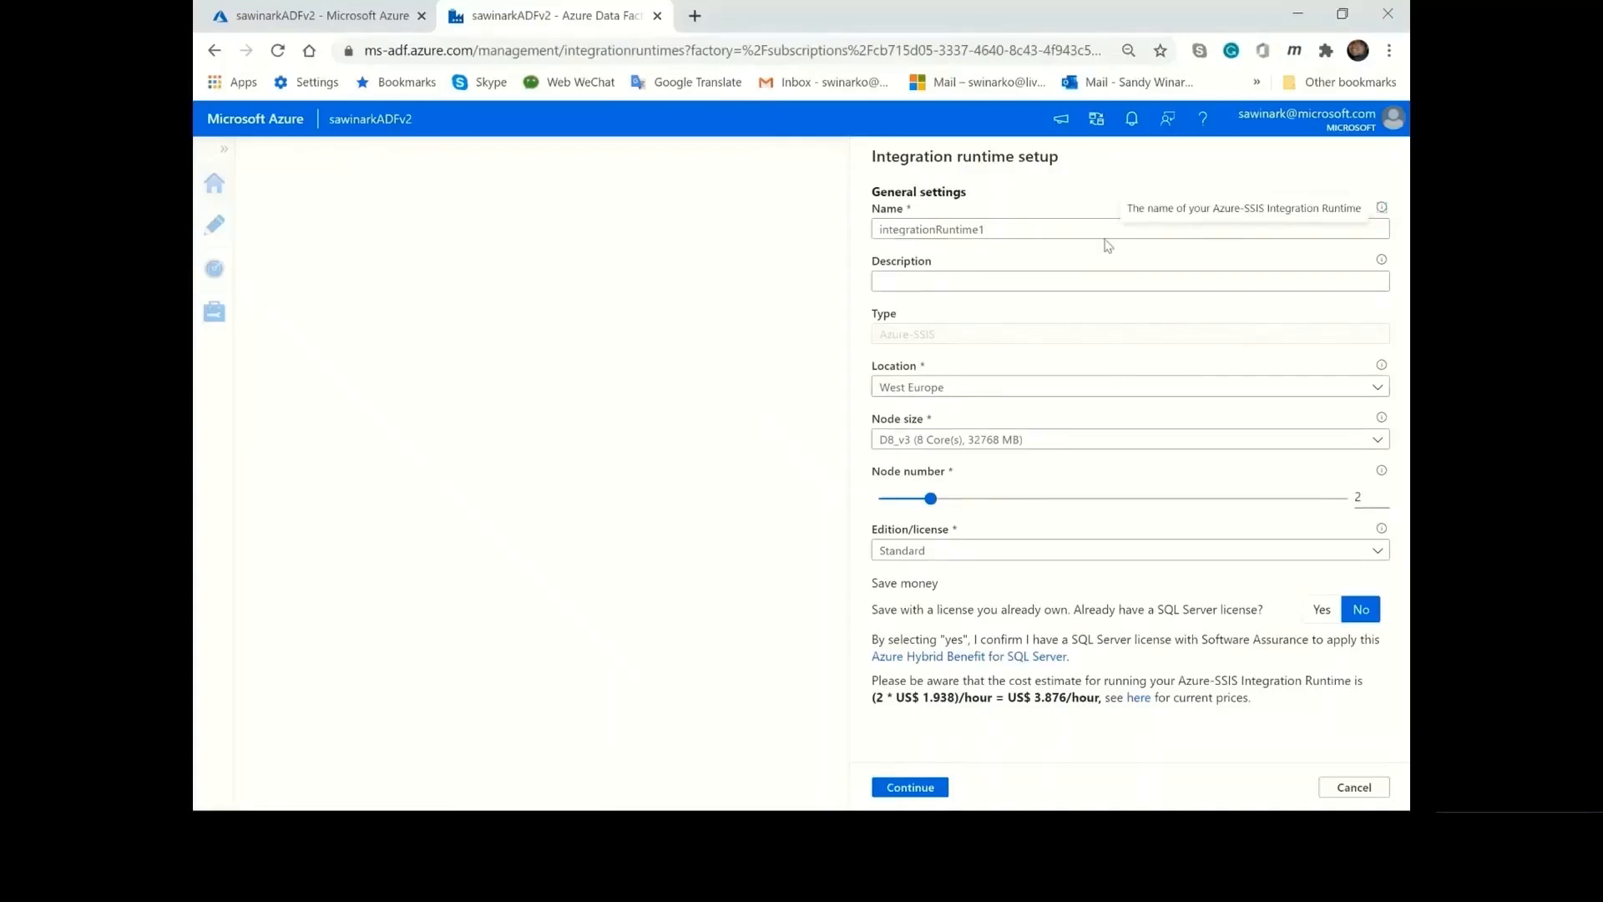
Examine the runtime's name, description and type fields and the location and node size options in the general settings.
{"action": "left_click", "coordinate": [1025, 231]}
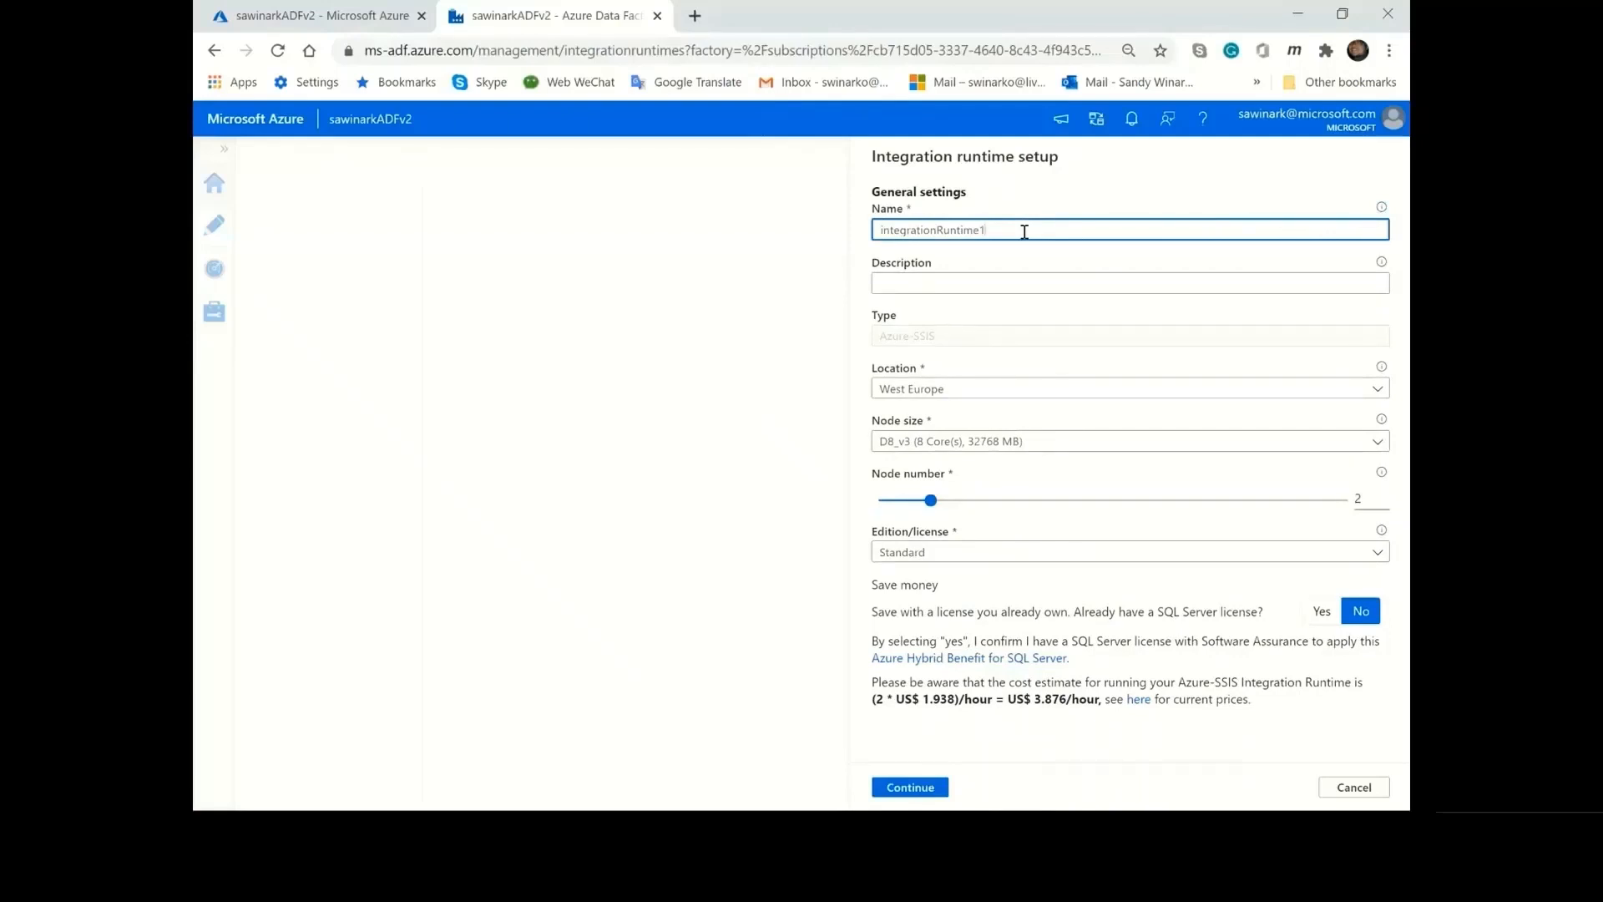
{"action": "left_click", "coordinate": [1031, 286]}
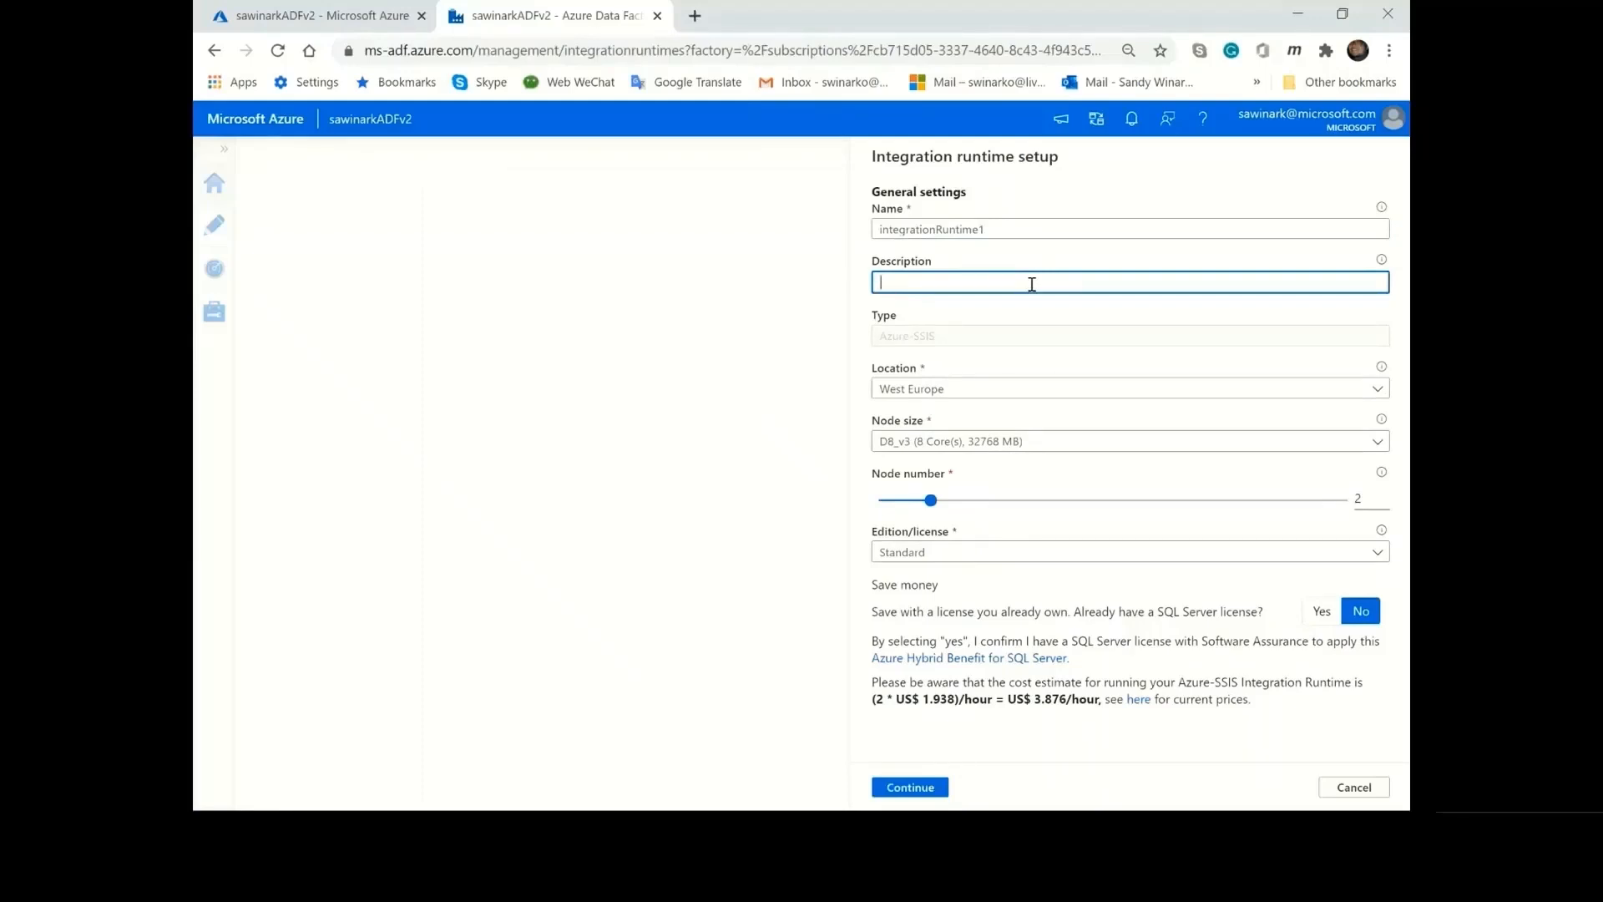
{"action": "left_click", "coordinate": [1036, 340]}
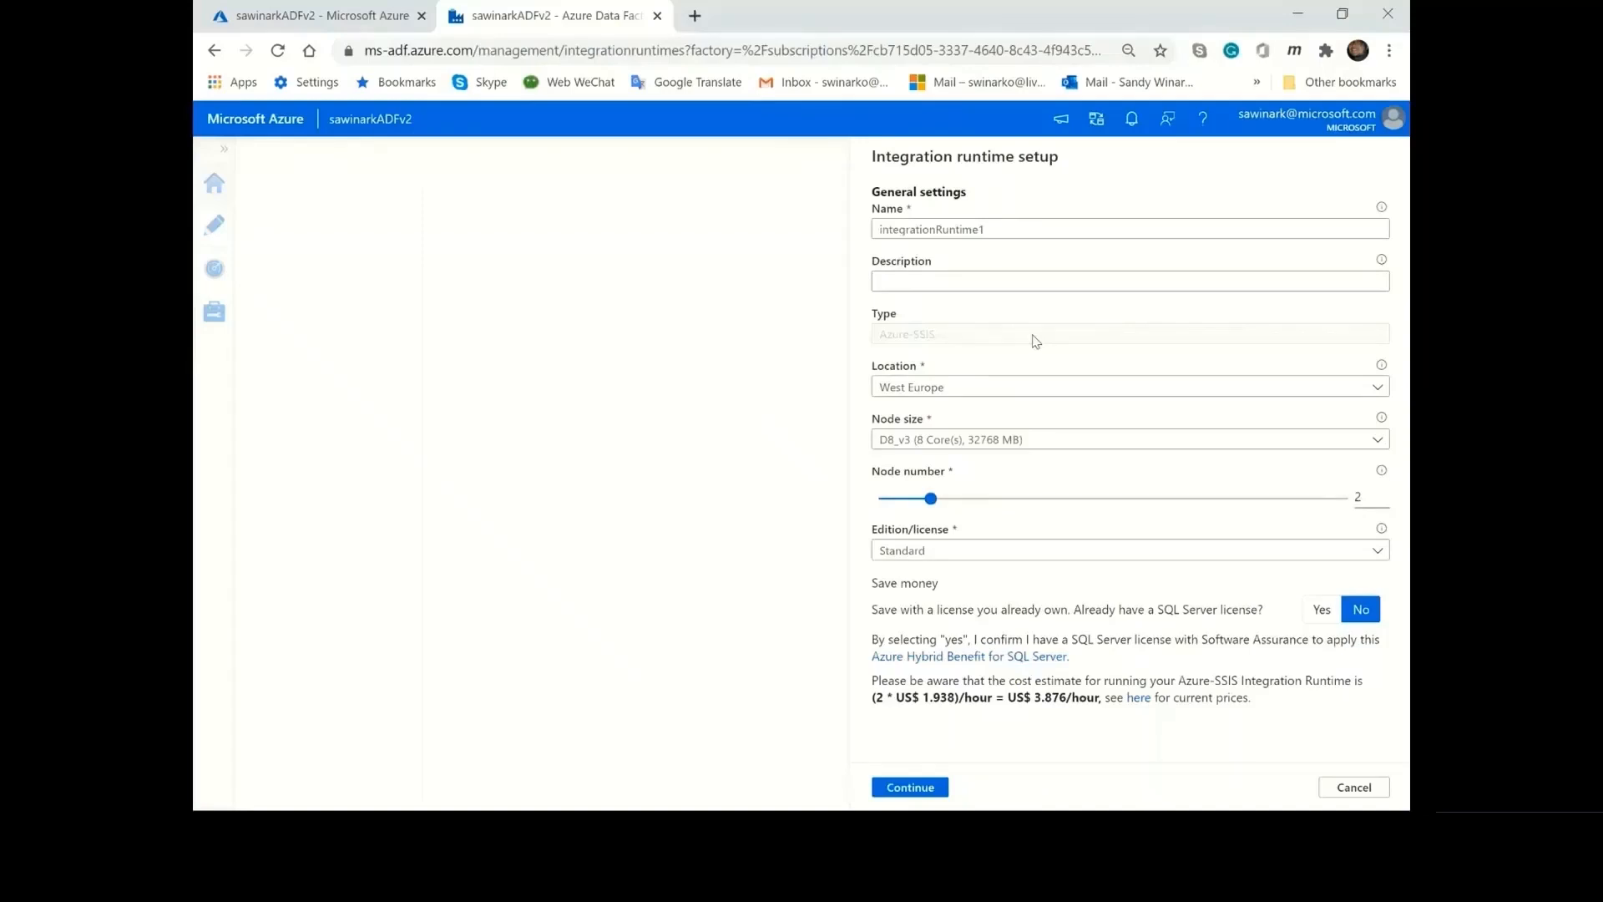
{"action": "left_click", "coordinate": [1035, 391]}
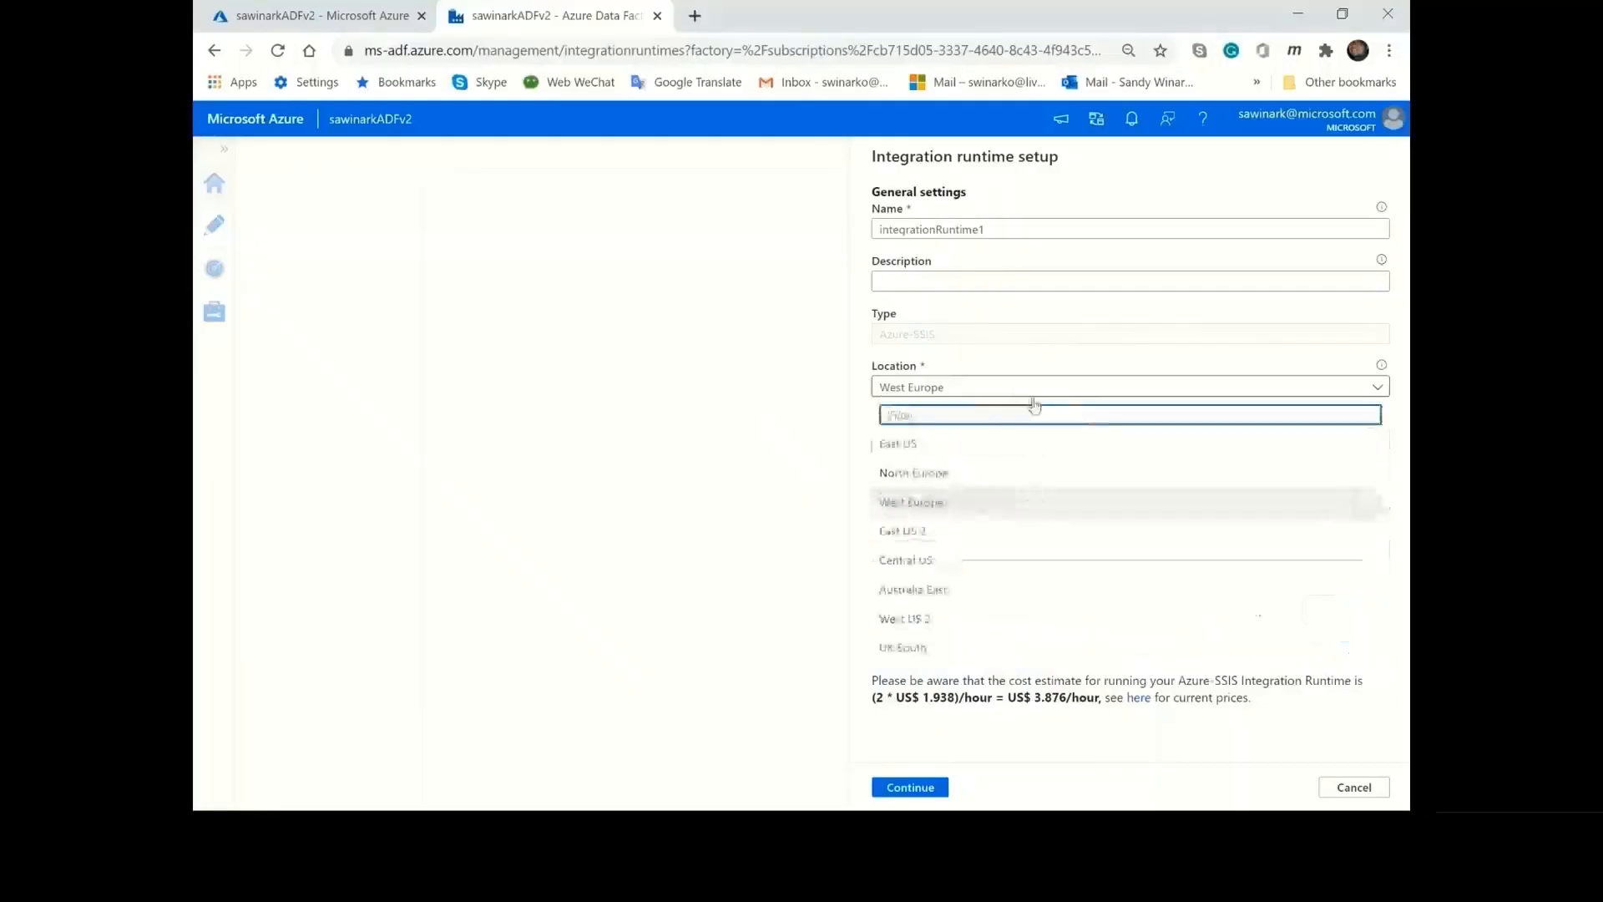
{"action": "scroll", "coordinate": [1063, 470], "scroll_direction": "down", "scroll_amount": 10}
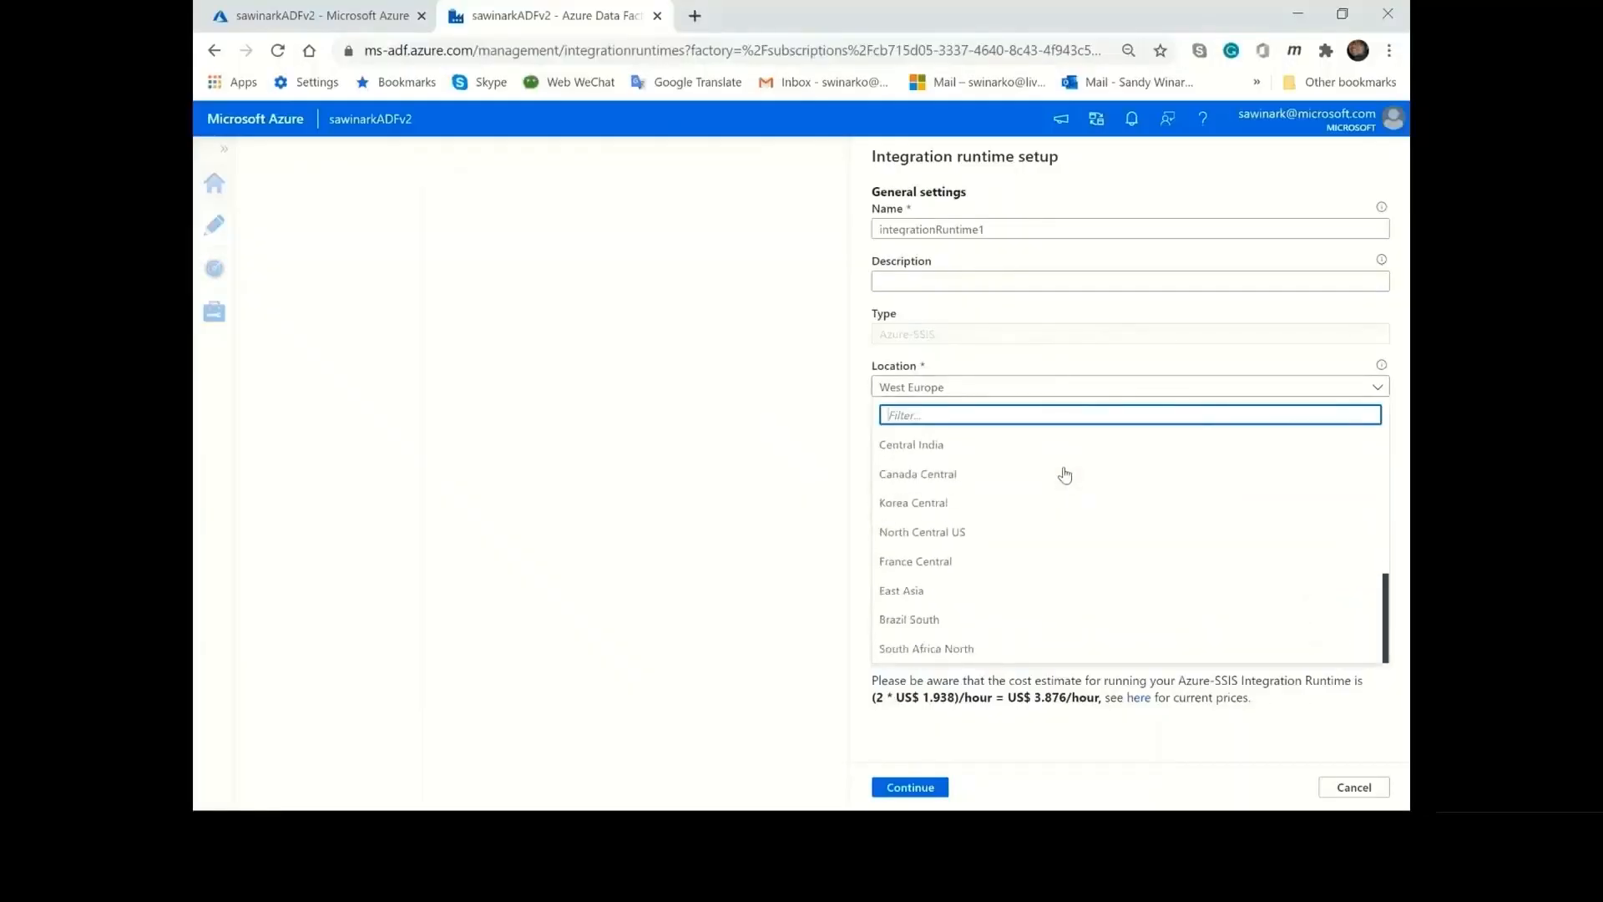
{"action": "scroll", "coordinate": [1064, 474], "scroll_direction": "up", "scroll_amount": 10}
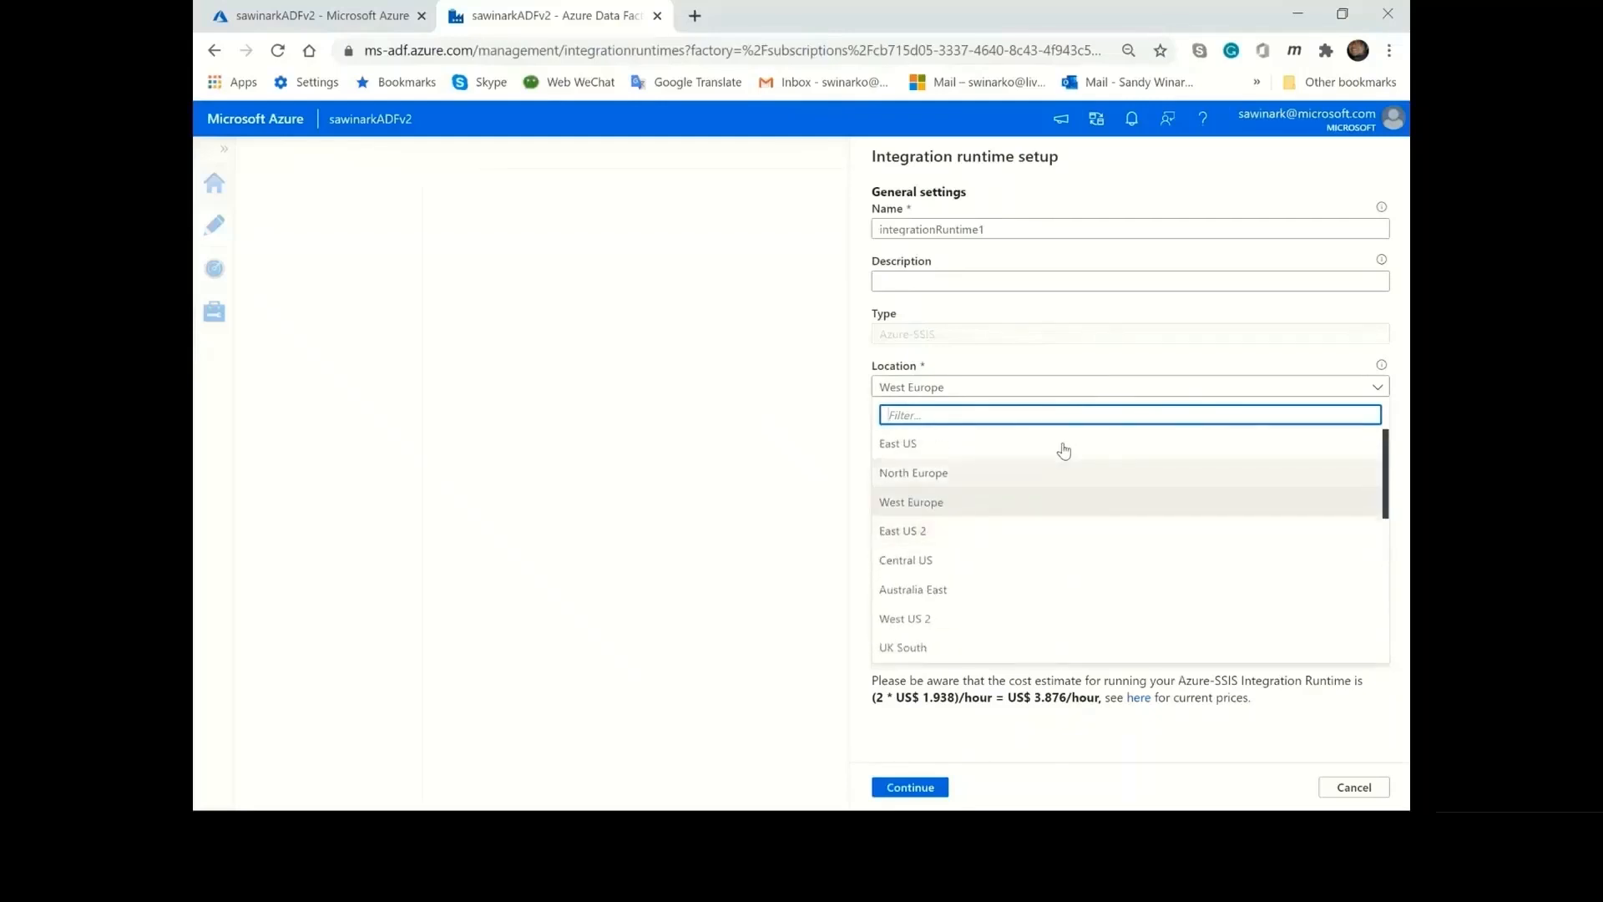
{"action": "left_click", "coordinate": [1047, 392]}
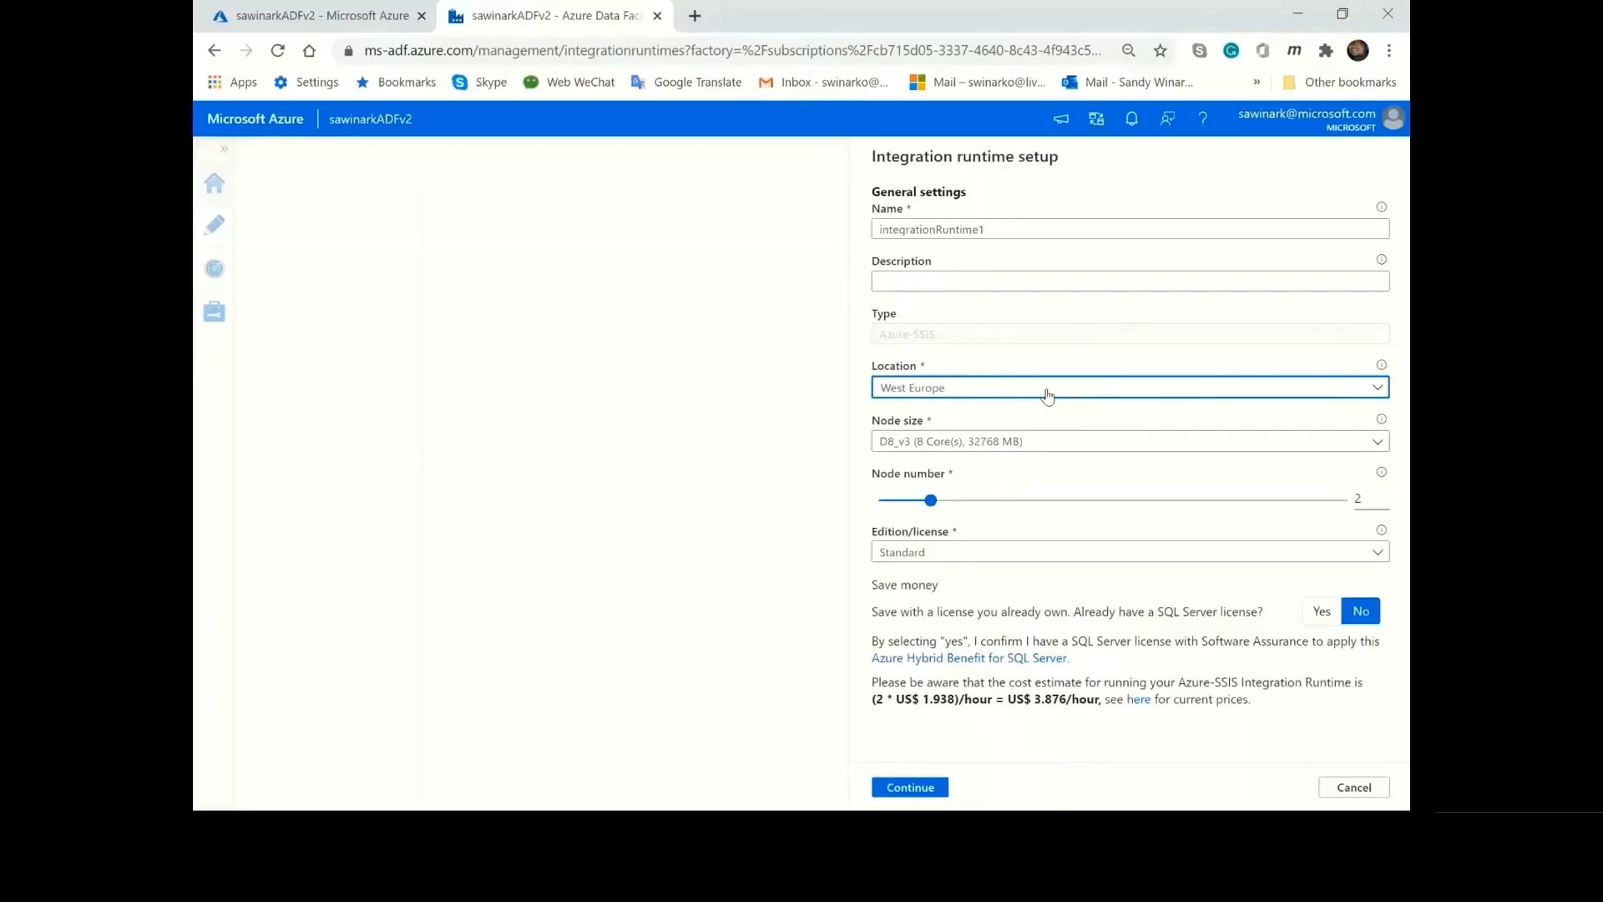
{"action": "left_click", "coordinate": [1052, 442]}
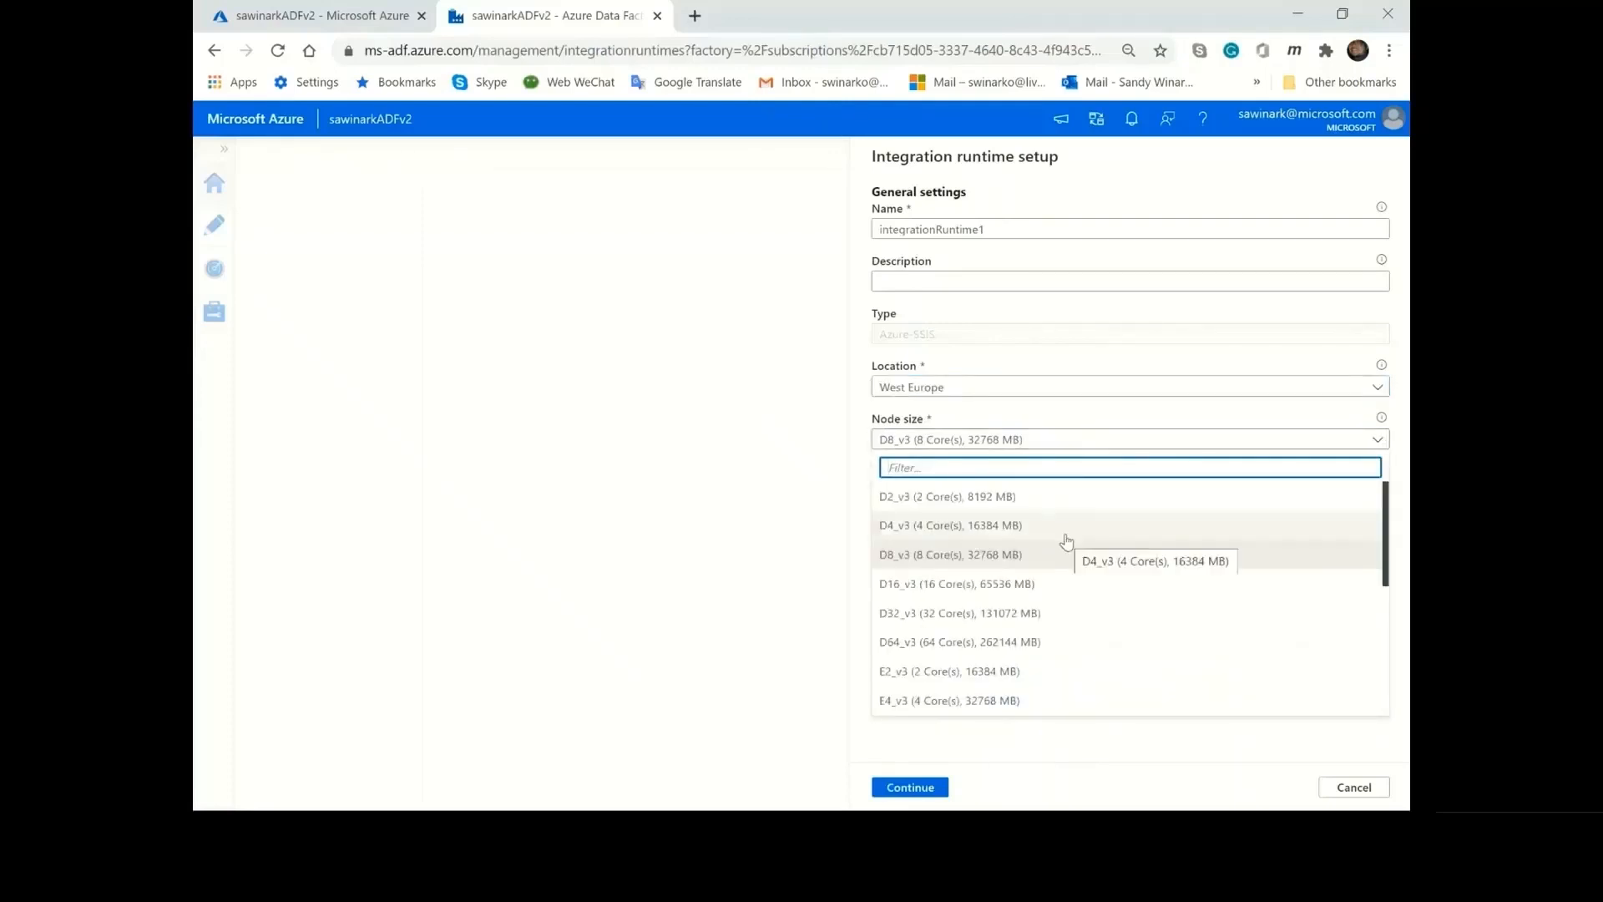
{"action": "scroll", "coordinate": [1066, 541], "scroll_direction": "down", "scroll_amount": 4}
{"action": "scroll", "coordinate": [1066, 541], "scroll_direction": "up", "scroll_amount": 4}
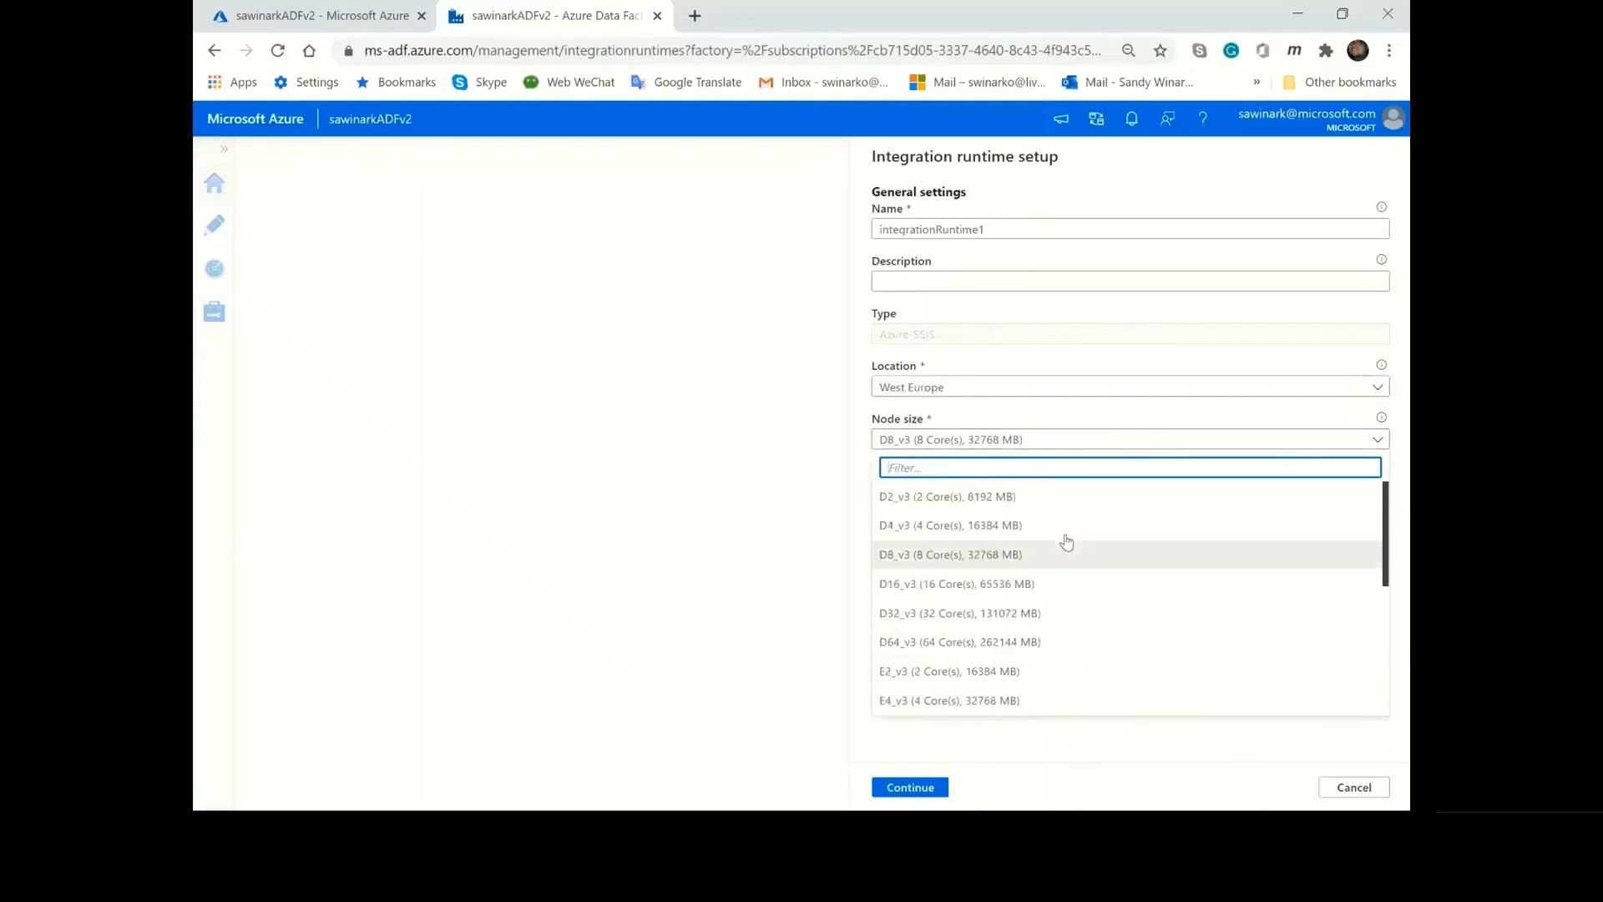
{"action": "left_click", "coordinate": [1081, 416]}
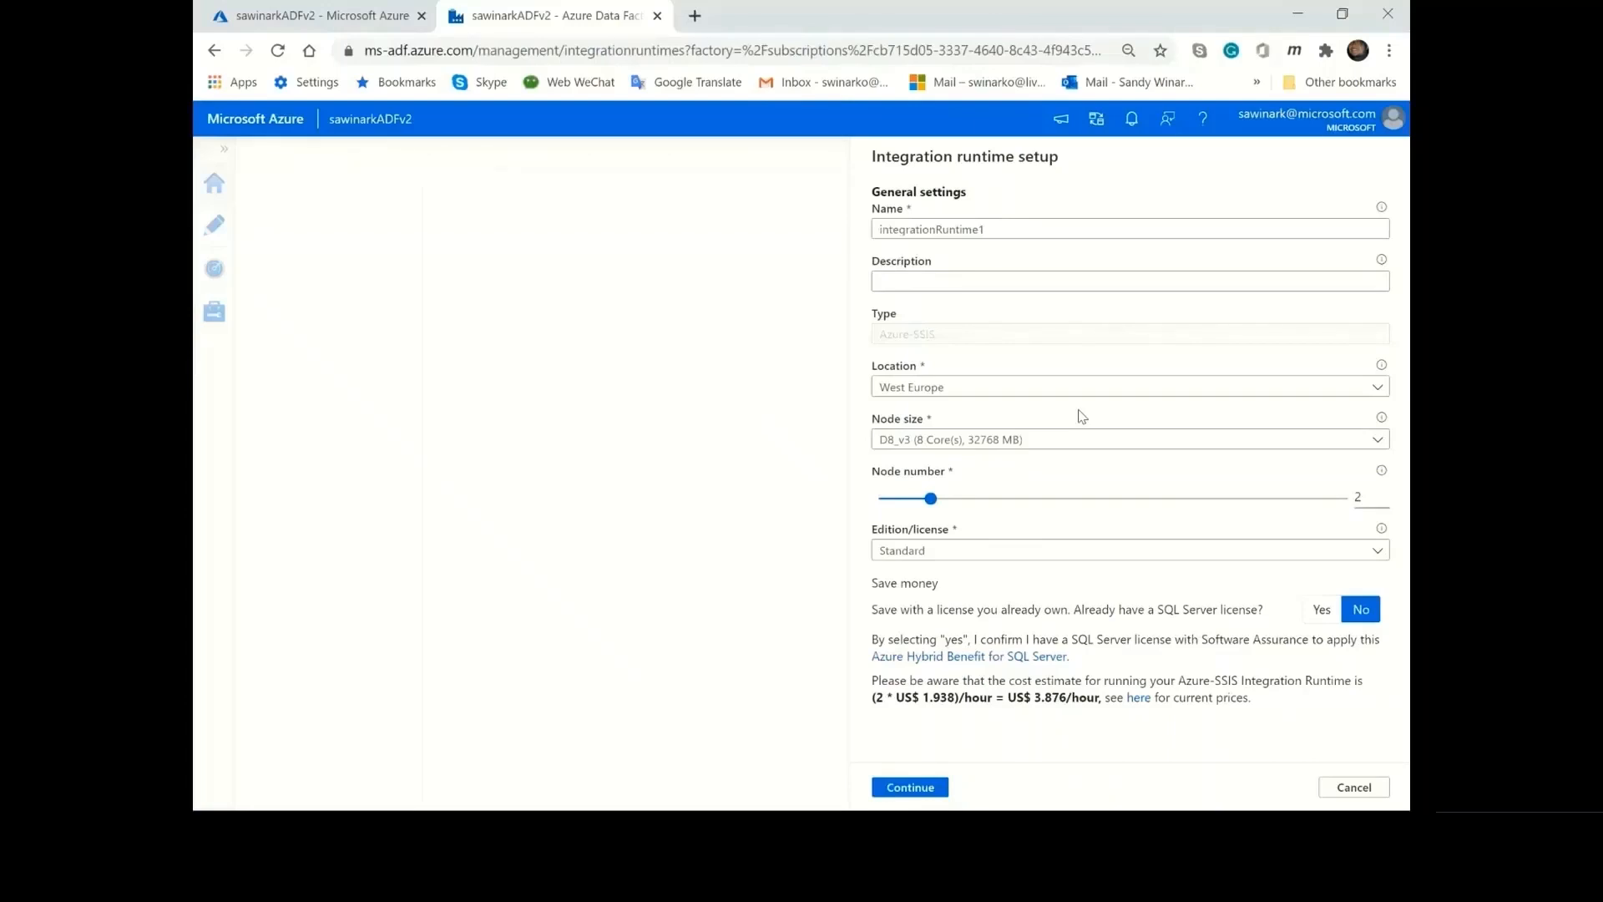
Set the node number to 1, try the Enterprise edition, and set the edition back to Standard.
{"action": "left_click_drag", "start_coordinate": [971, 504], "coordinate": [906, 507]}
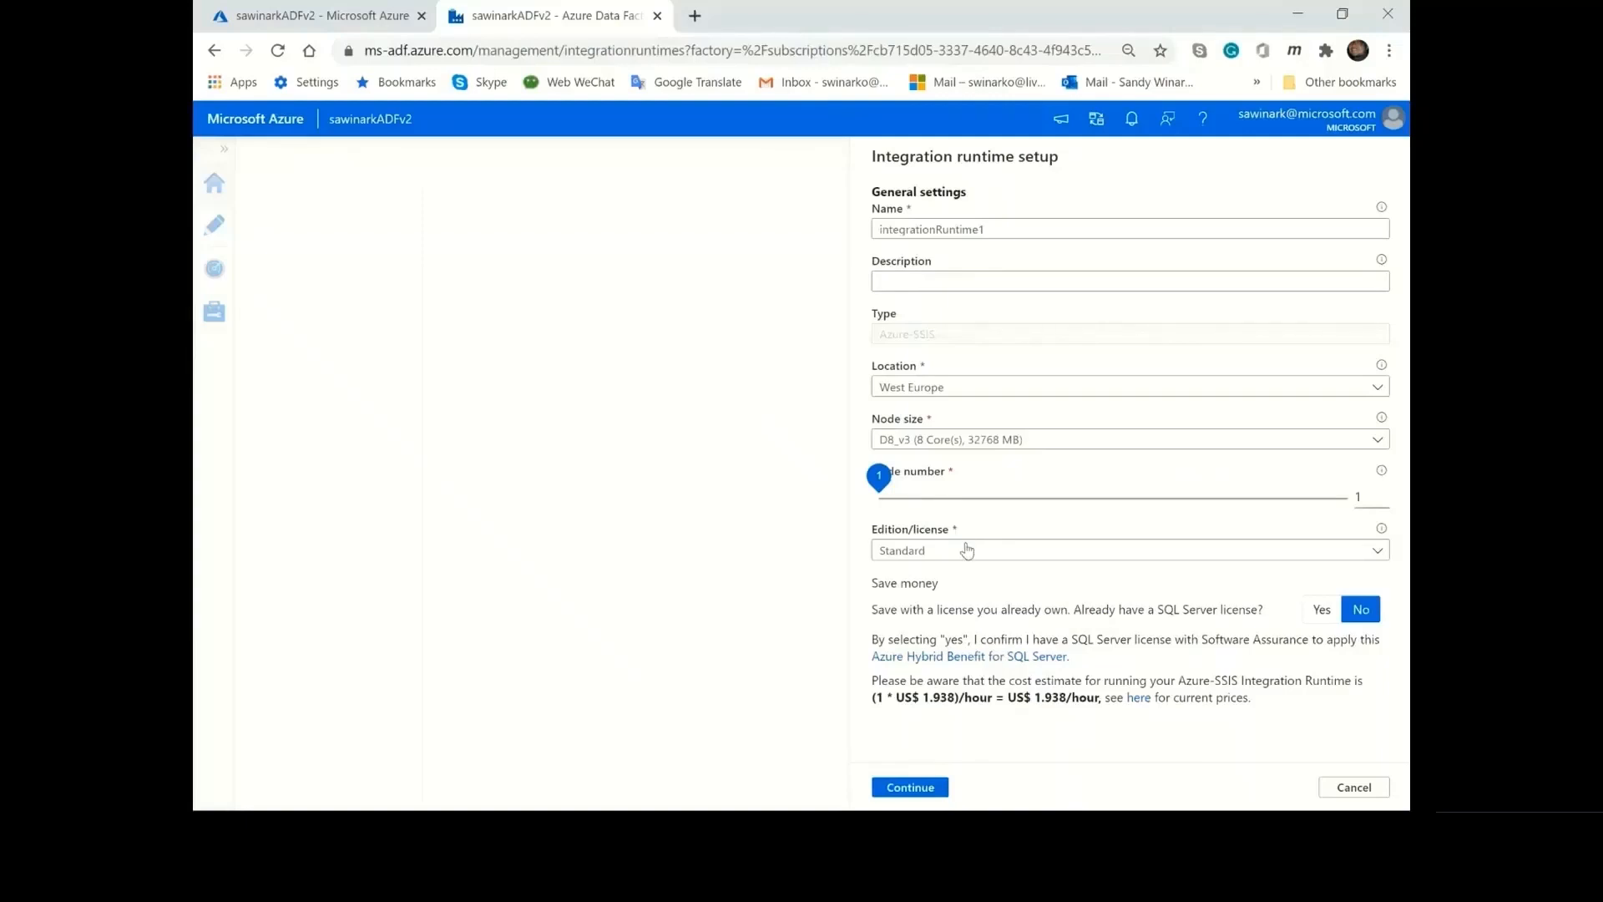
{"action": "left_click", "coordinate": [967, 551]}
{"action": "left_click", "coordinate": [971, 607]}
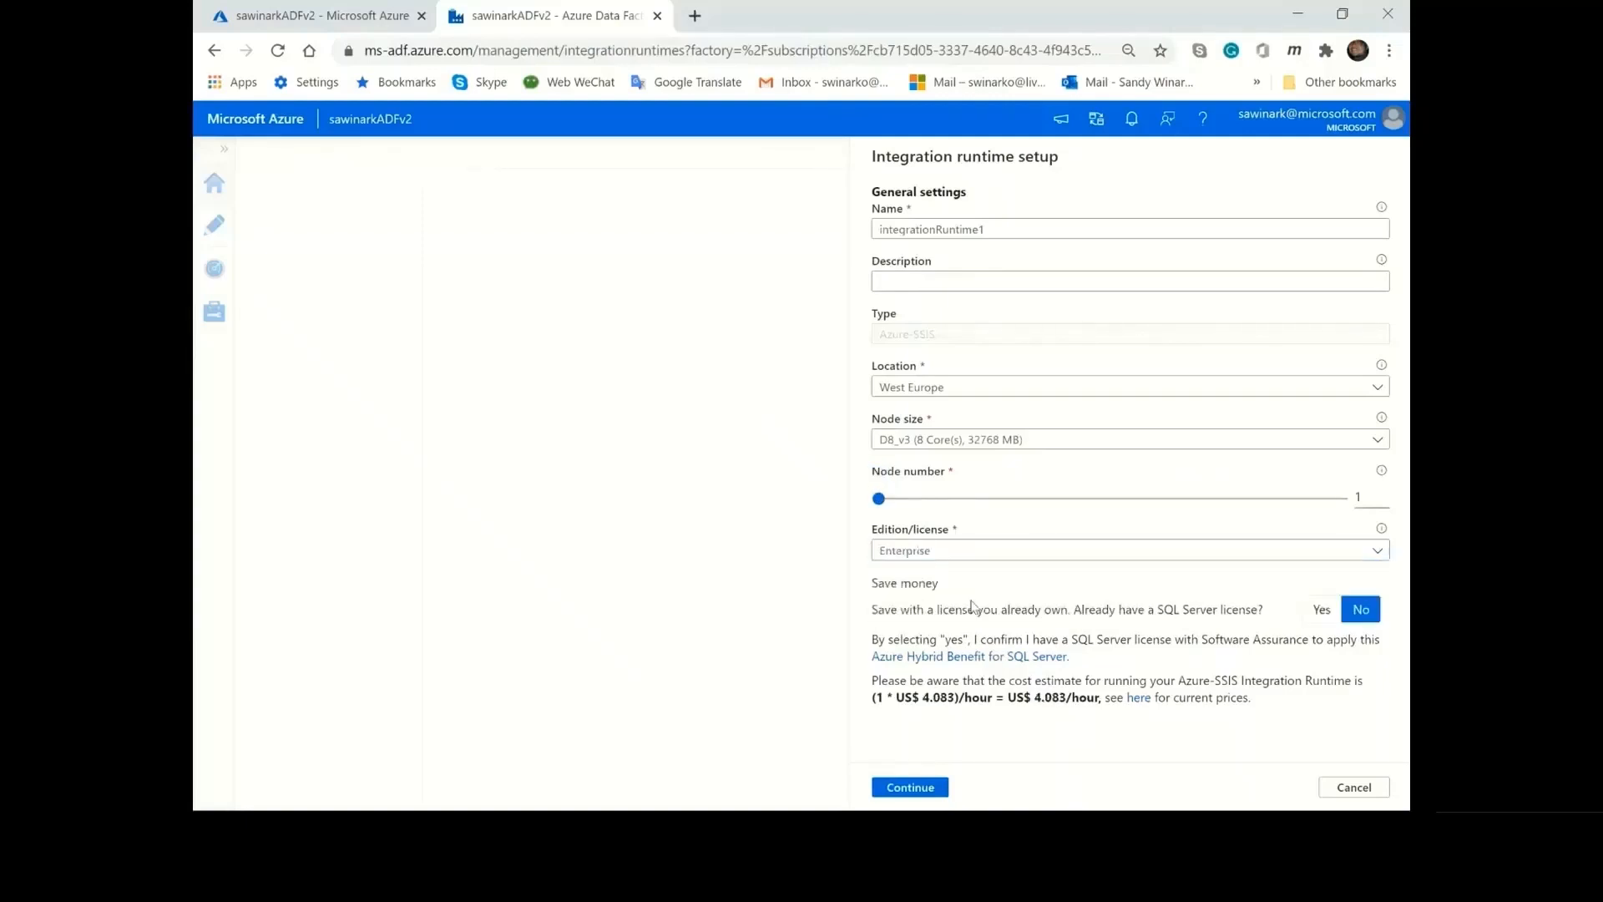
{"action": "left_click", "coordinate": [1013, 556]}
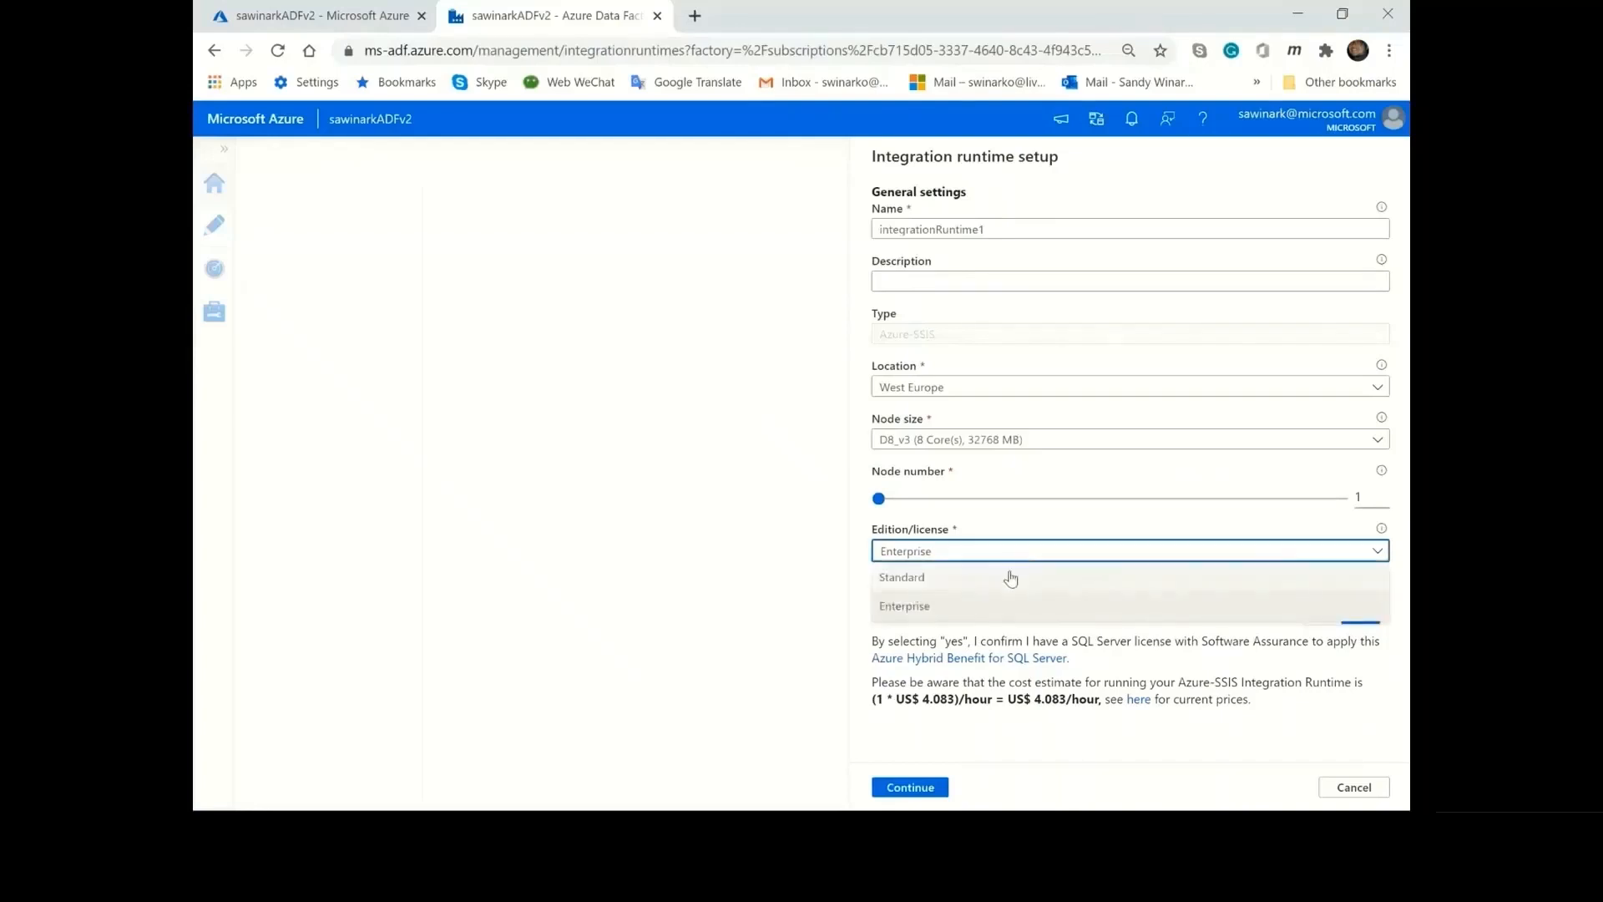
{"action": "left_click", "coordinate": [1012, 577]}
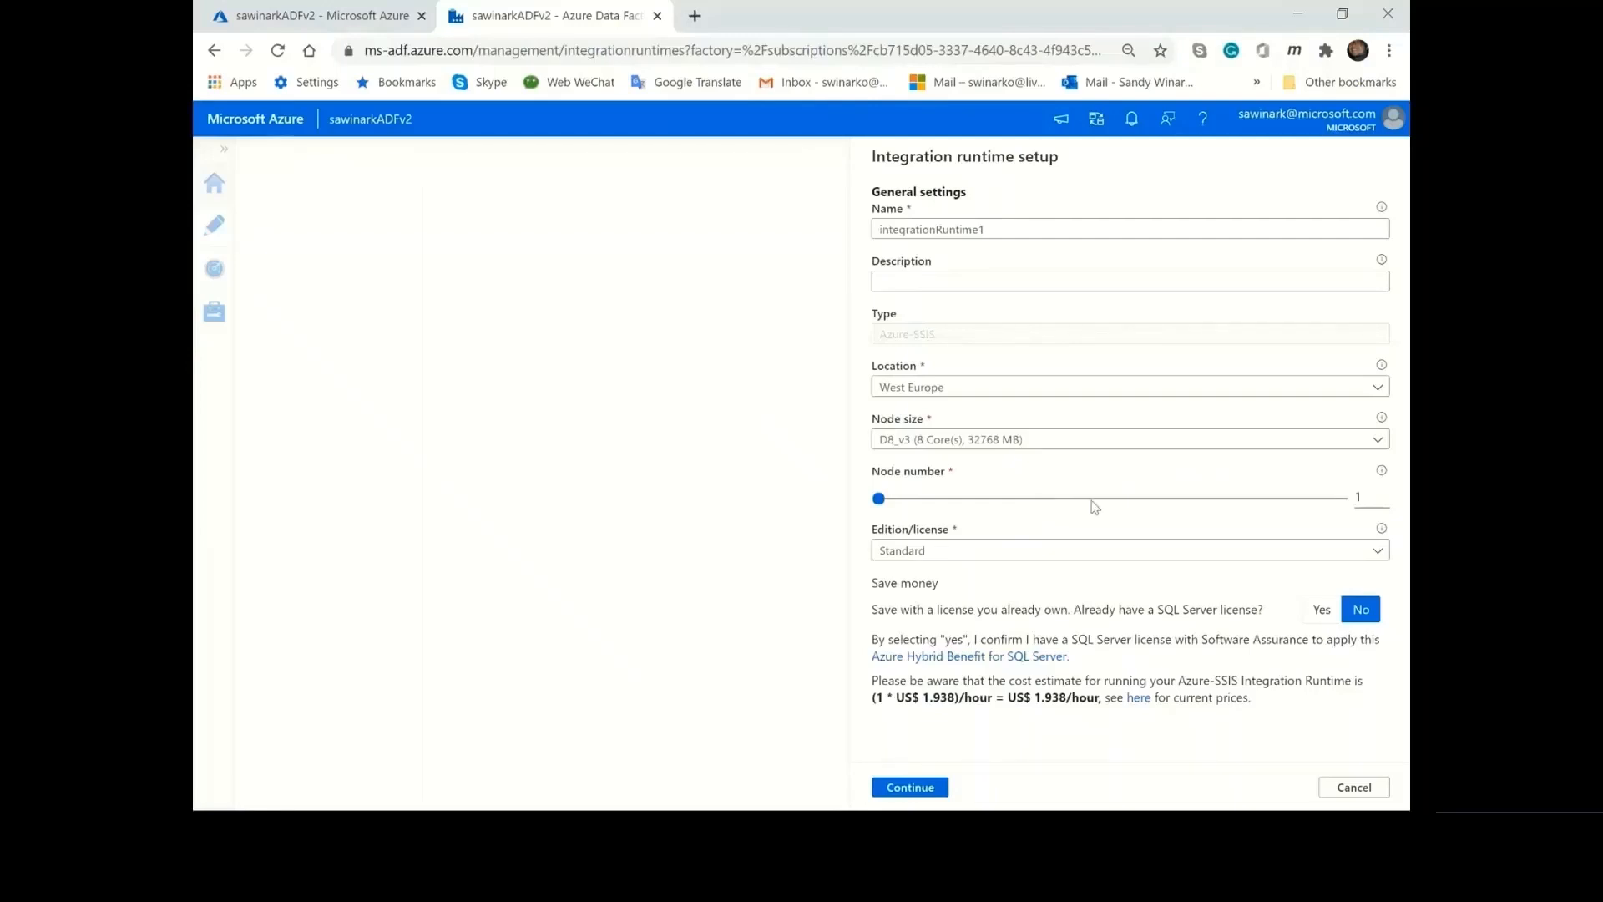
Choose to save money with an already owned SQL Server license and proceed to the deployment settings.
{"action": "left_click", "coordinate": [1322, 611]}
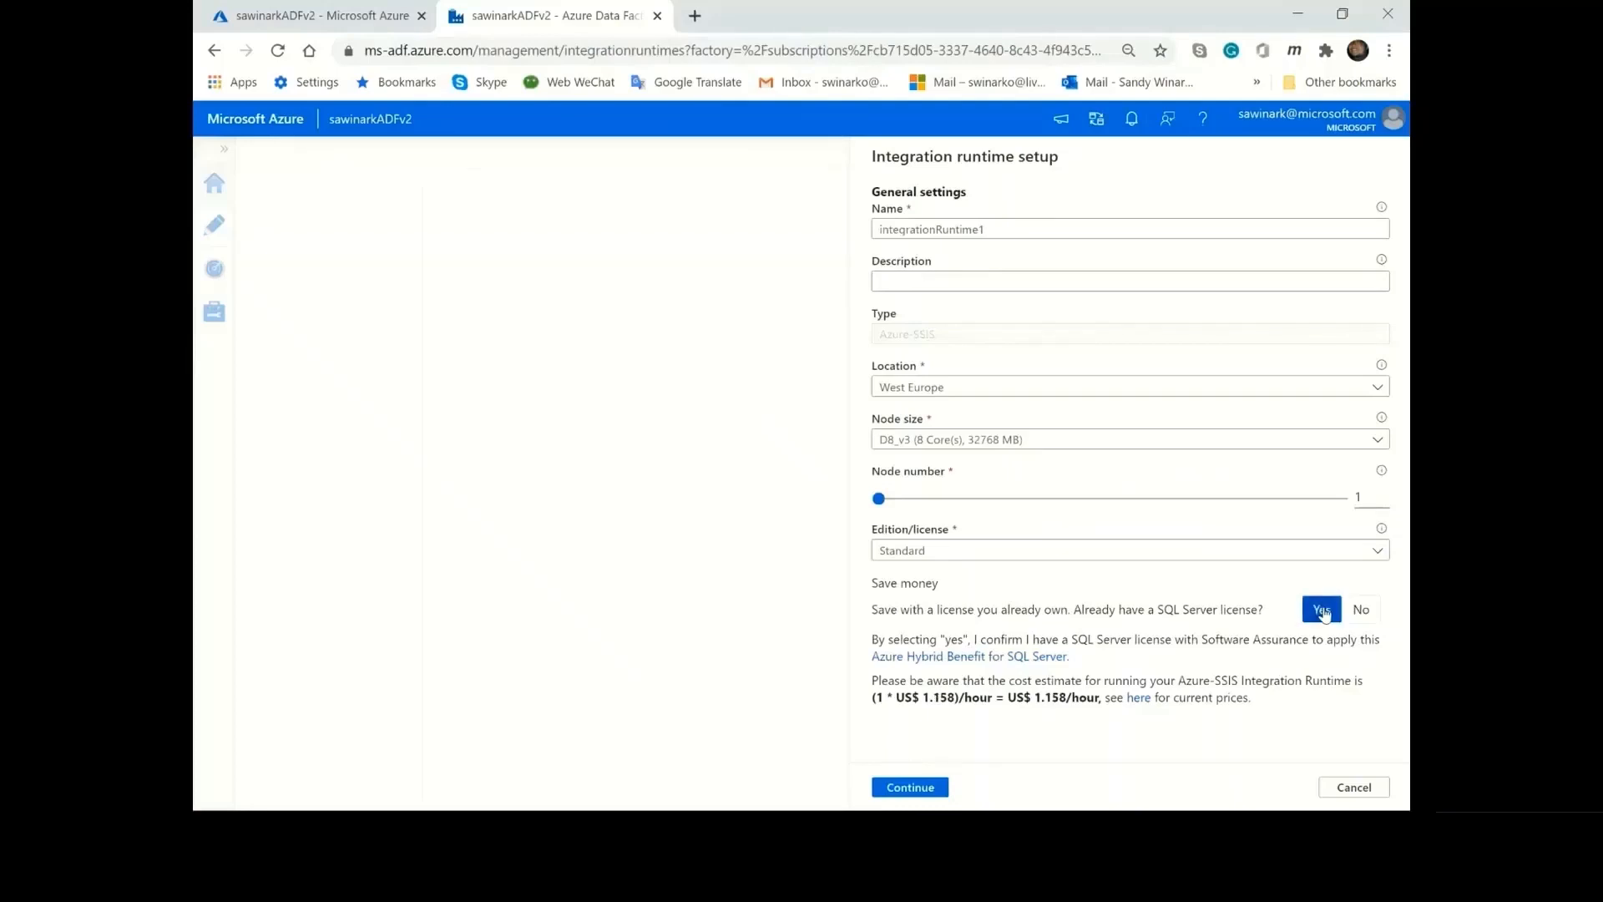
{"action": "left_click", "coordinate": [943, 794]}
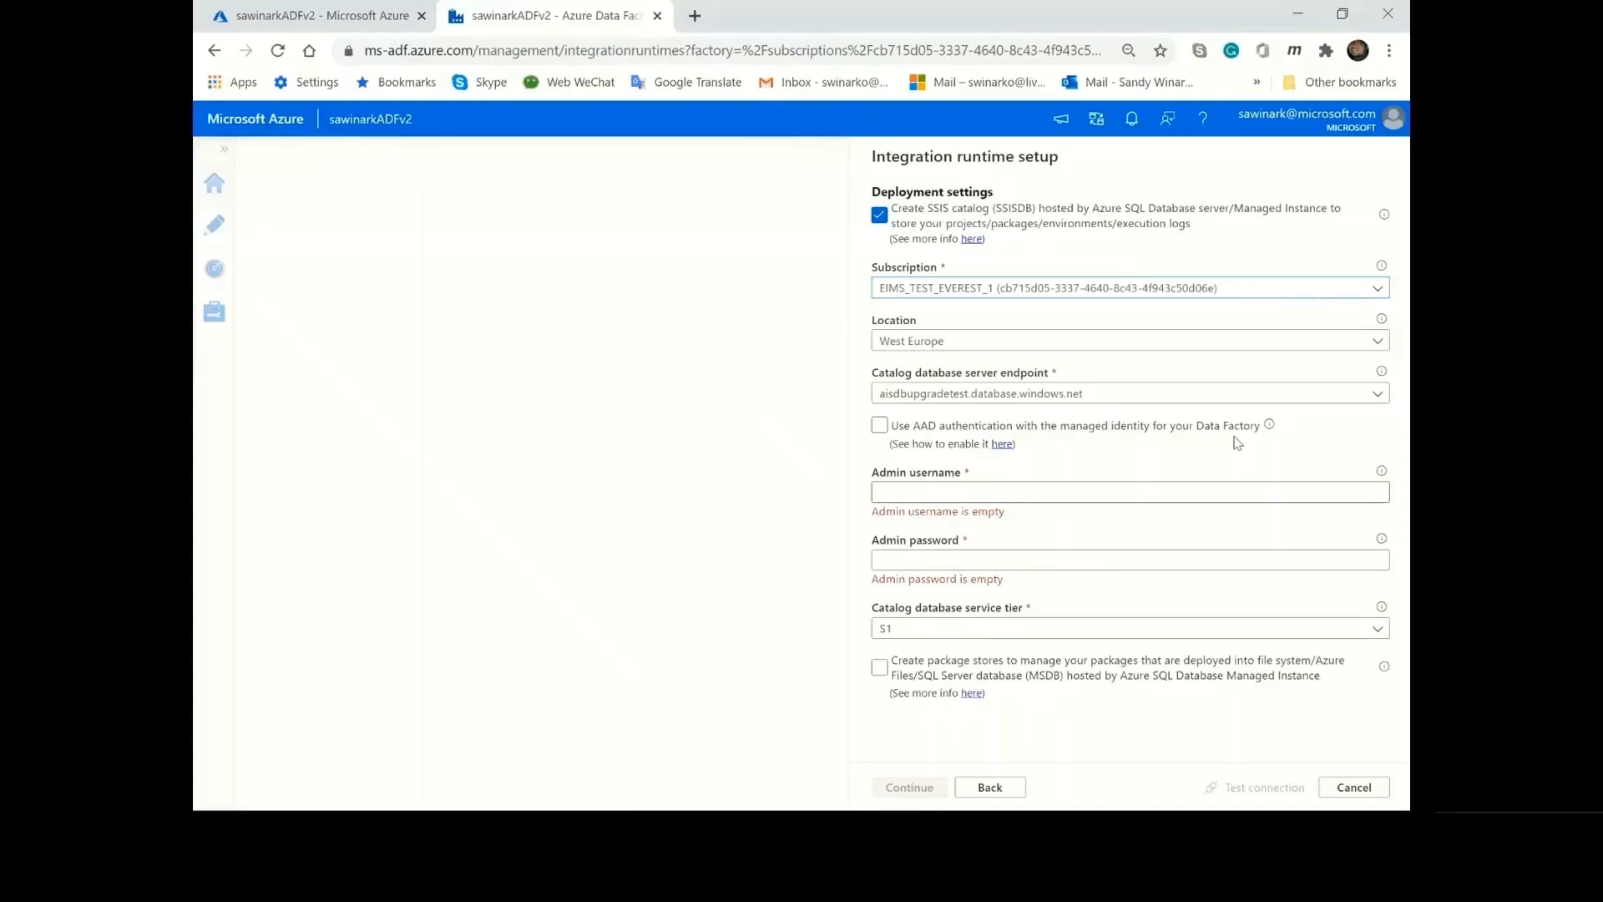
Examine the subscriptions, locations and catalog database server endpoints offered for hosting the SSIS catalog.
{"action": "left_click", "coordinate": [1144, 290]}
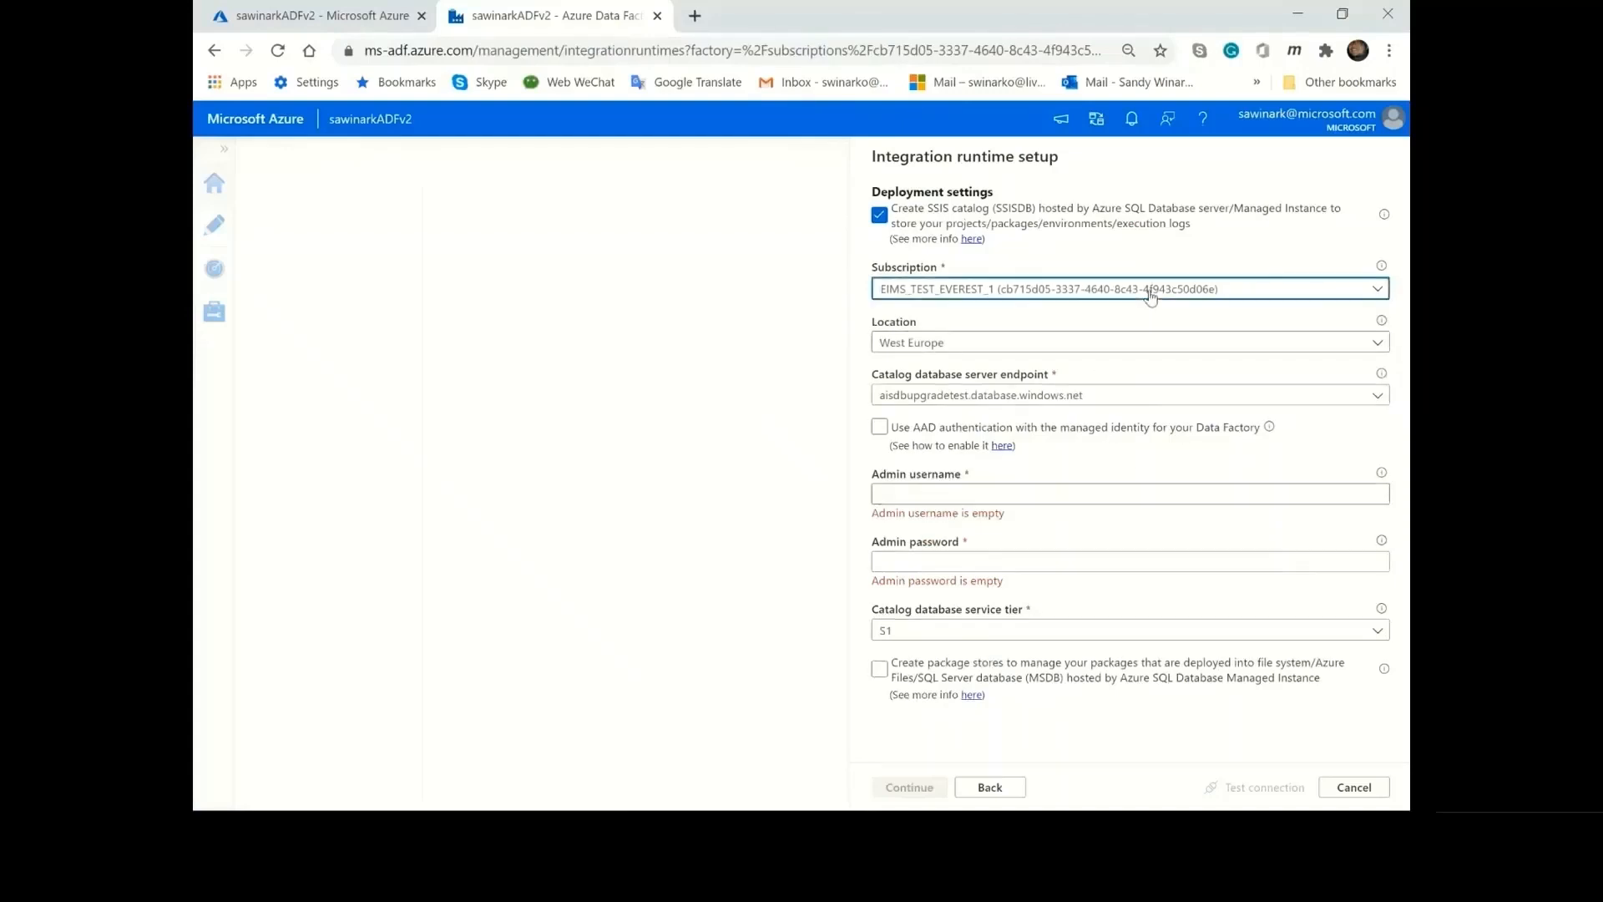
{"action": "scroll", "coordinate": [1125, 391], "scroll_direction": "down", "scroll_amount": 10}
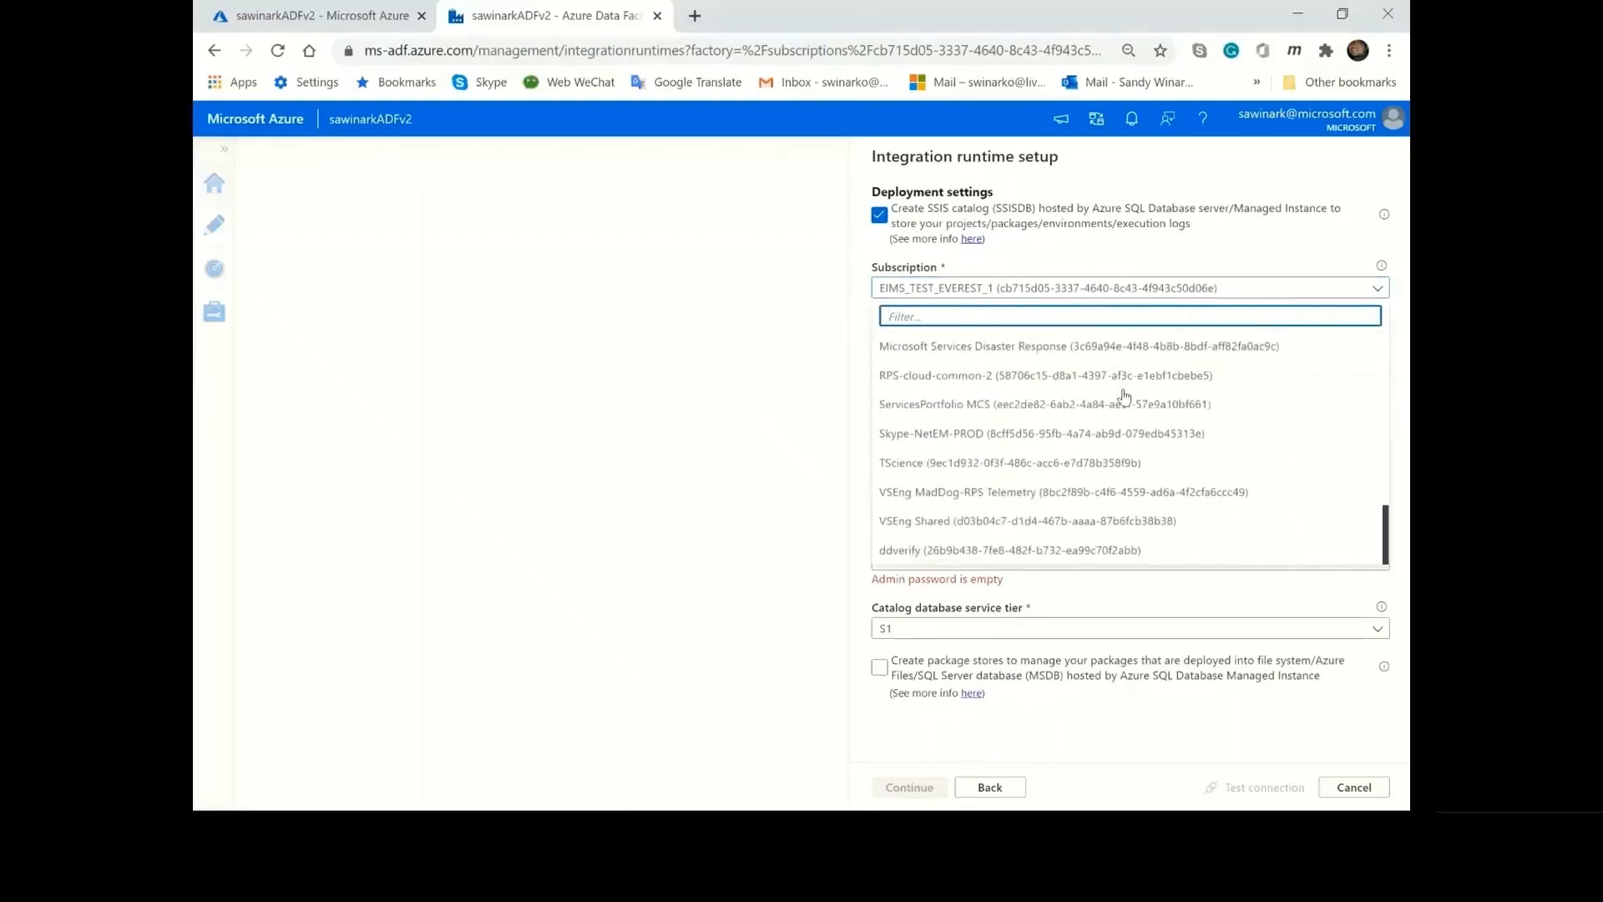
{"action": "scroll", "coordinate": [1126, 397], "scroll_direction": "up", "scroll_amount": 10}
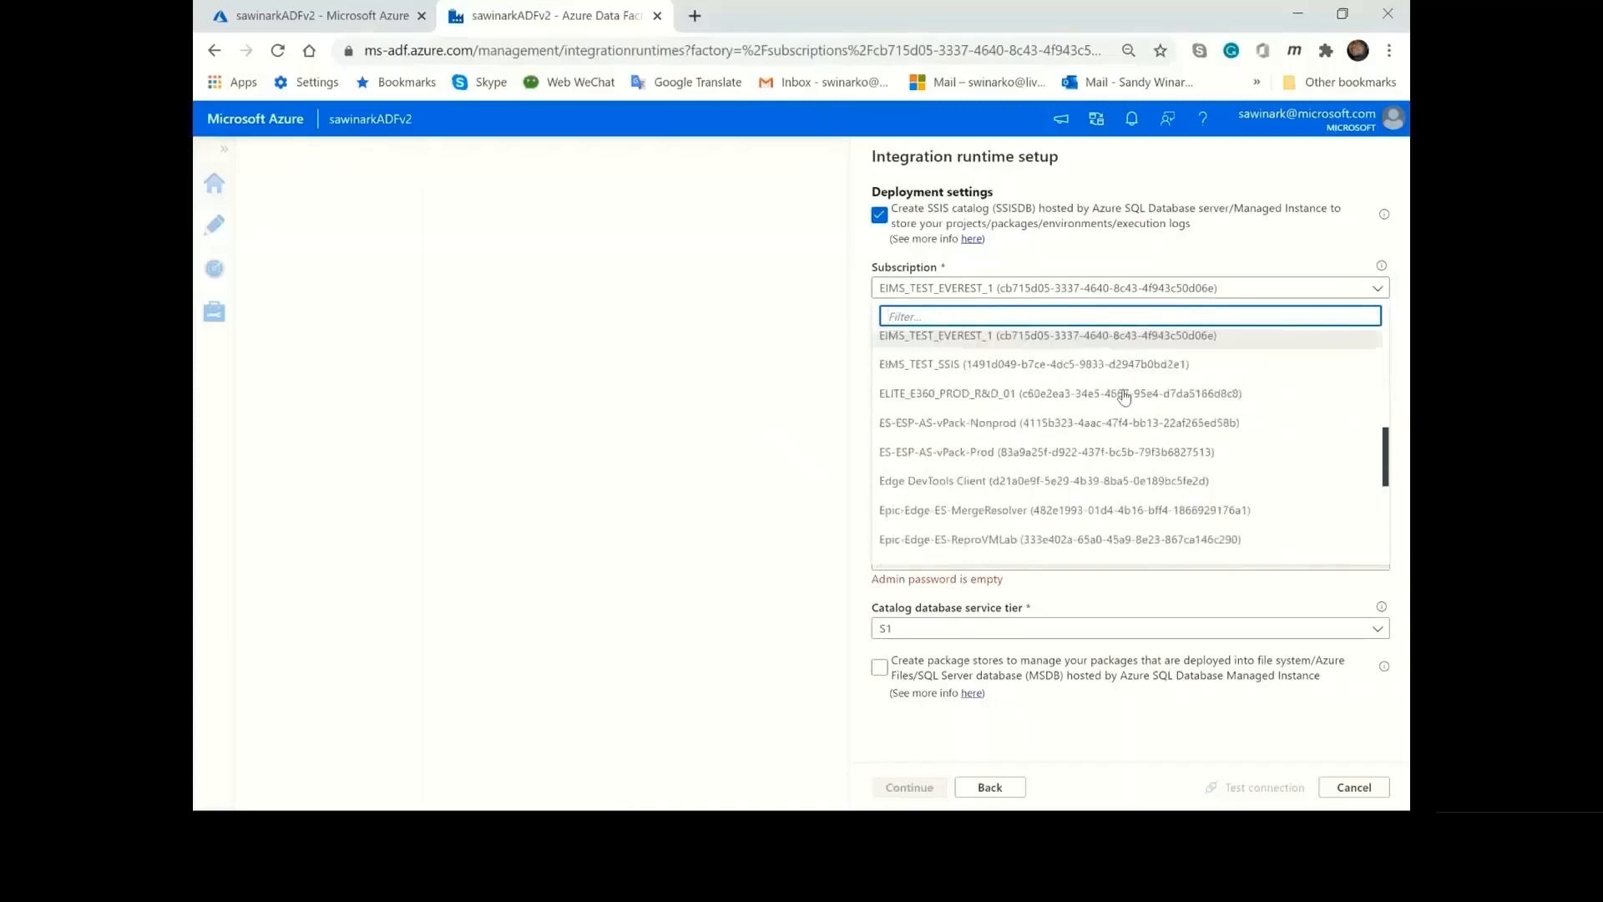
{"action": "left_click", "coordinate": [1095, 269]}
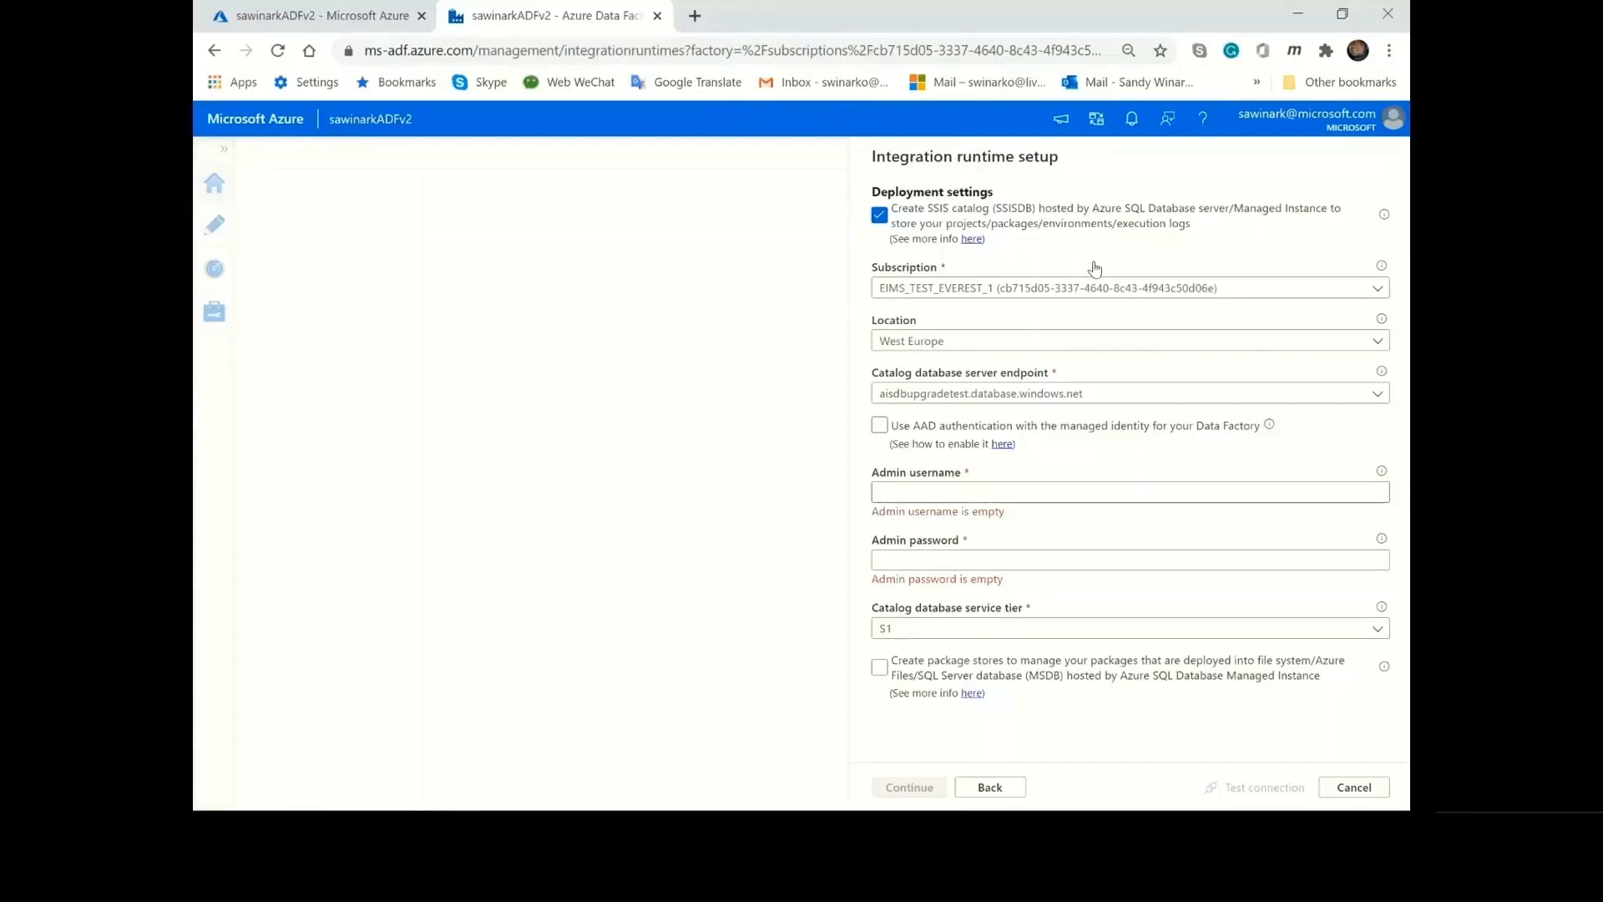
{"action": "left_click", "coordinate": [1102, 341]}
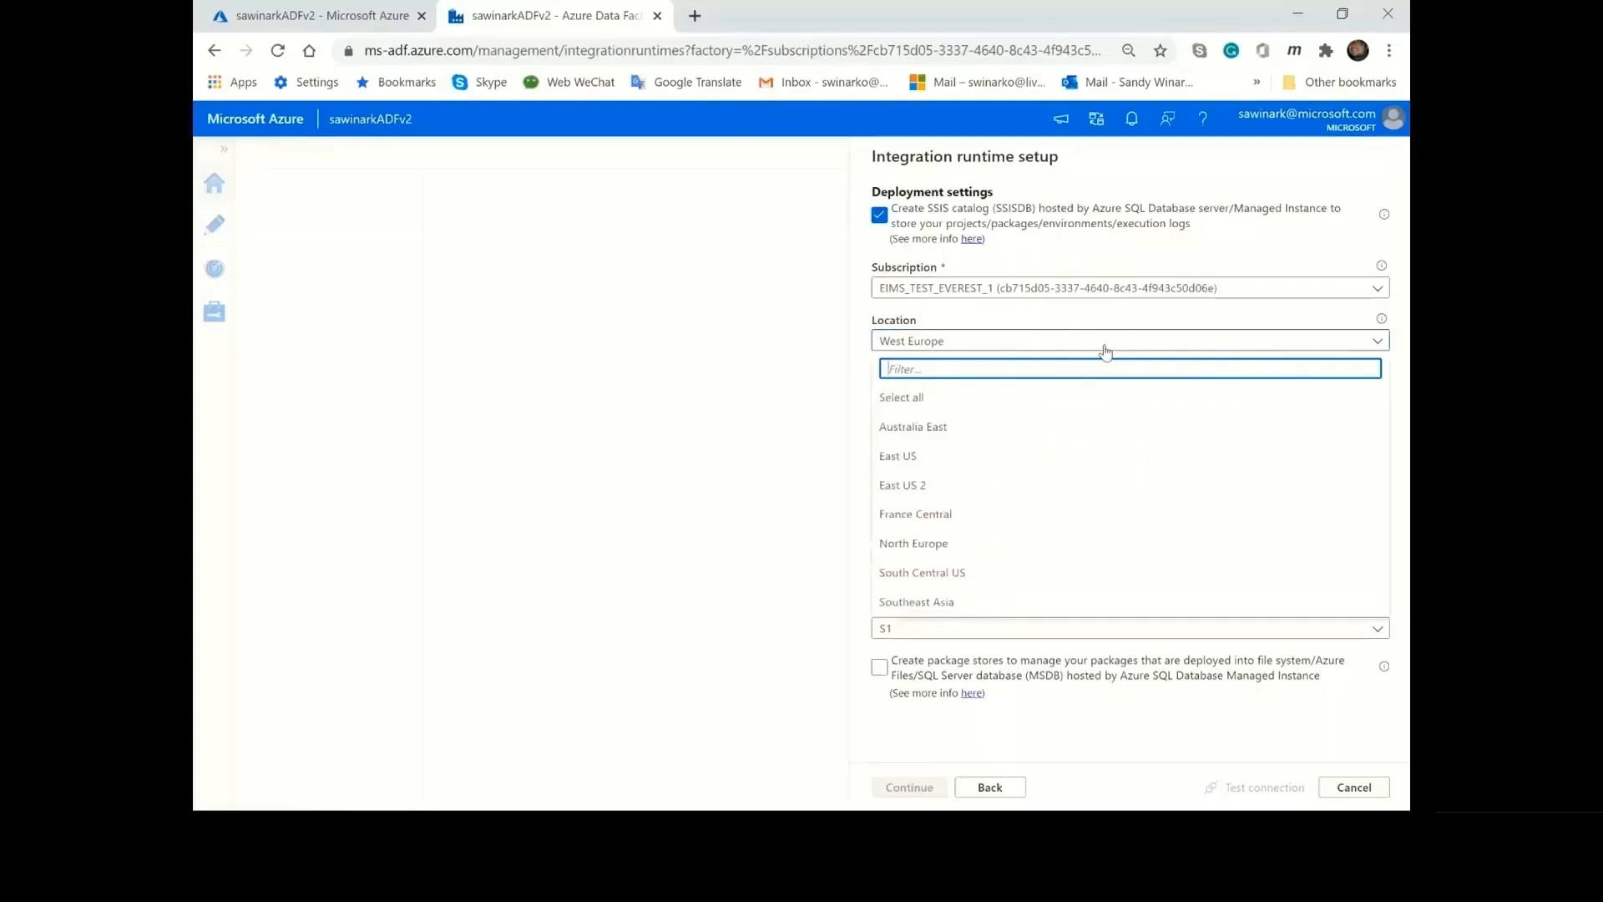
{"action": "scroll", "coordinate": [1103, 453], "scroll_direction": "down", "scroll_amount": 1}
{"action": "scroll", "coordinate": [1103, 453], "scroll_direction": "up", "scroll_amount": 3}
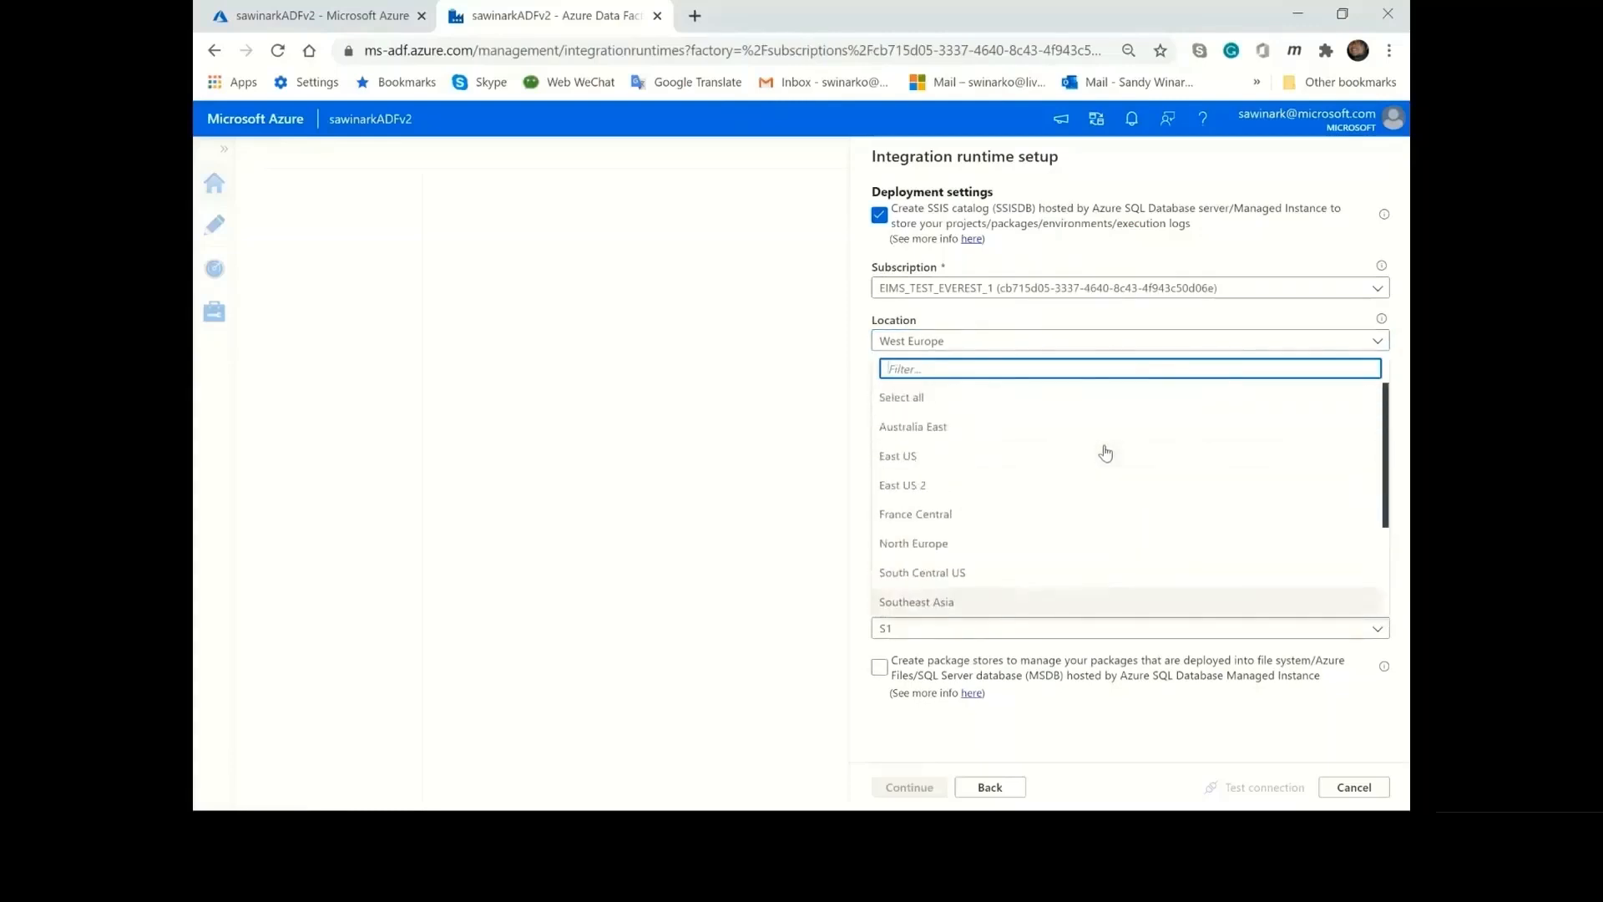
{"action": "left_click", "coordinate": [1066, 321]}
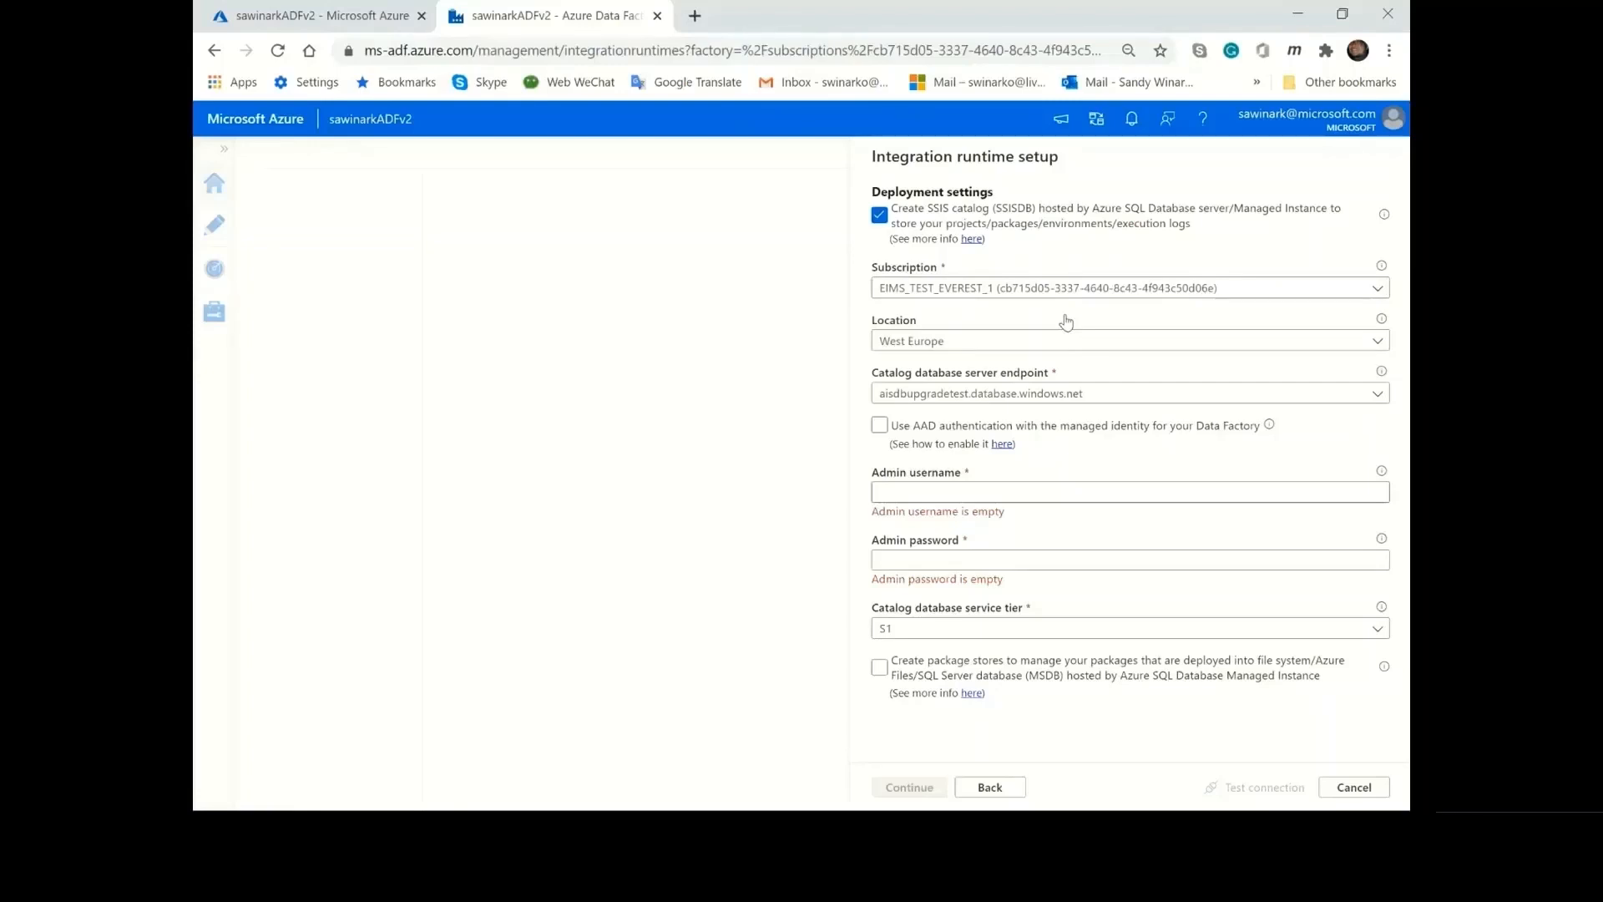
{"action": "left_click", "coordinate": [1082, 396]}
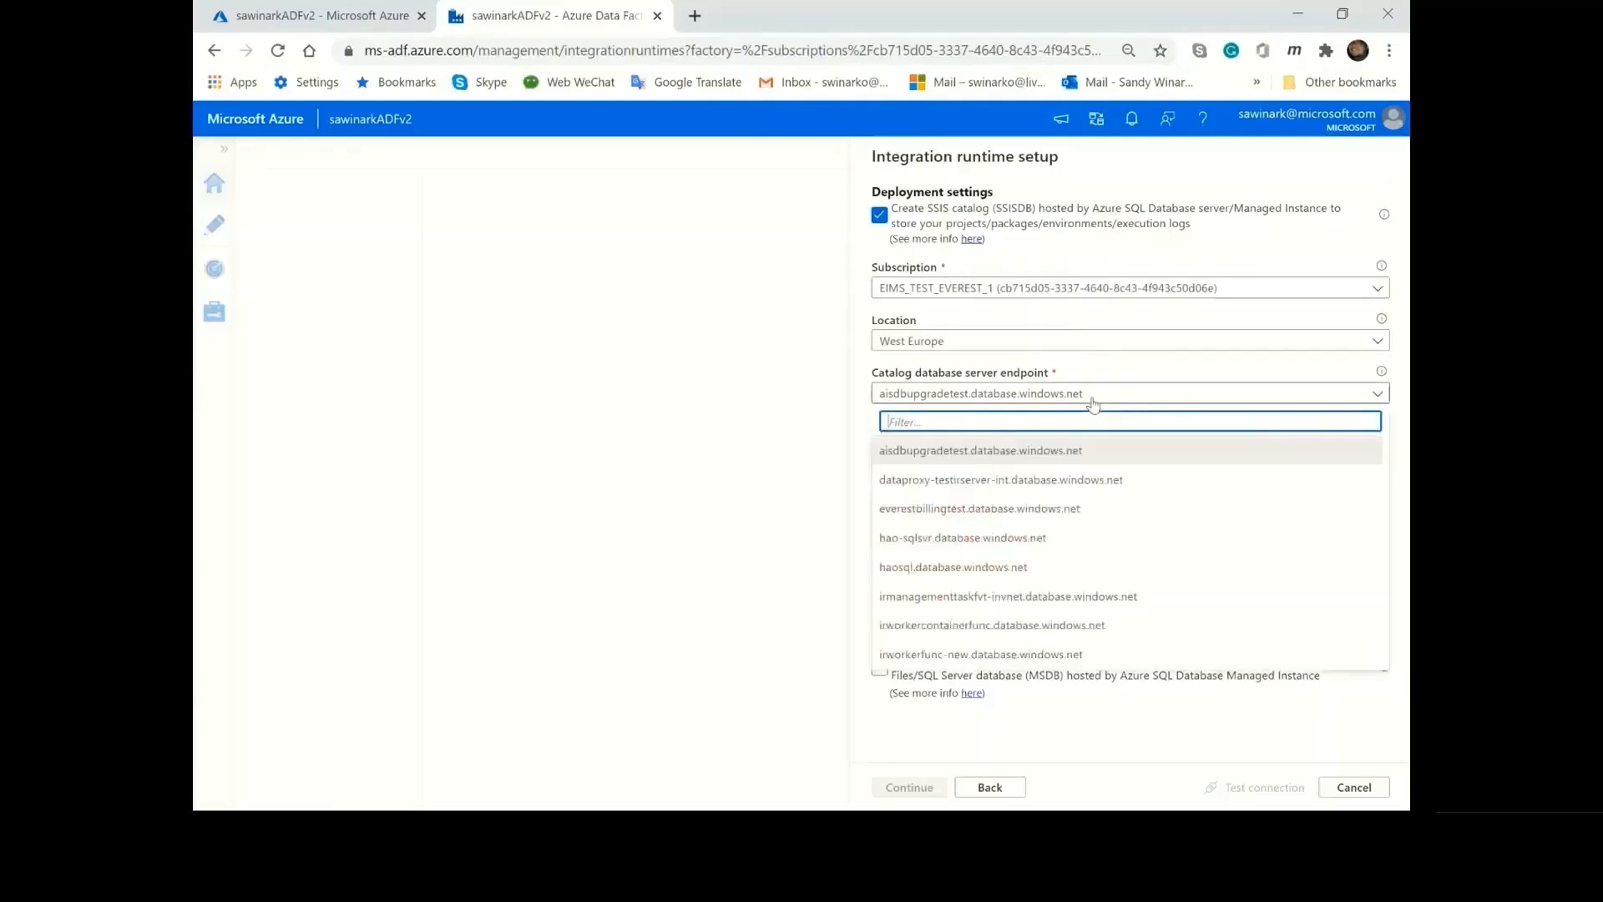
{"action": "scroll", "coordinate": [1111, 537], "scroll_direction": "down", "scroll_amount": 5}
{"action": "scroll", "coordinate": [1112, 537], "scroll_direction": "up", "scroll_amount": 5}
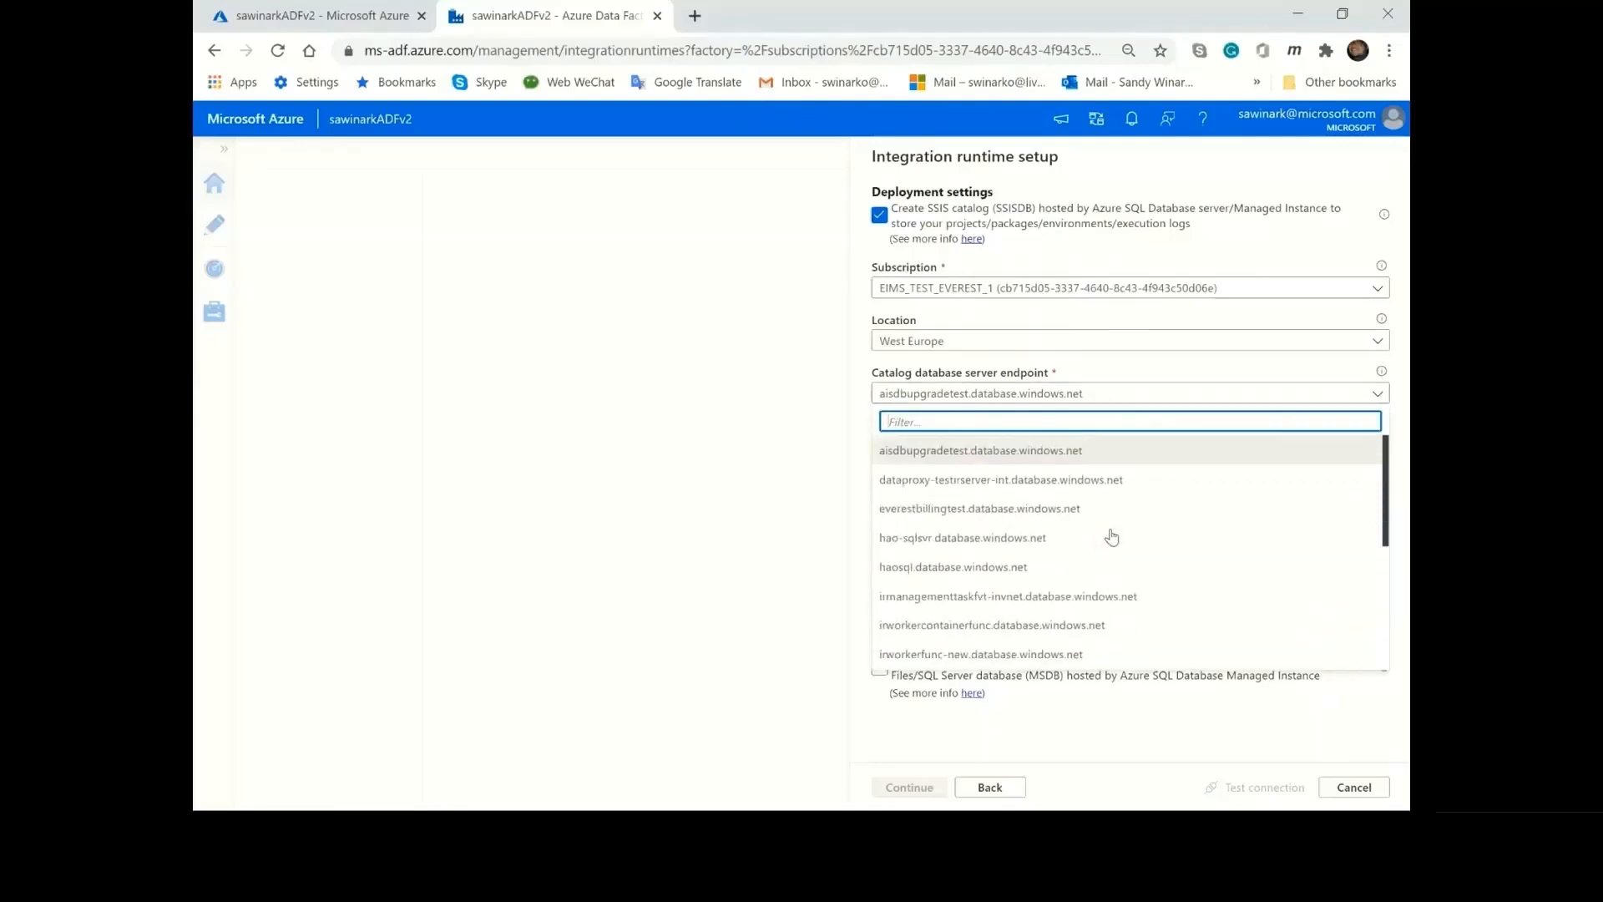
{"action": "left_click", "coordinate": [1112, 368]}
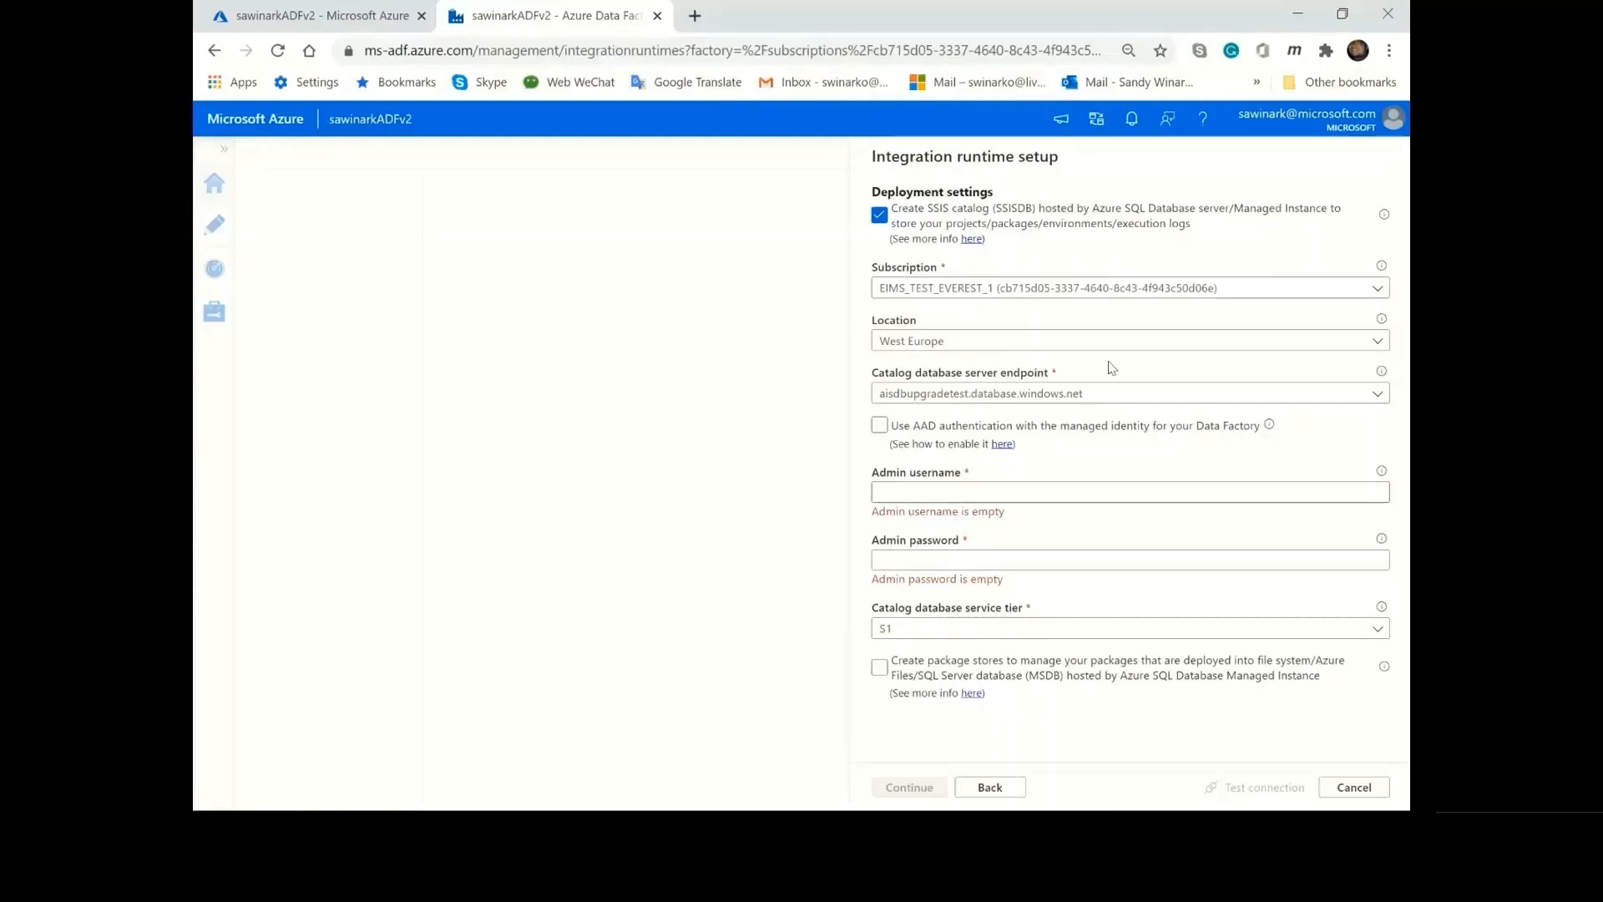
Try AAD authentication with the data factory's managed identity, and return to the admin username and password fields.
{"action": "left_click", "coordinate": [879, 426]}
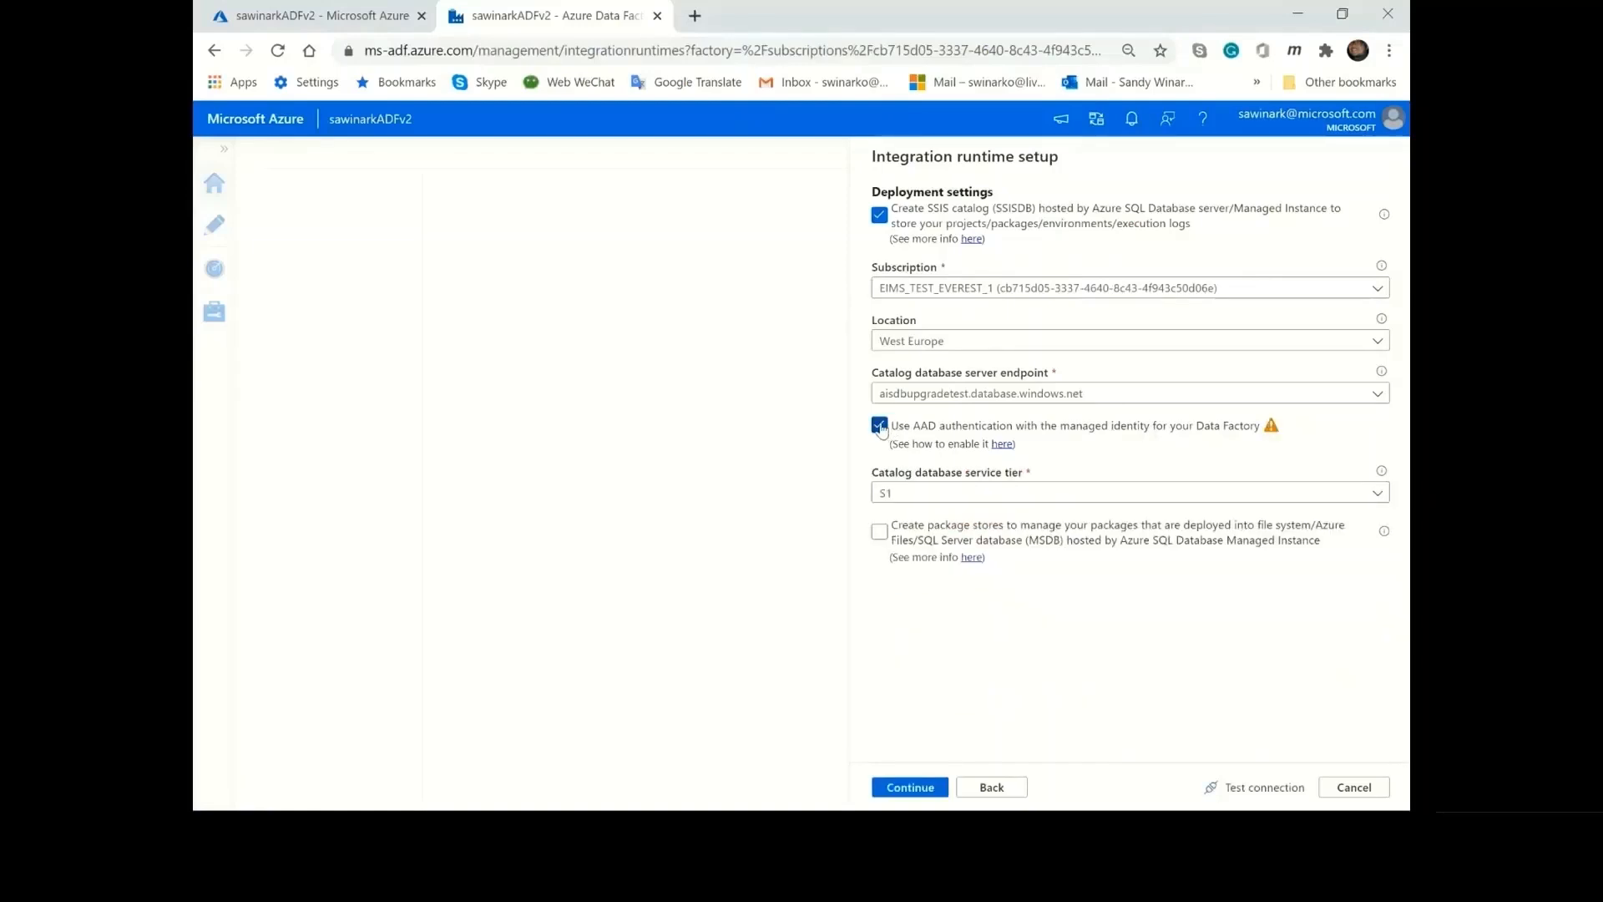
{"action": "left_click", "coordinate": [879, 426]}
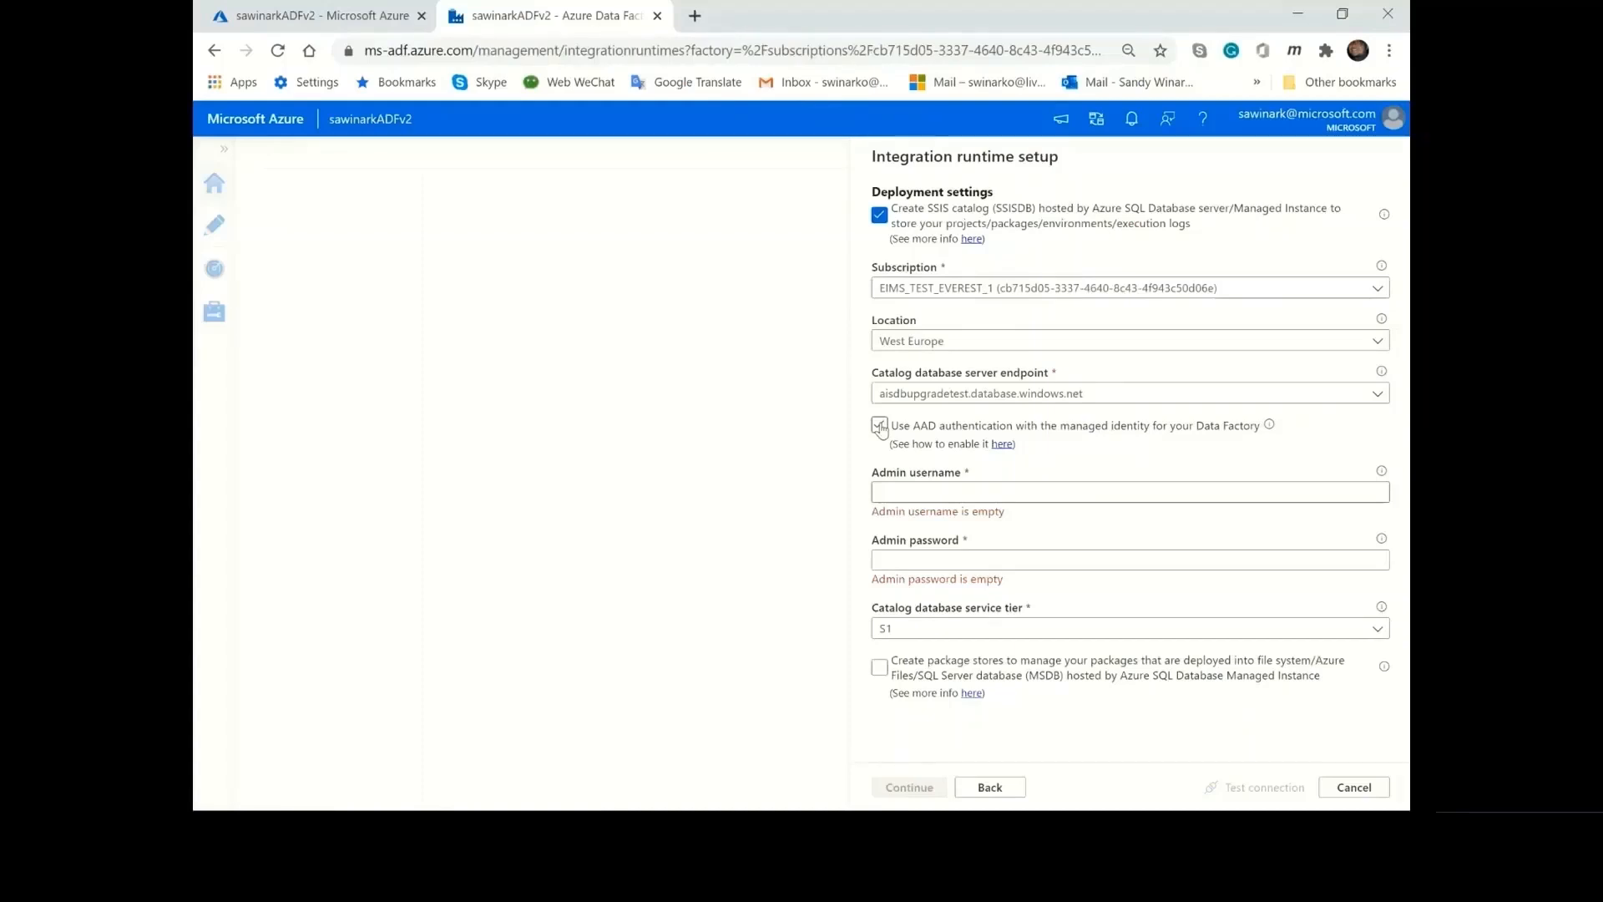
{"action": "left_click", "coordinate": [982, 492]}
{"action": "left_click", "coordinate": [1005, 550]}
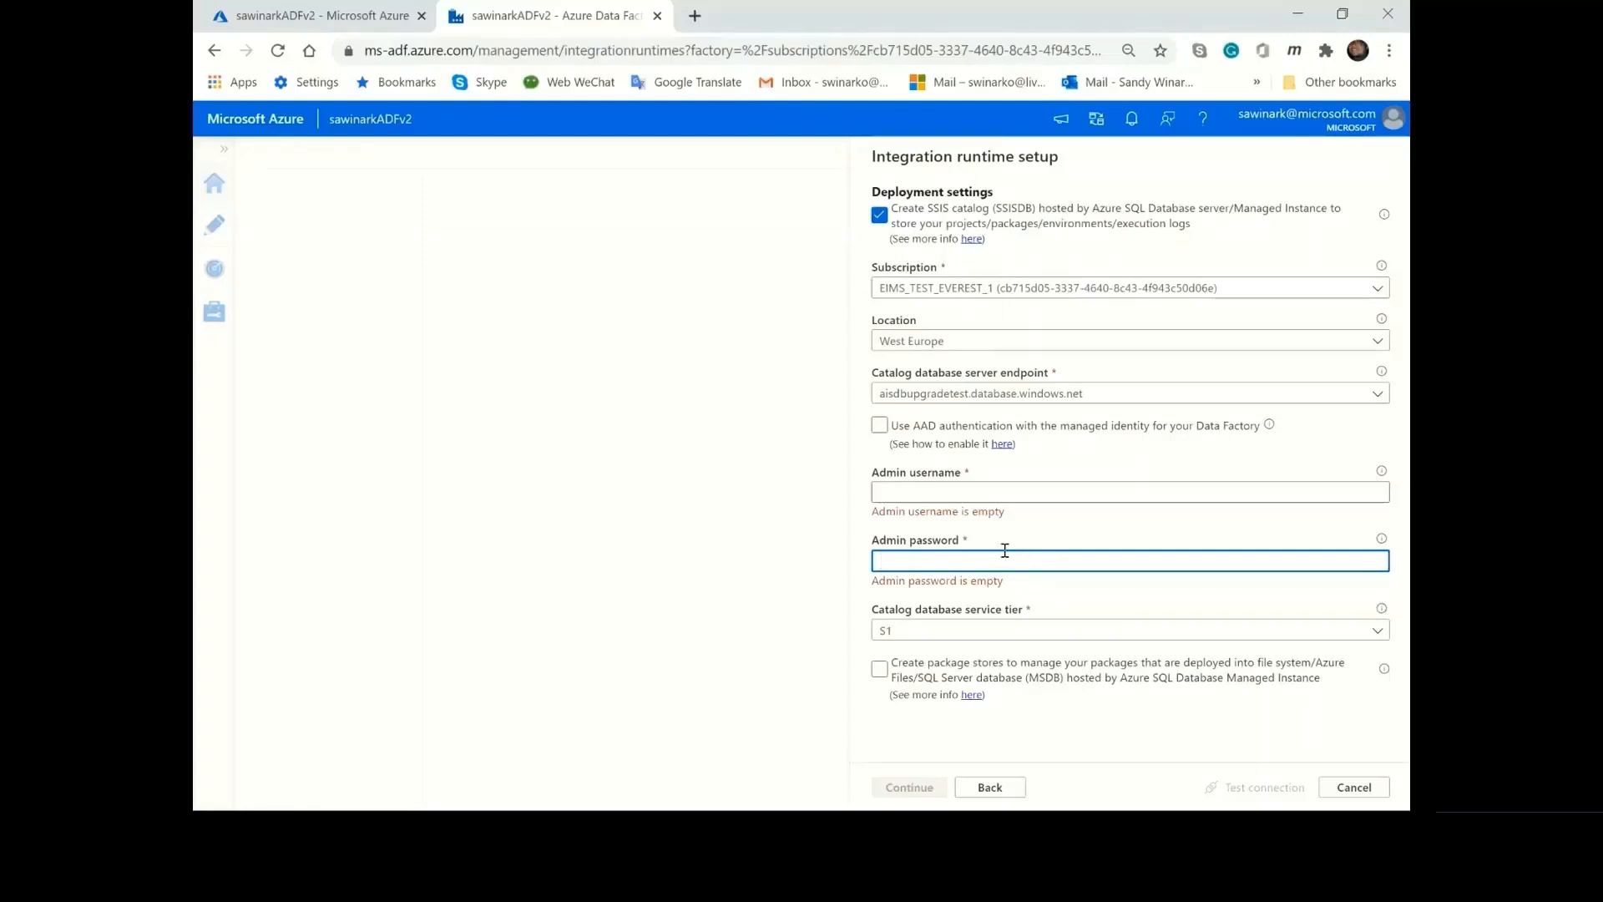
Examine the service tiers offered for the catalog database, from the single database tiers through the Hyperscale ones.
{"action": "left_click", "coordinate": [1053, 630]}
{"action": "scroll", "coordinate": [1111, 686], "scroll_direction": "down", "scroll_amount": 1}
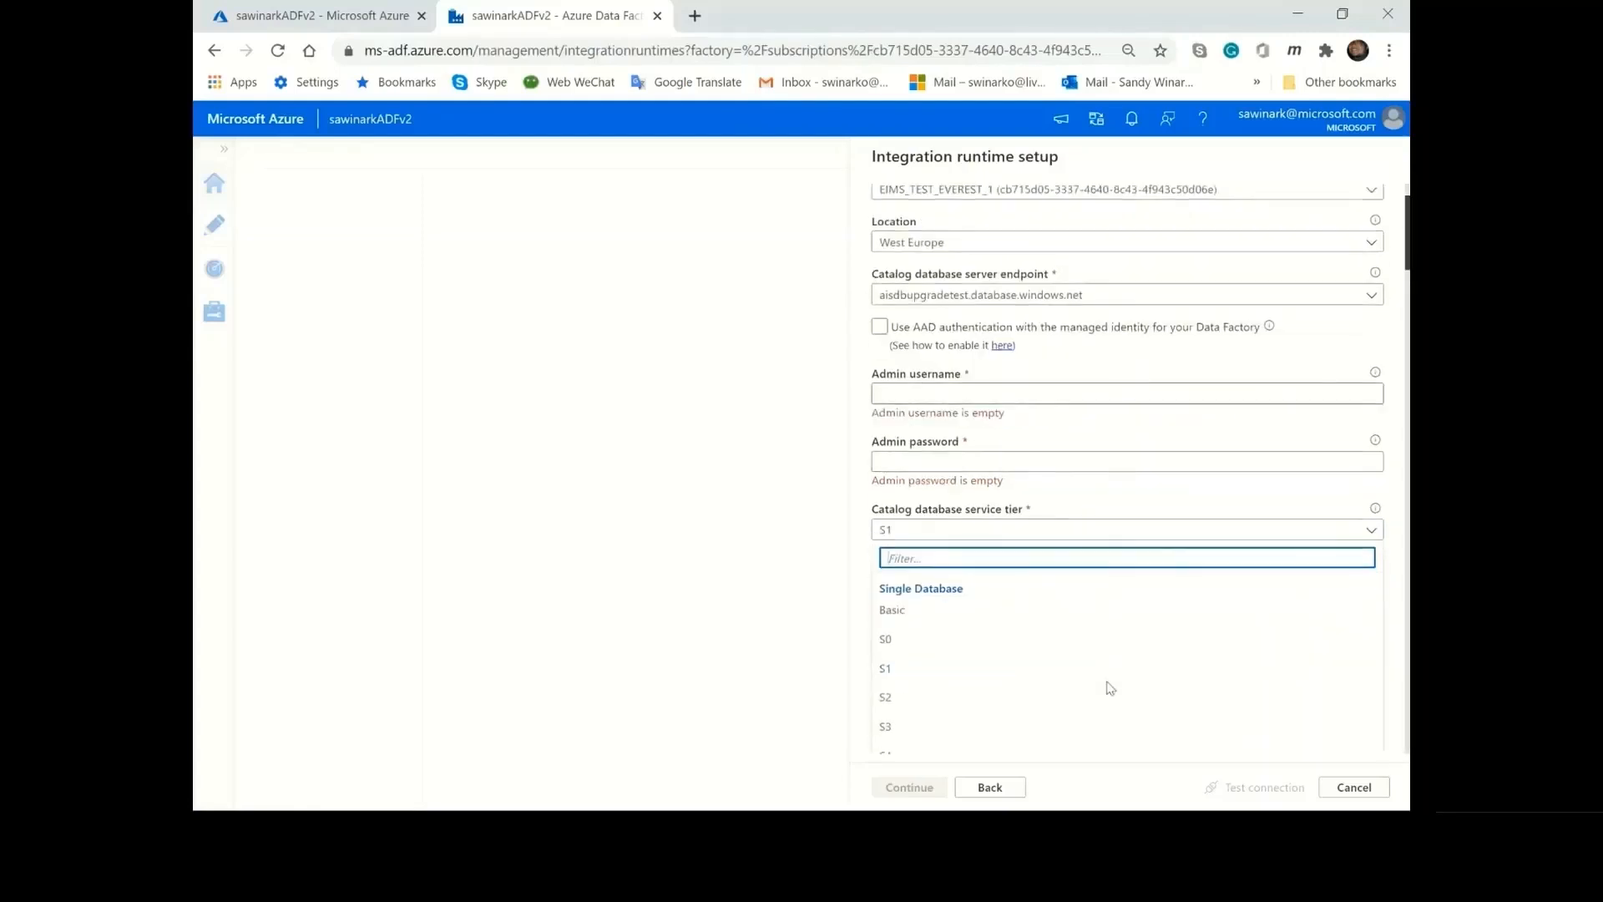
{"action": "scroll", "coordinate": [1110, 688], "scroll_direction": "down", "scroll_amount": 15}
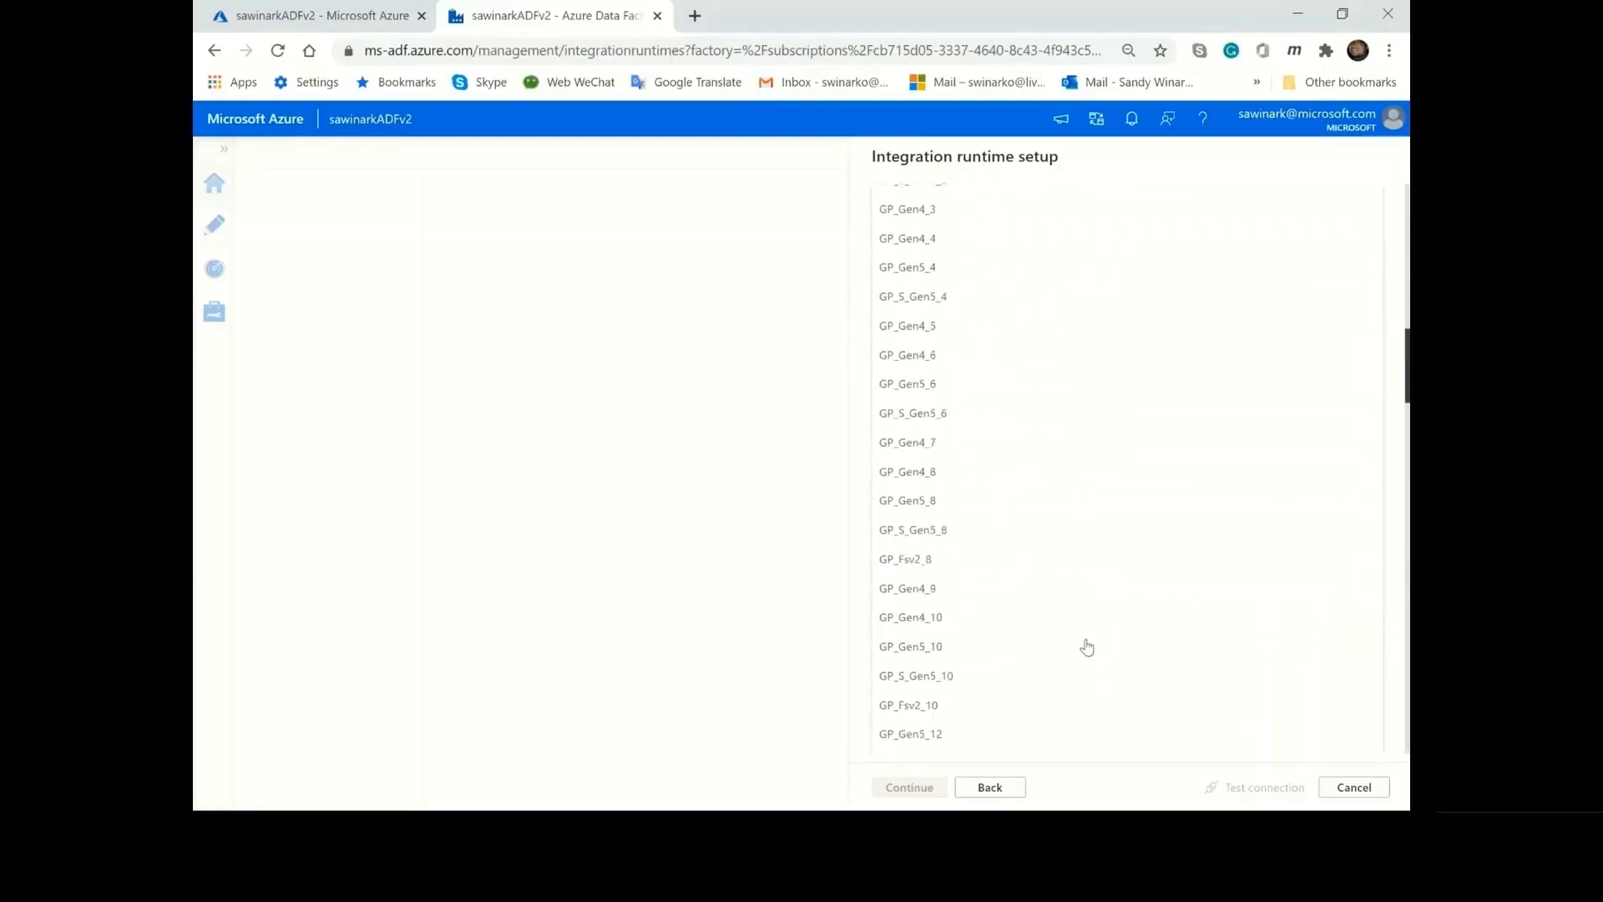
{"action": "scroll", "coordinate": [1087, 647], "scroll_direction": "down", "scroll_amount": 15}
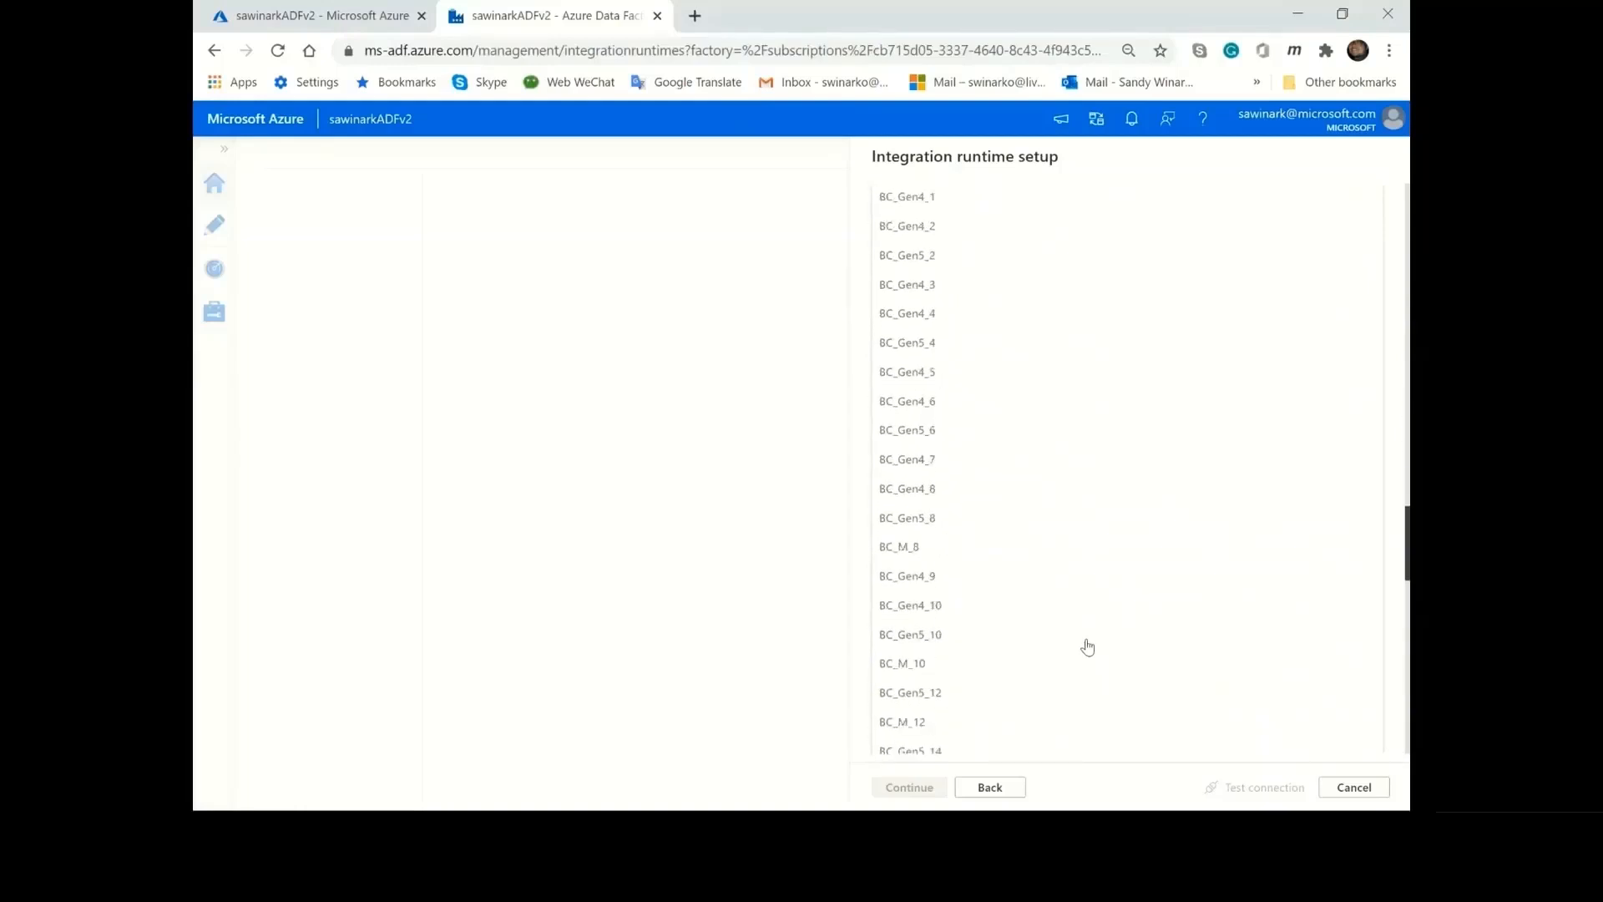
{"action": "scroll", "coordinate": [1086, 647], "scroll_direction": "down", "scroll_amount": 15}
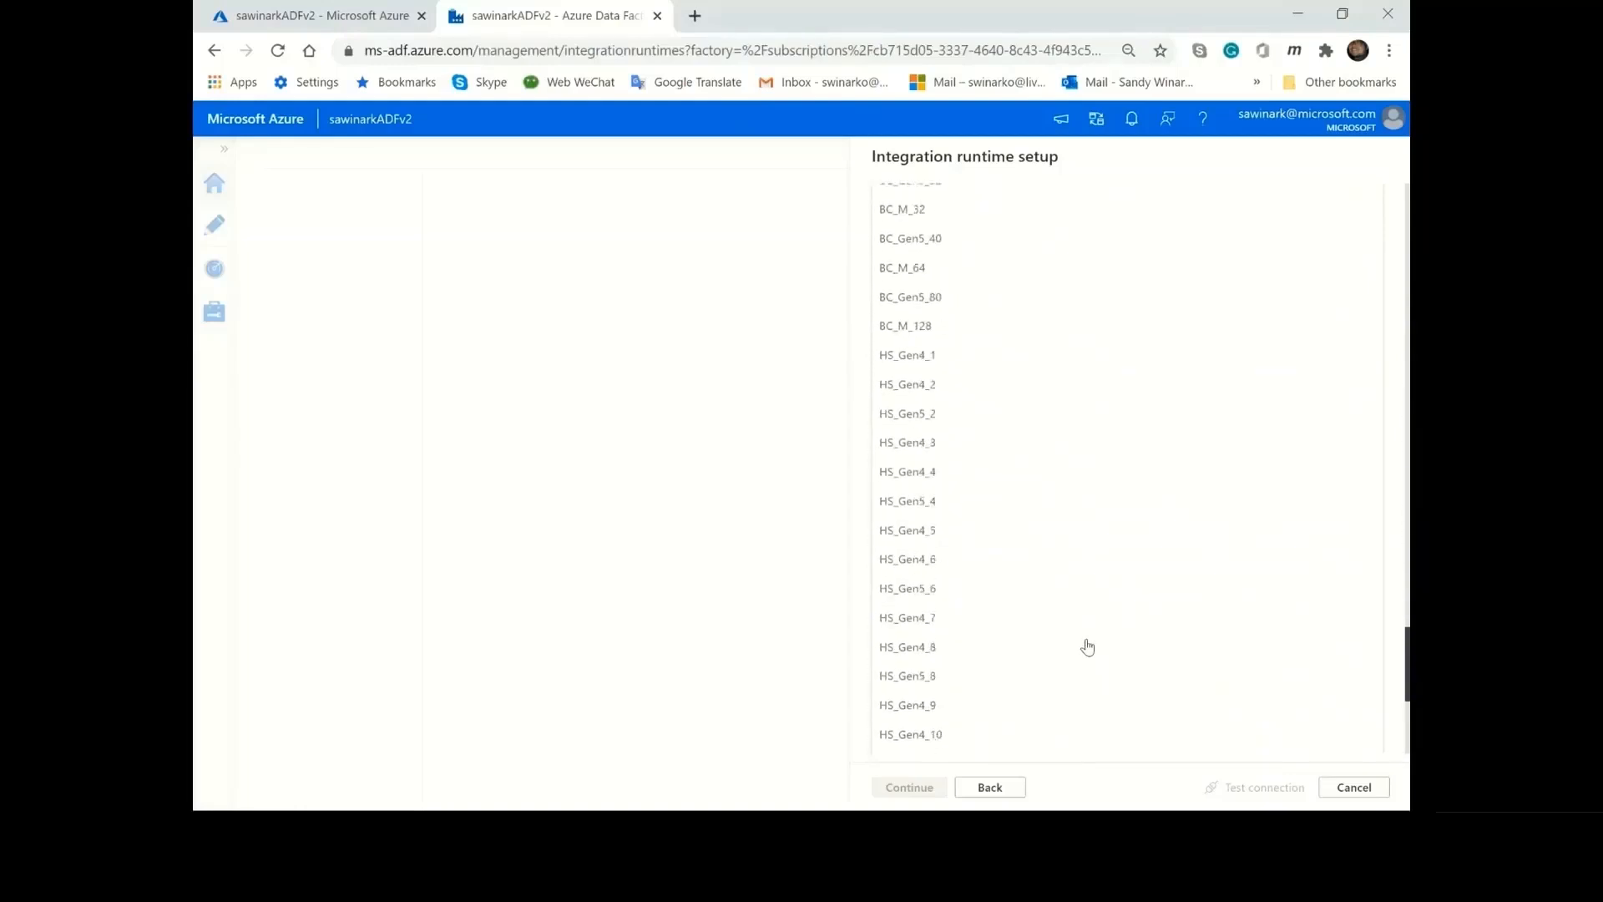
{"action": "scroll", "coordinate": [1087, 648], "scroll_direction": "down", "scroll_amount": 5}
{"action": "scroll", "coordinate": [1087, 646], "scroll_direction": "up", "scroll_amount": 15}
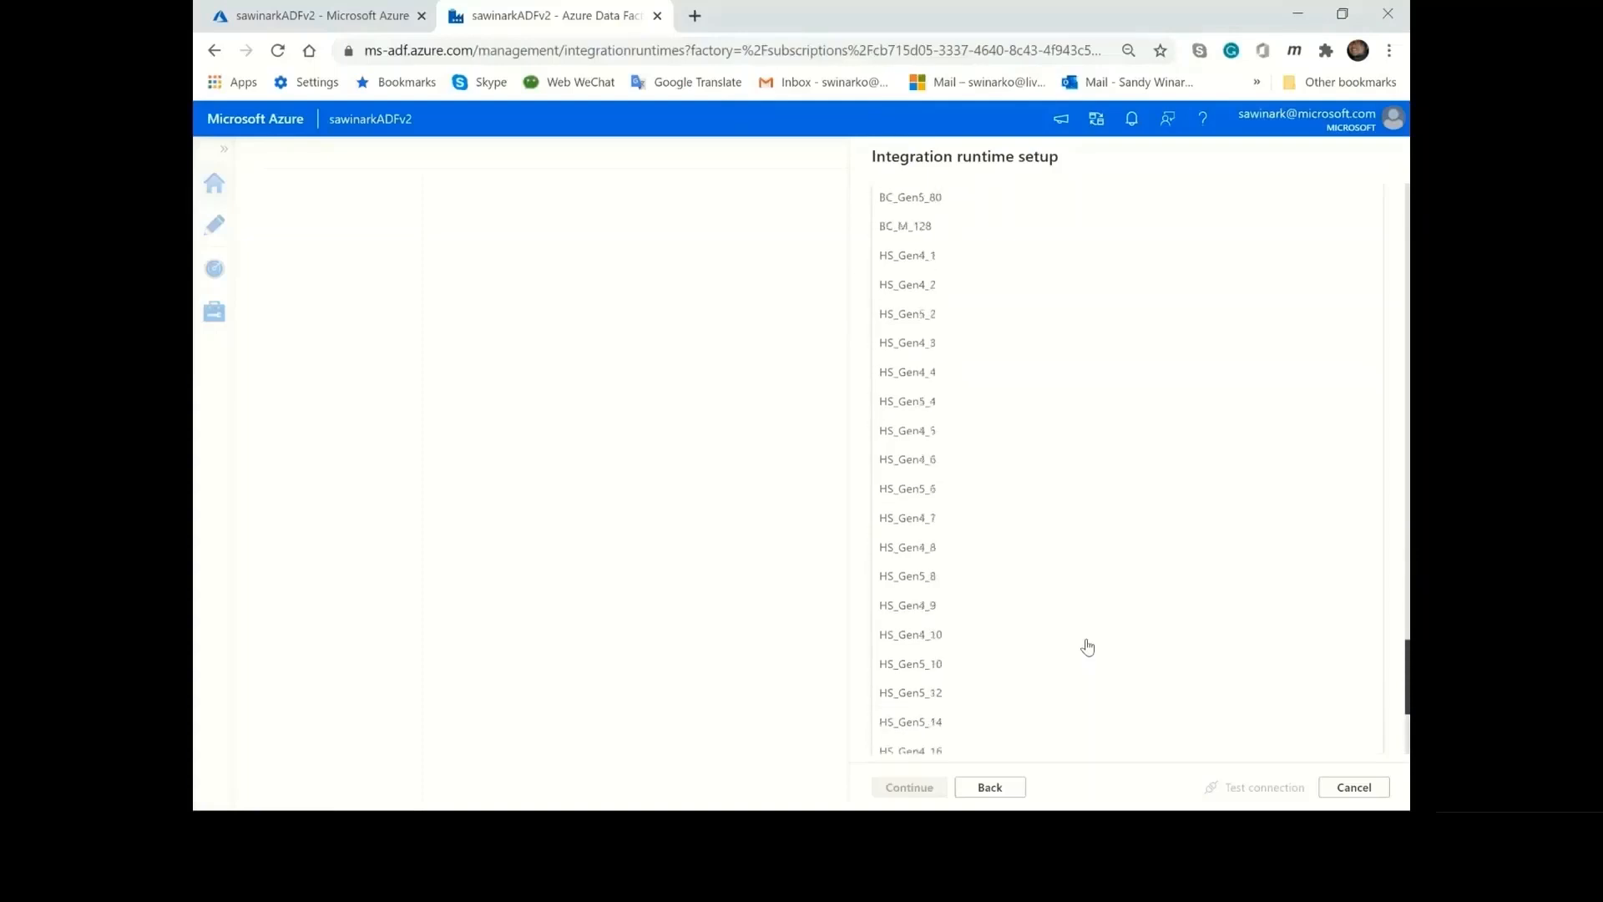
{"action": "scroll", "coordinate": [1087, 647], "scroll_direction": "up", "scroll_amount": 15}
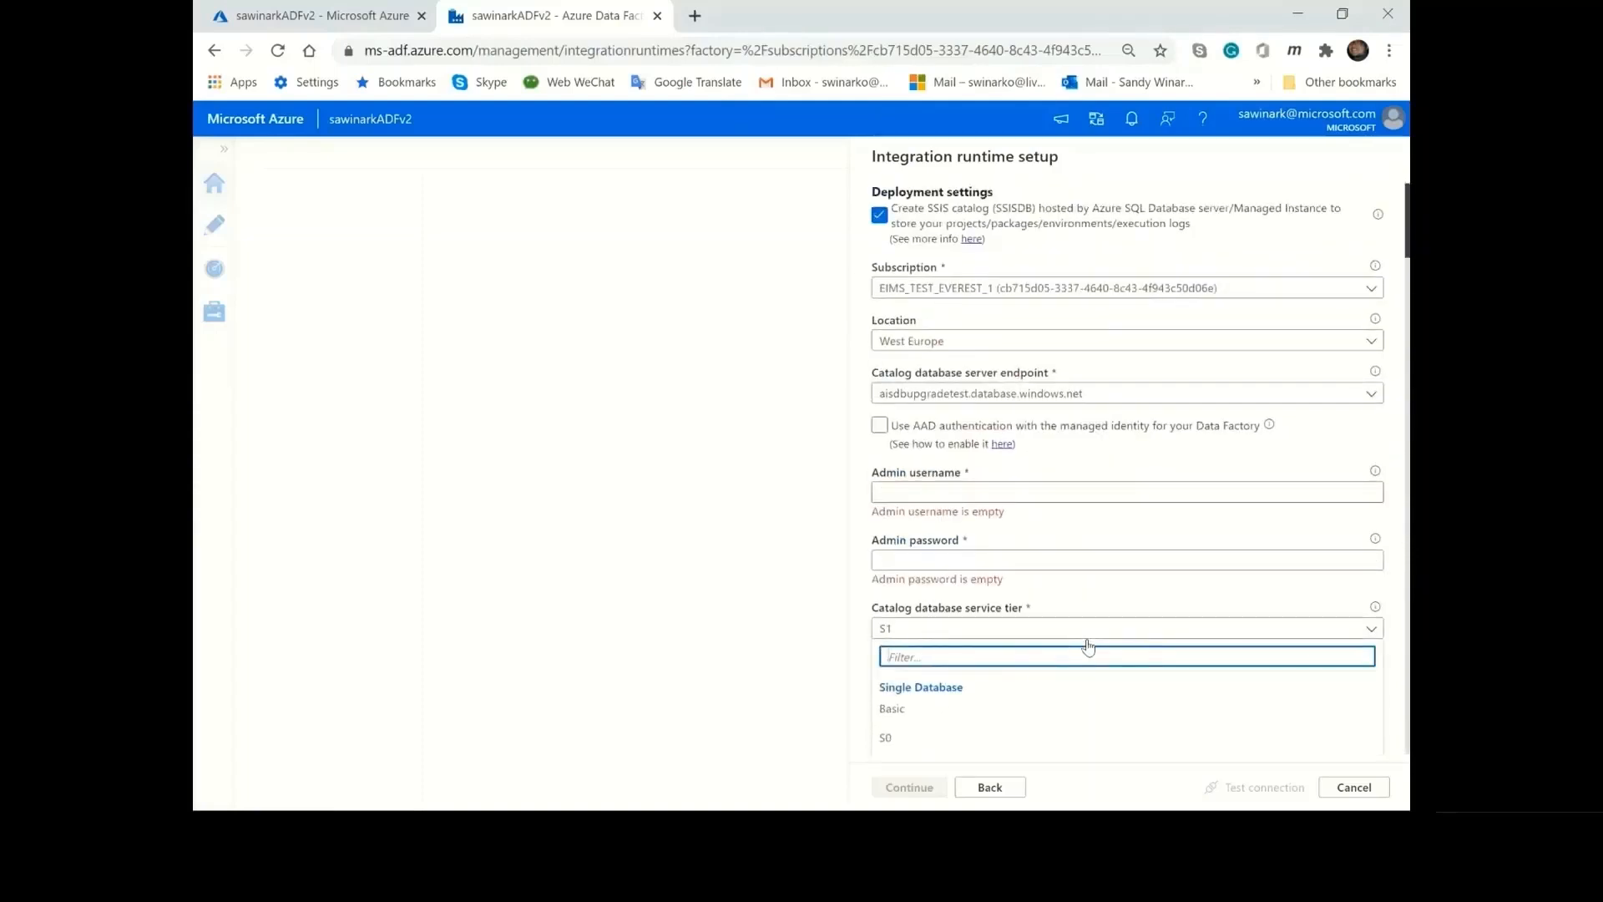
{"action": "left_click", "coordinate": [1082, 629]}
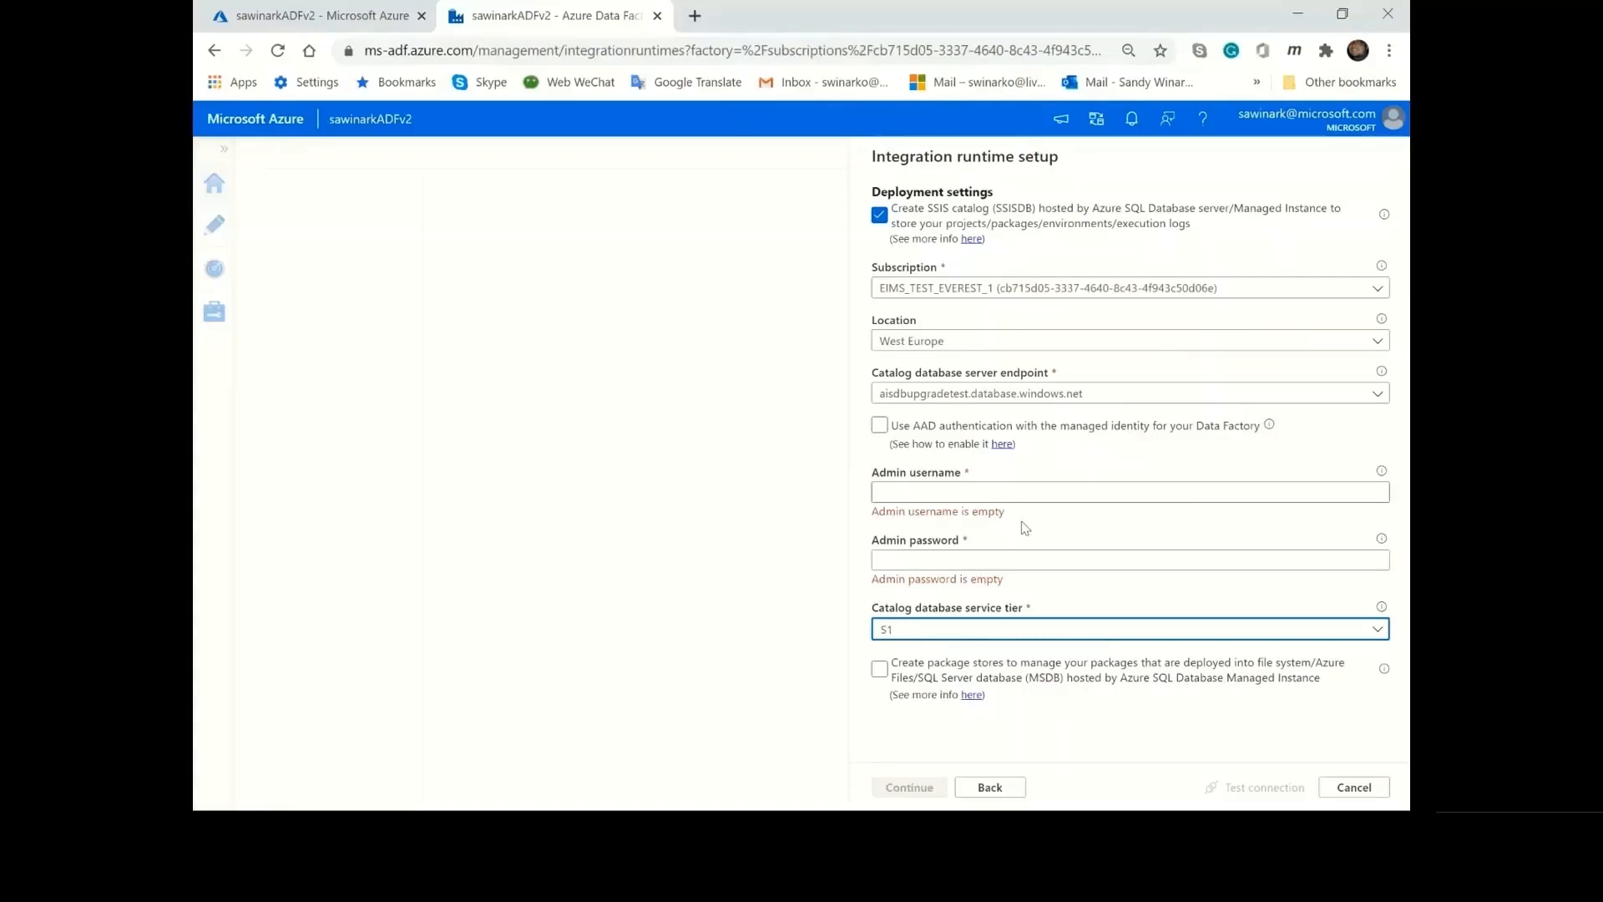
Turn on creating package stores, start adding a package store, and check which linked services it can use.
{"action": "left_click", "coordinate": [883, 671]}
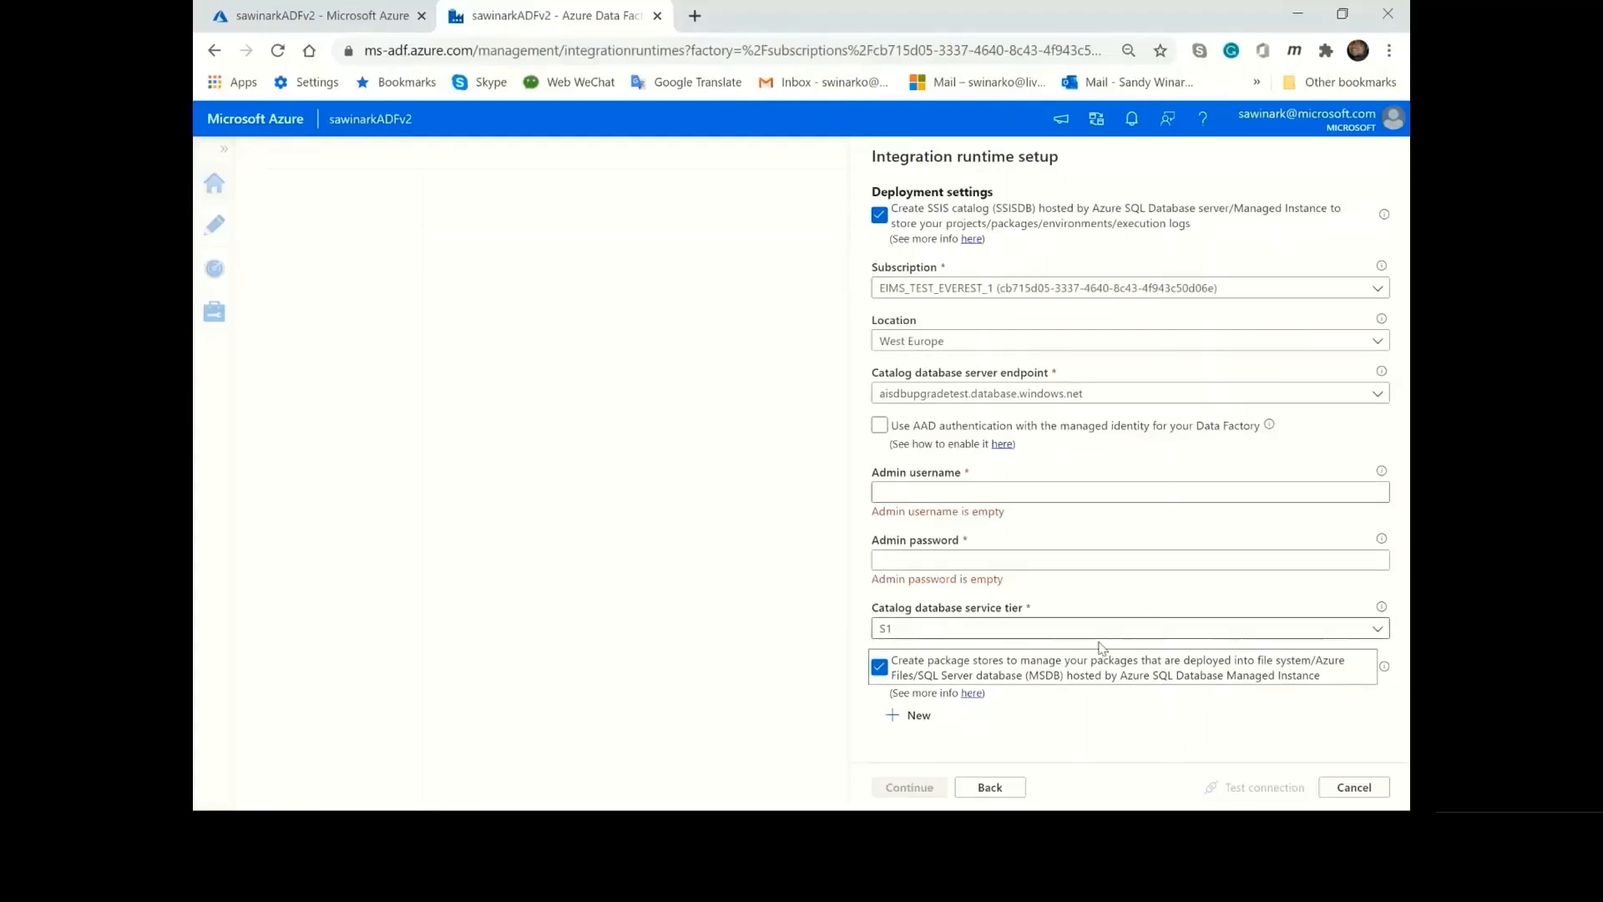
{"action": "left_click", "coordinate": [922, 718]}
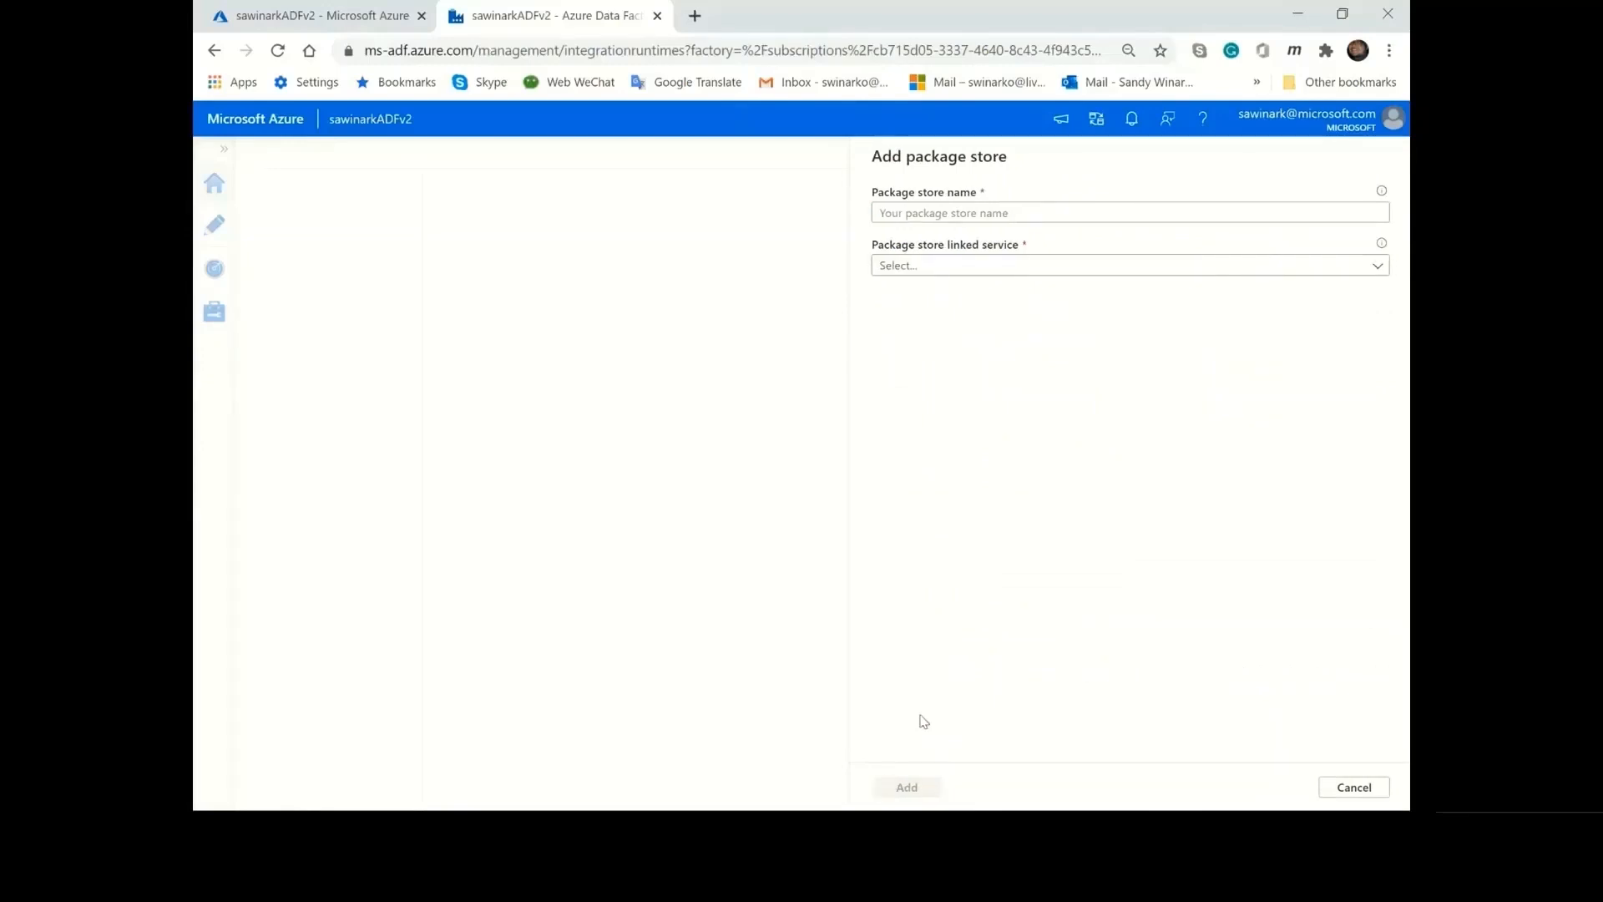
{"action": "left_click", "coordinate": [1057, 215]}
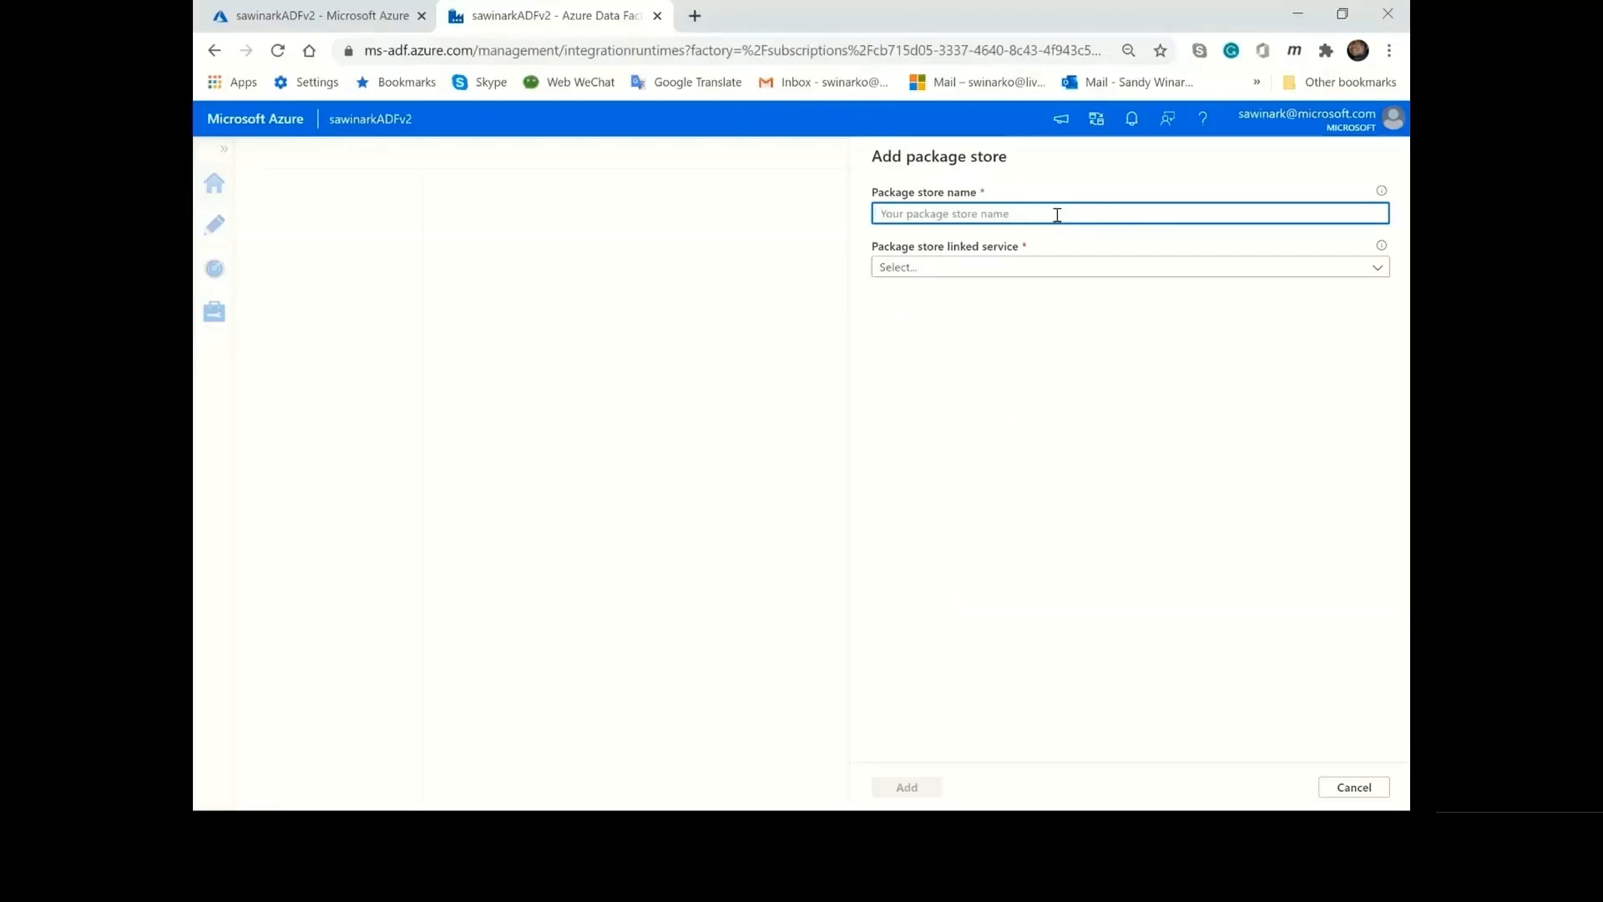
{"action": "left_click", "coordinate": [1077, 267]}
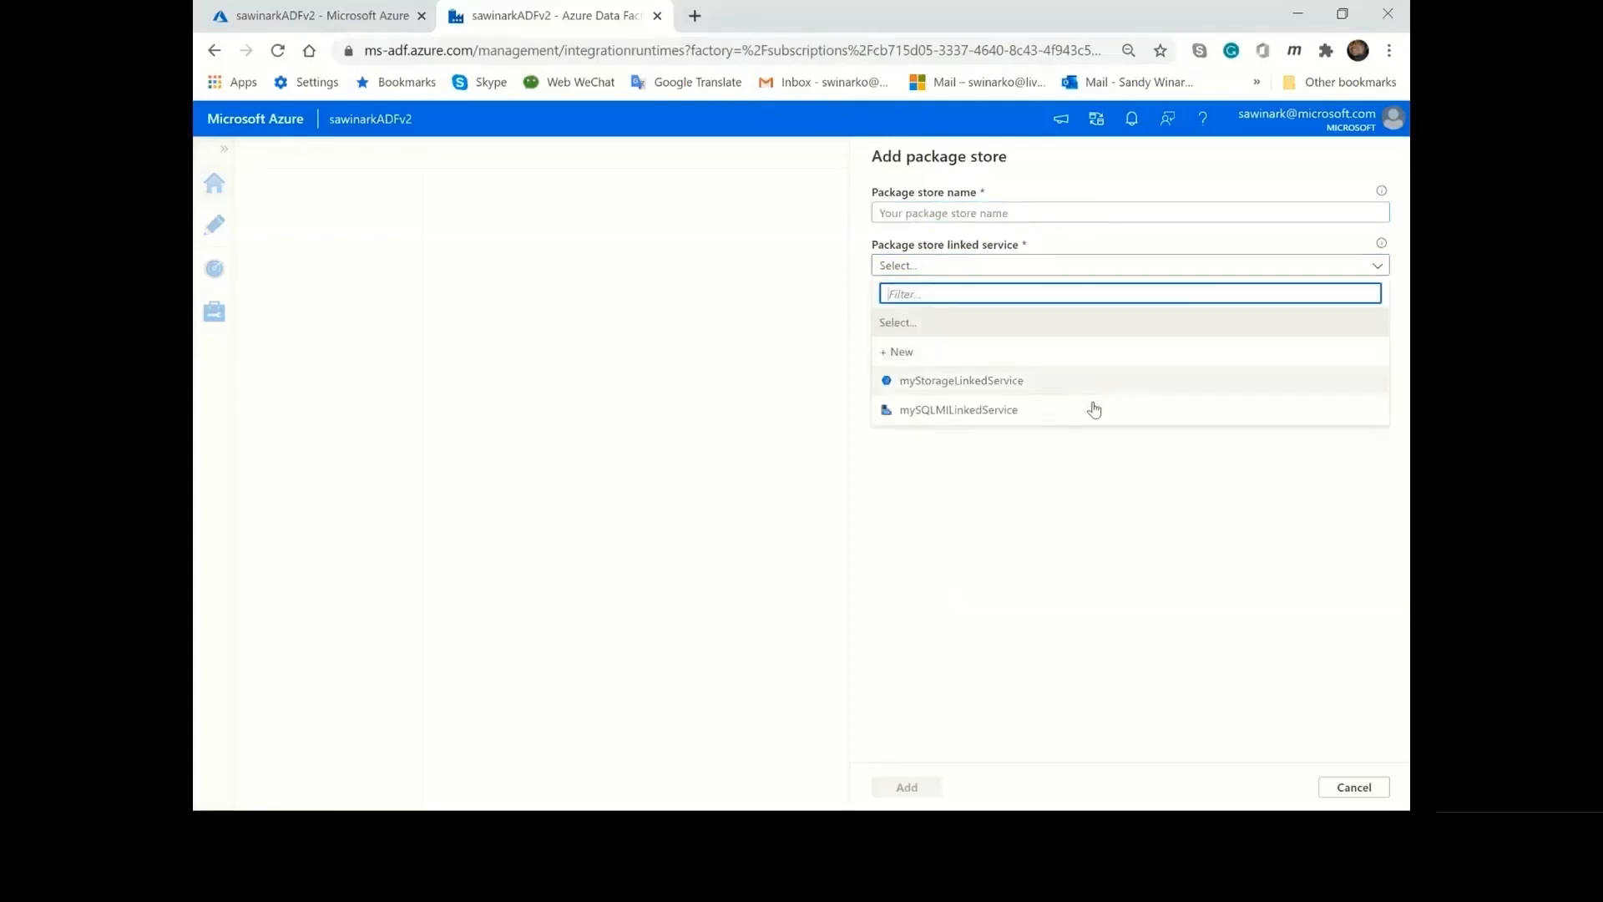
Try a new Azure File Storage linked service and check its authentication methods, then discard the package store and turn the option off.
{"action": "left_click", "coordinate": [1083, 359]}
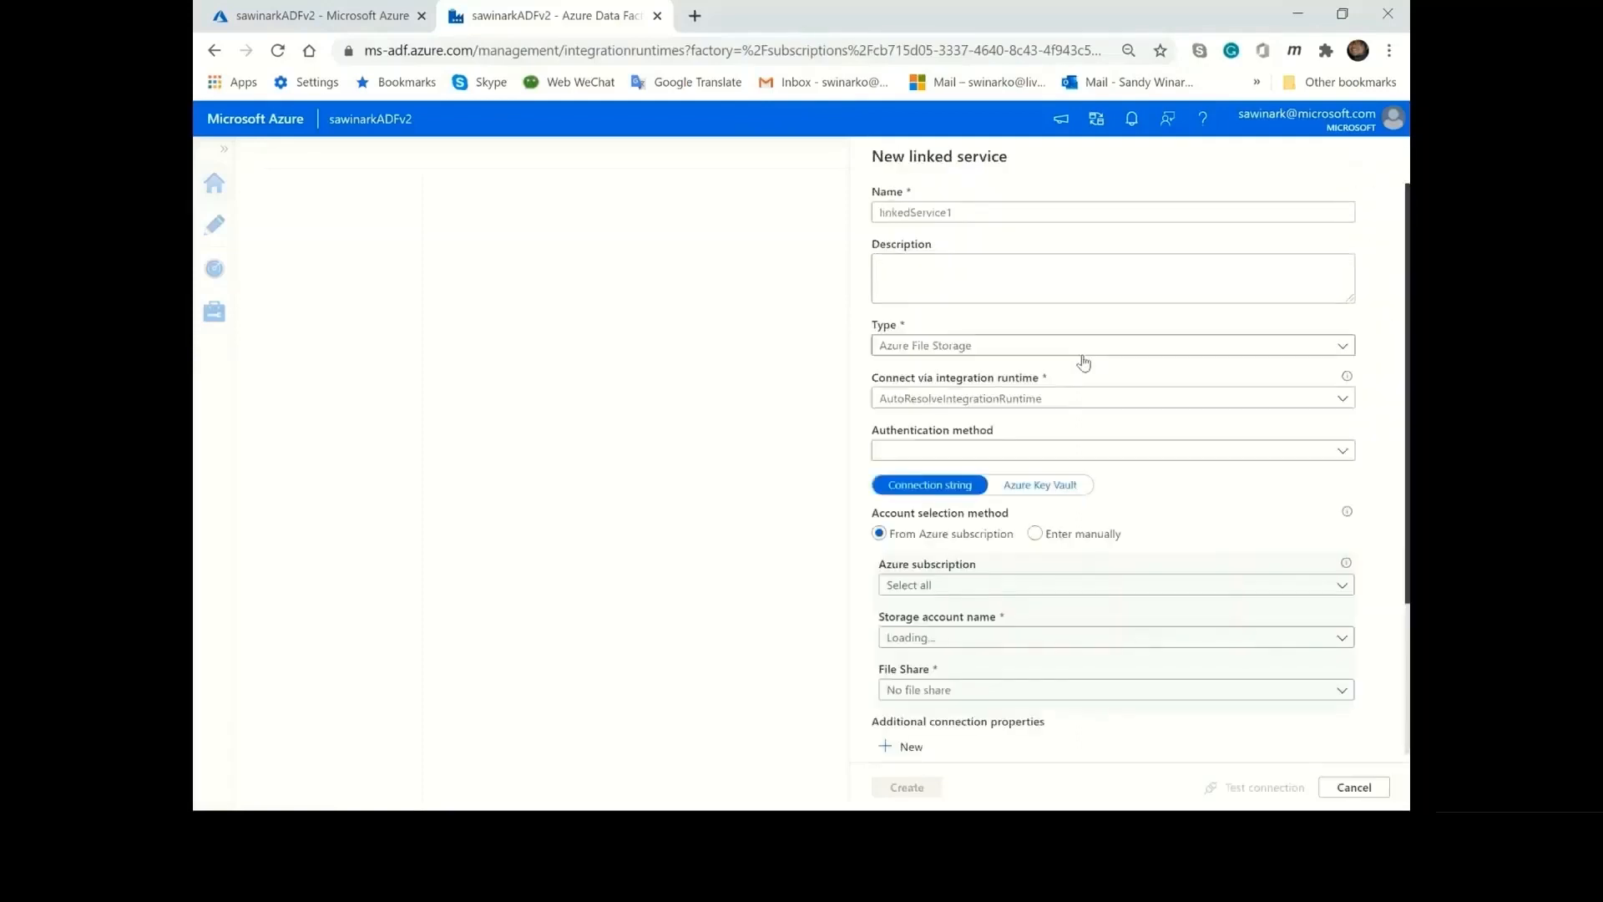
{"action": "left_click", "coordinate": [1229, 455]}
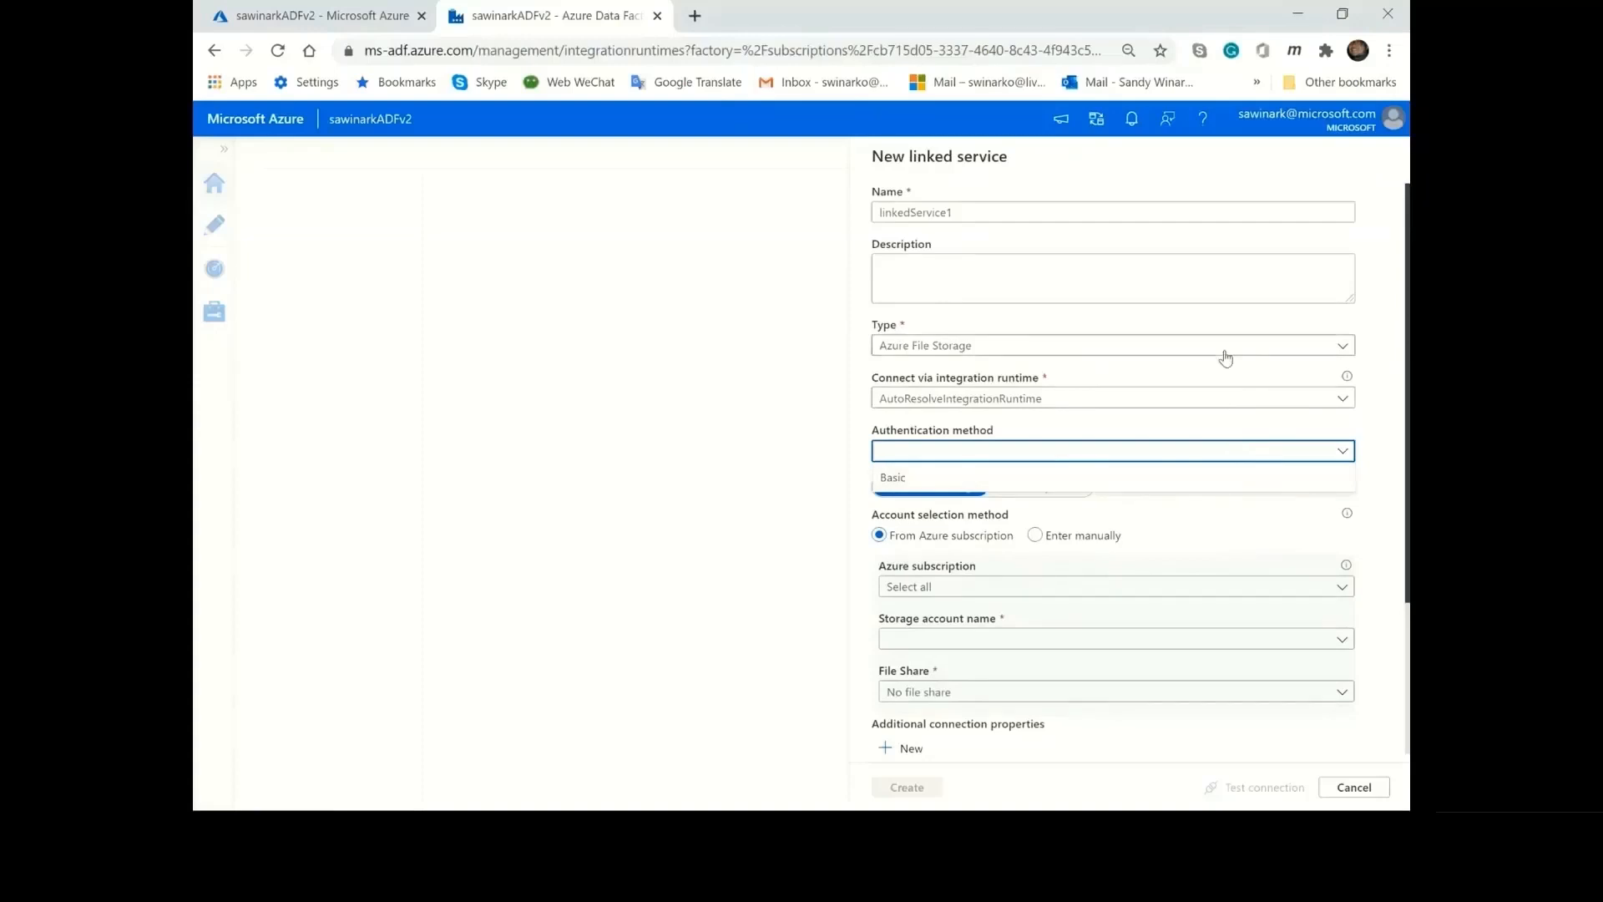
{"action": "left_click", "coordinate": [1374, 790]}
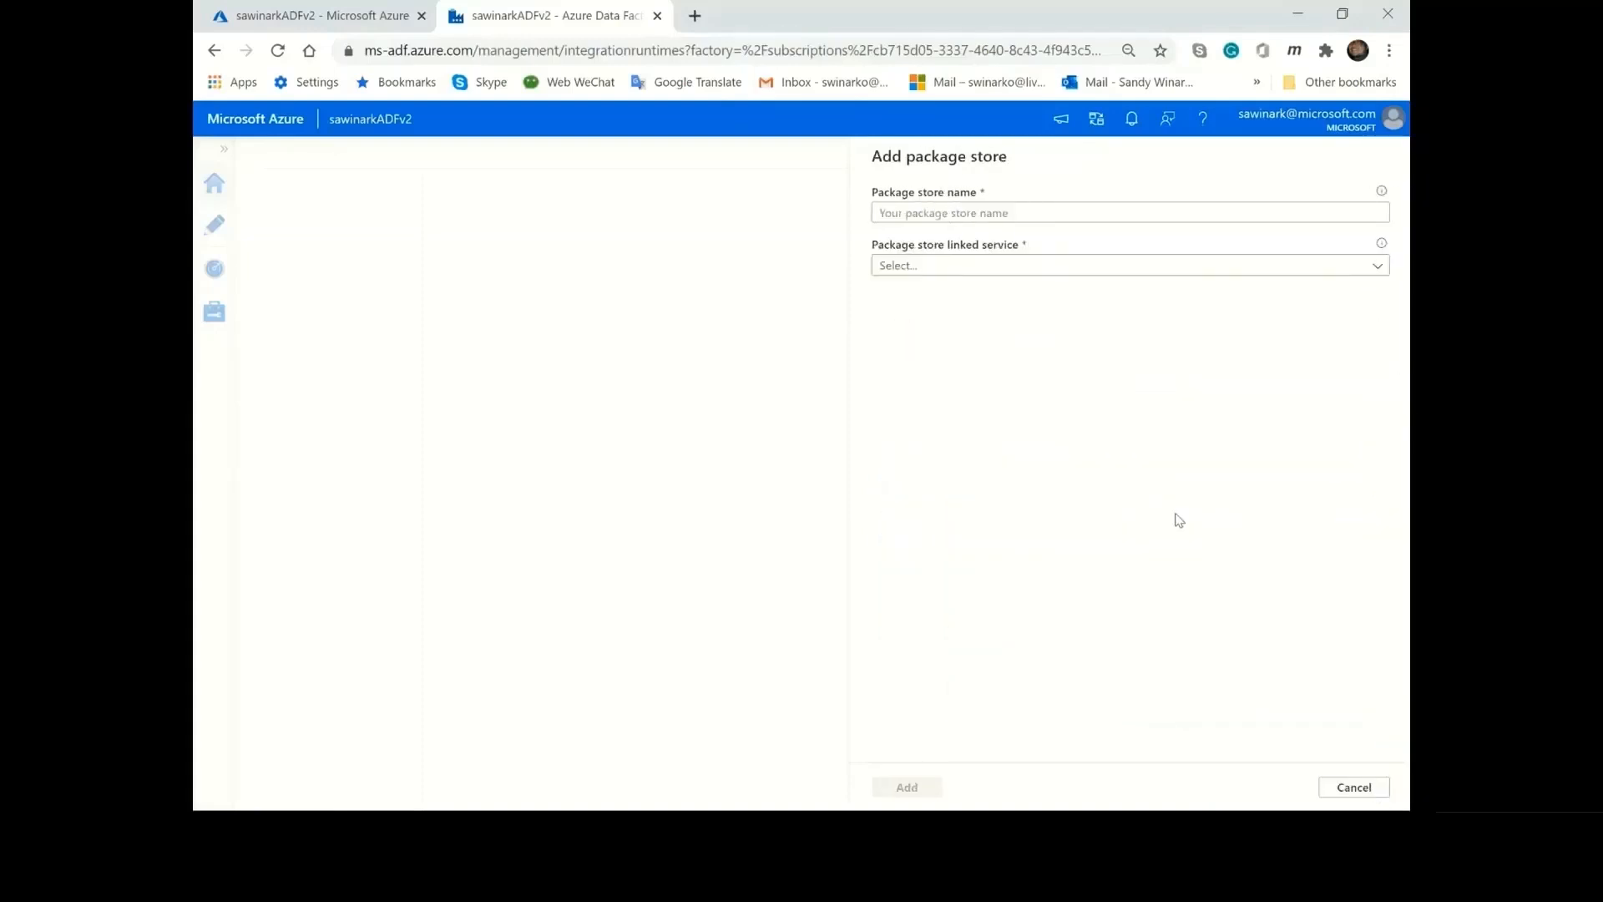
{"action": "left_click", "coordinate": [1353, 787]}
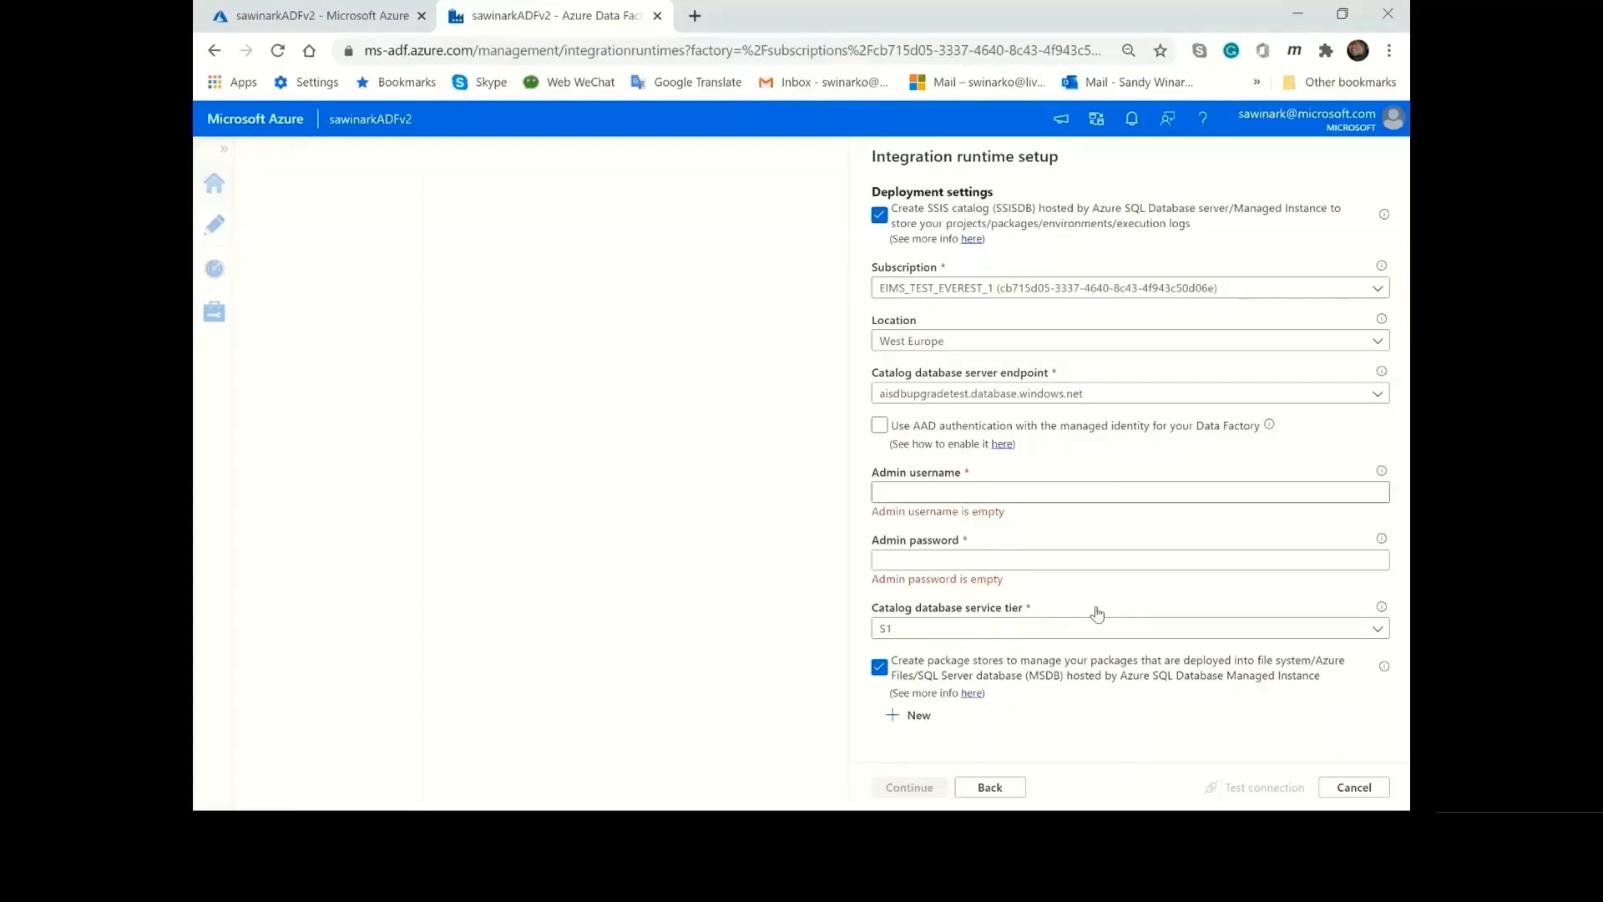
{"action": "left_click", "coordinate": [881, 672]}
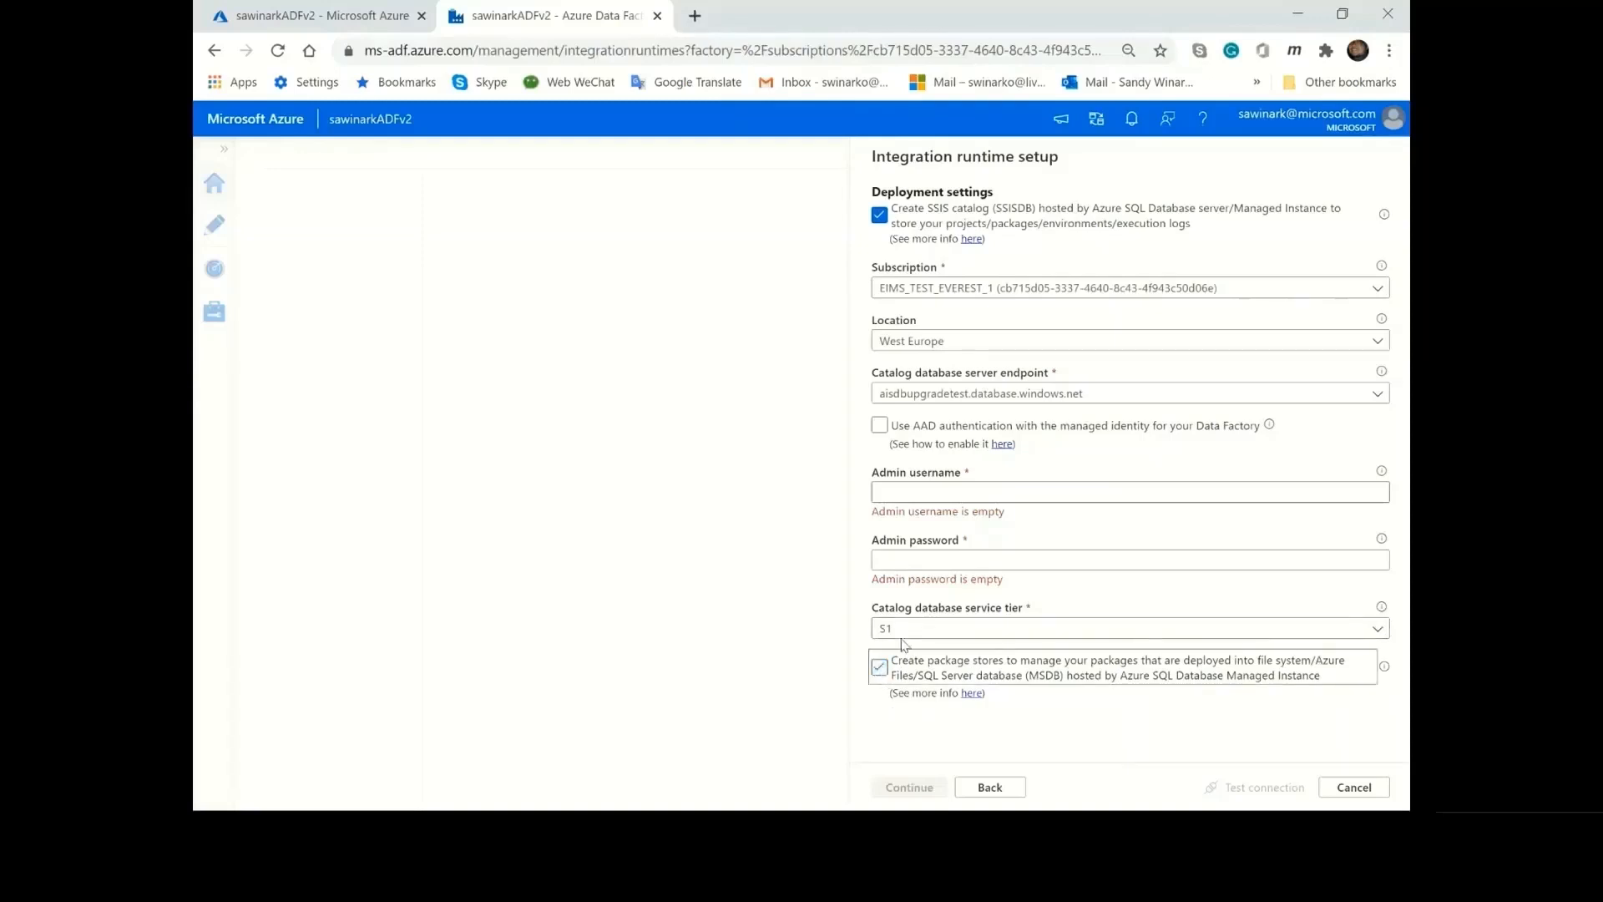
Turn off creating the SSIS catalog and proceed to the advanced settings.
{"action": "left_click", "coordinate": [885, 221]}
{"action": "left_click", "coordinate": [928, 789]}
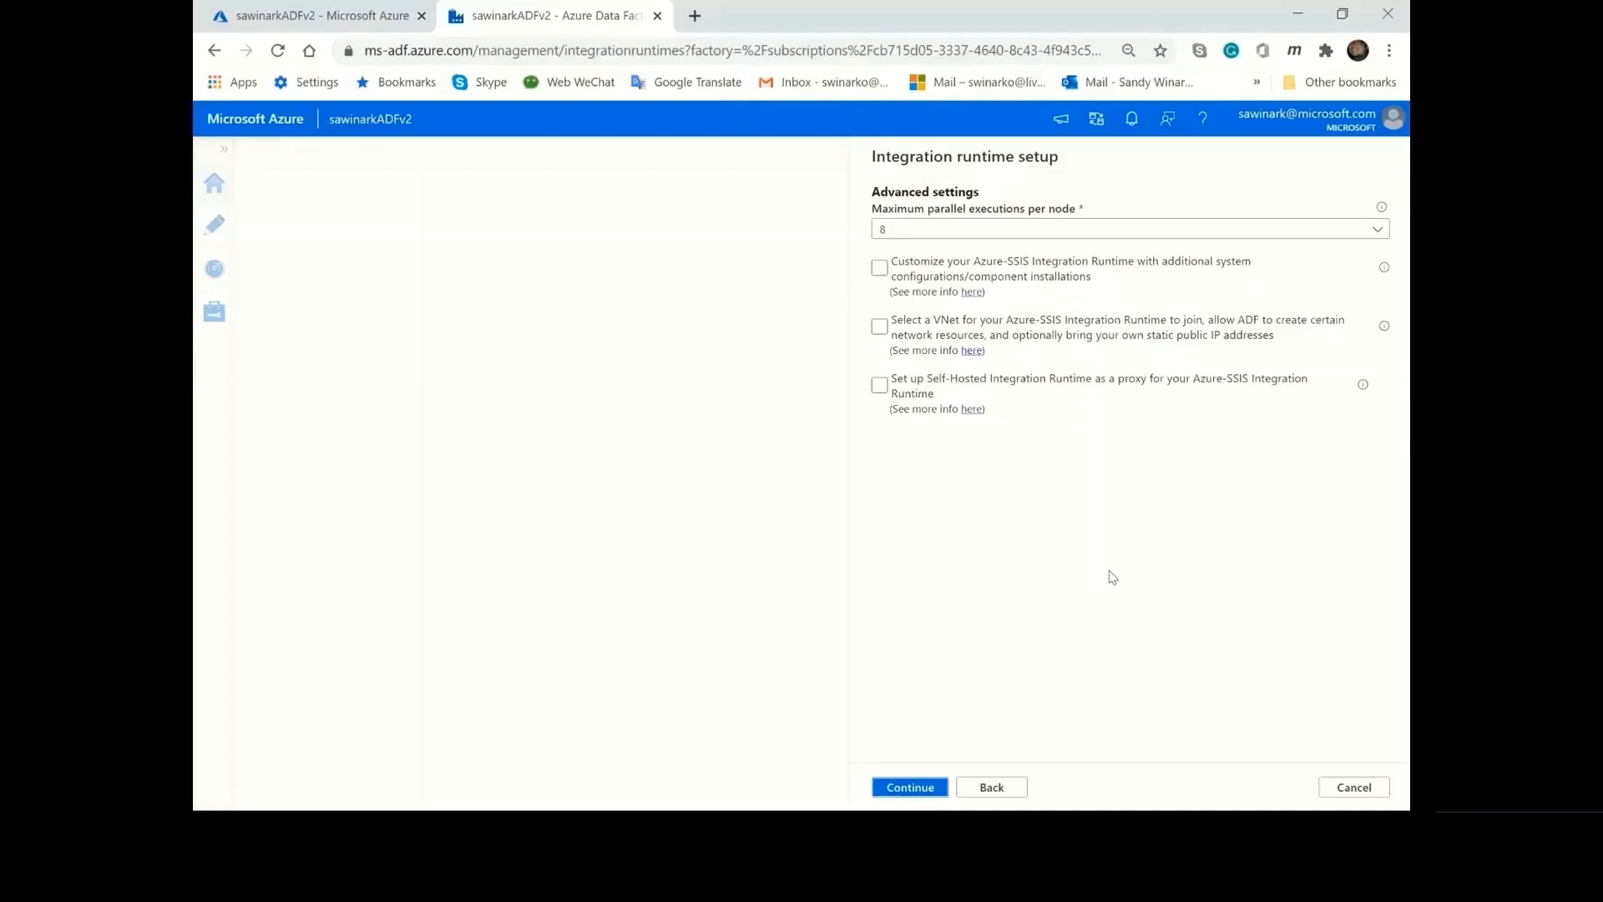
Examine the values offered for the maximum parallel executions per node.
{"action": "left_click", "coordinate": [1079, 230]}
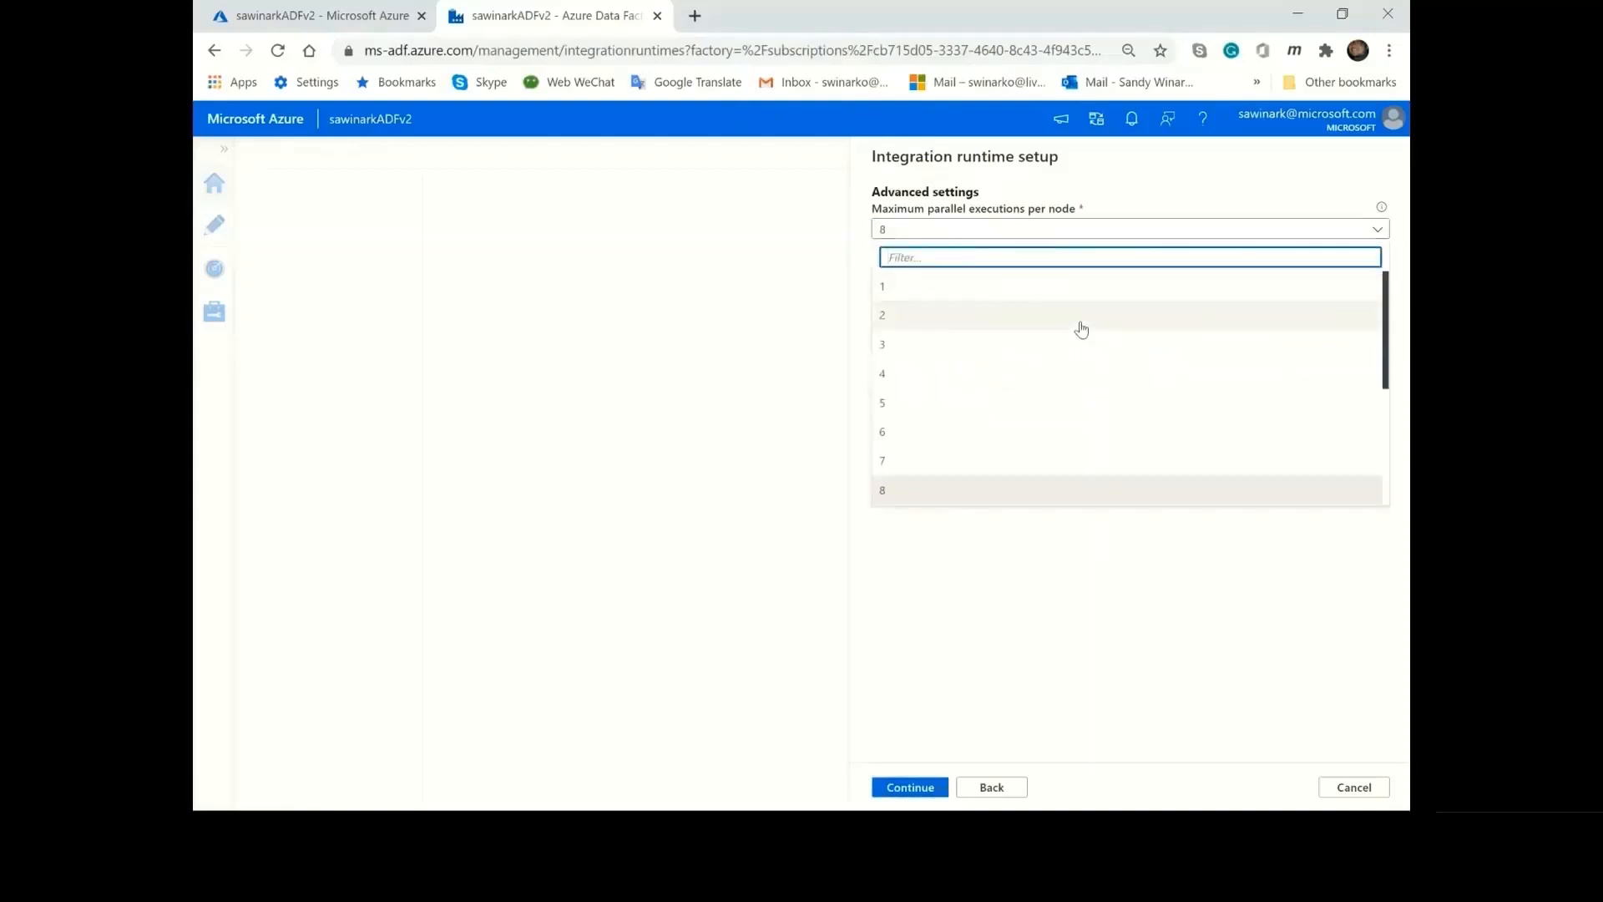
{"action": "scroll", "coordinate": [1081, 329], "scroll_direction": "down", "scroll_amount": 3}
{"action": "scroll", "coordinate": [1081, 329], "scroll_direction": "up", "scroll_amount": 3}
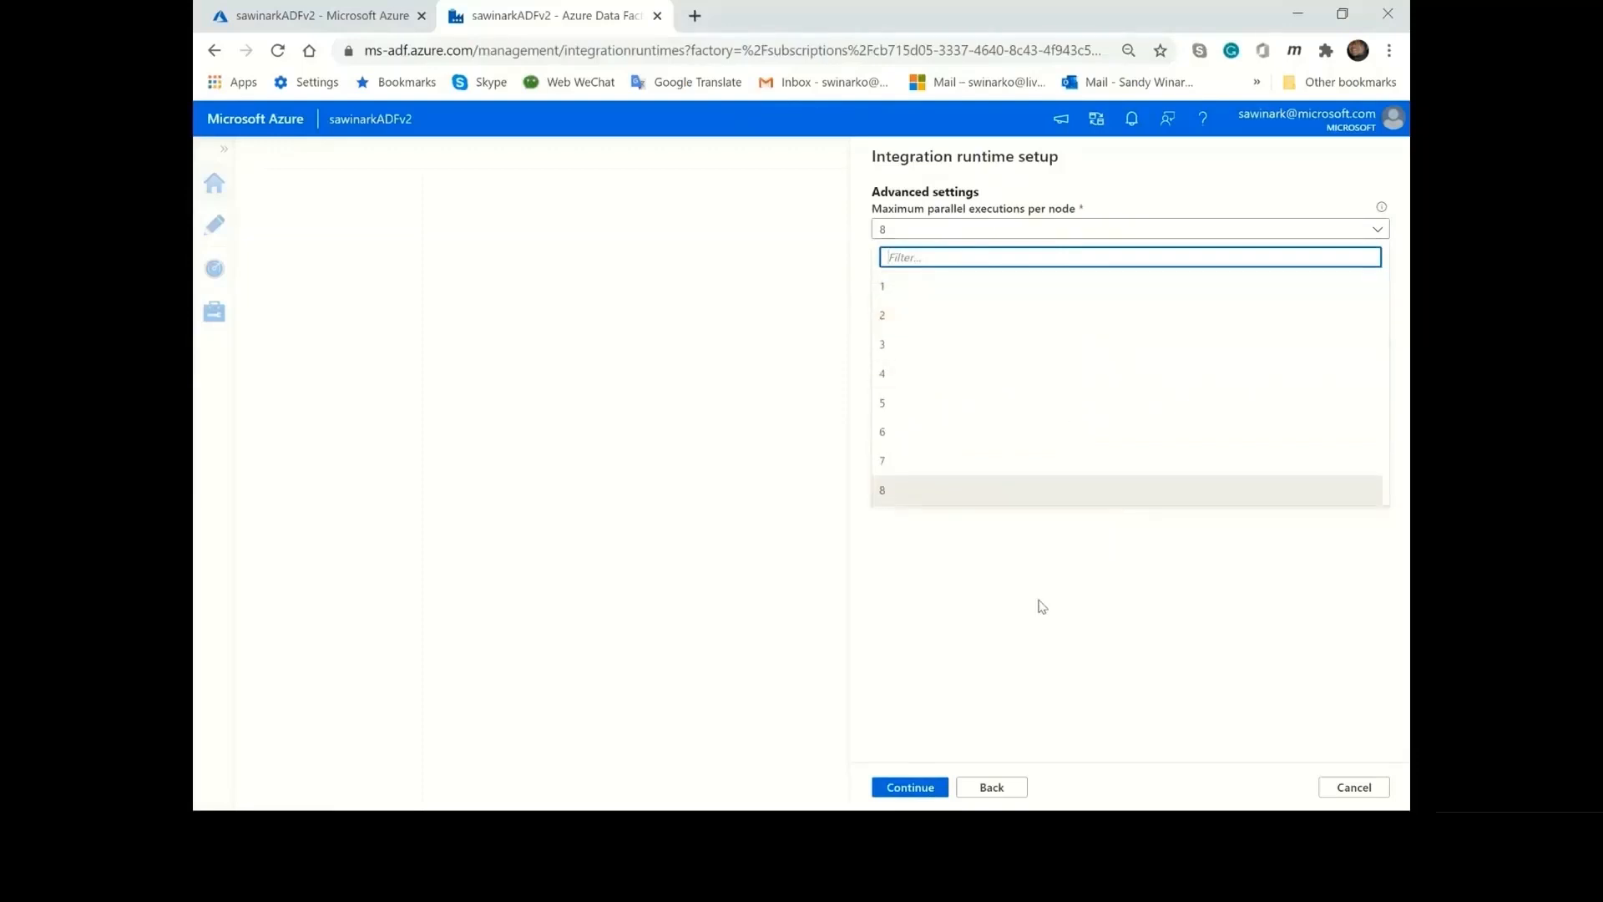
{"action": "left_click", "coordinate": [1037, 629]}
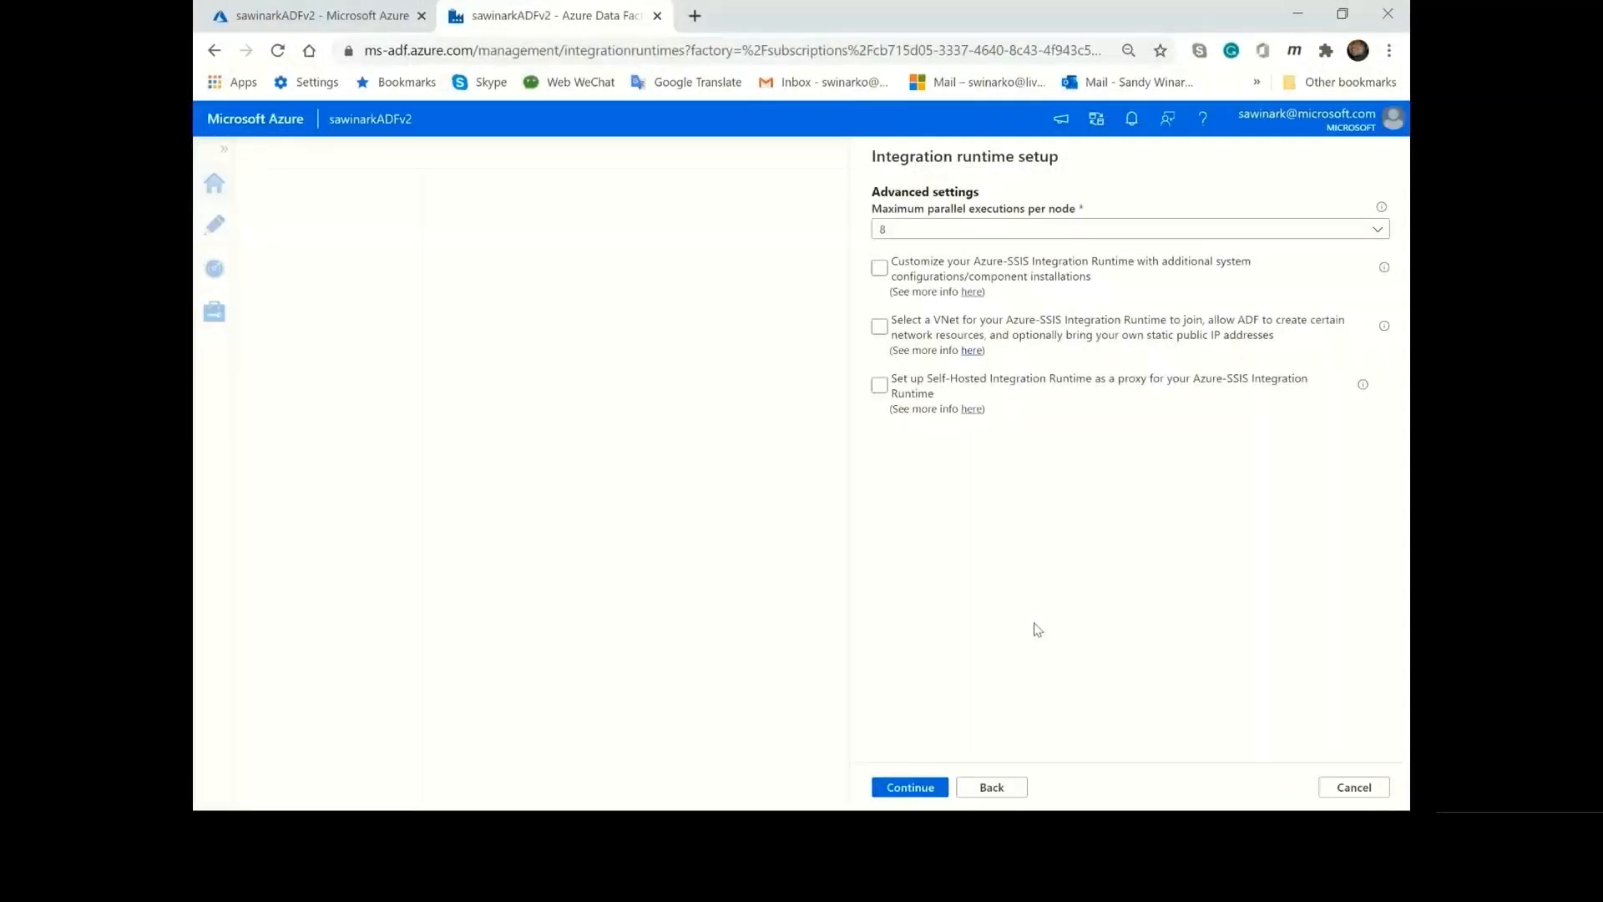
Enable customizing the integration runtime with additional system configurations/component installations and start a new express custom setup.
{"action": "left_click", "coordinate": [879, 269]}
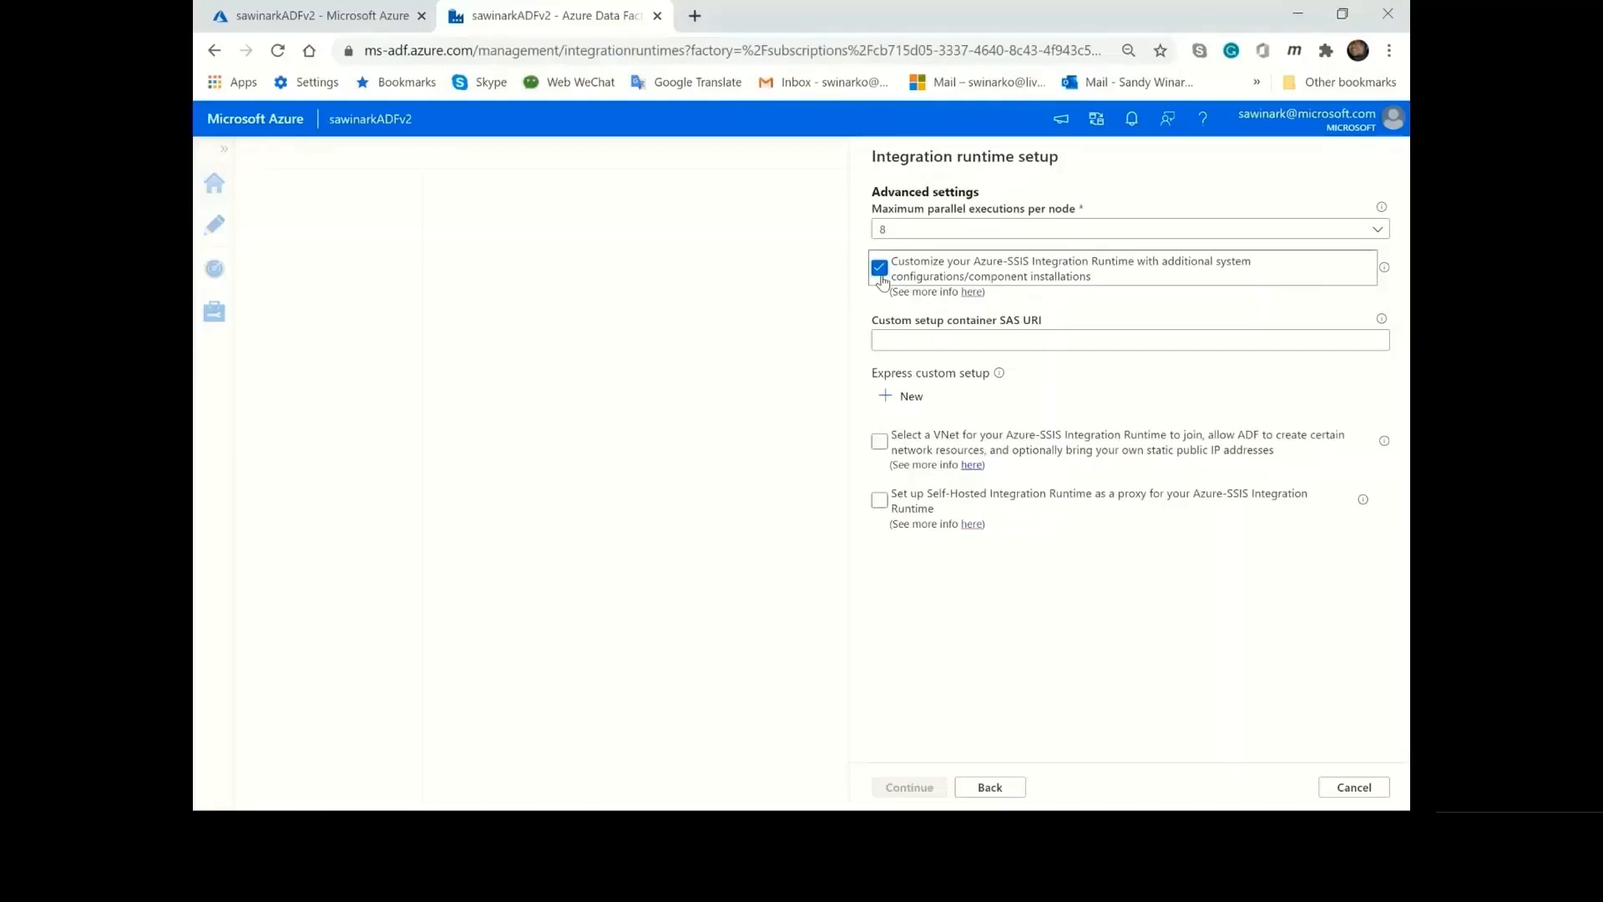
{"action": "left_click", "coordinate": [993, 341]}
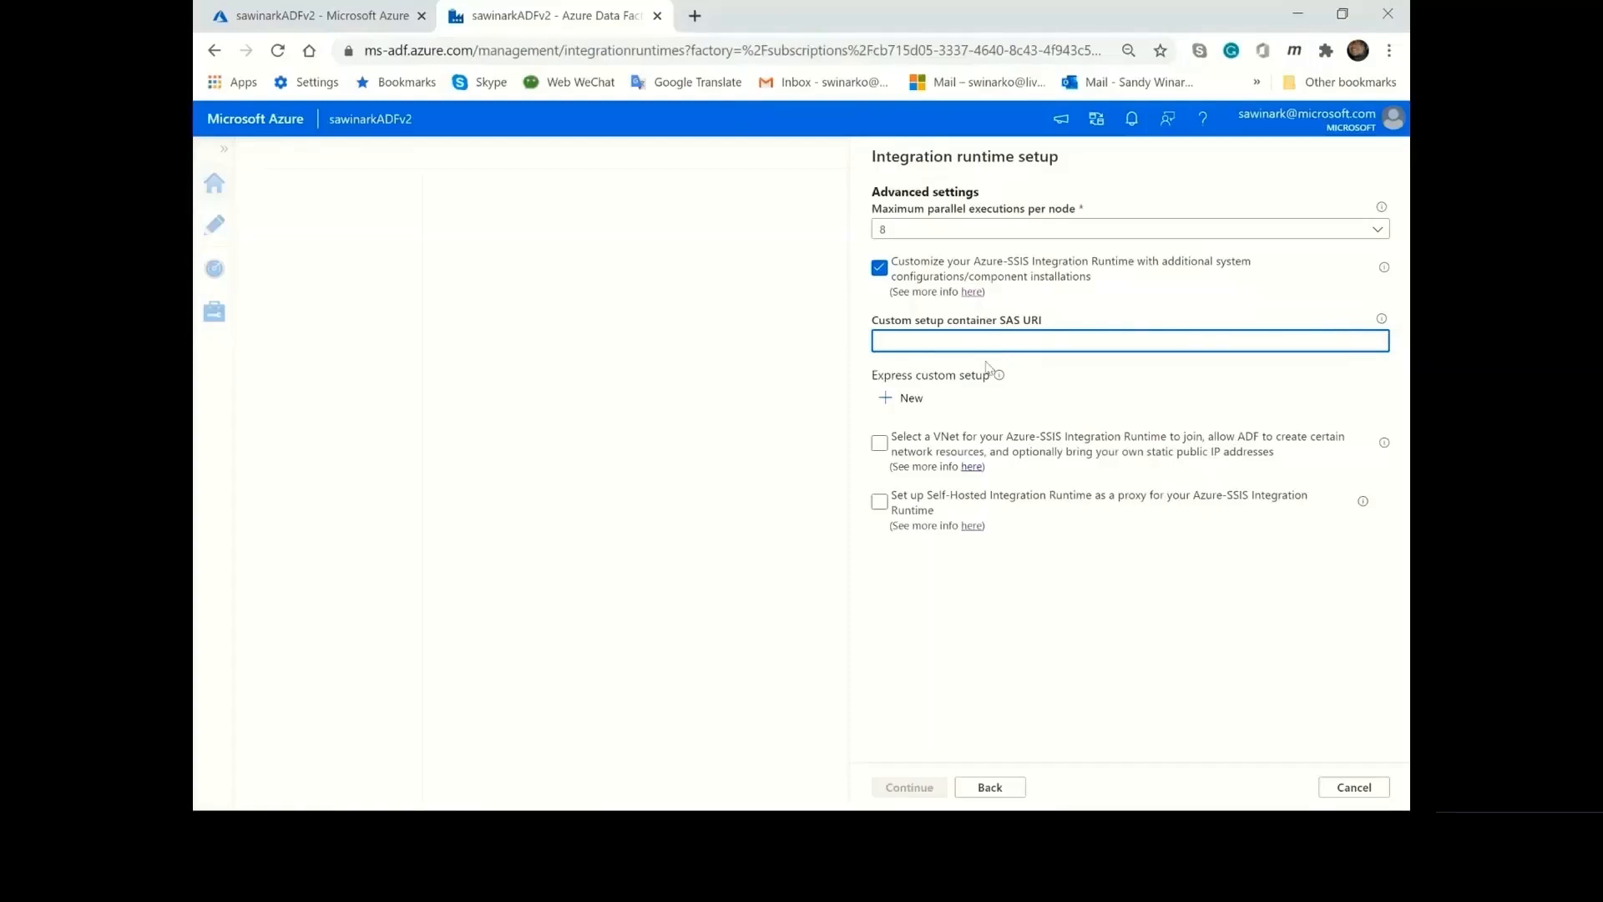
{"action": "left_click", "coordinate": [901, 407]}
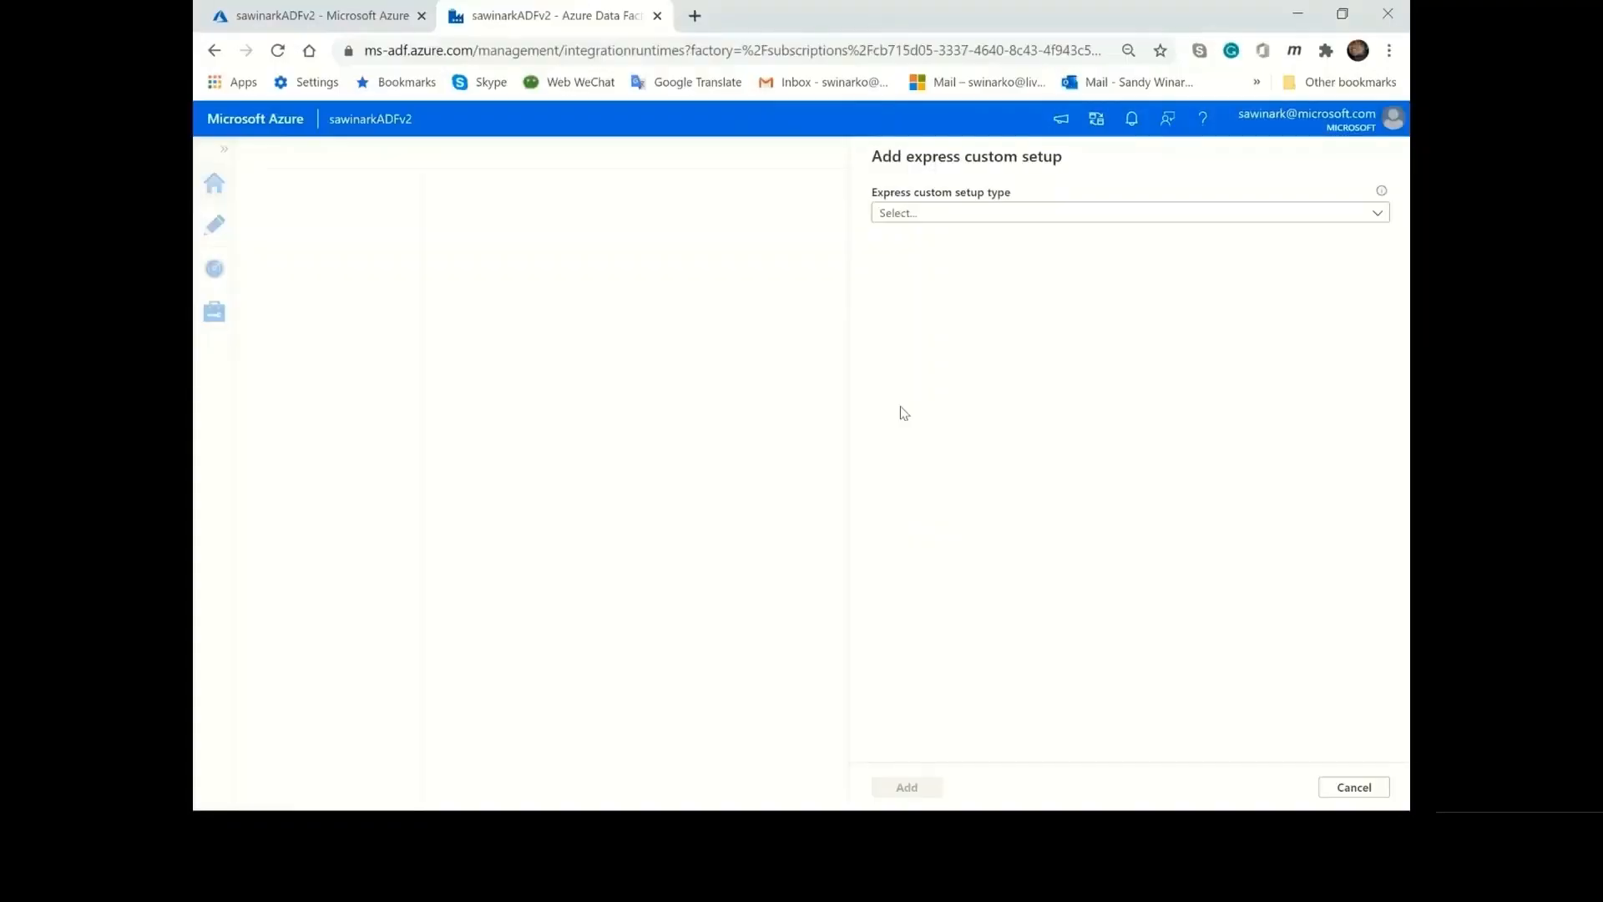
Try the Run cmdkey command setup type and go through its target, user and password fields.
{"action": "left_click", "coordinate": [1009, 214]}
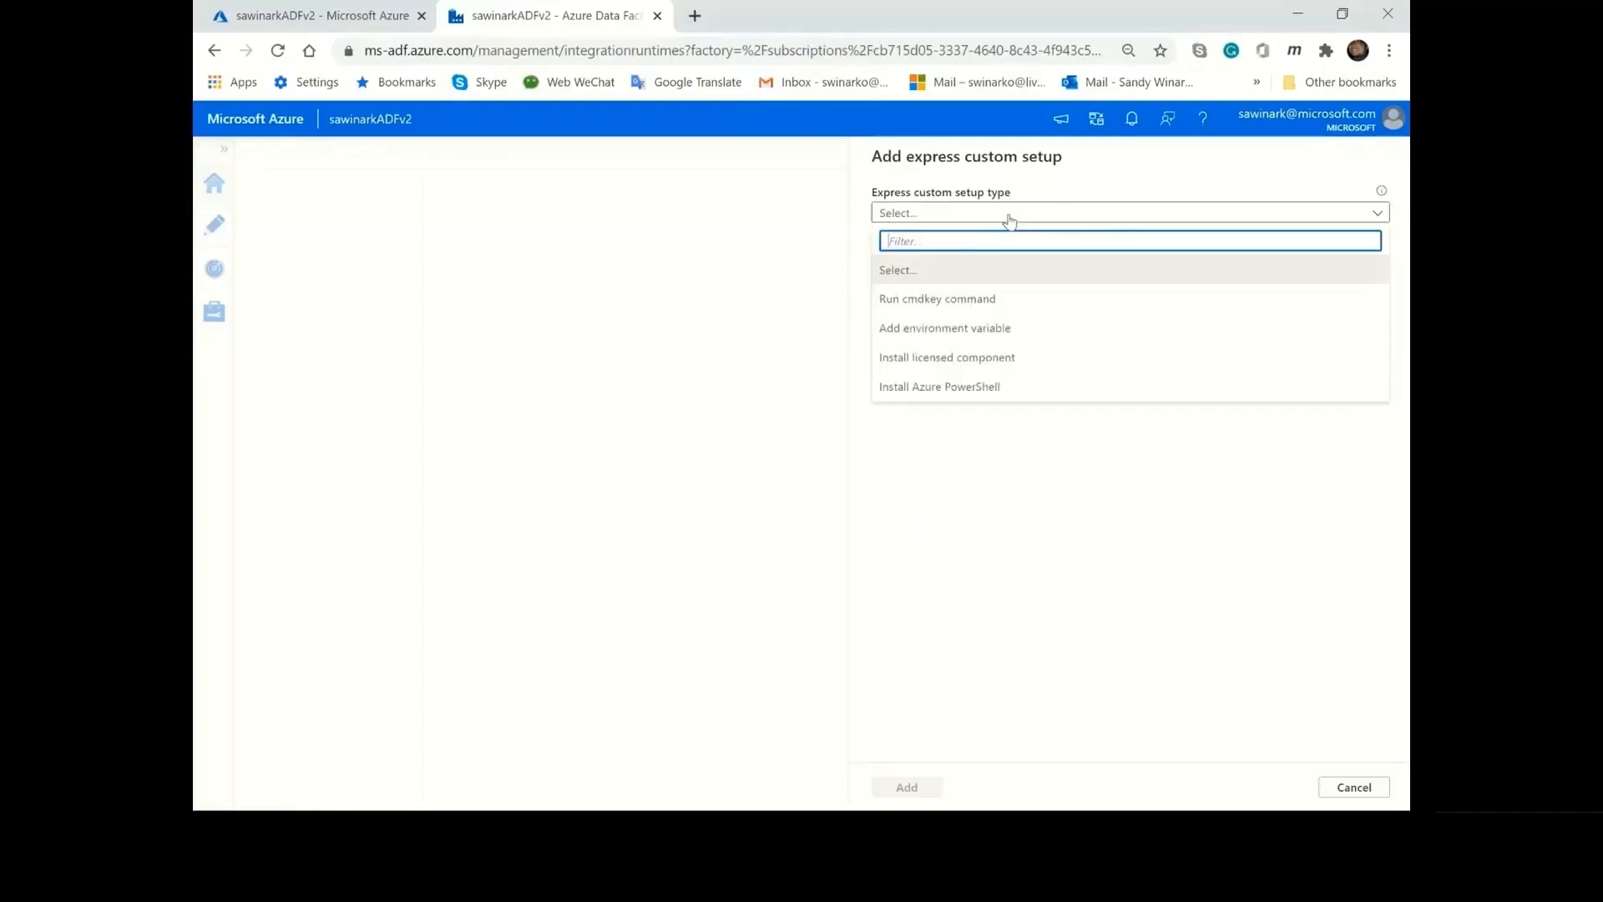
{"action": "left_click", "coordinate": [1010, 301]}
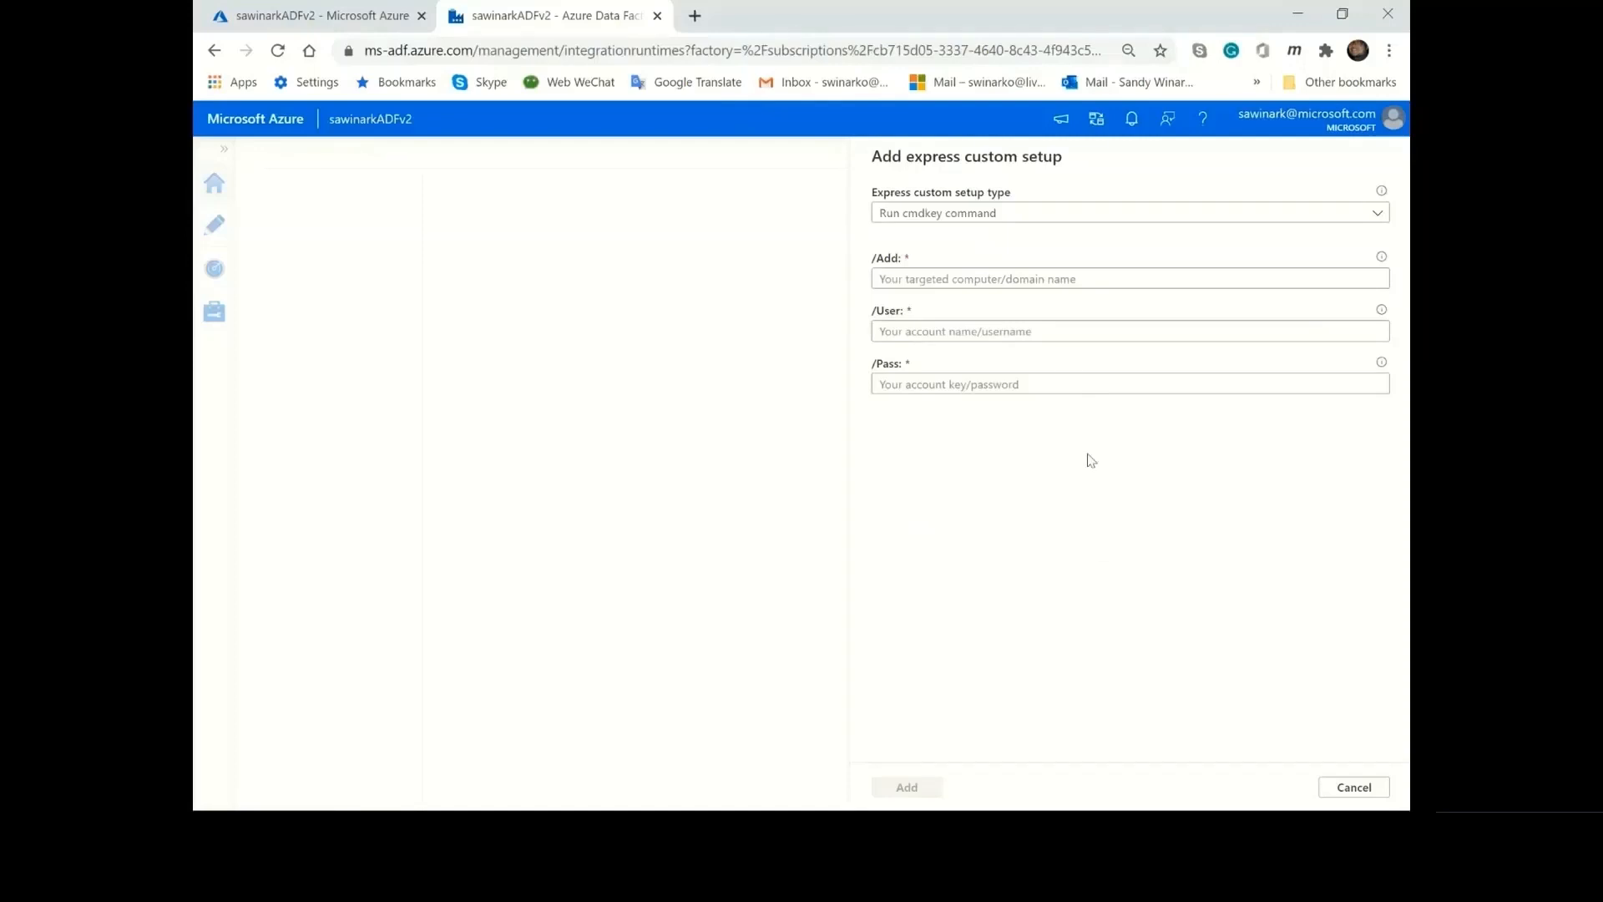
{"action": "left_click", "coordinate": [1088, 280]}
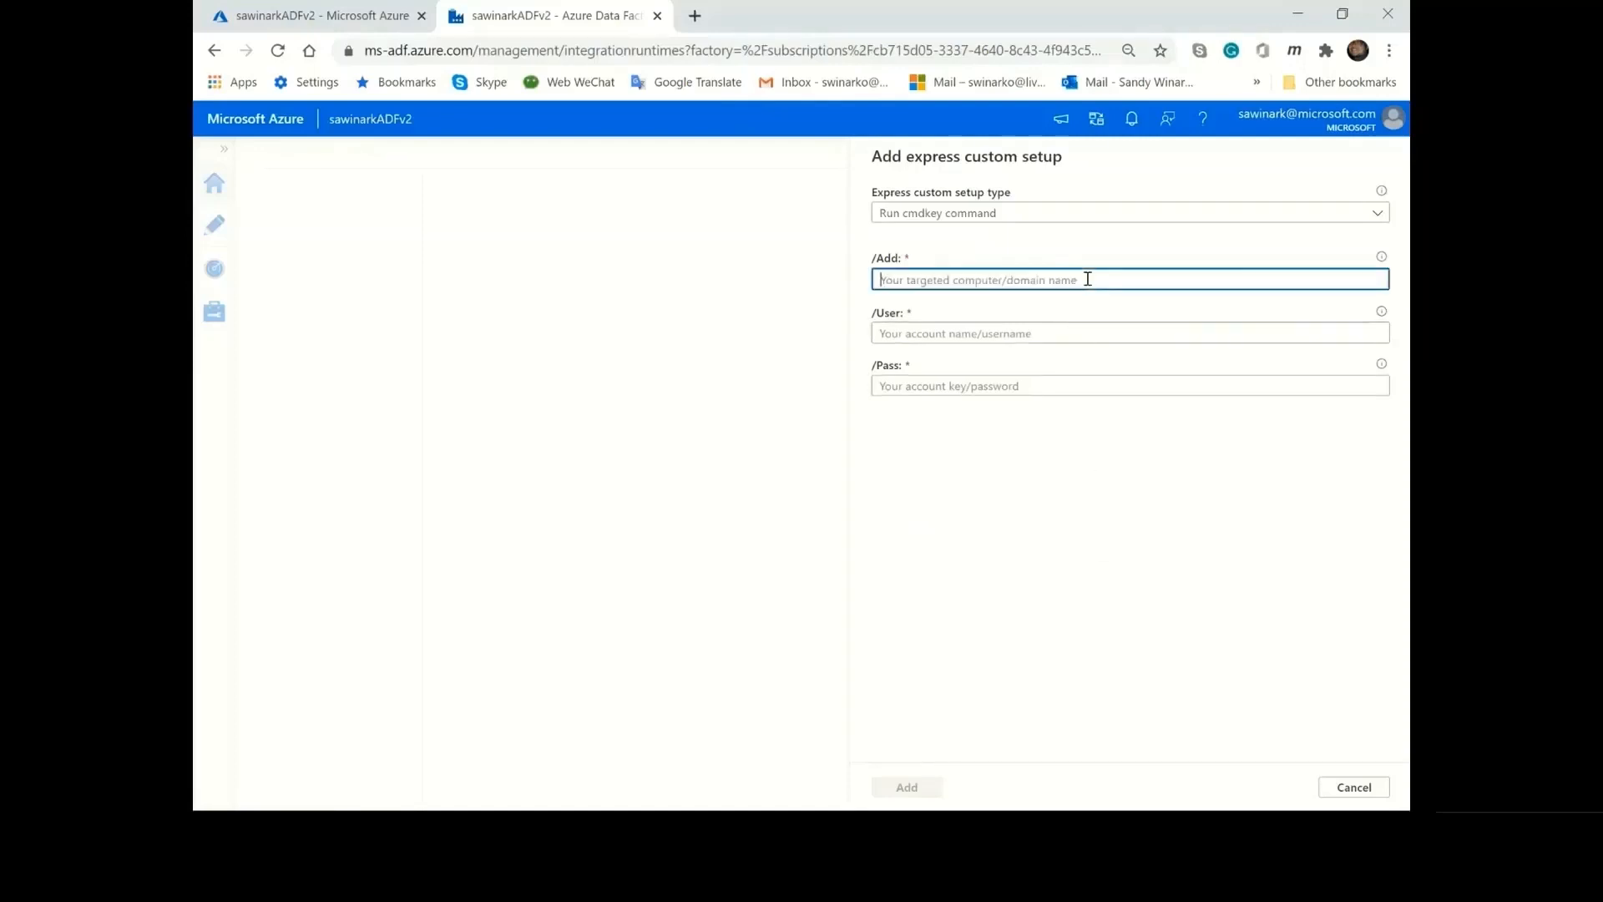
{"action": "left_click", "coordinate": [1102, 330]}
{"action": "left_click", "coordinate": [1093, 386]}
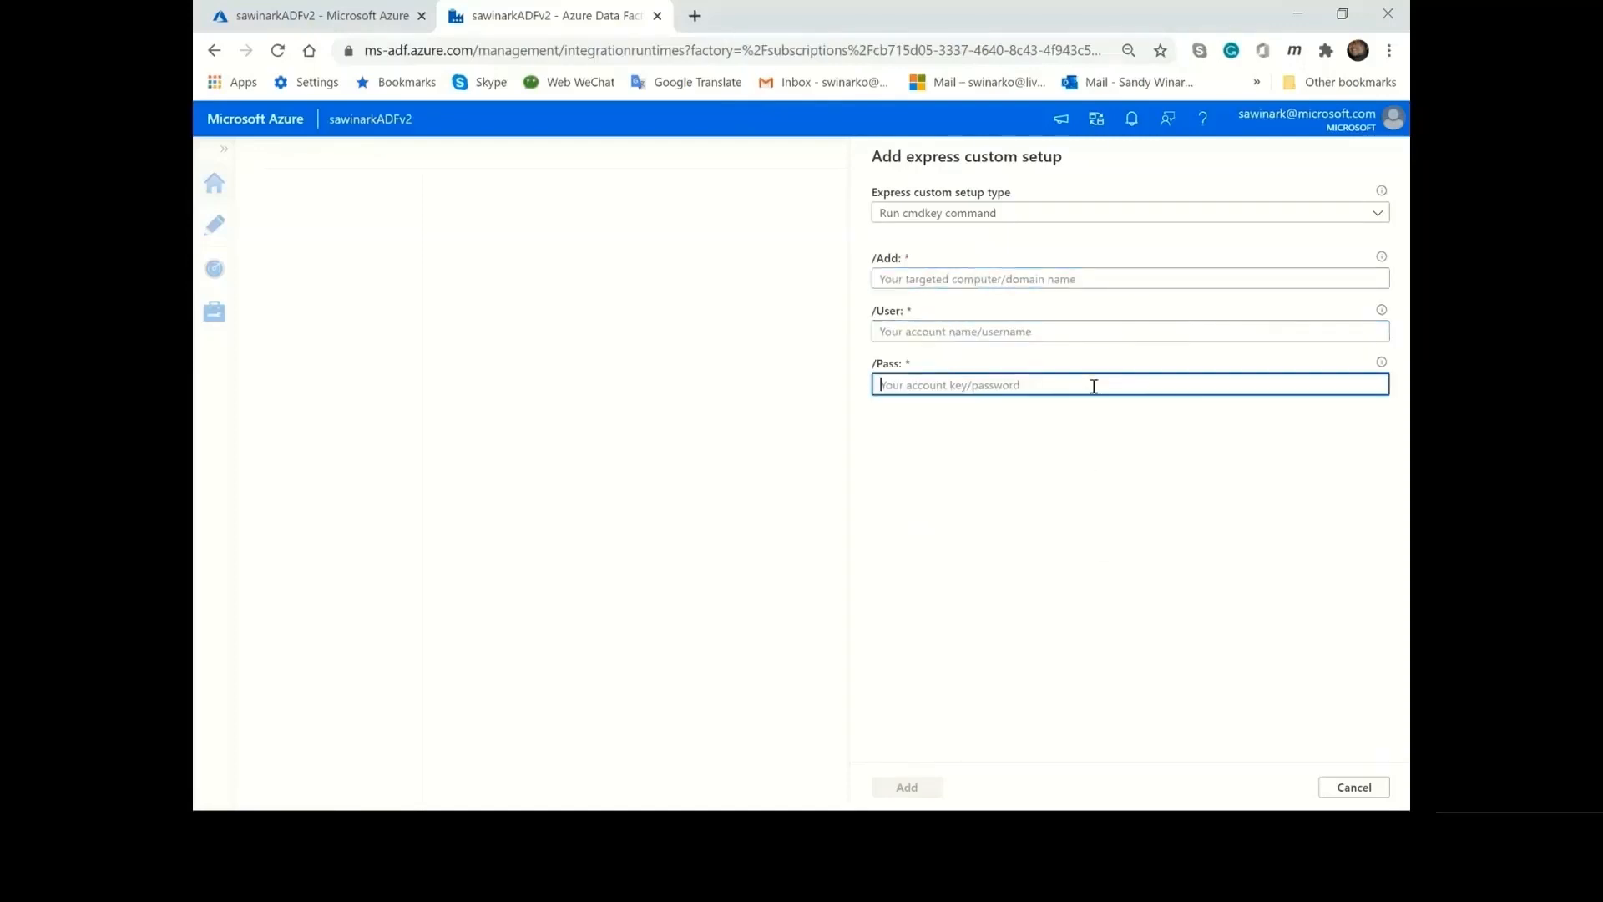
Try the Add environment variable setup type and go through its variable name and value fields.
{"action": "left_click", "coordinate": [1032, 219]}
{"action": "left_click", "coordinate": [1009, 335]}
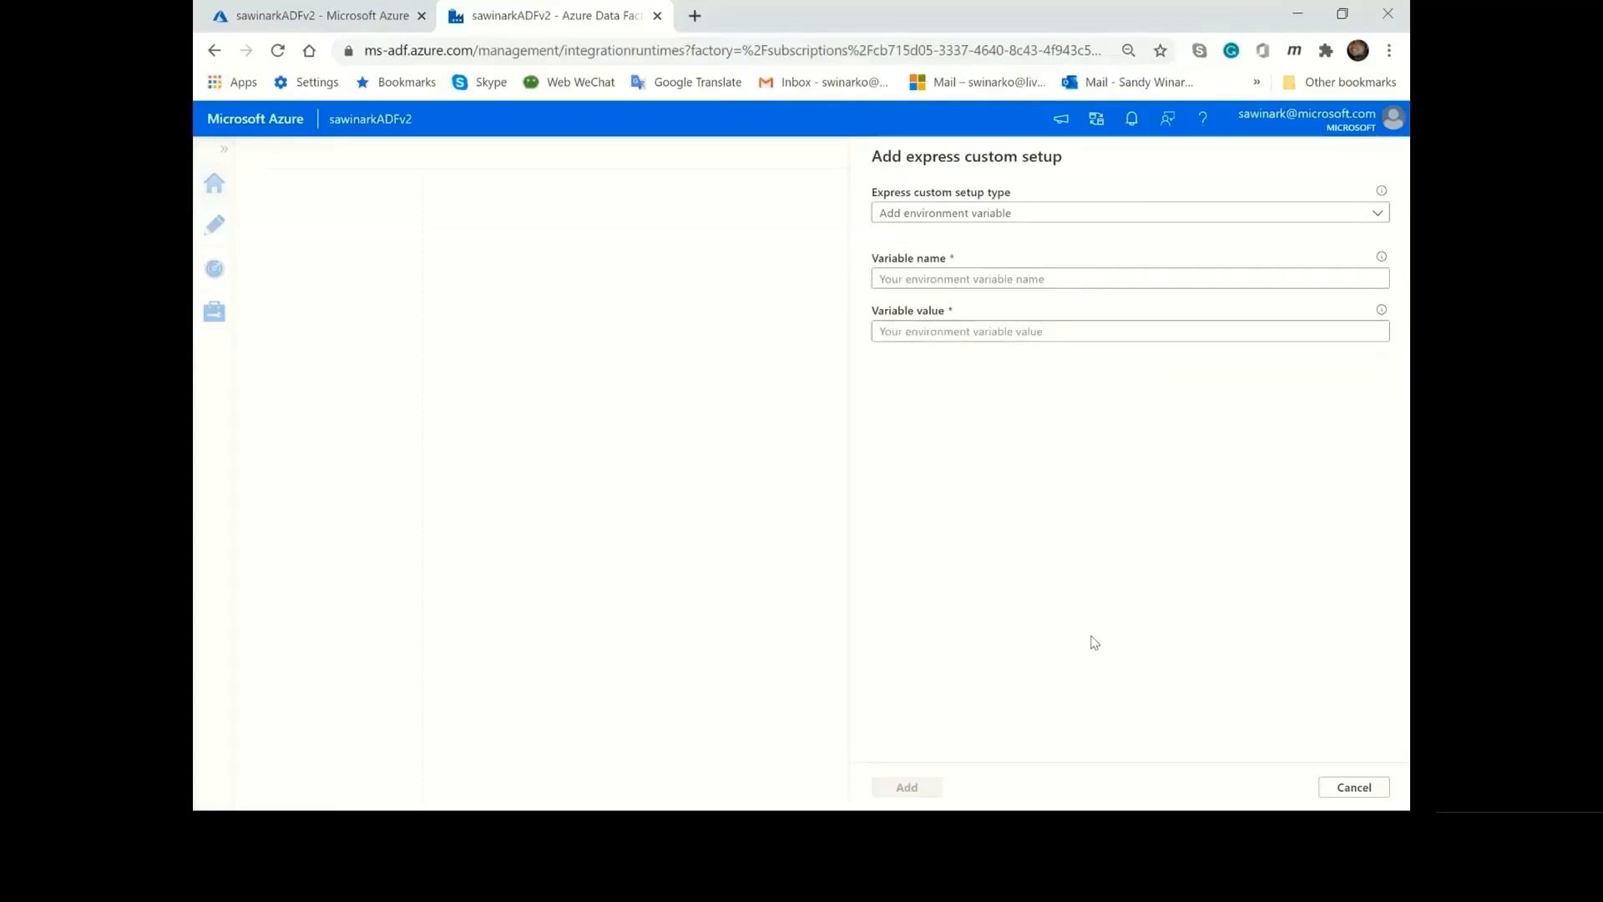
{"action": "left_click", "coordinate": [1090, 278]}
{"action": "left_click", "coordinate": [1097, 336]}
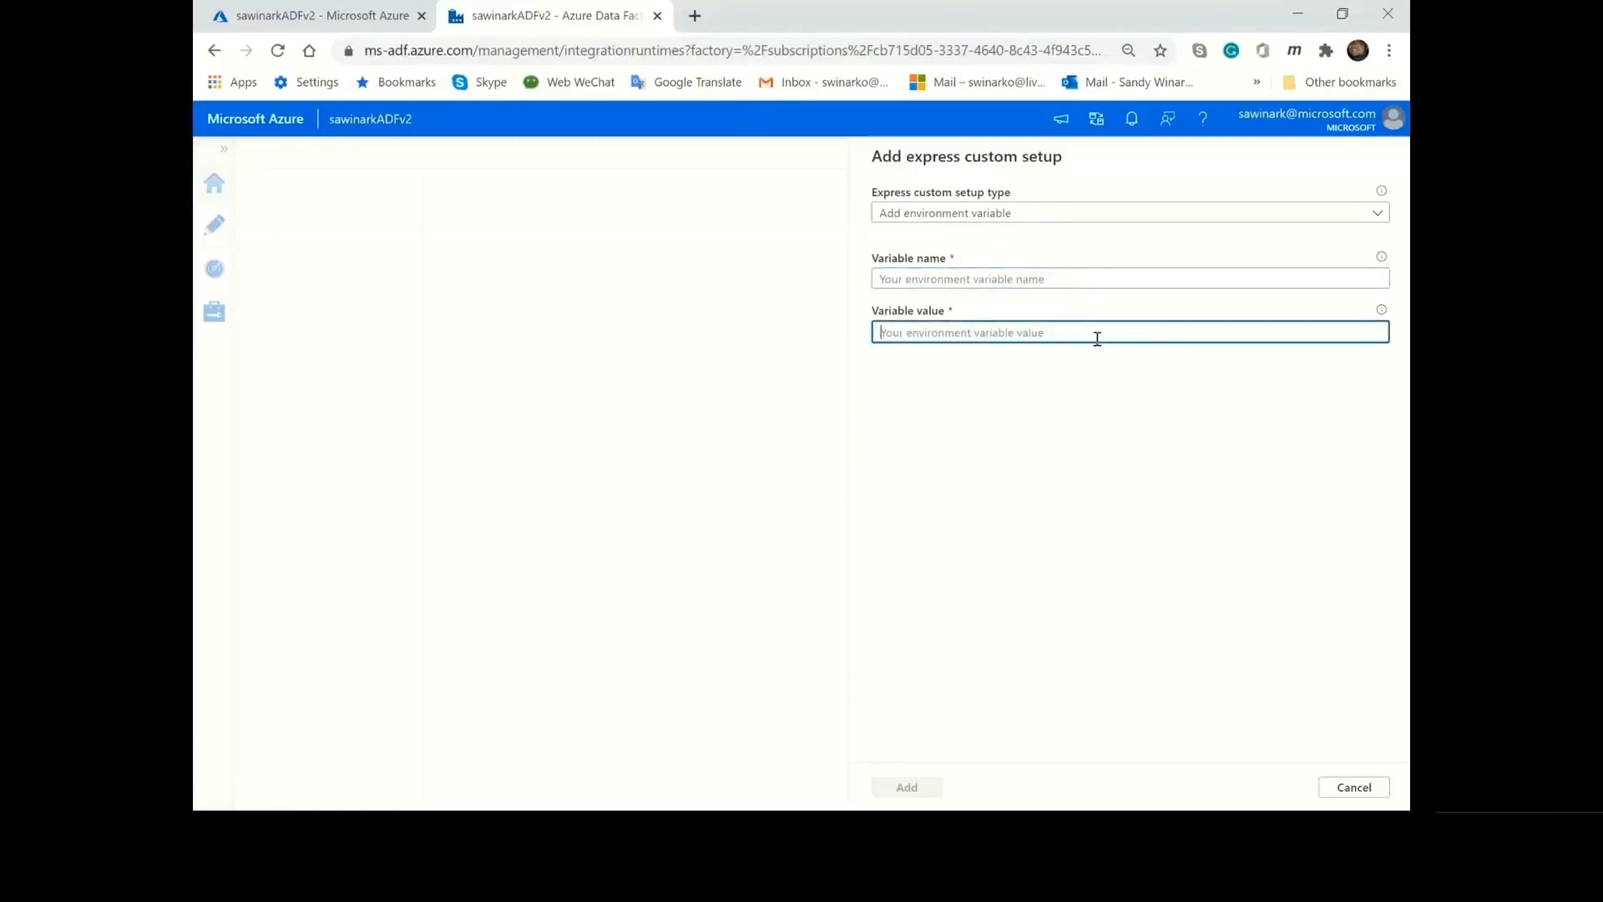
Set the express custom setup type to Install licensed component and choose SentryOne's Task Factory as the component.
{"action": "left_click", "coordinate": [1077, 214]}
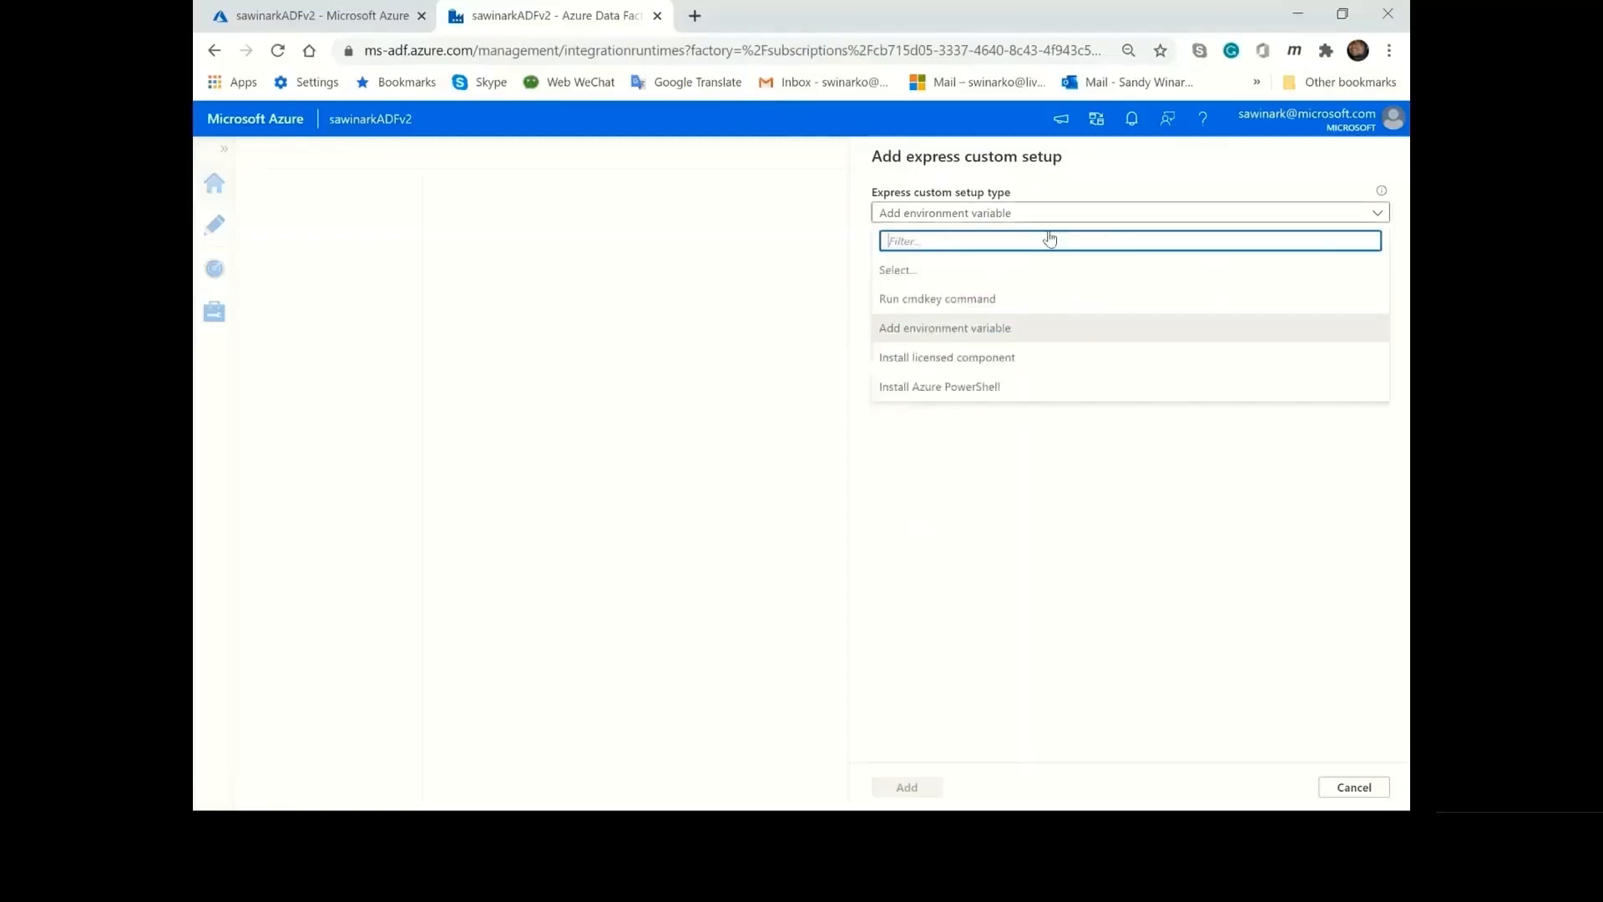
{"action": "left_click", "coordinate": [1010, 358]}
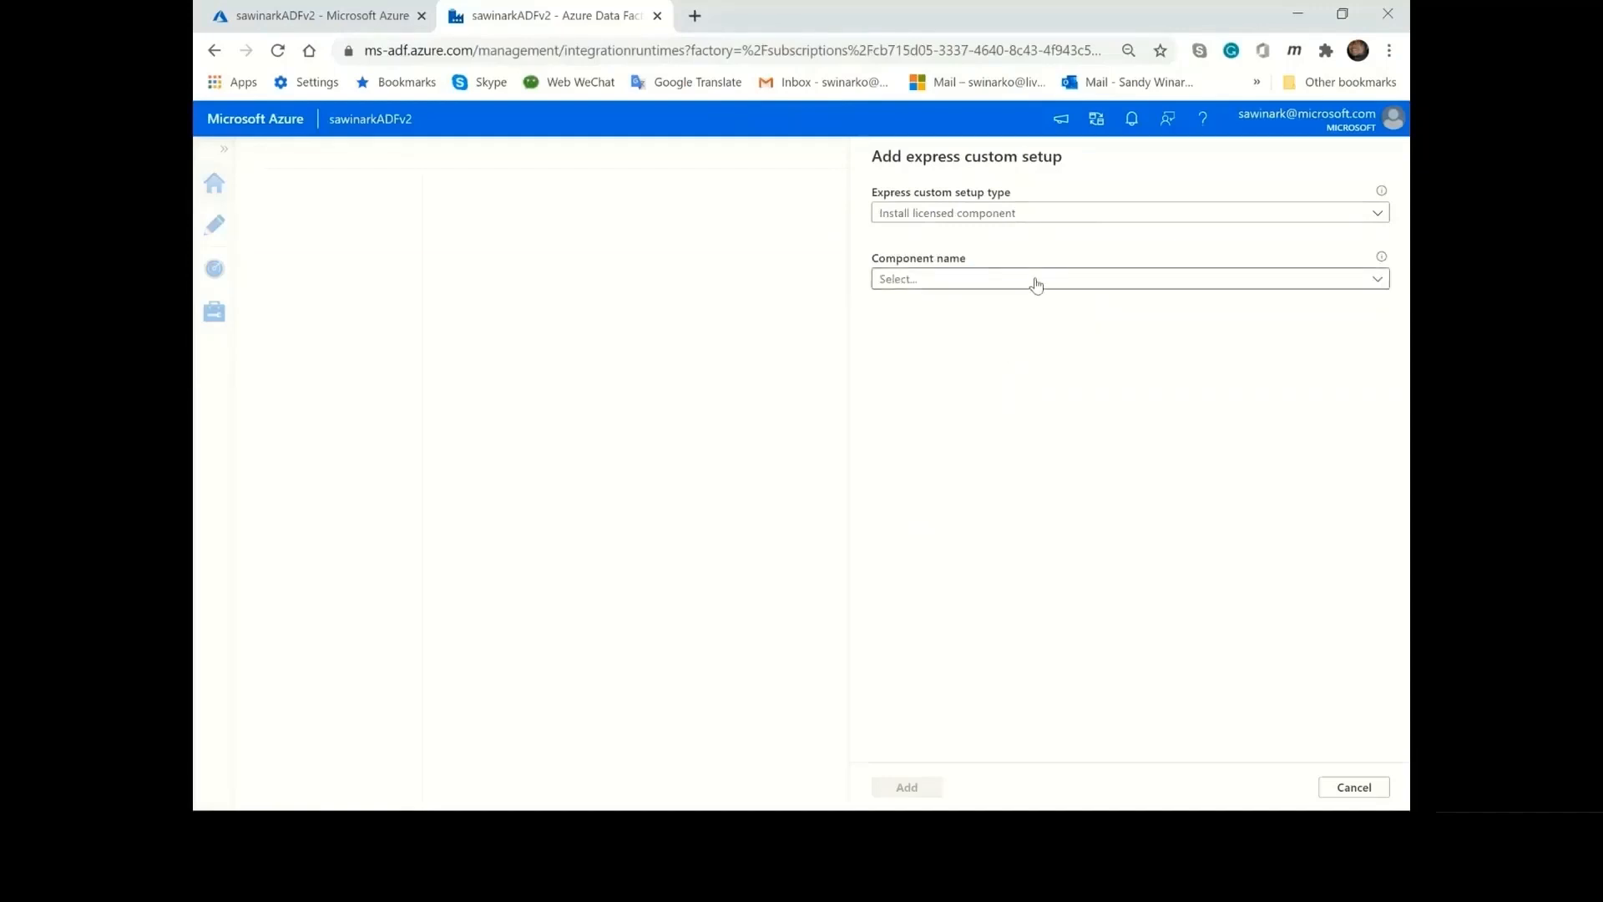
{"action": "left_click", "coordinate": [1035, 281]}
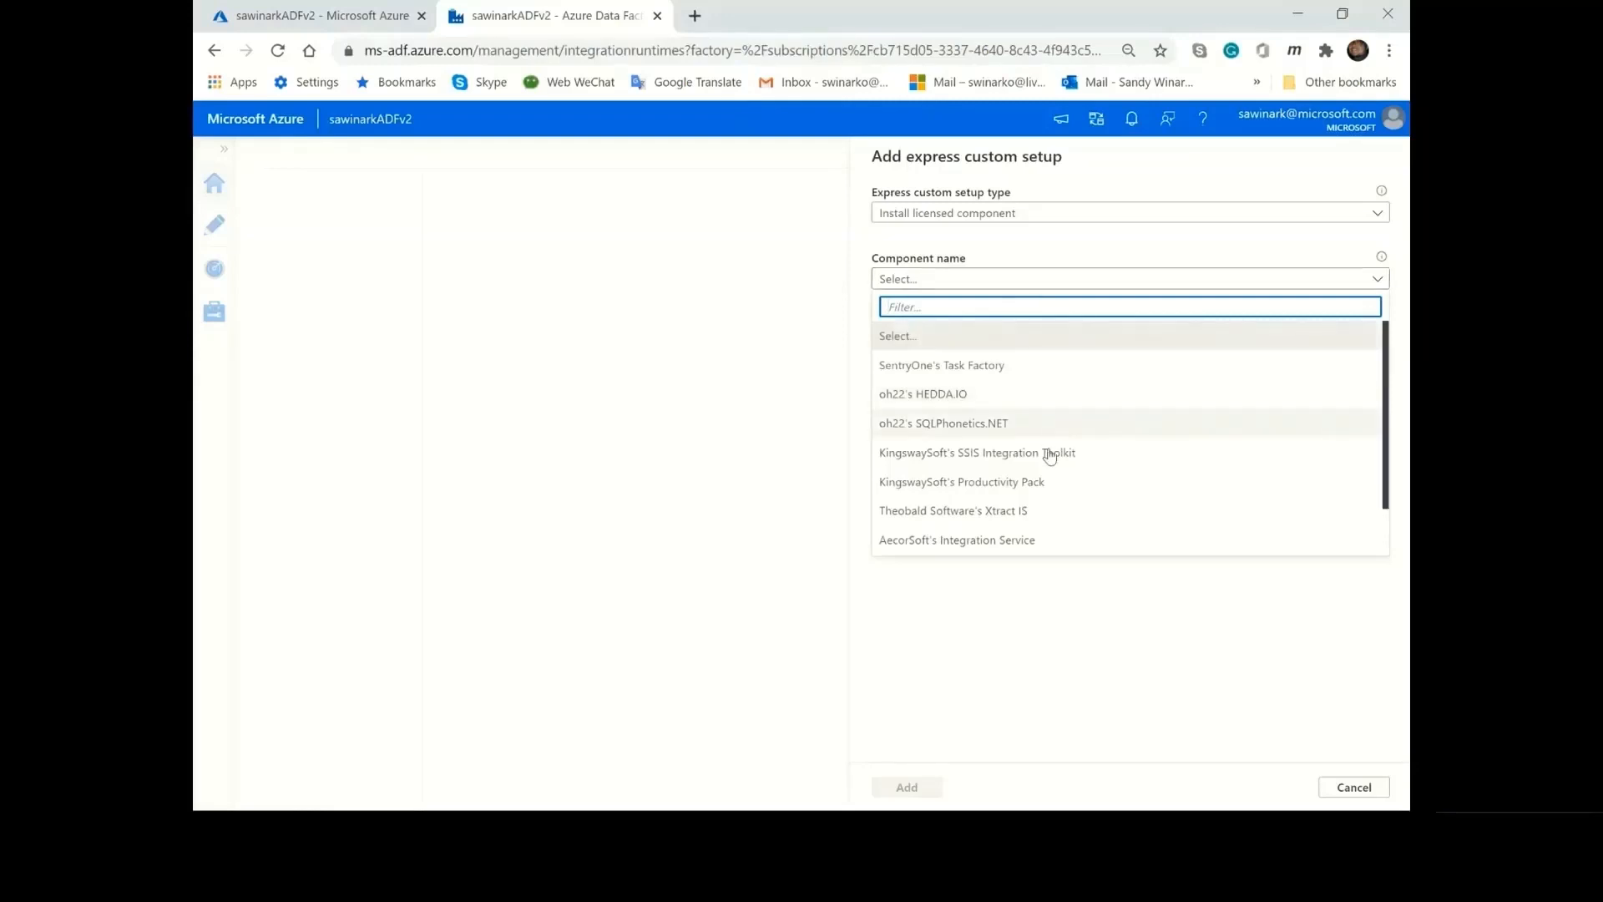
{"action": "scroll", "coordinate": [1044, 511], "scroll_direction": "down", "scroll_amount": 1}
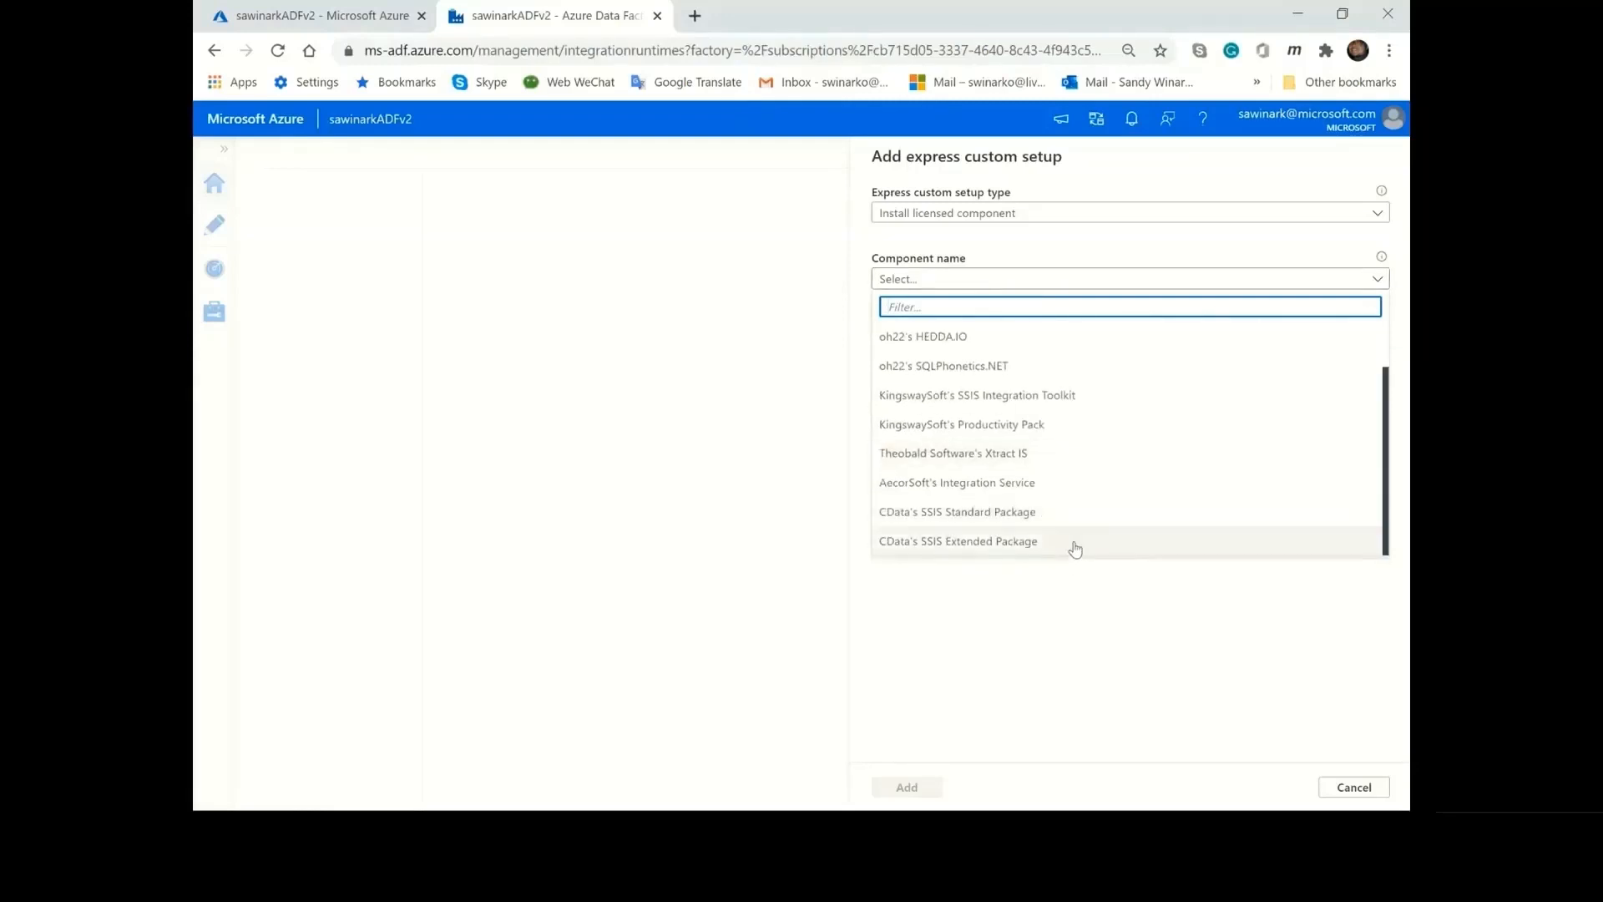
{"action": "scroll", "coordinate": [1078, 358], "scroll_direction": "up", "scroll_amount": 1}
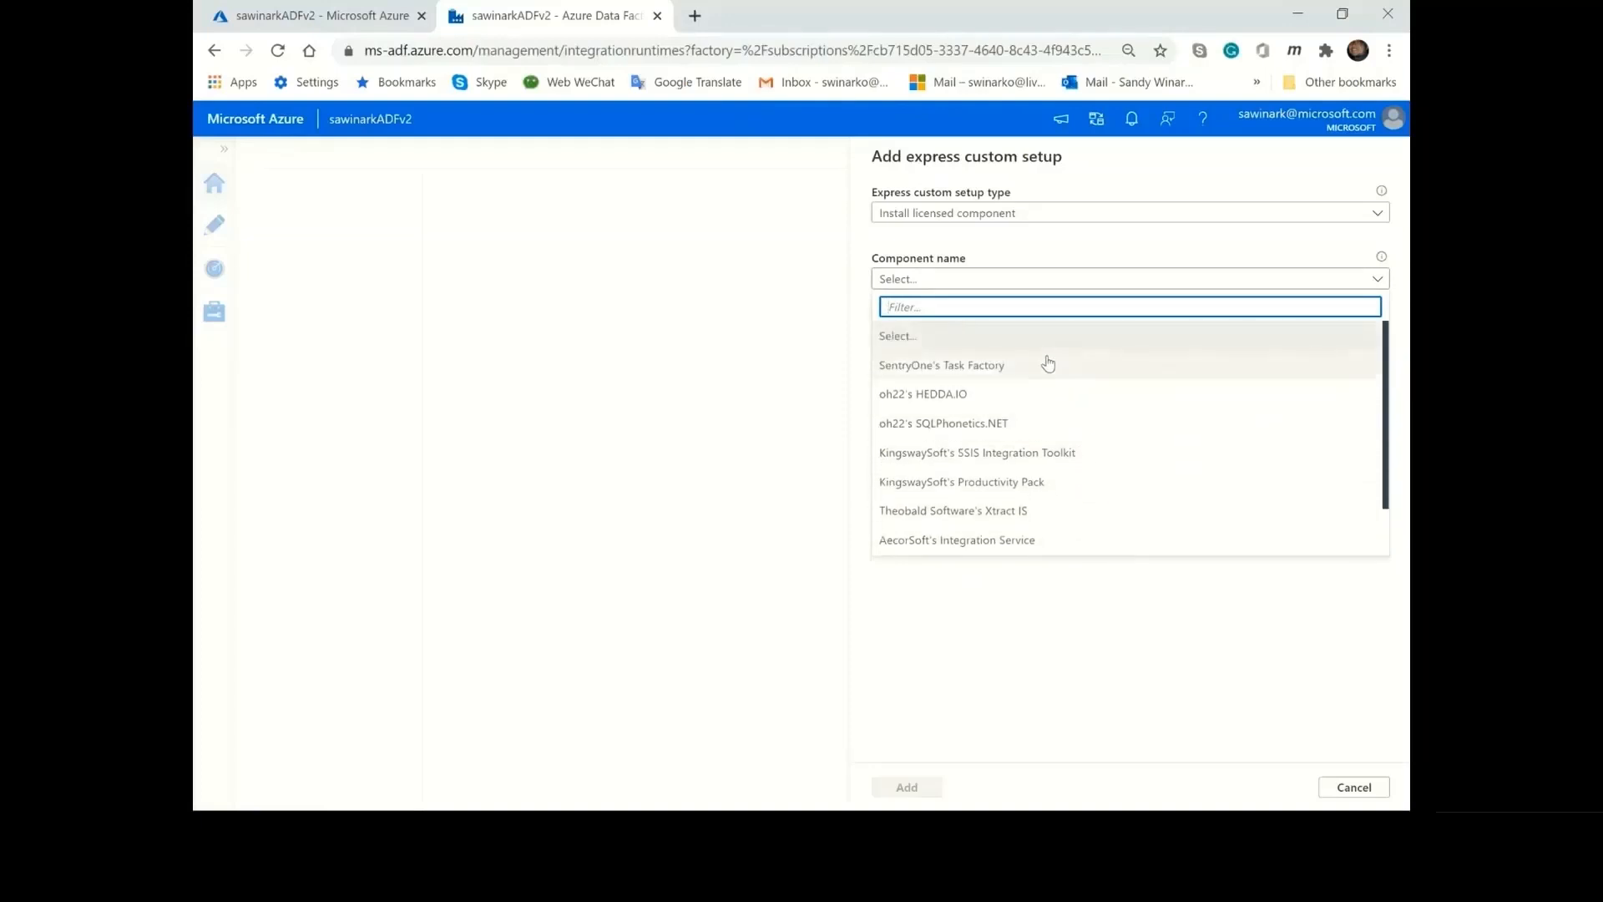
{"action": "left_click", "coordinate": [1046, 365]}
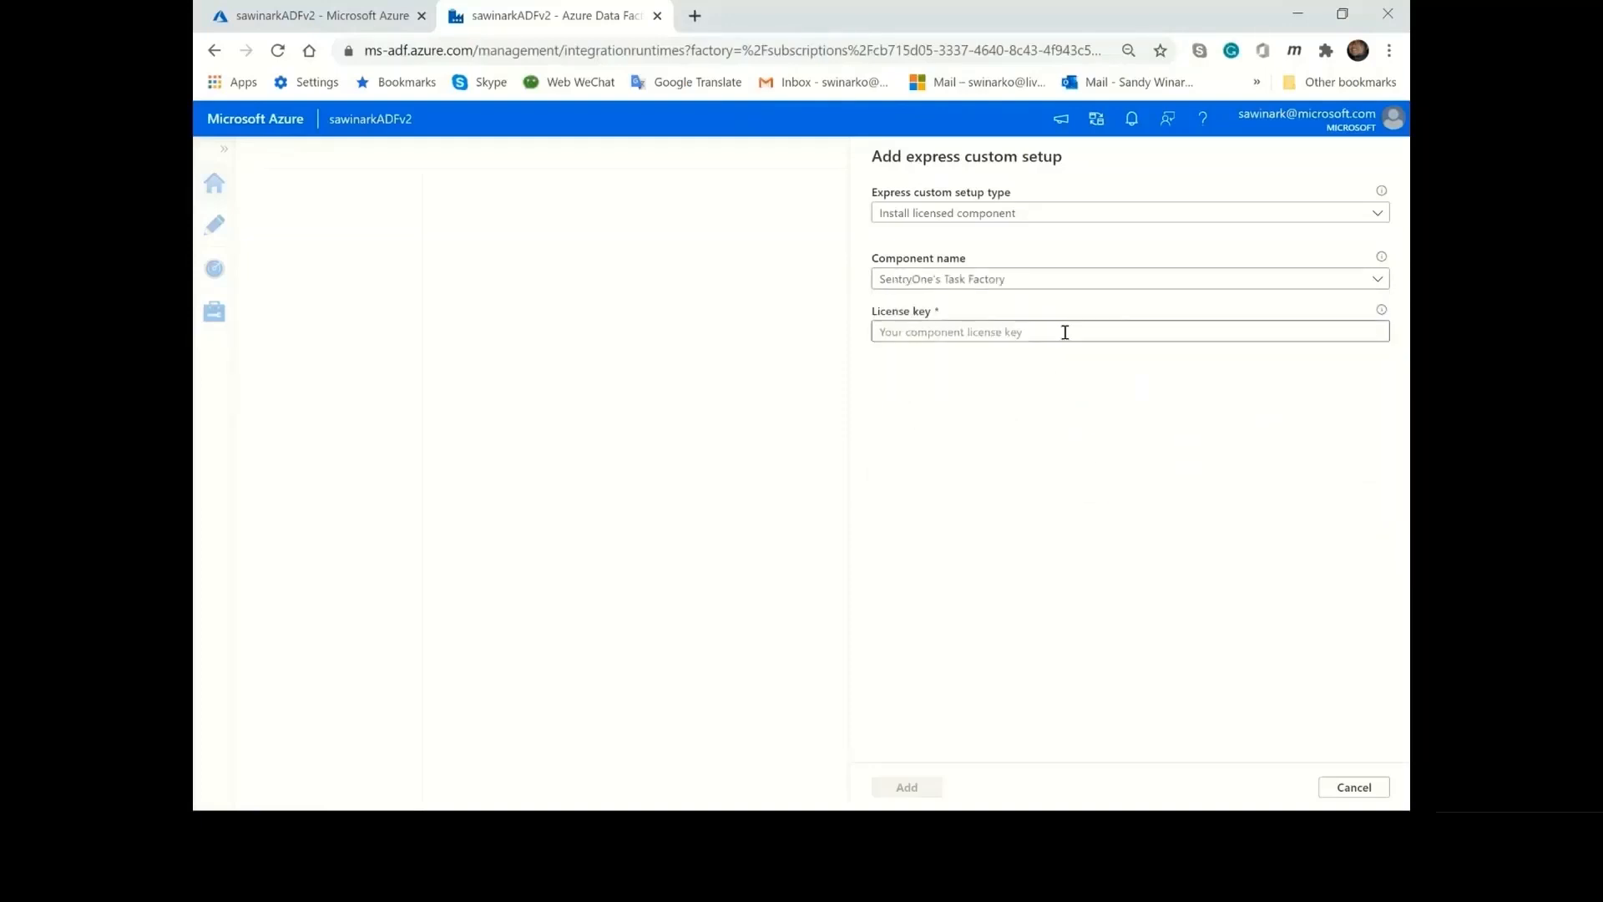
Check the license key field, and try the Install Azure PowerShell setup type with its version field.
{"action": "left_click", "coordinate": [1065, 332]}
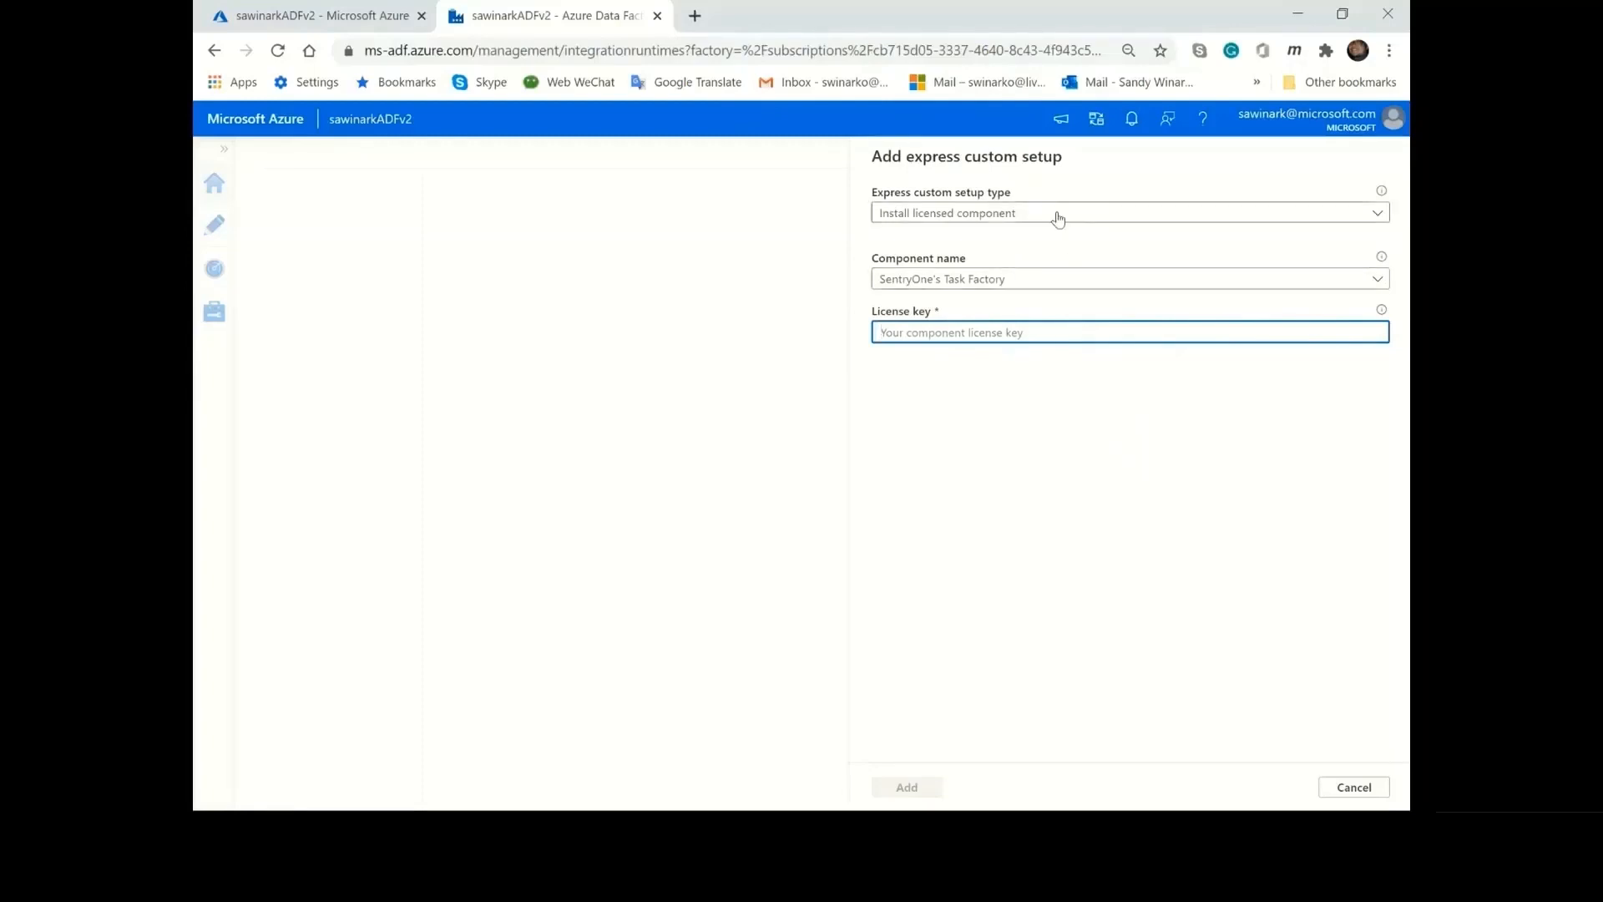
{"action": "left_click", "coordinate": [1057, 213]}
{"action": "left_click", "coordinate": [1014, 386]}
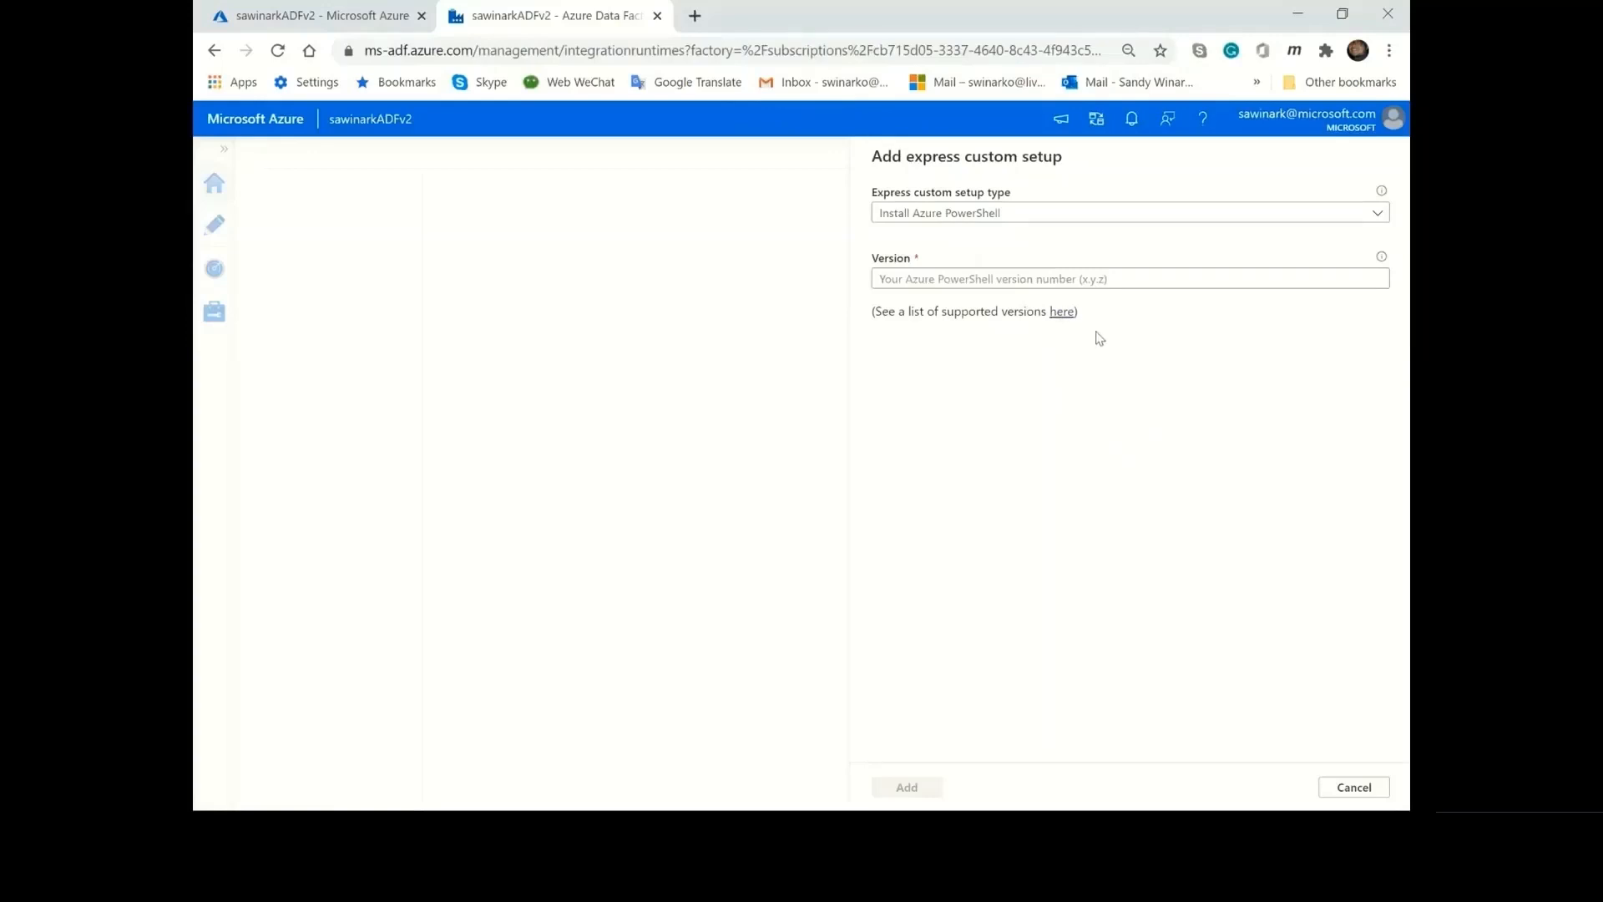
{"action": "left_click", "coordinate": [1145, 283]}
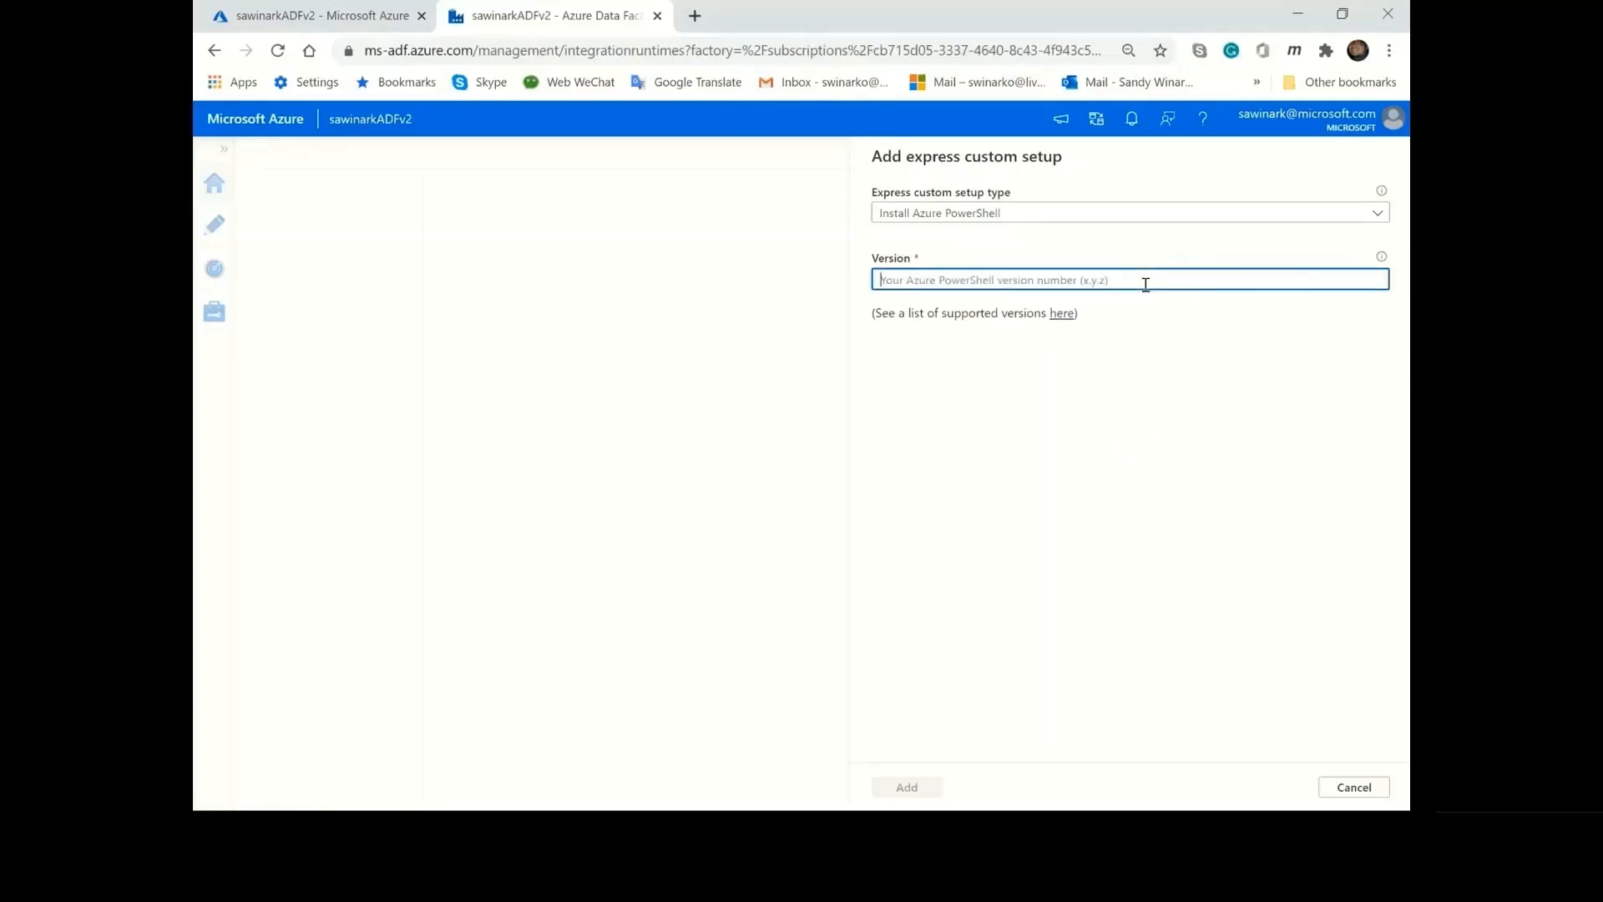
Cancel the express custom setup and disable customizing the integration runtime with additional system configurations/component installations.
{"action": "left_click", "coordinate": [1352, 789]}
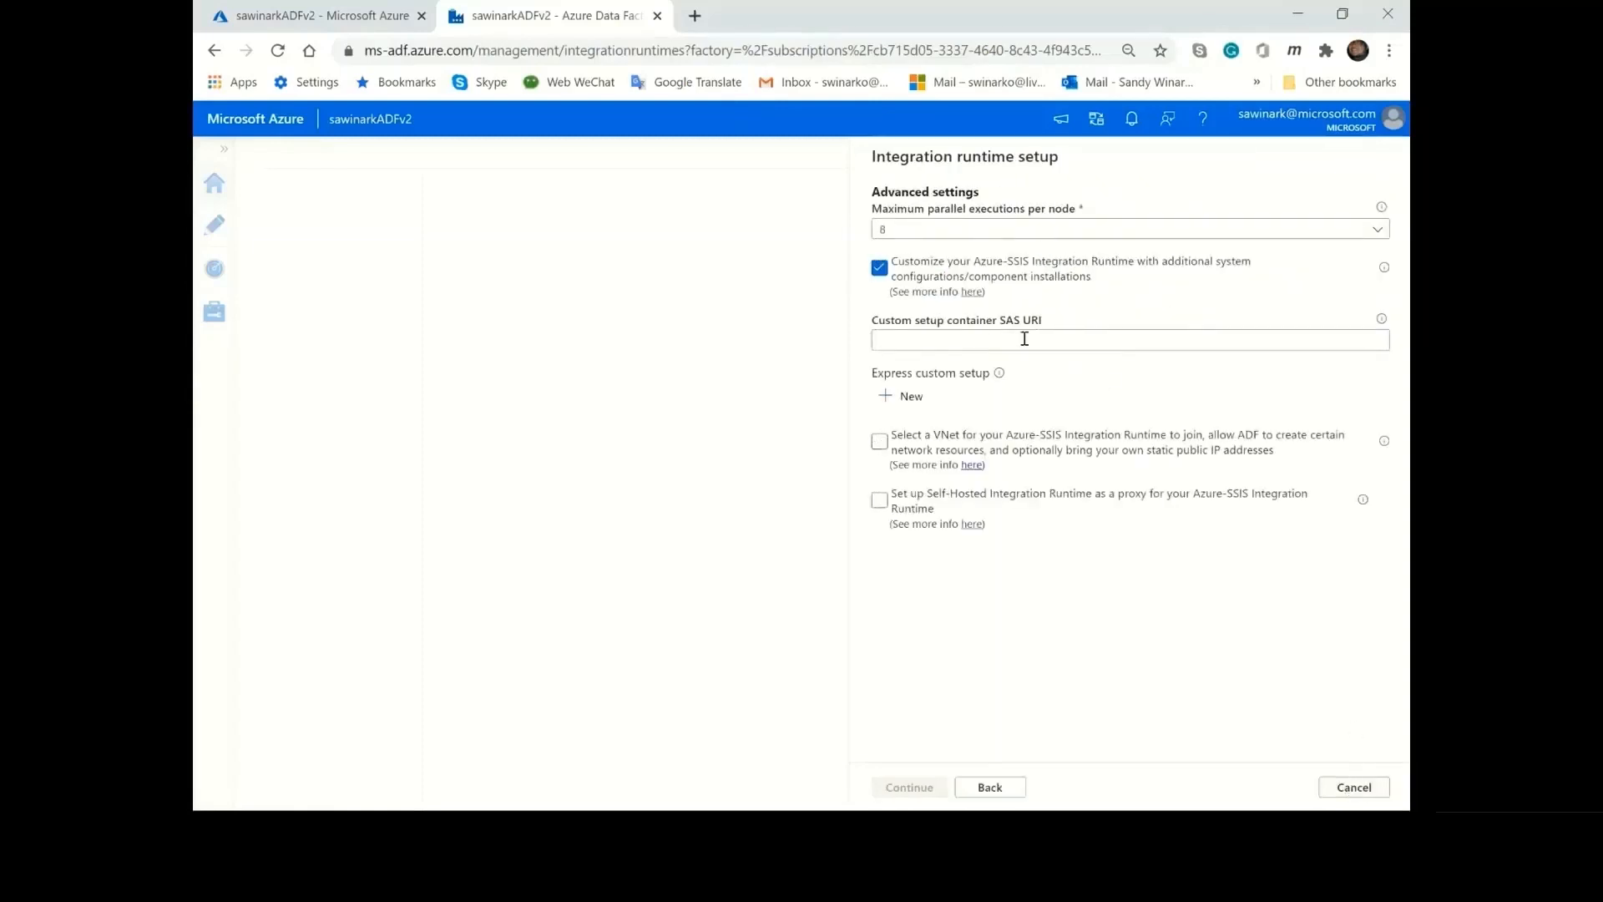
{"action": "left_click", "coordinate": [881, 270]}
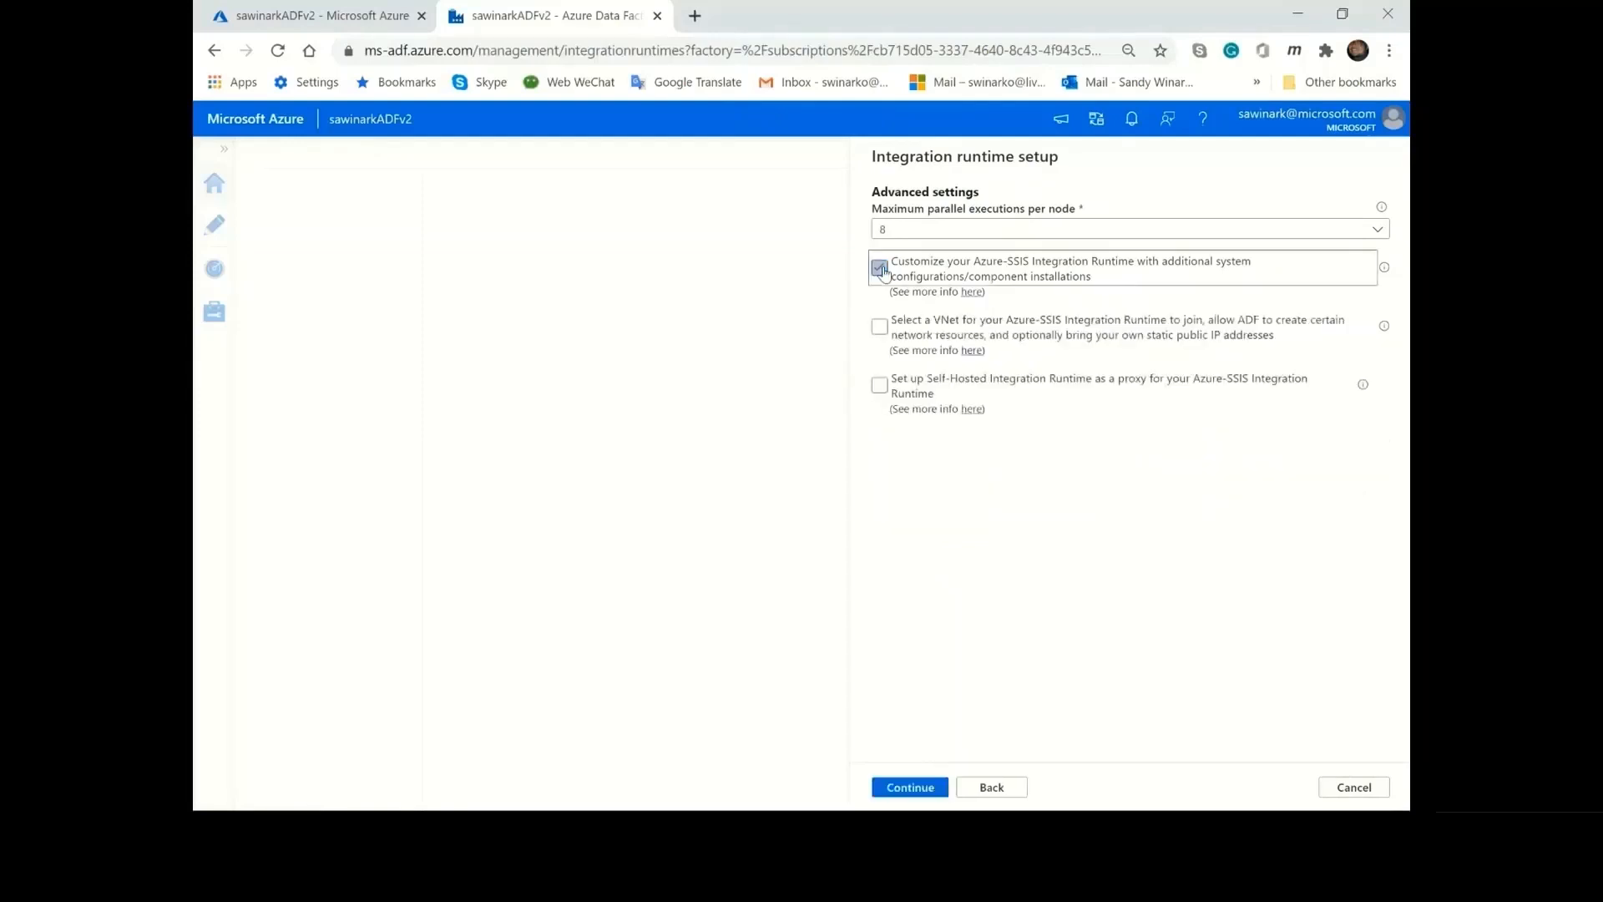
Enable selecting a VNet for the integration runtime to join and set its subscription to EIMS_TEST_EVEREST_1.
{"action": "left_click", "coordinate": [881, 328]}
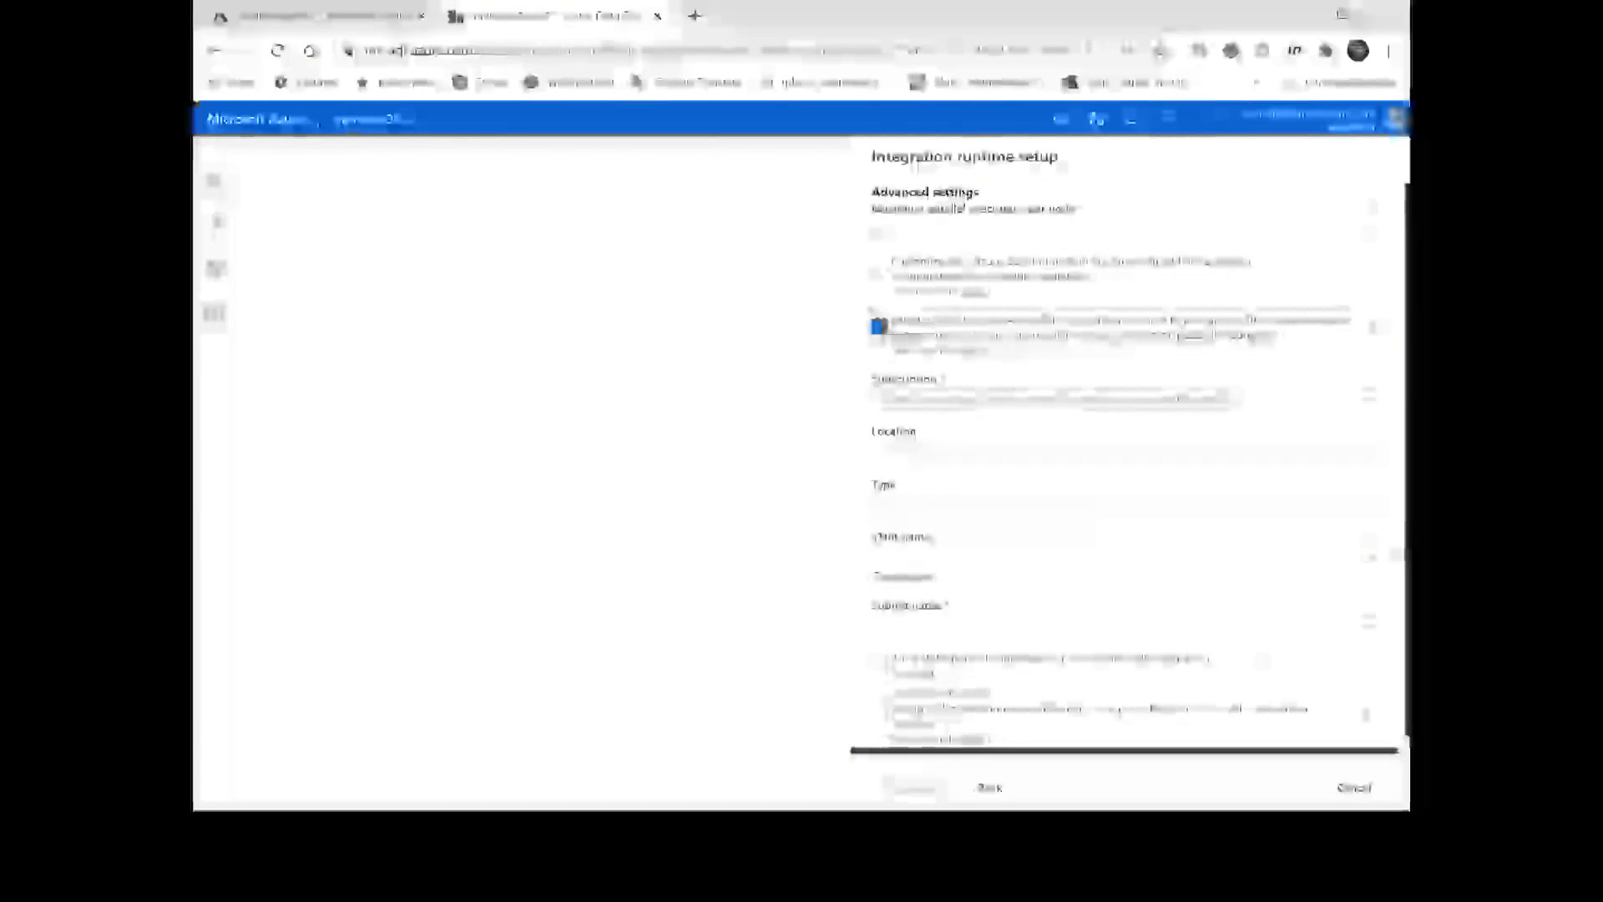
{"action": "left_click", "coordinate": [956, 394]}
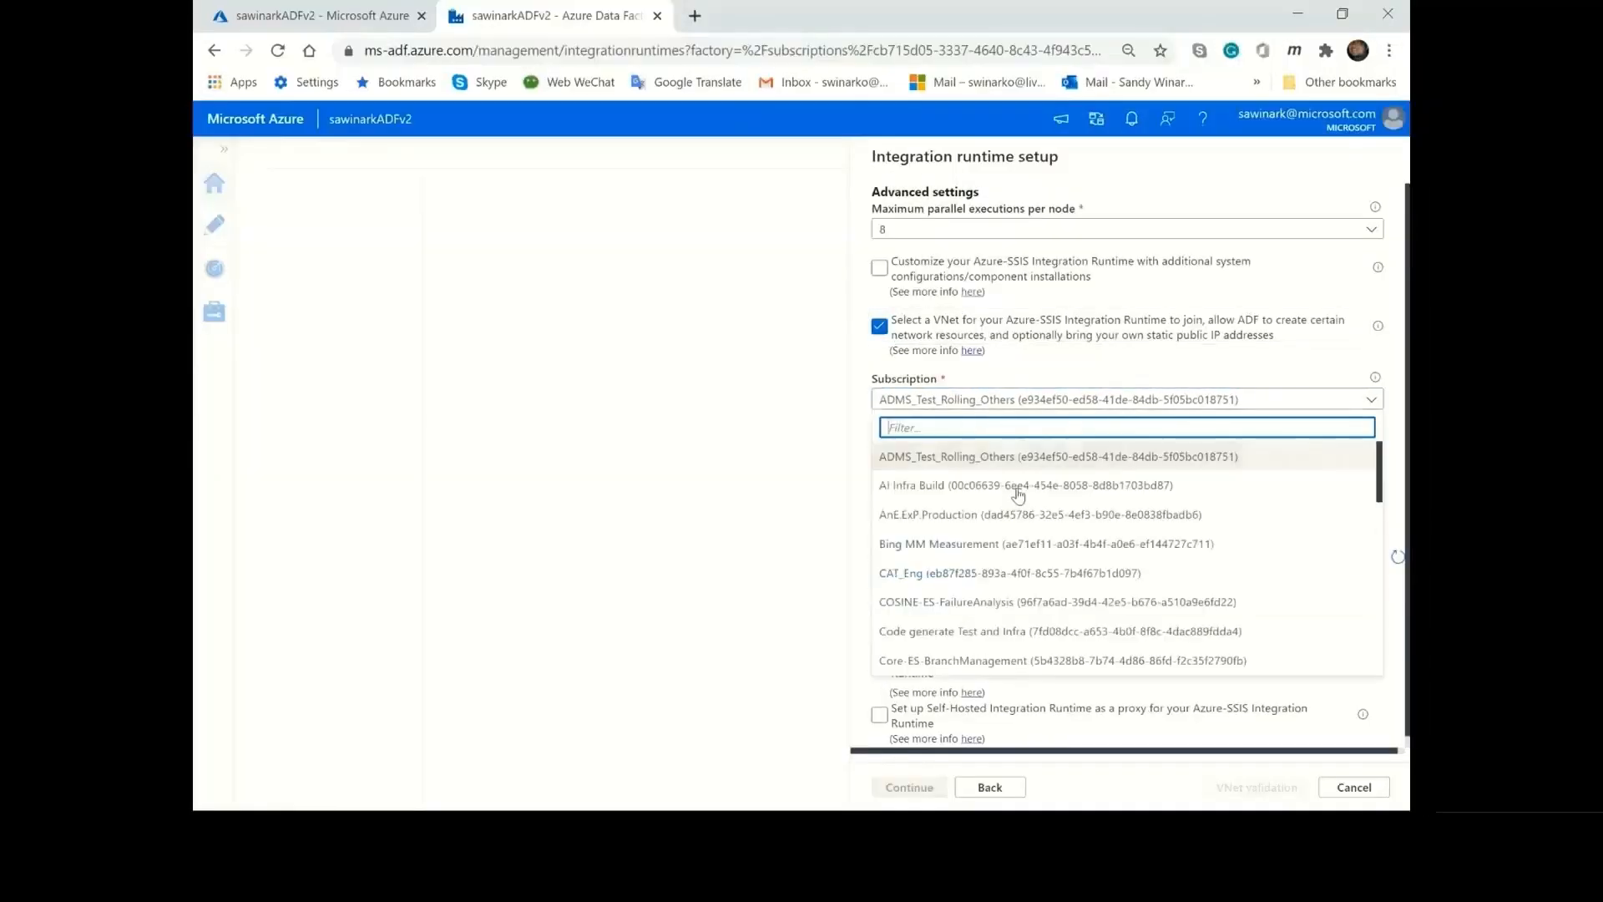
{"action": "scroll", "coordinate": [1035, 544], "scroll_direction": "down", "scroll_amount": 1}
{"action": "scroll", "coordinate": [1042, 554], "scroll_direction": "down", "scroll_amount": 1}
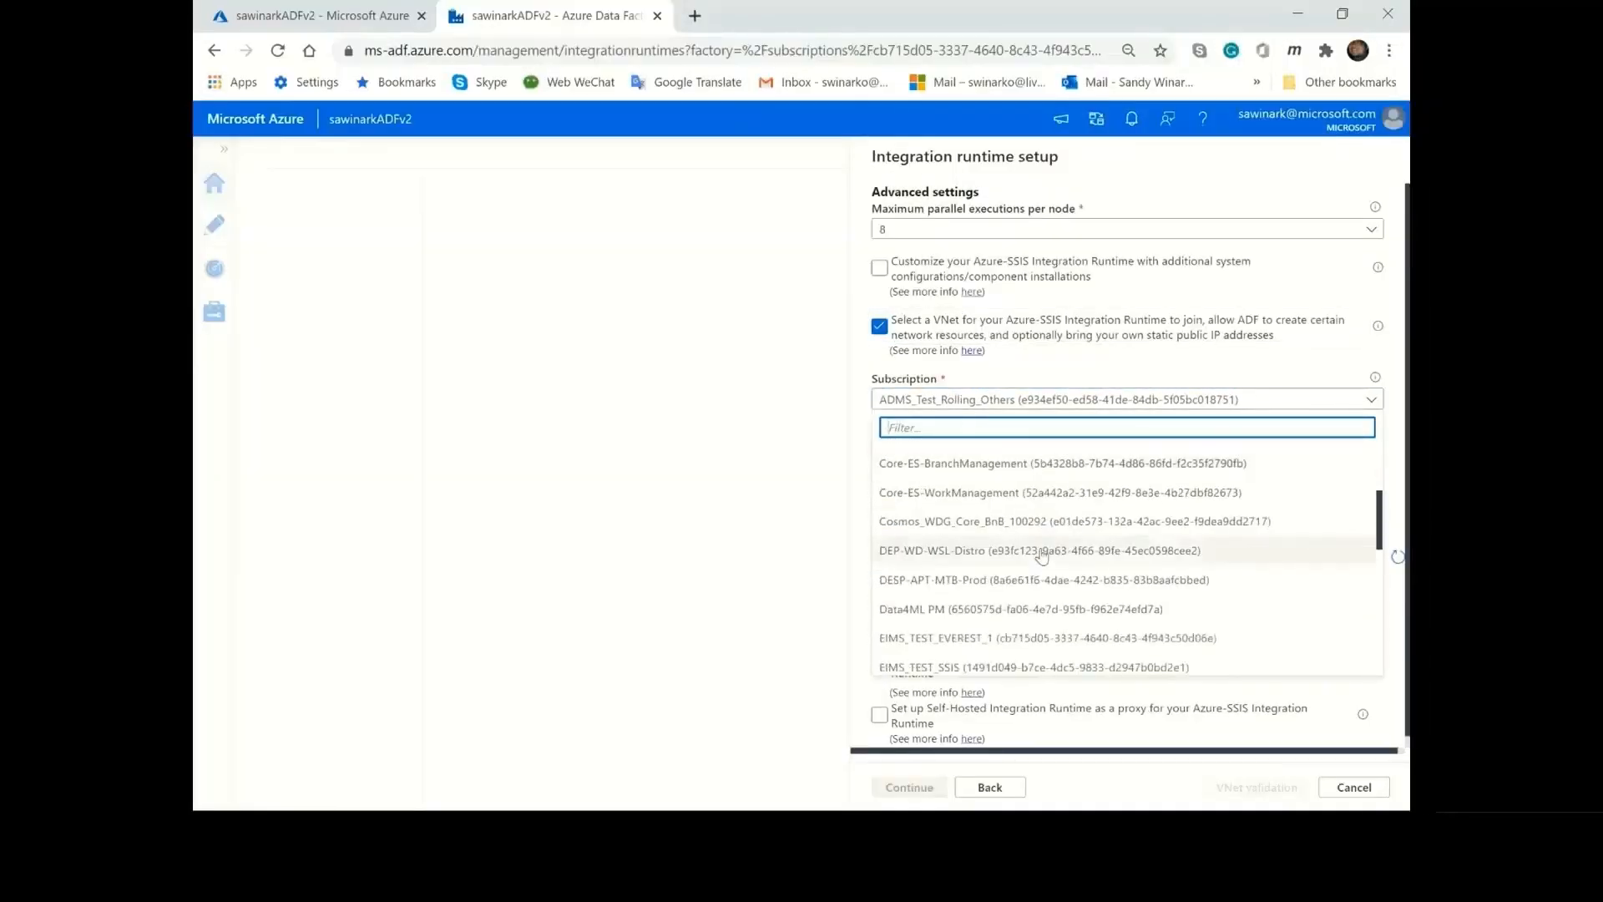
{"action": "left_click", "coordinate": [1023, 639]}
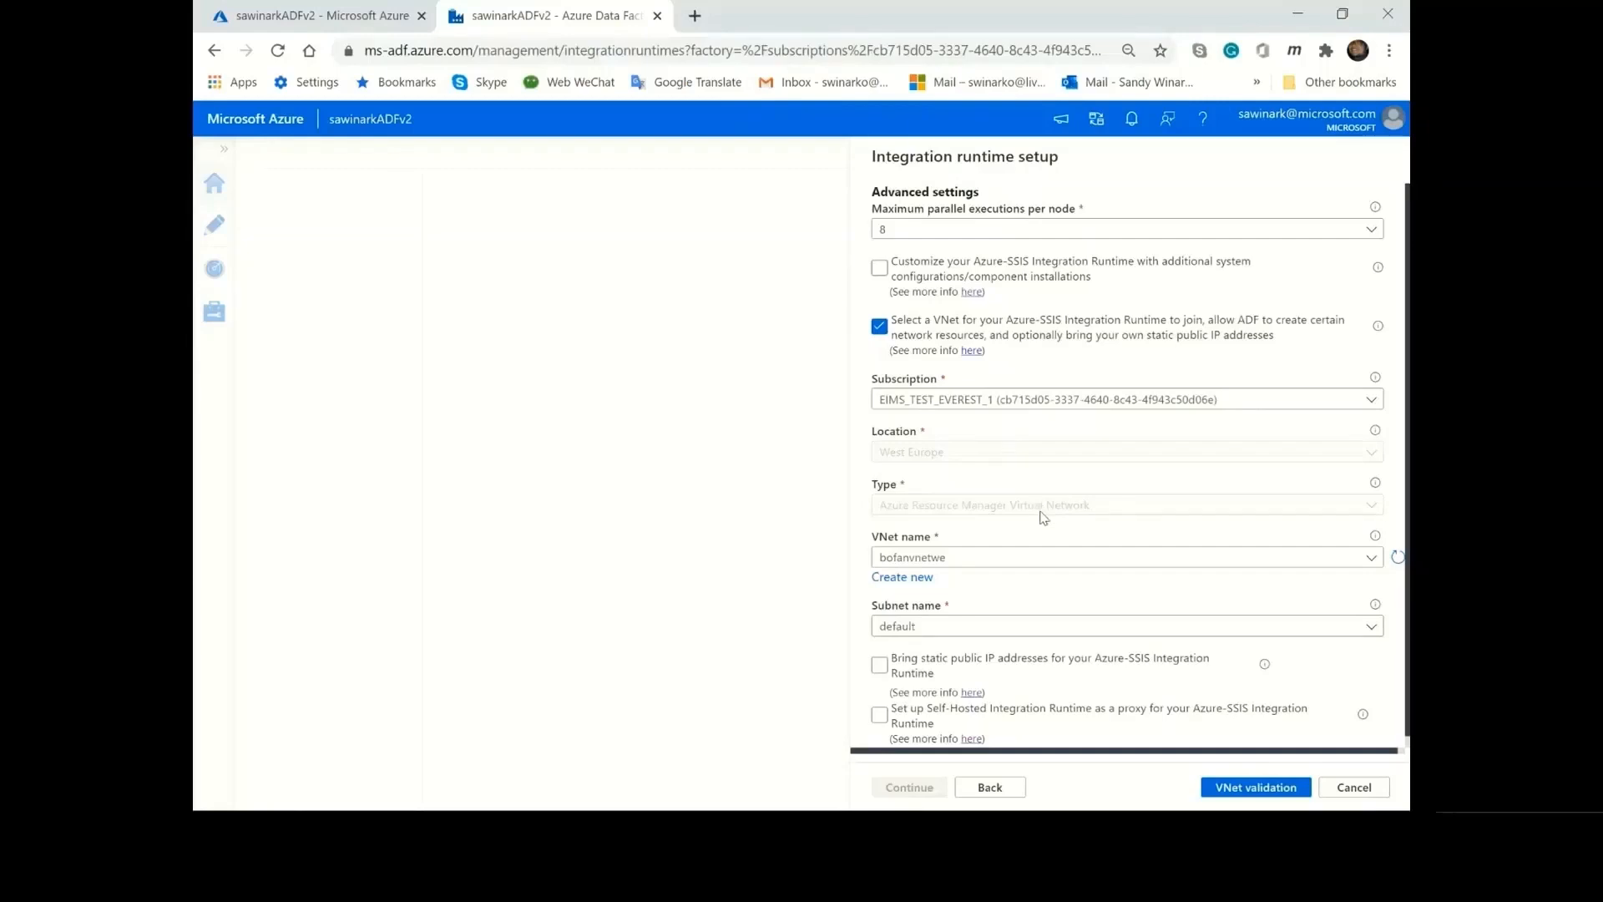
Look through the available VNet names and choose default as the subnet.
{"action": "left_click", "coordinate": [1043, 558]}
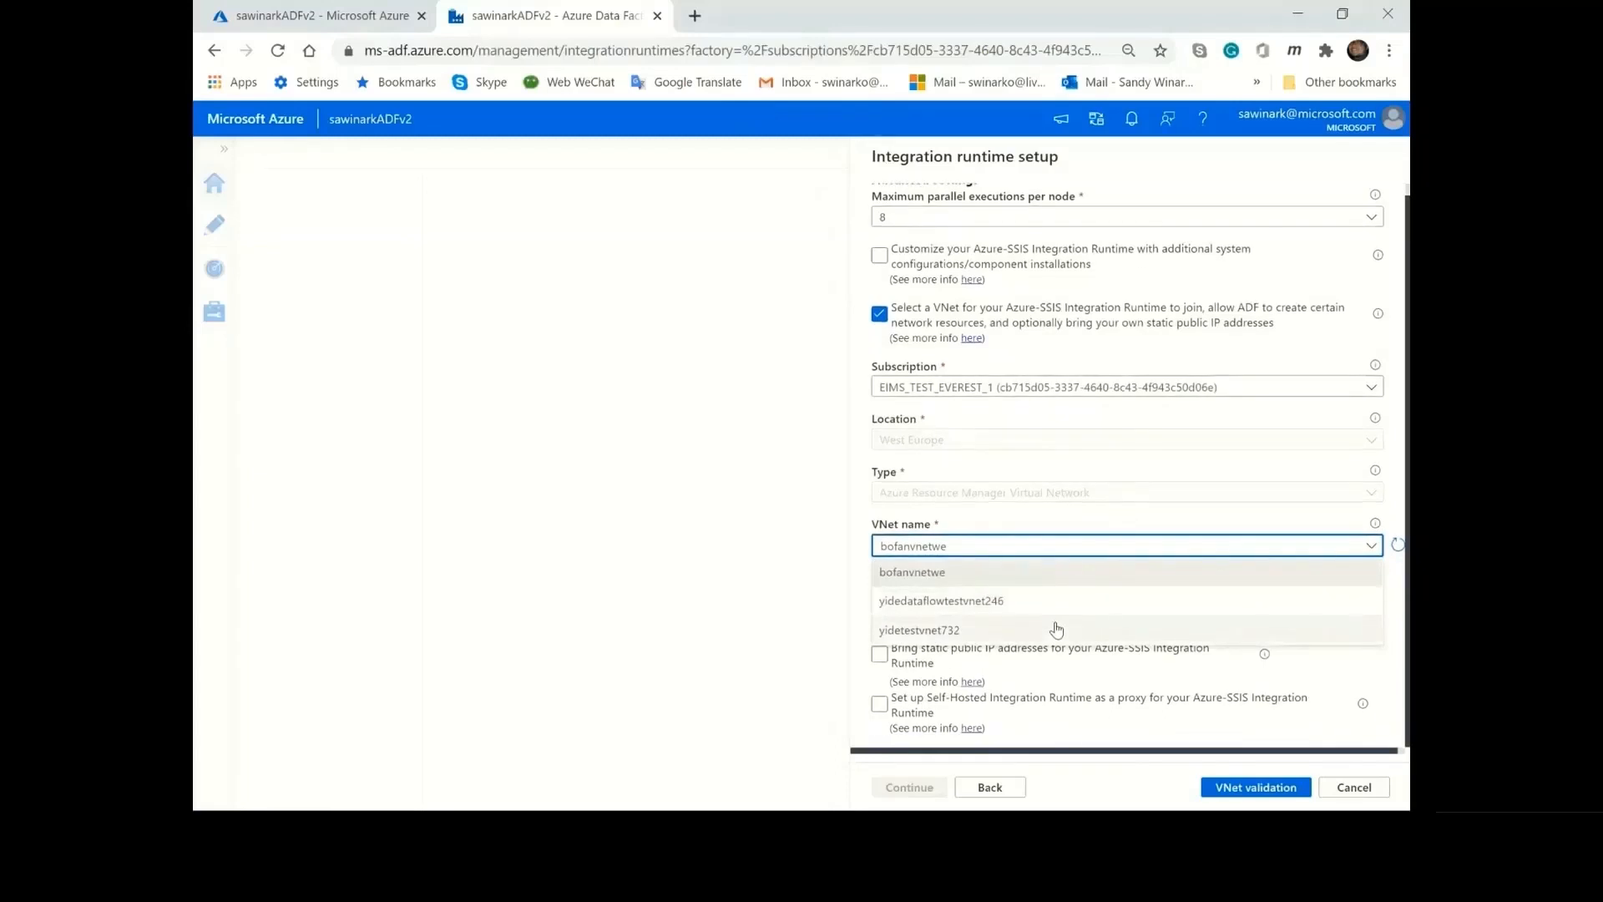
{"action": "left_click", "coordinate": [1071, 546]}
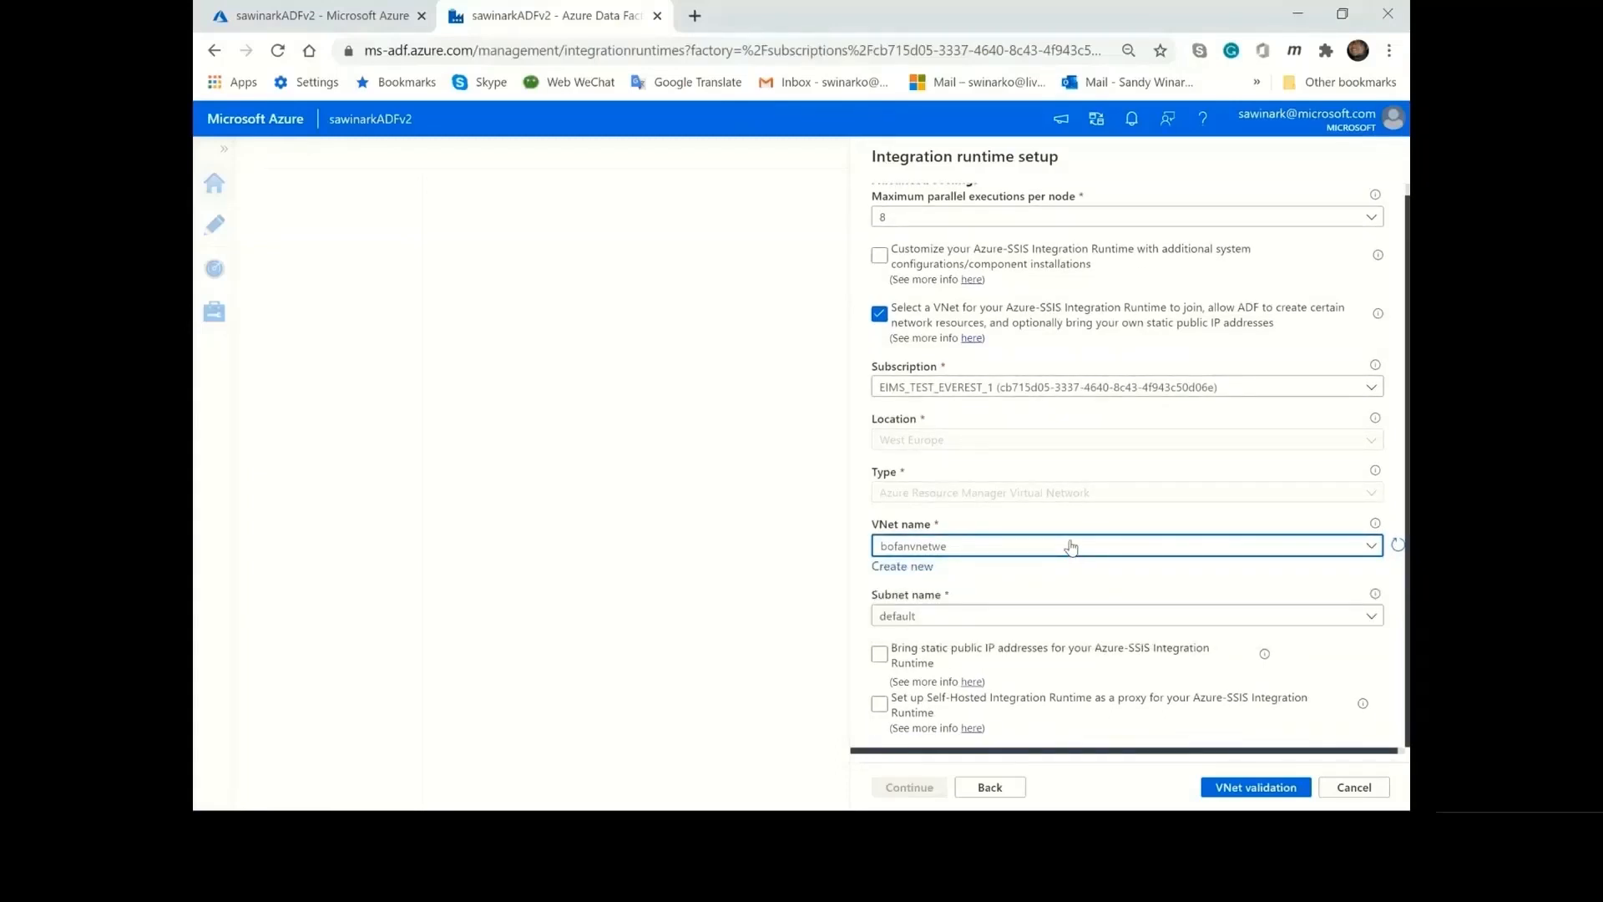
{"action": "left_click", "coordinate": [1056, 617]}
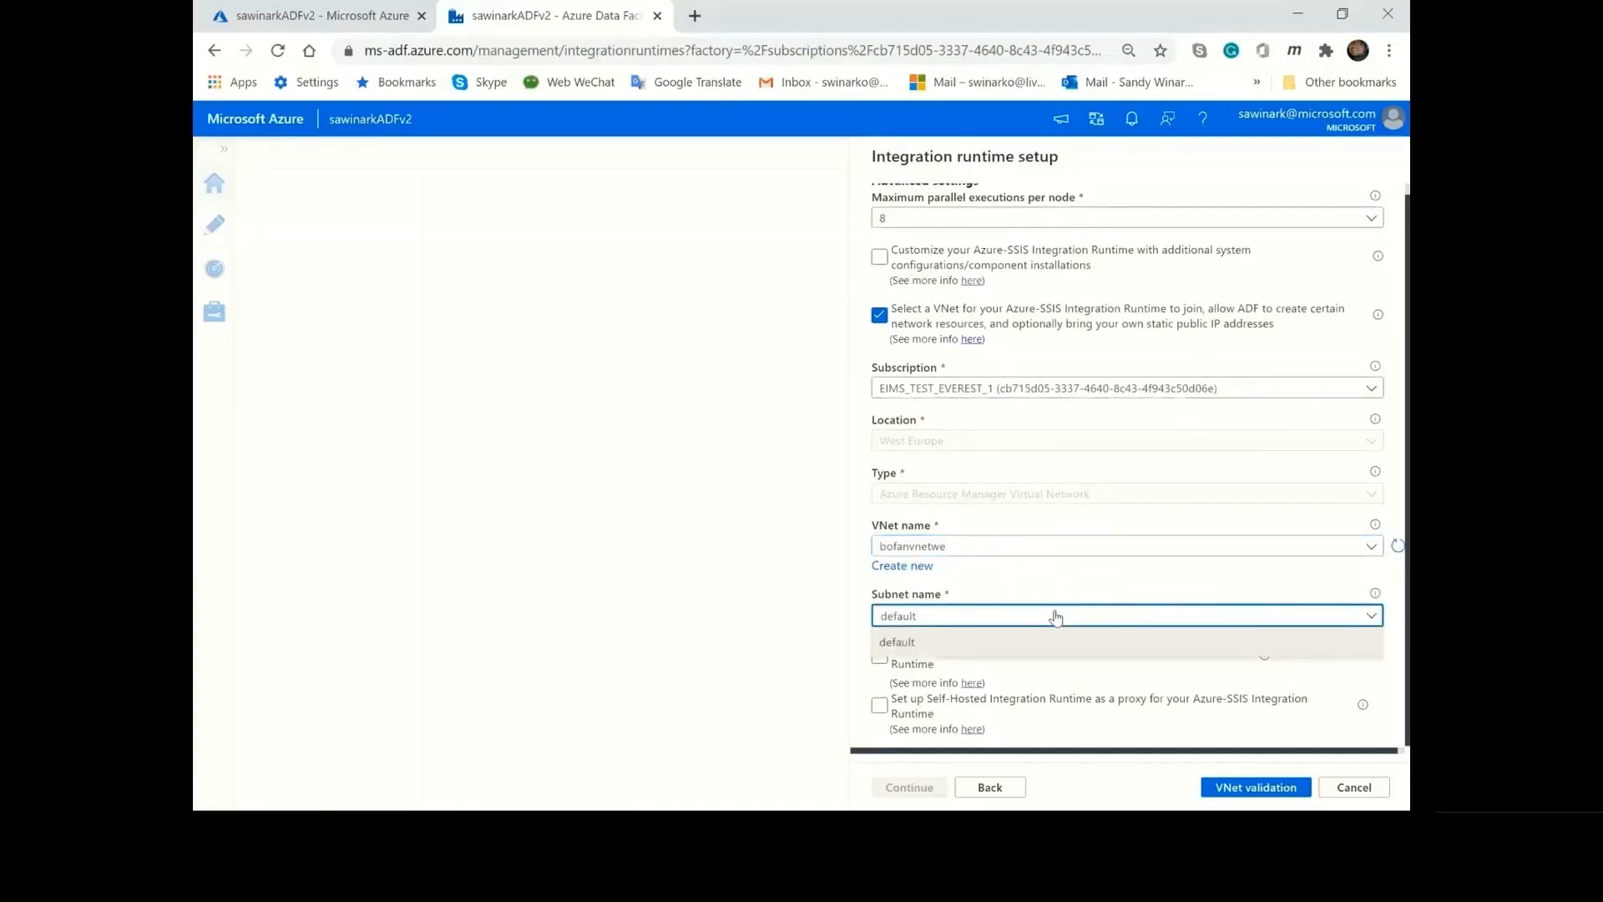
{"action": "left_click", "coordinate": [1056, 643]}
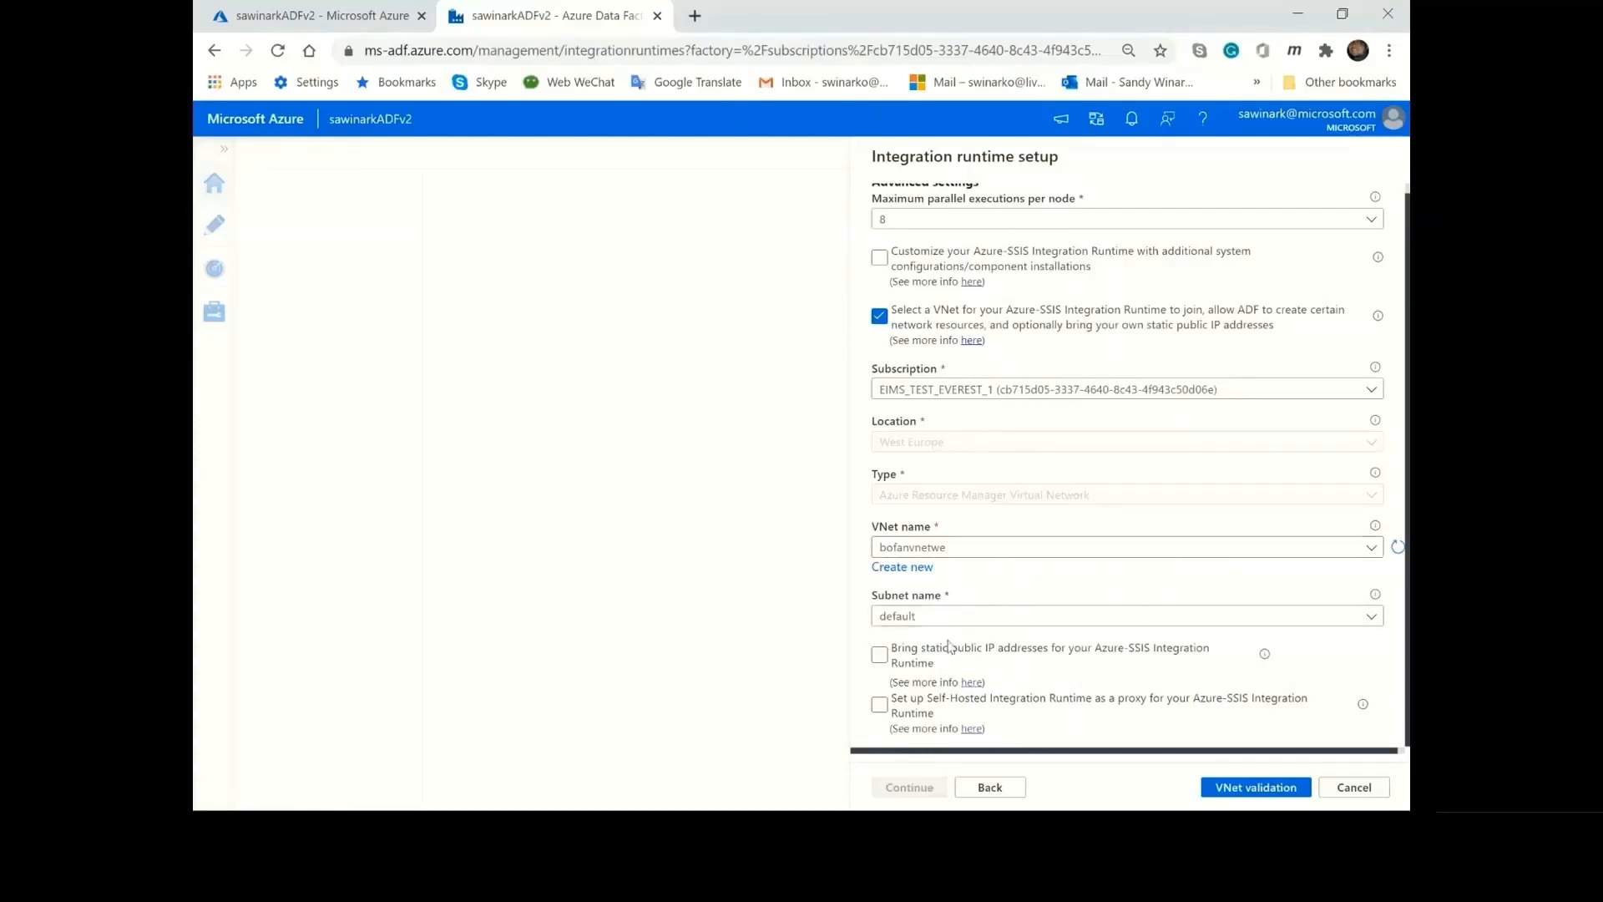
Enable bringing static public IP addresses and look through the choices for the first and second address.
{"action": "left_click", "coordinate": [894, 665]}
{"action": "scroll", "coordinate": [1113, 579], "scroll_direction": "down", "scroll_amount": 1}
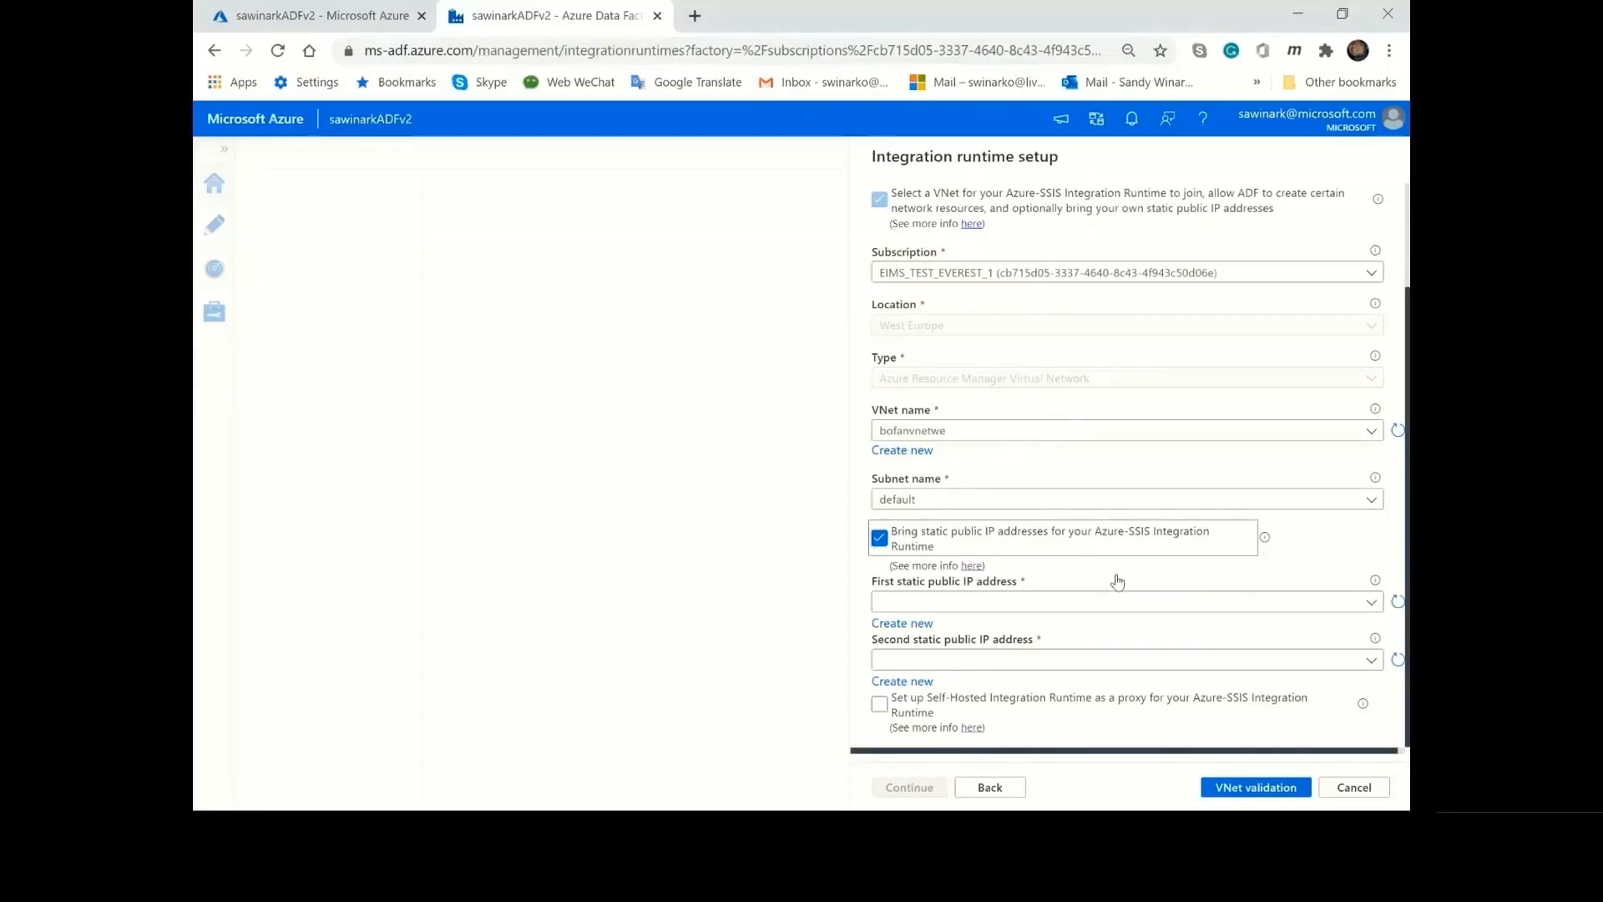
{"action": "left_click", "coordinate": [1217, 605]}
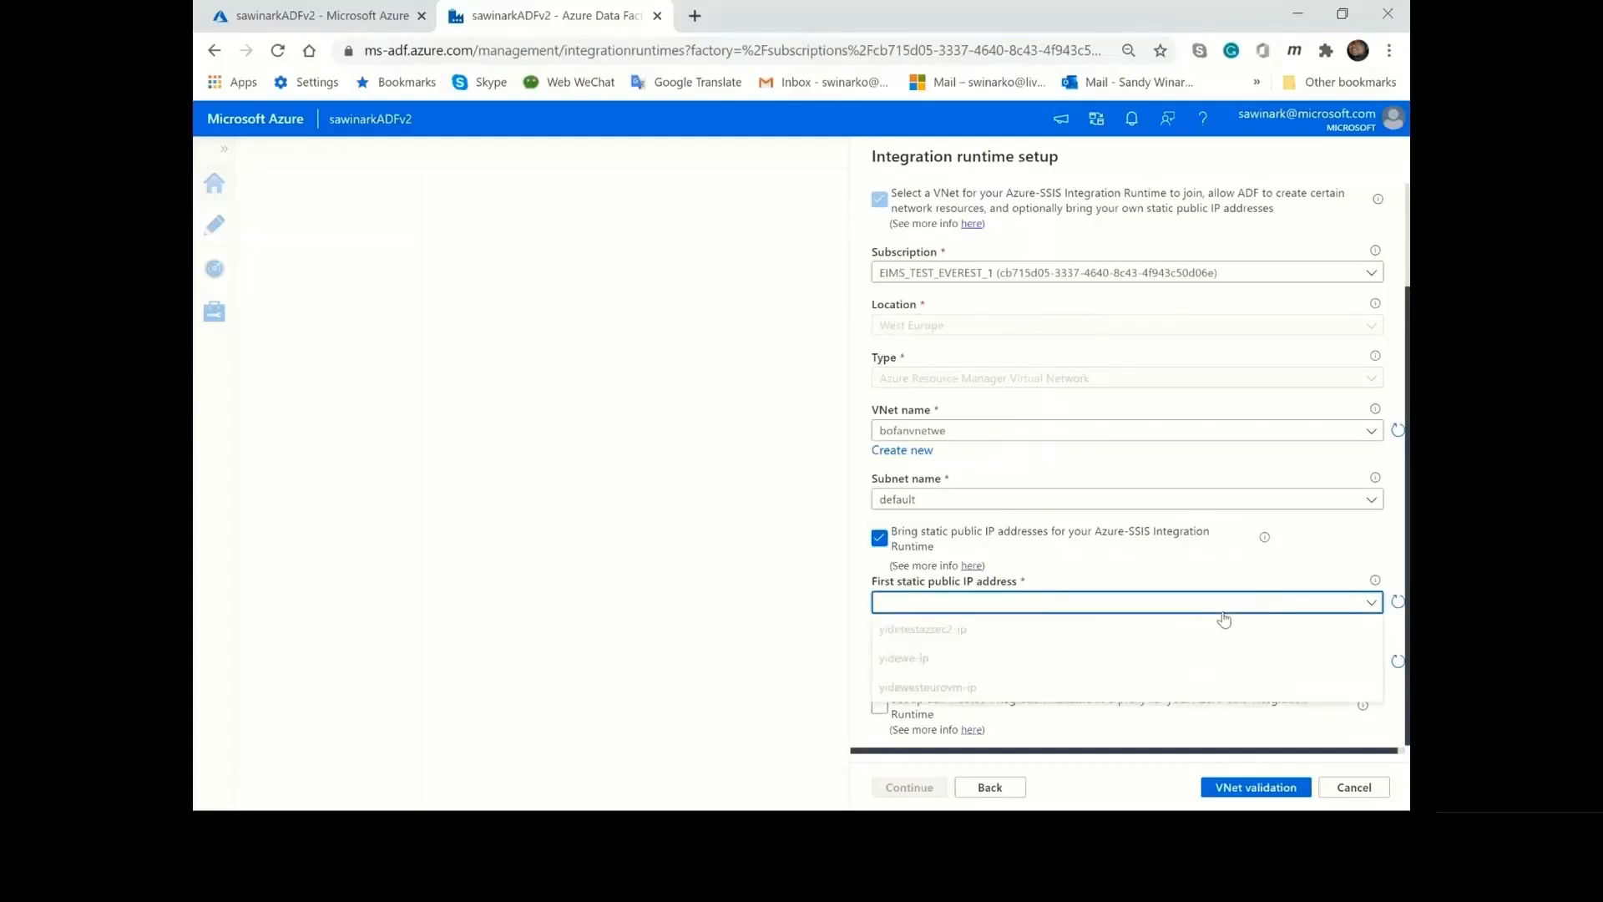
{"action": "left_click", "coordinate": [1220, 605]}
{"action": "left_click", "coordinate": [1195, 663]}
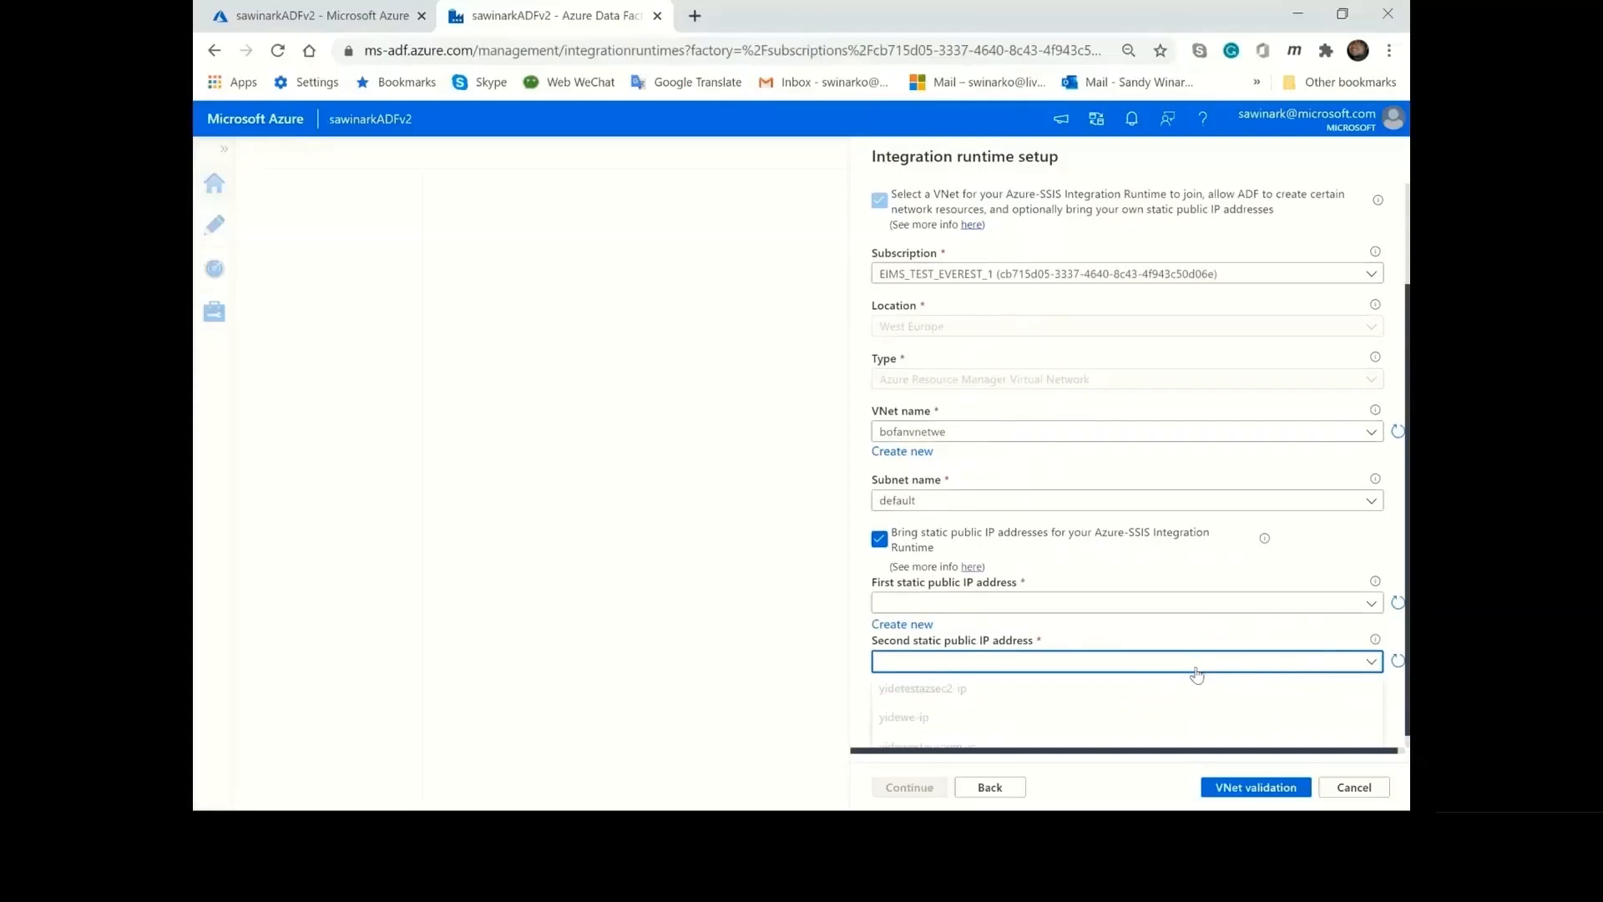
{"action": "left_click", "coordinate": [1202, 645]}
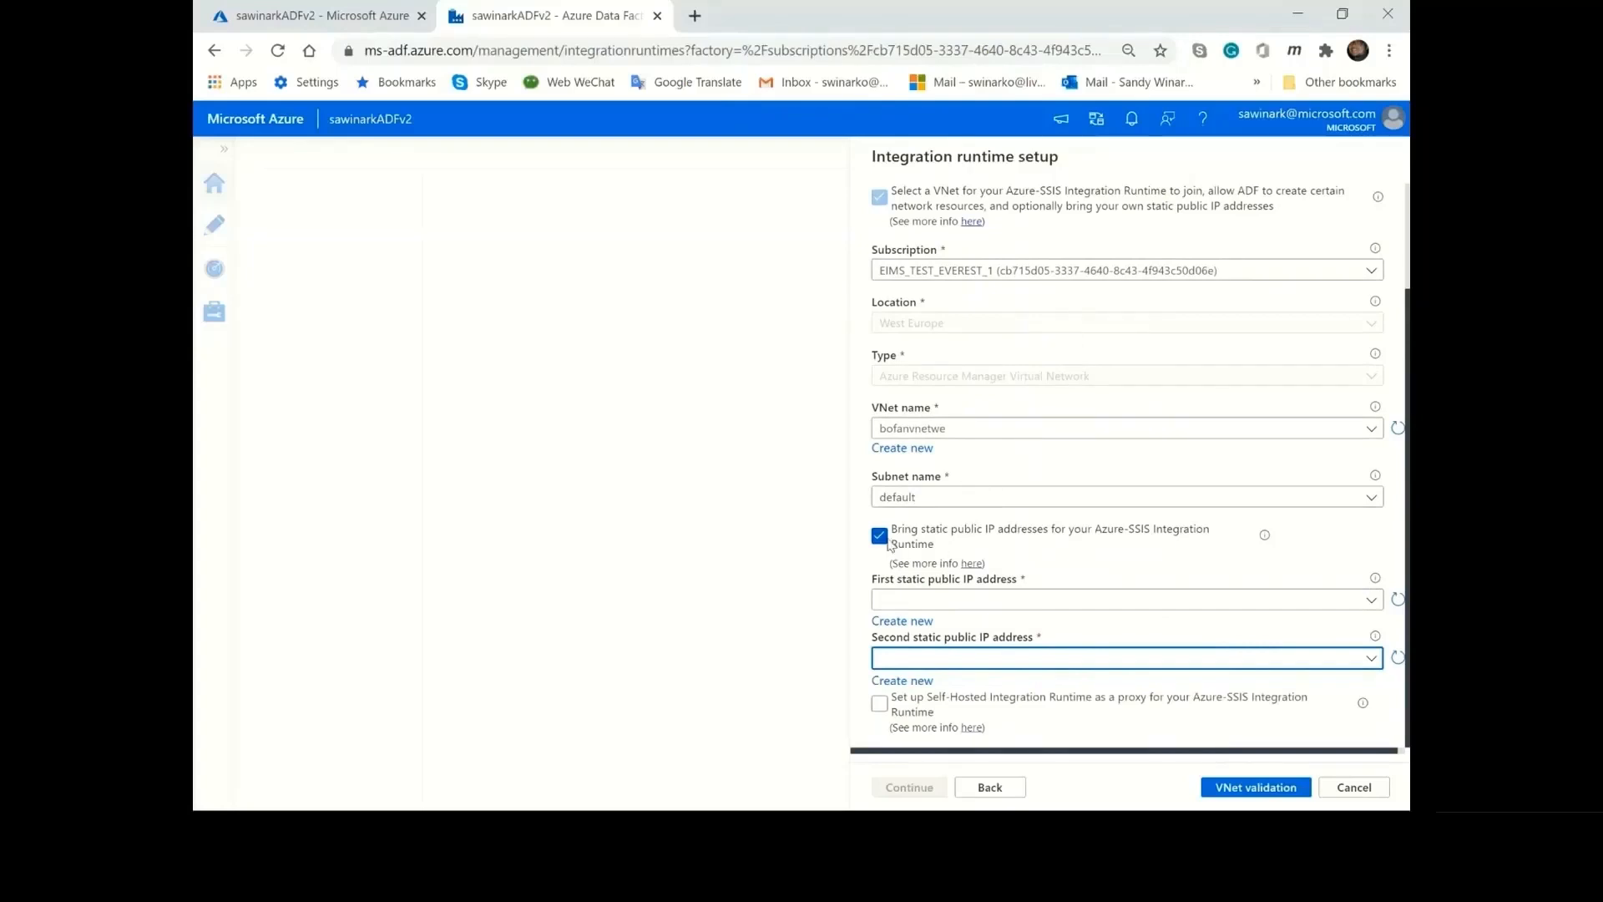
Disable bringing static public IP addresses and joining a VNet for the integration runtime.
{"action": "scroll", "coordinate": [940, 380], "scroll_direction": "up", "scroll_amount": 2}
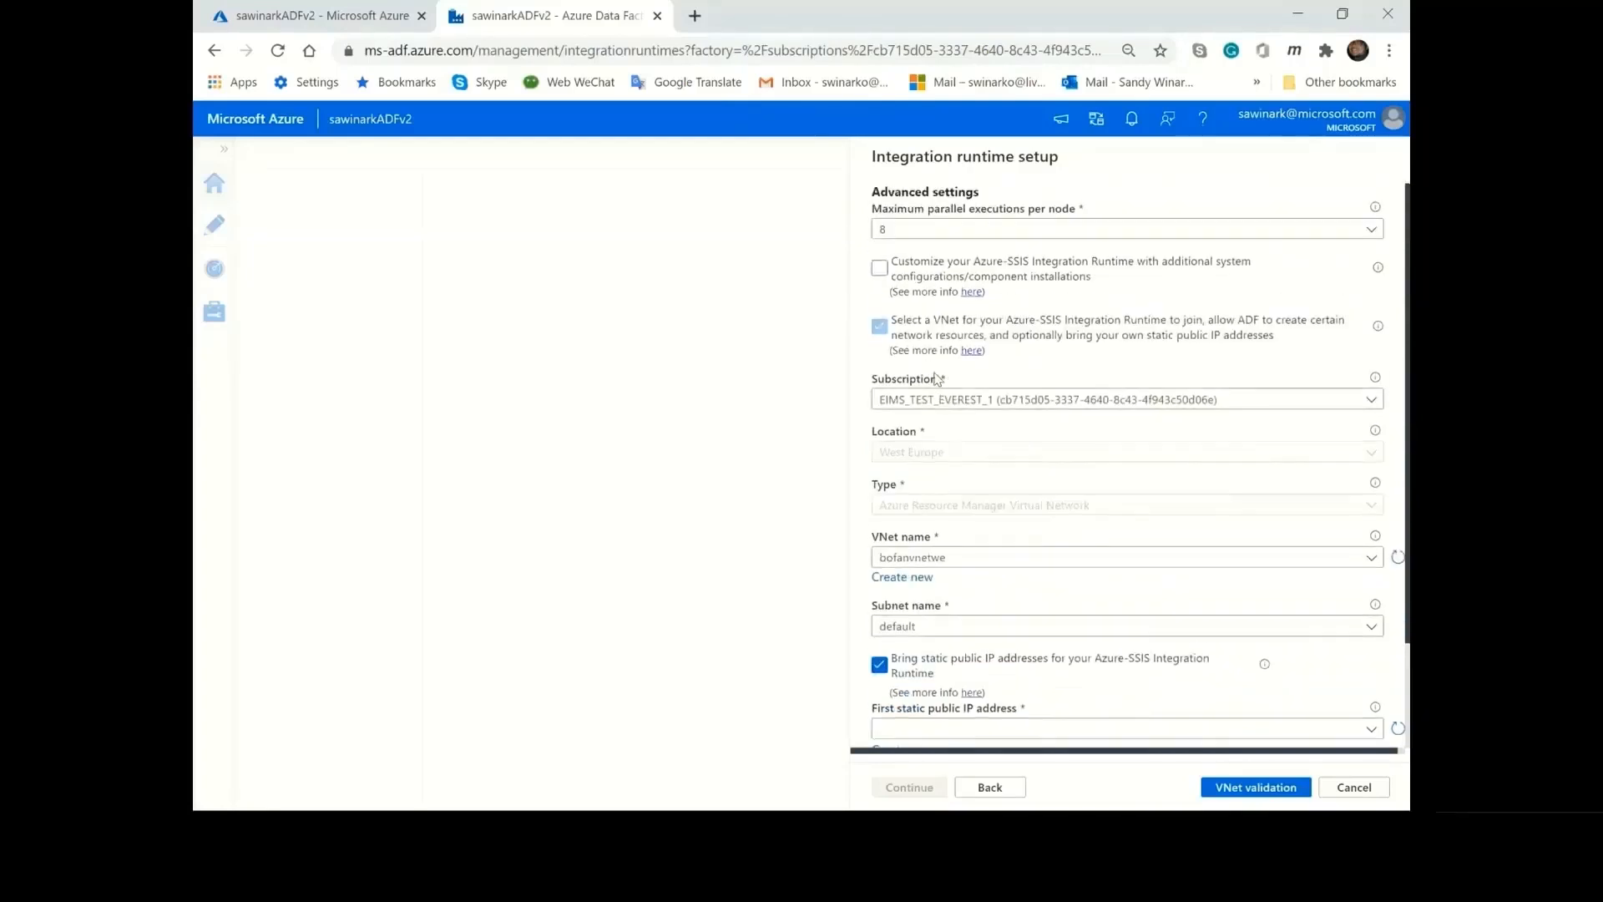
{"action": "scroll", "coordinate": [935, 513], "scroll_direction": "down", "scroll_amount": 2}
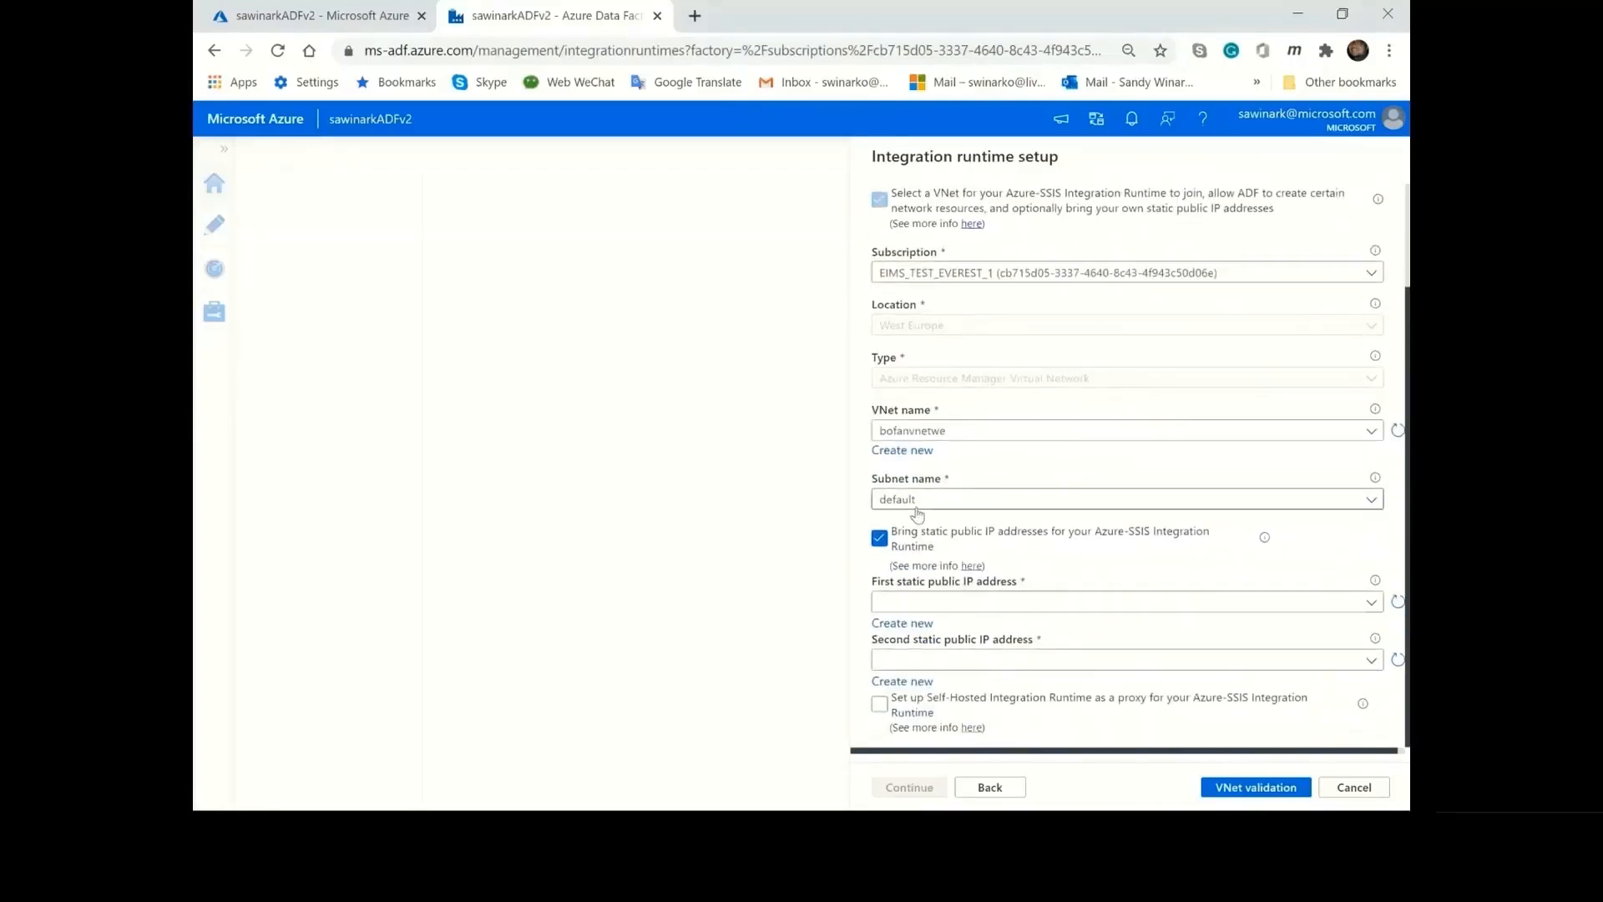
{"action": "left_click", "coordinate": [879, 539]}
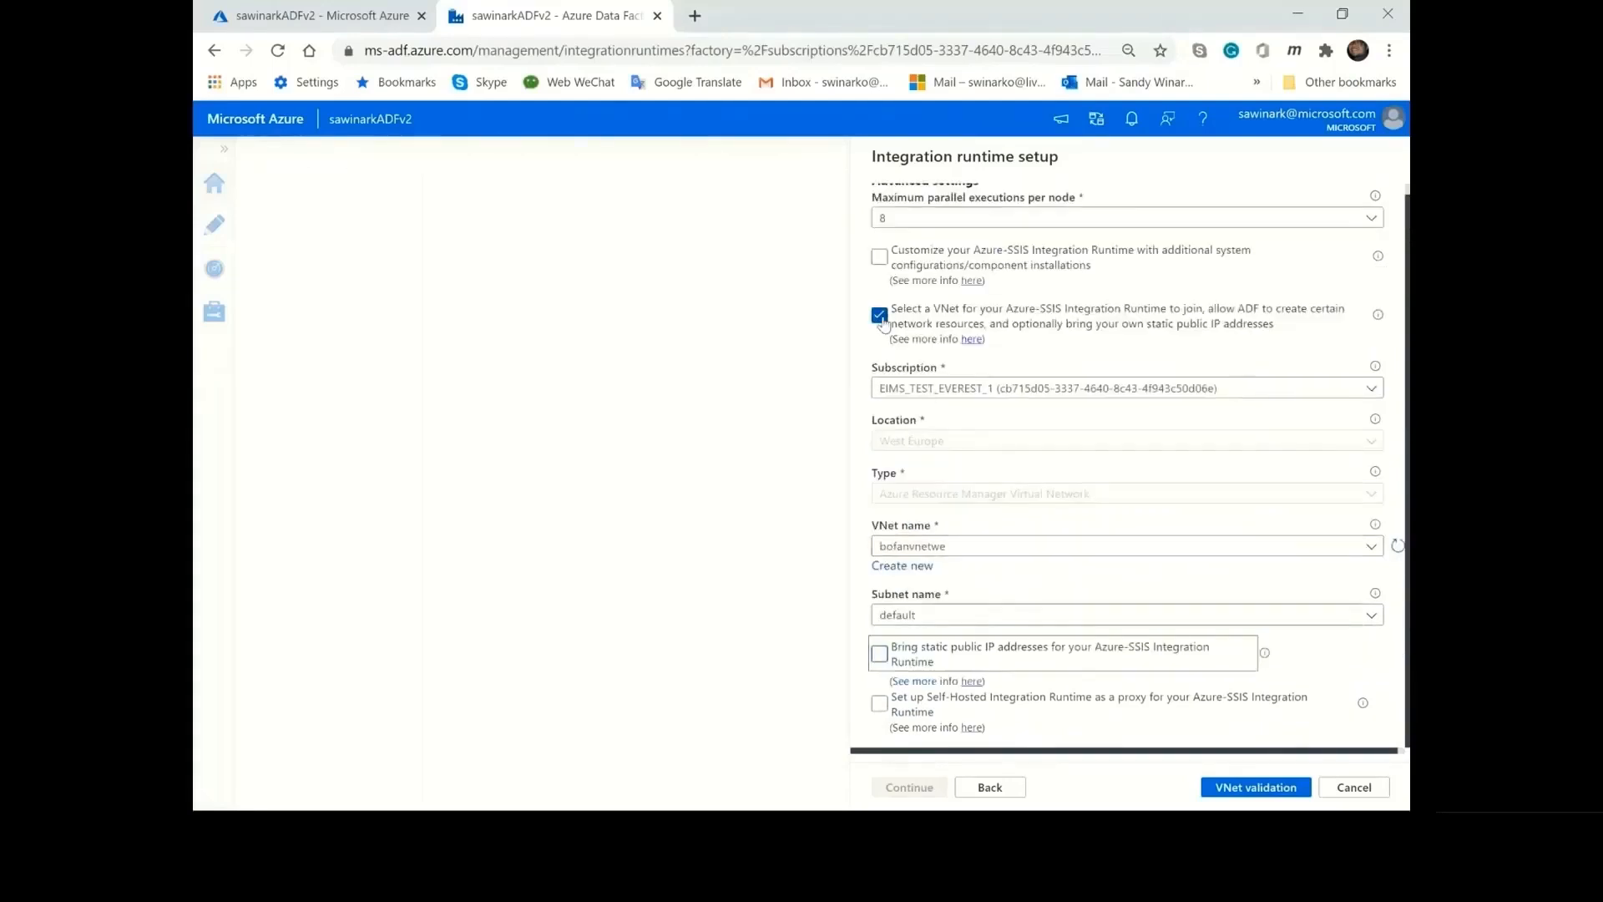
{"action": "left_click", "coordinate": [880, 317]}
Enable Self-Hosted Integration Runtime as a proxy and look through the self-hosted runtimes available for it.
{"action": "left_click", "coordinate": [879, 388]}
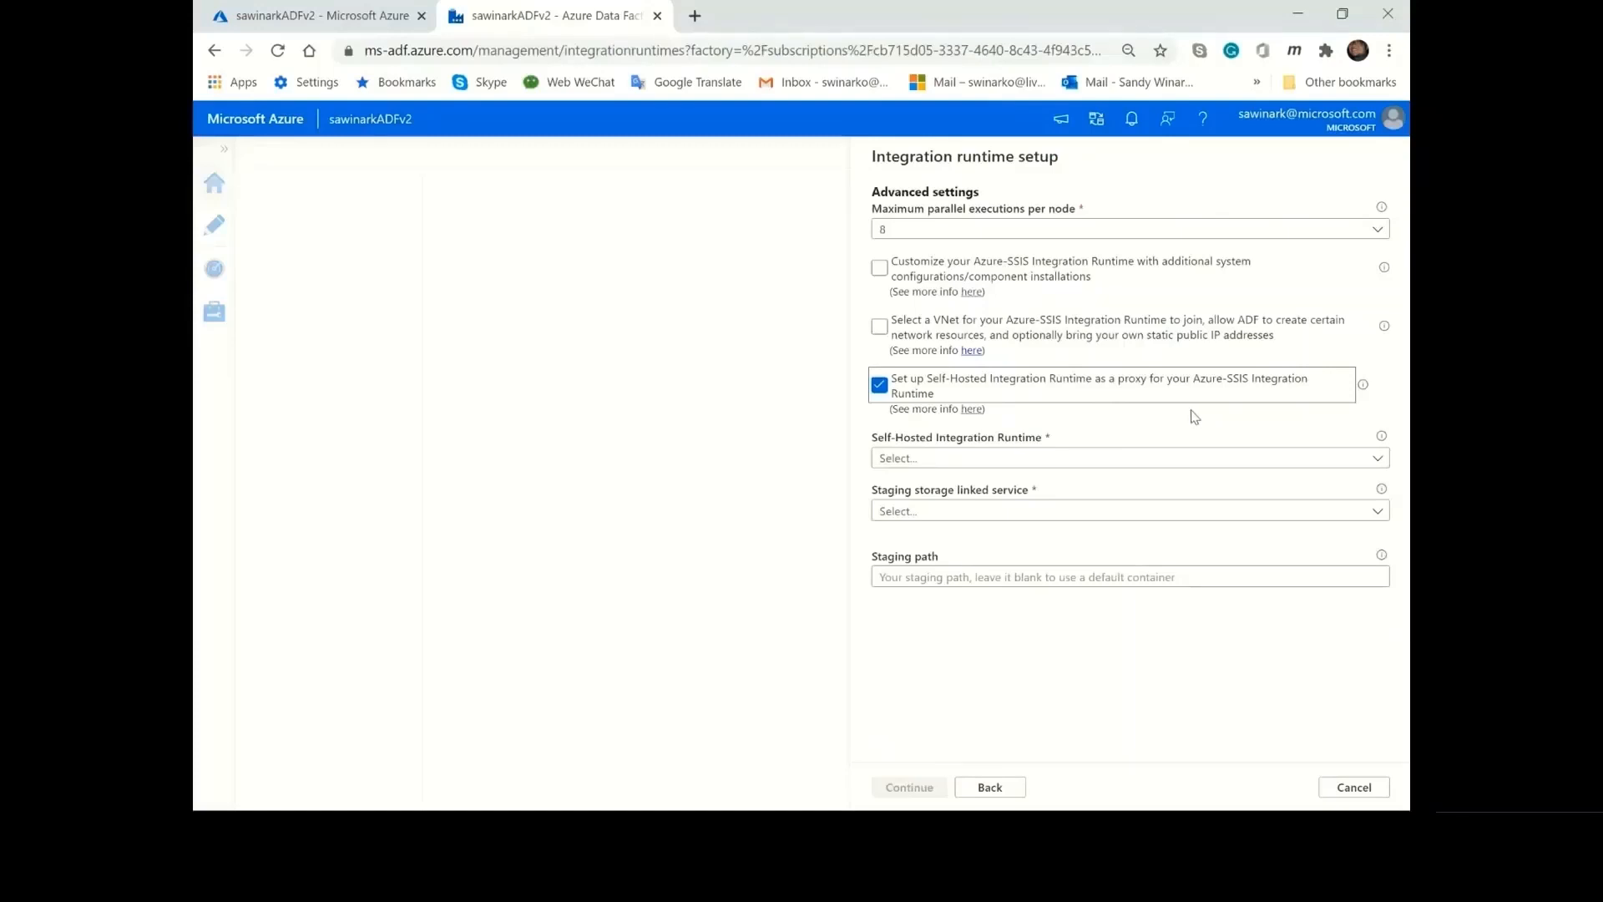
{"action": "left_click", "coordinate": [1162, 463]}
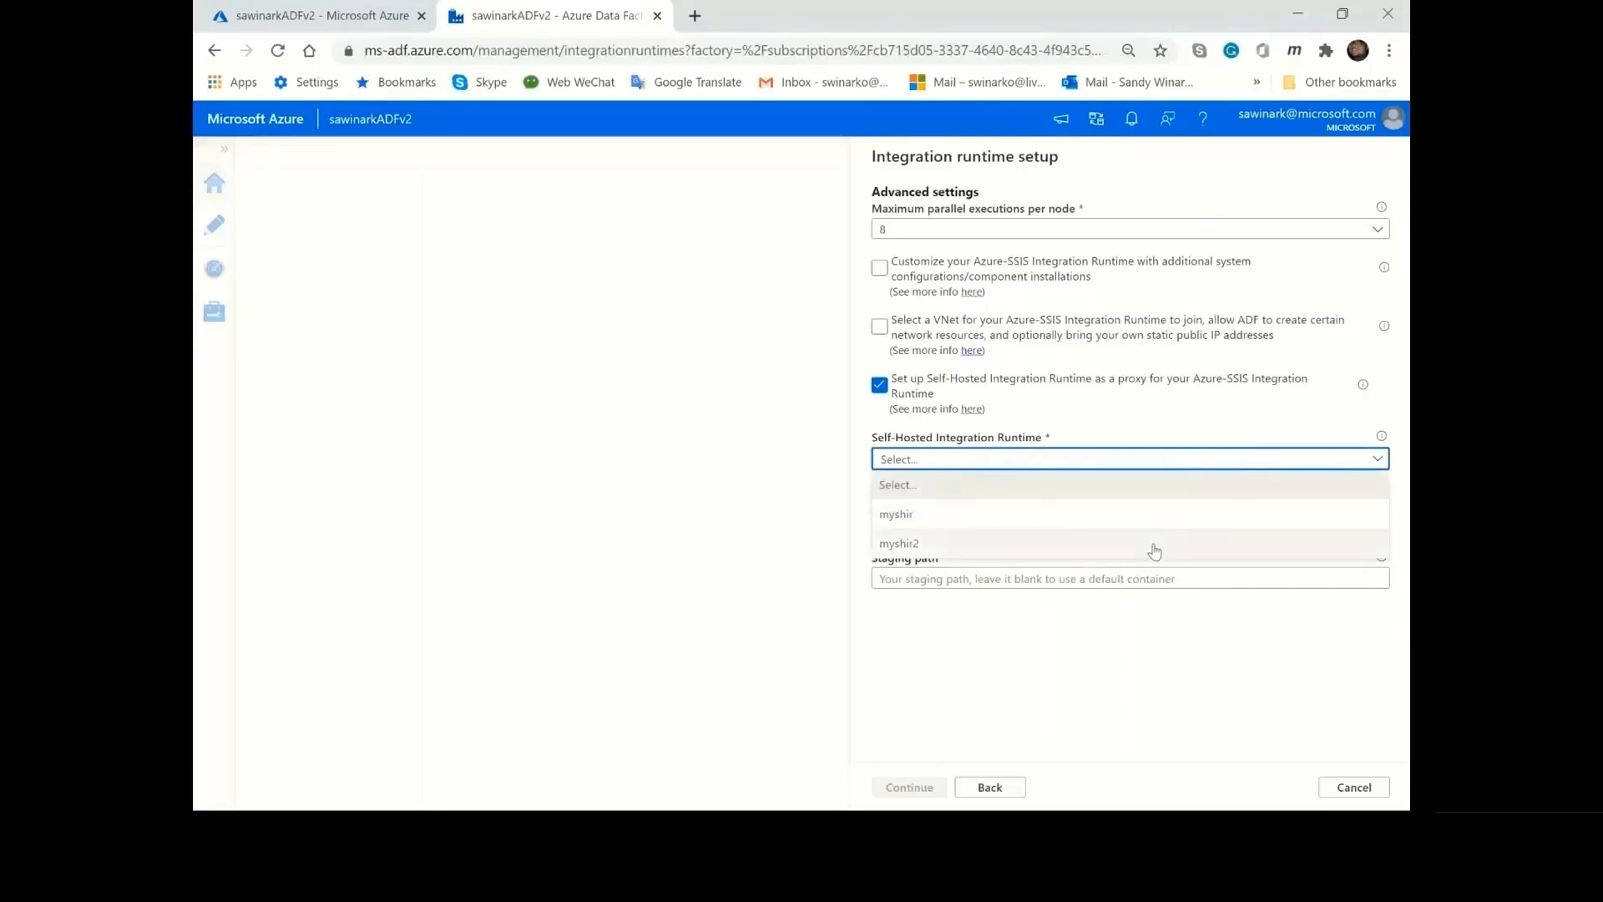
{"action": "left_click", "coordinate": [1150, 465]}
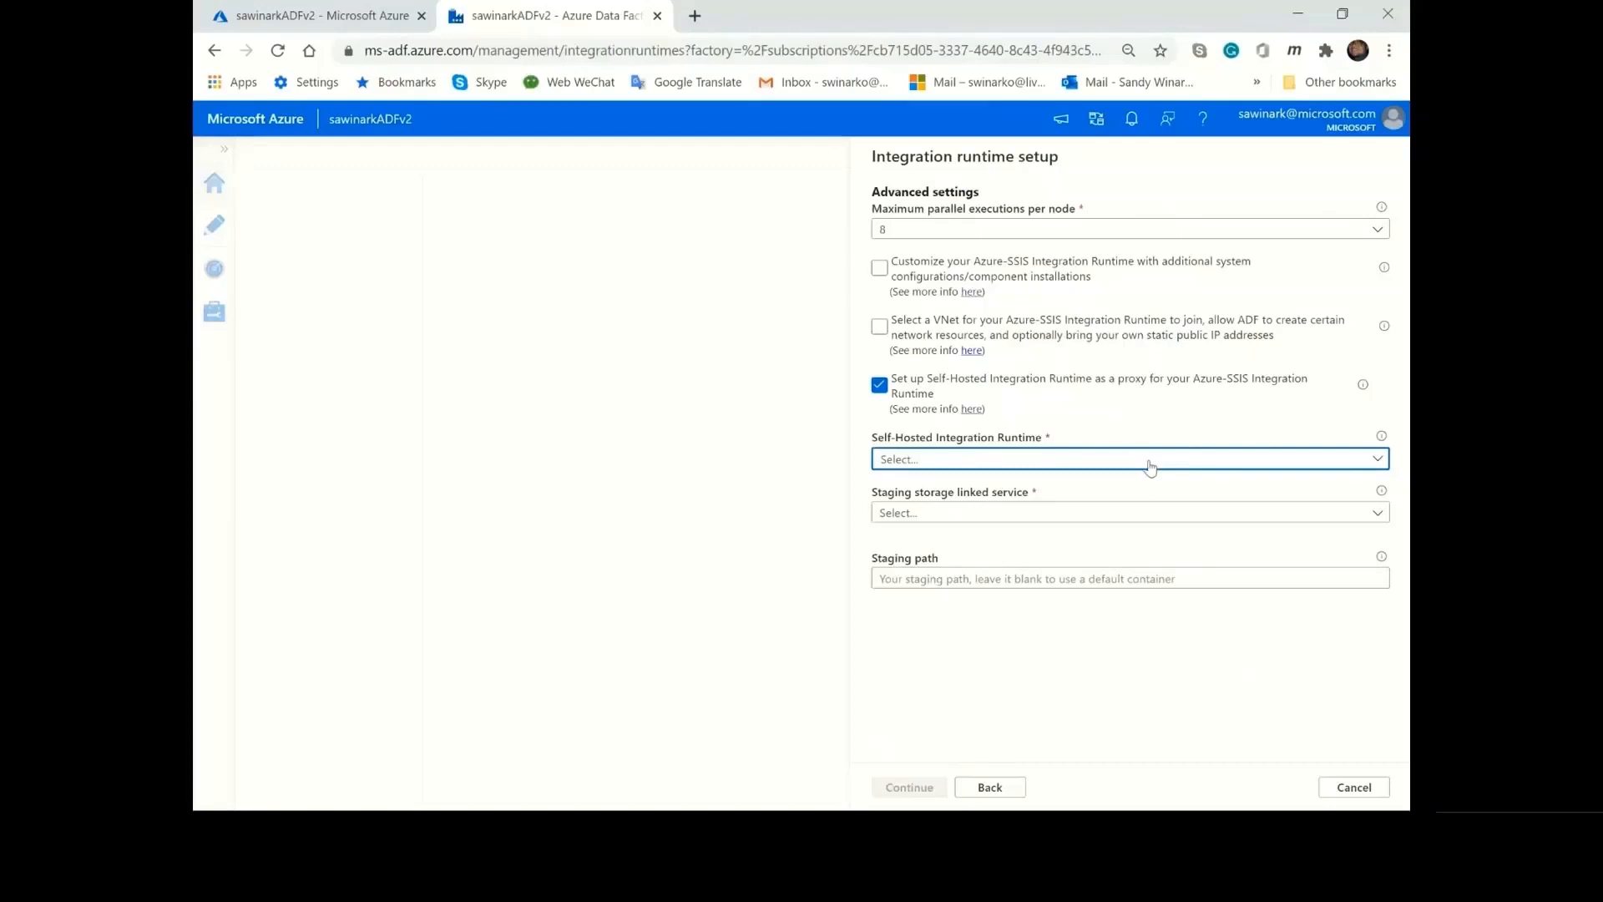
Start a new Azure Blob Storage linked service for staging, look over its settings and cancel it.
{"action": "left_click", "coordinate": [1143, 521]}
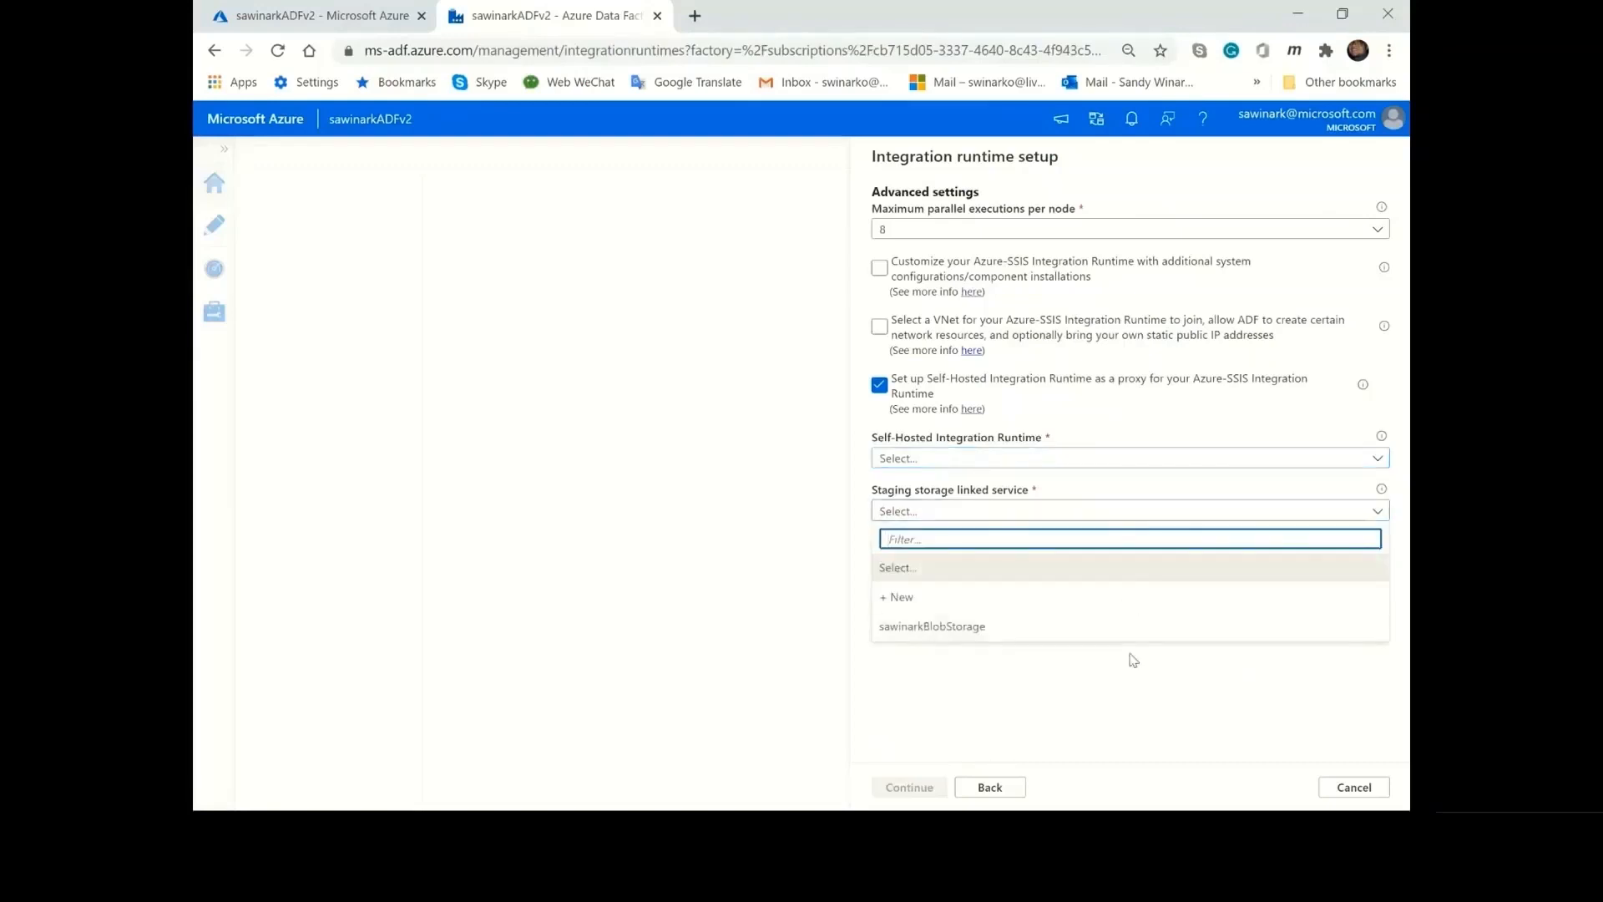
{"action": "left_click", "coordinate": [1120, 602]}
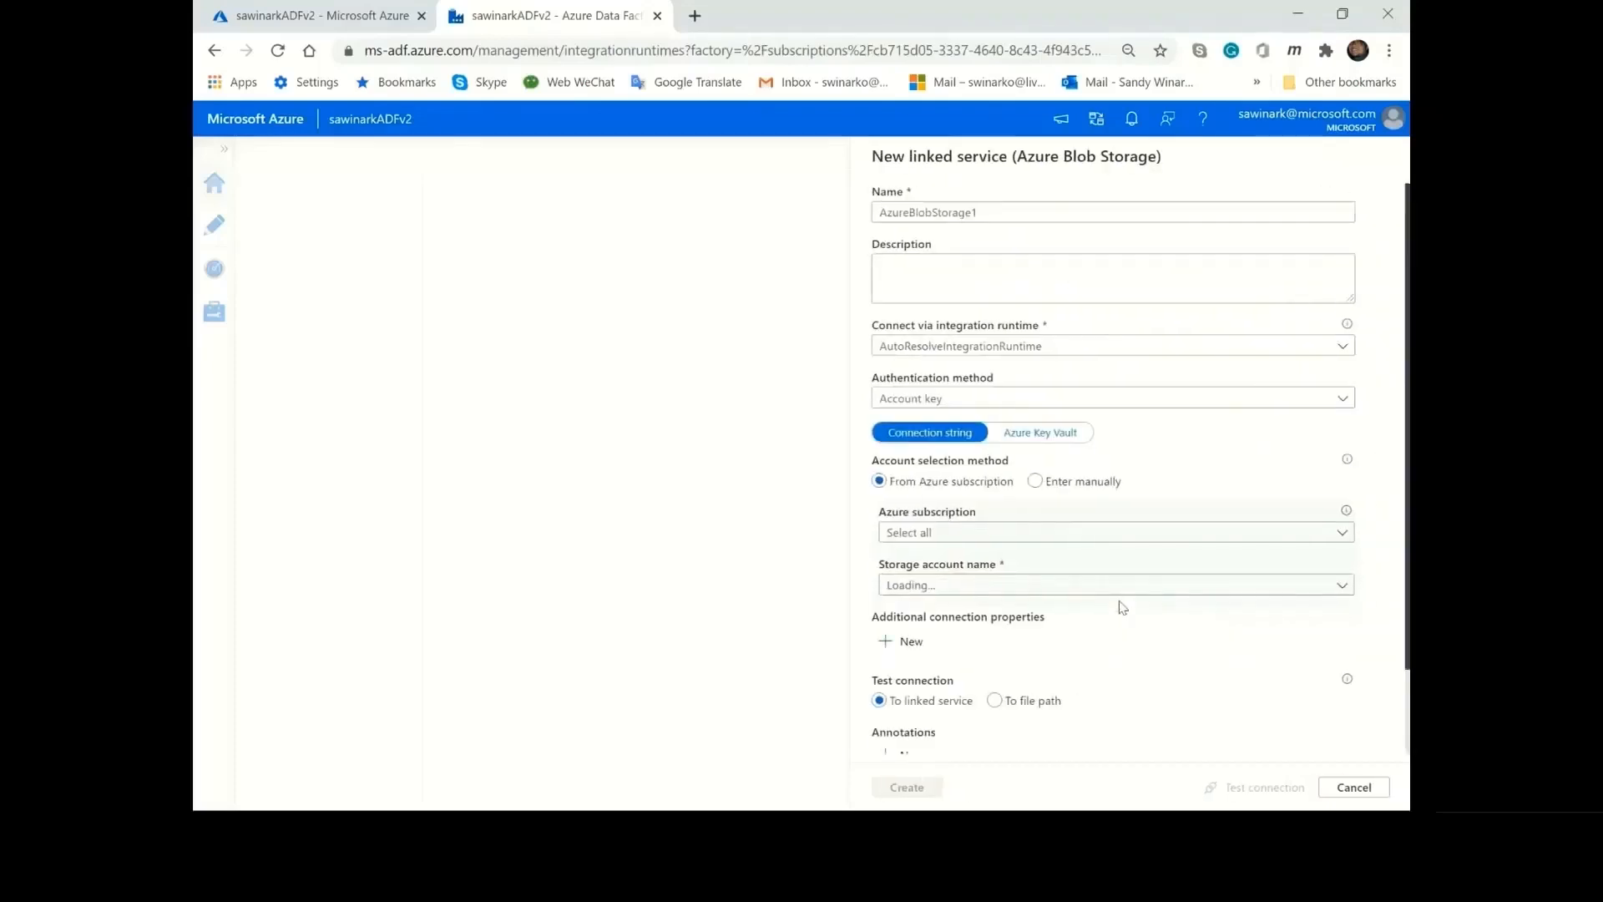
{"action": "scroll", "coordinate": [1132, 587], "scroll_direction": "down", "scroll_amount": 2}
{"action": "scroll", "coordinate": [1133, 587], "scroll_direction": "up", "scroll_amount": 2}
{"action": "left_click", "coordinate": [1361, 789]}
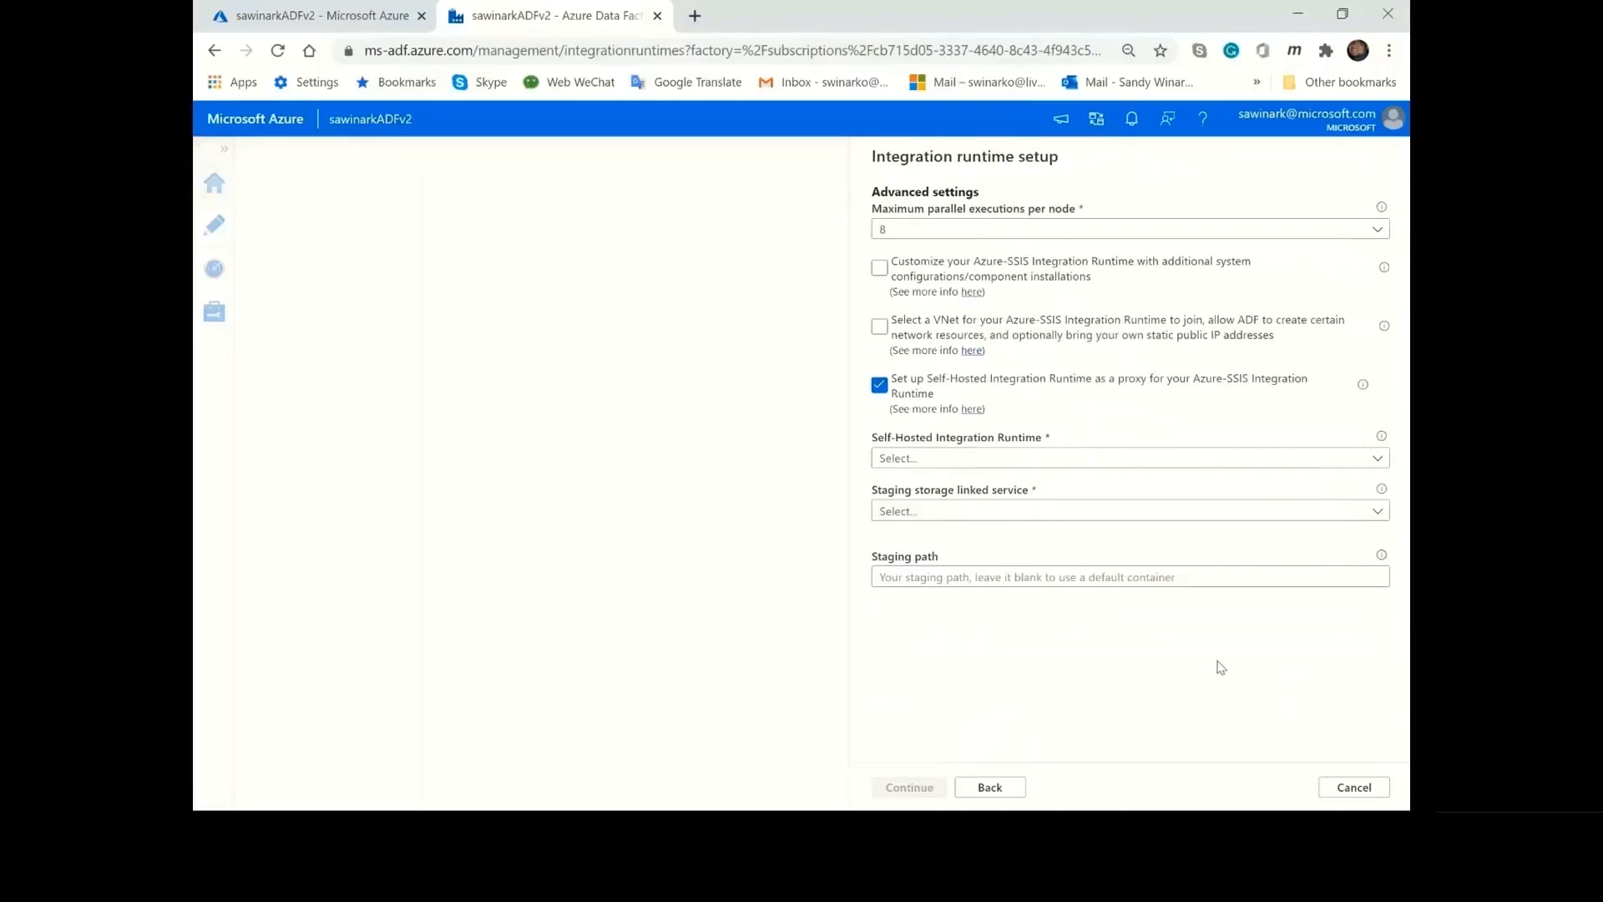
Check the staging path field and disable the Self-Hosted Integration Runtime proxy.
{"action": "left_click", "coordinate": [1198, 576]}
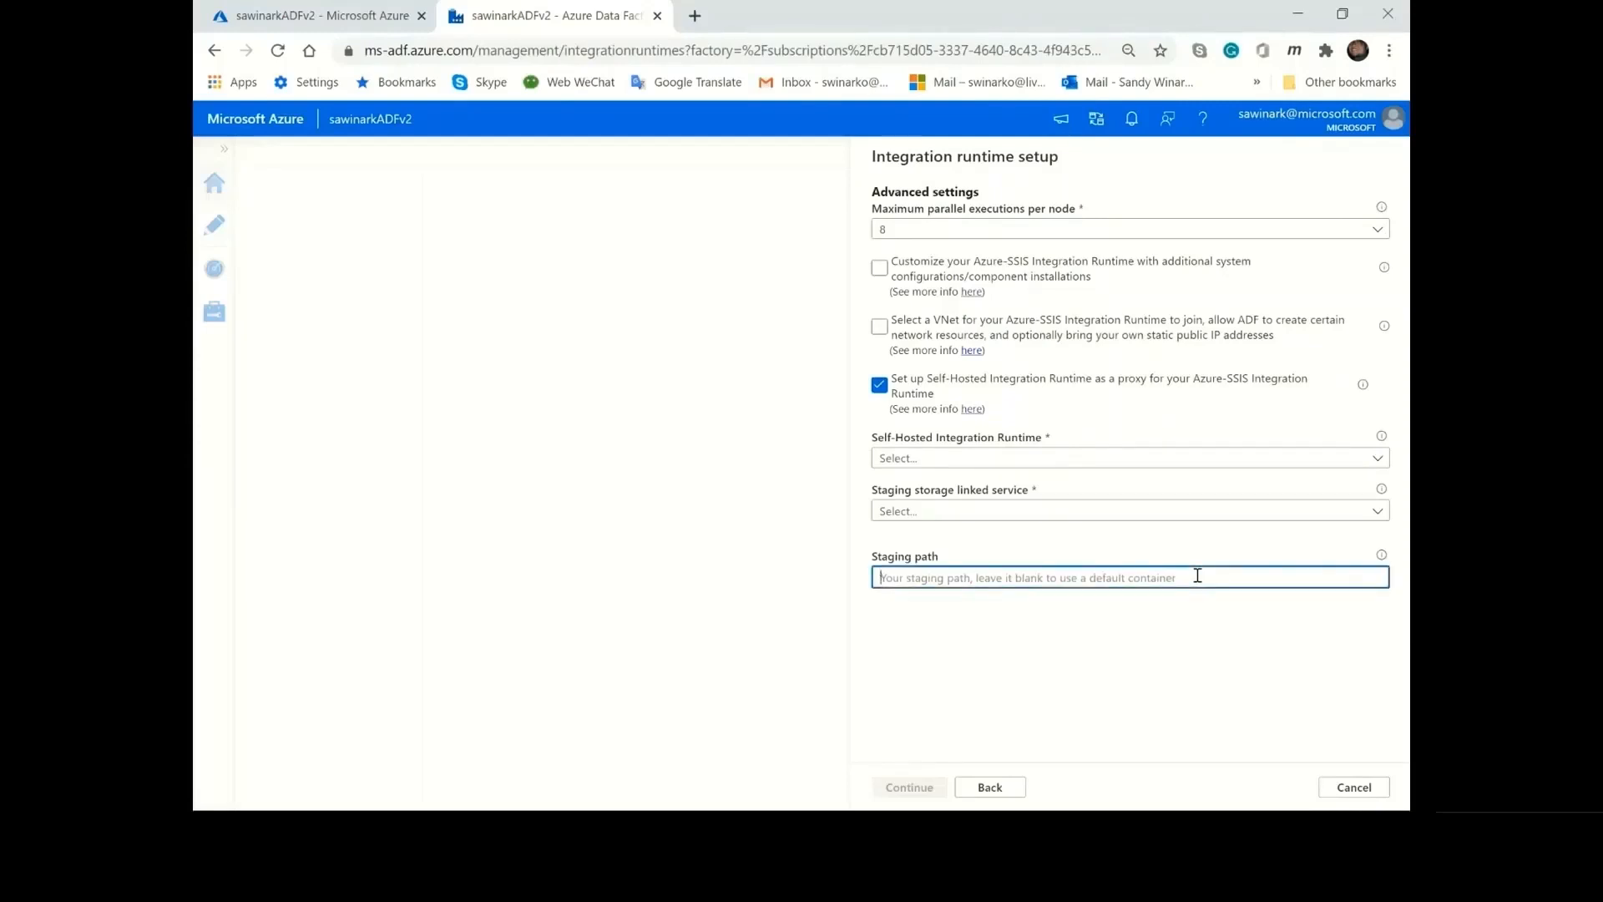
{"action": "left_click", "coordinate": [1156, 673]}
{"action": "left_click", "coordinate": [879, 385]}
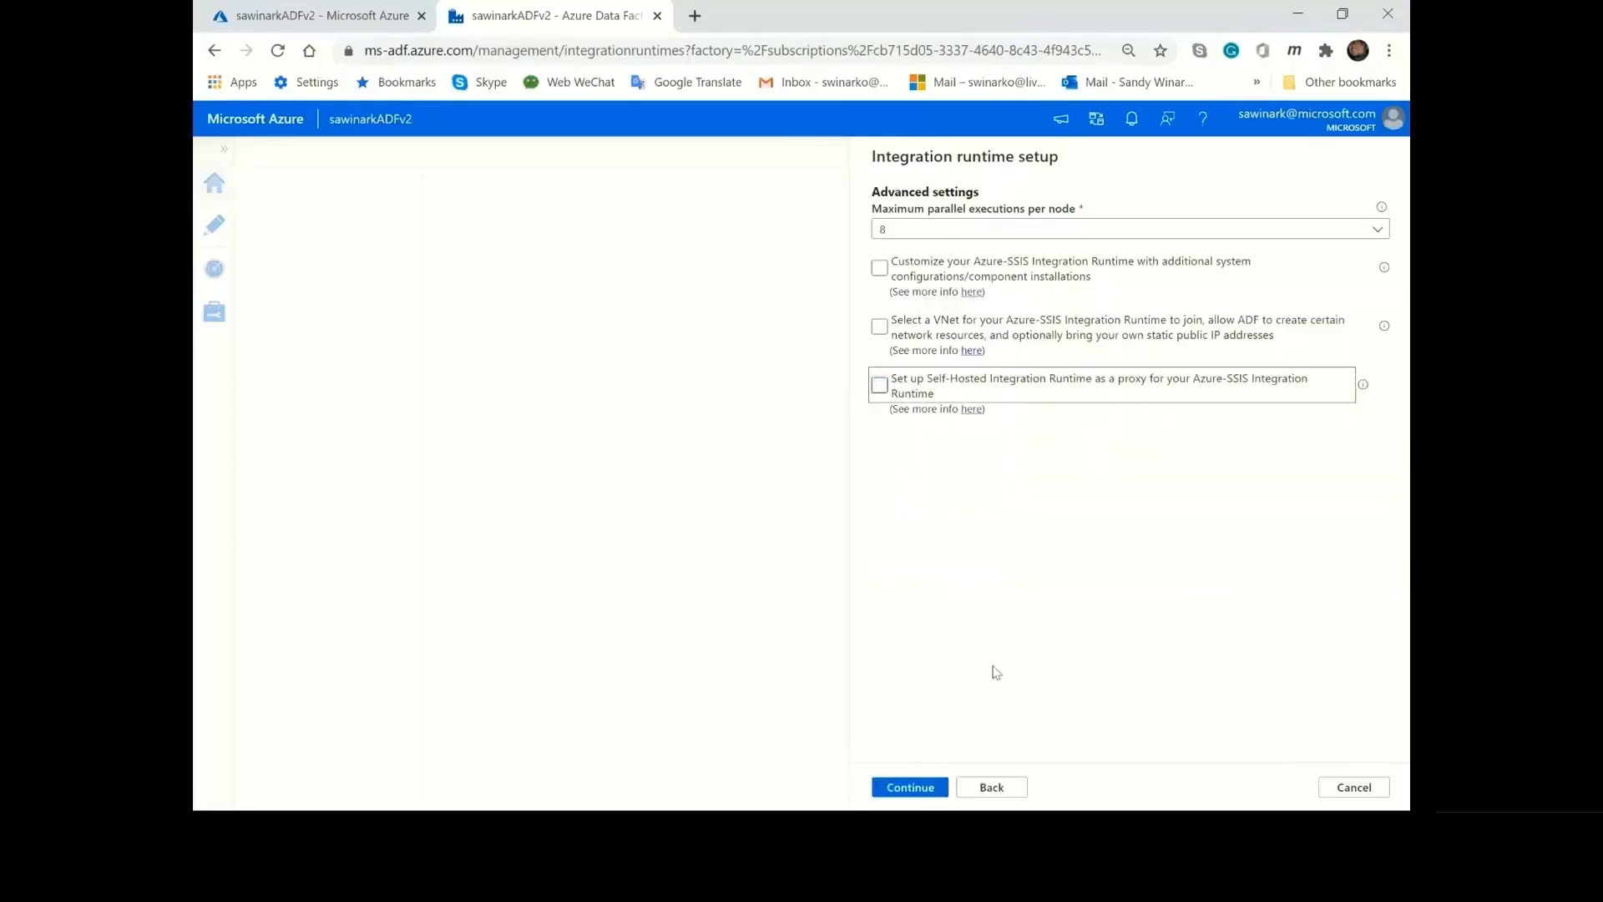
Proceed to the summary and create the Azure-SSIS integration runtime, and switch to the PowerPoint presentation.
{"action": "left_click", "coordinate": [917, 788]}
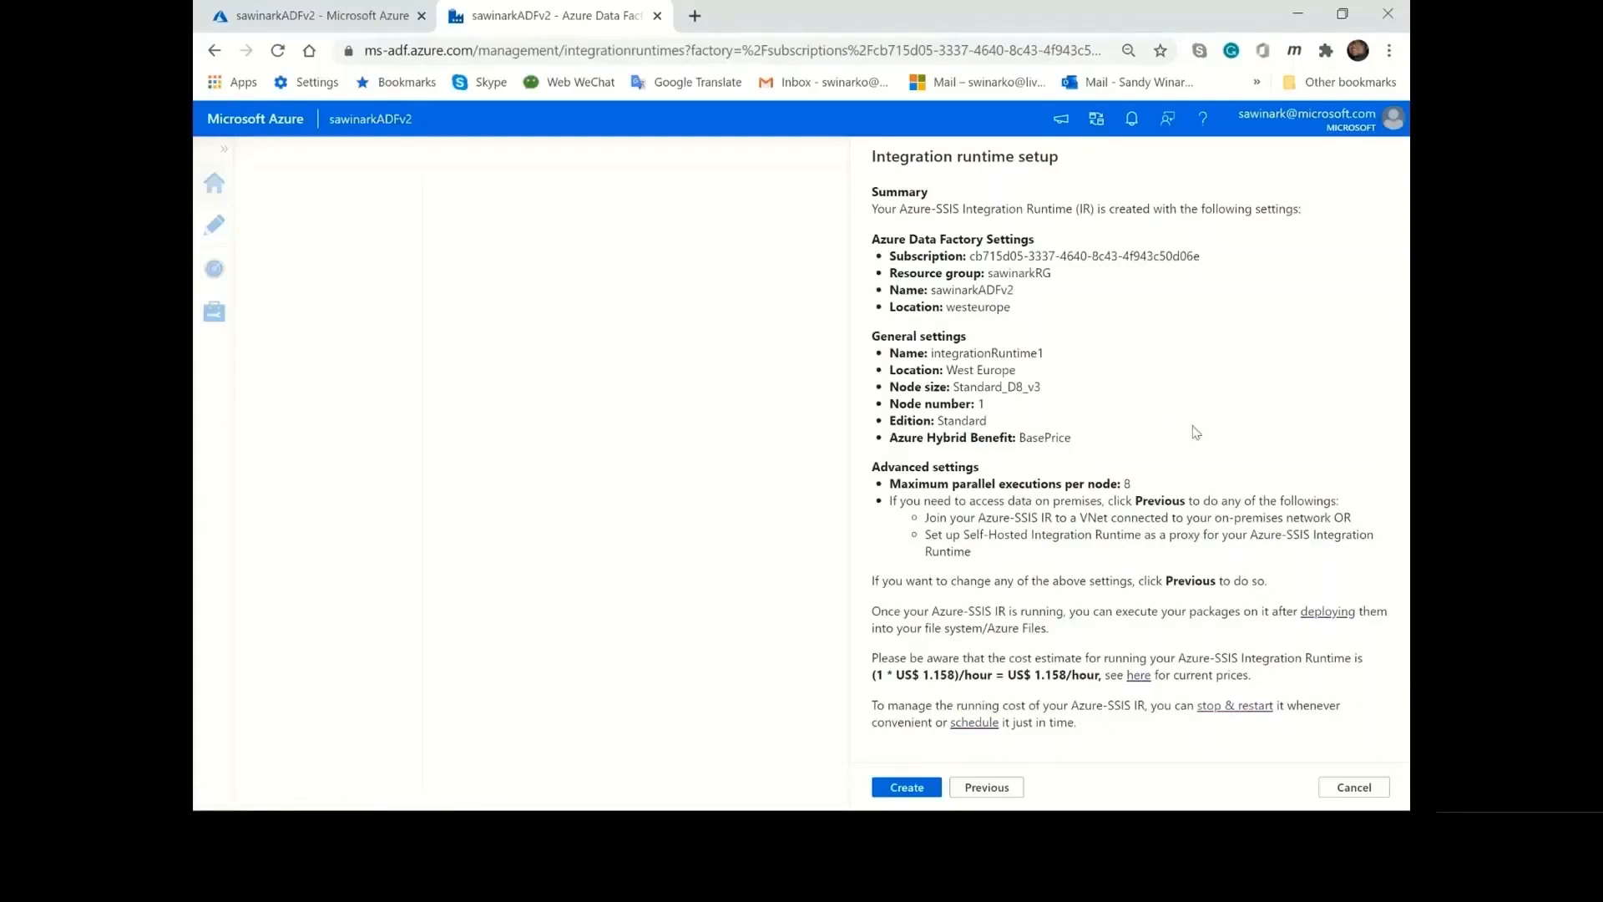
{"action": "left_click", "coordinate": [923, 790]}
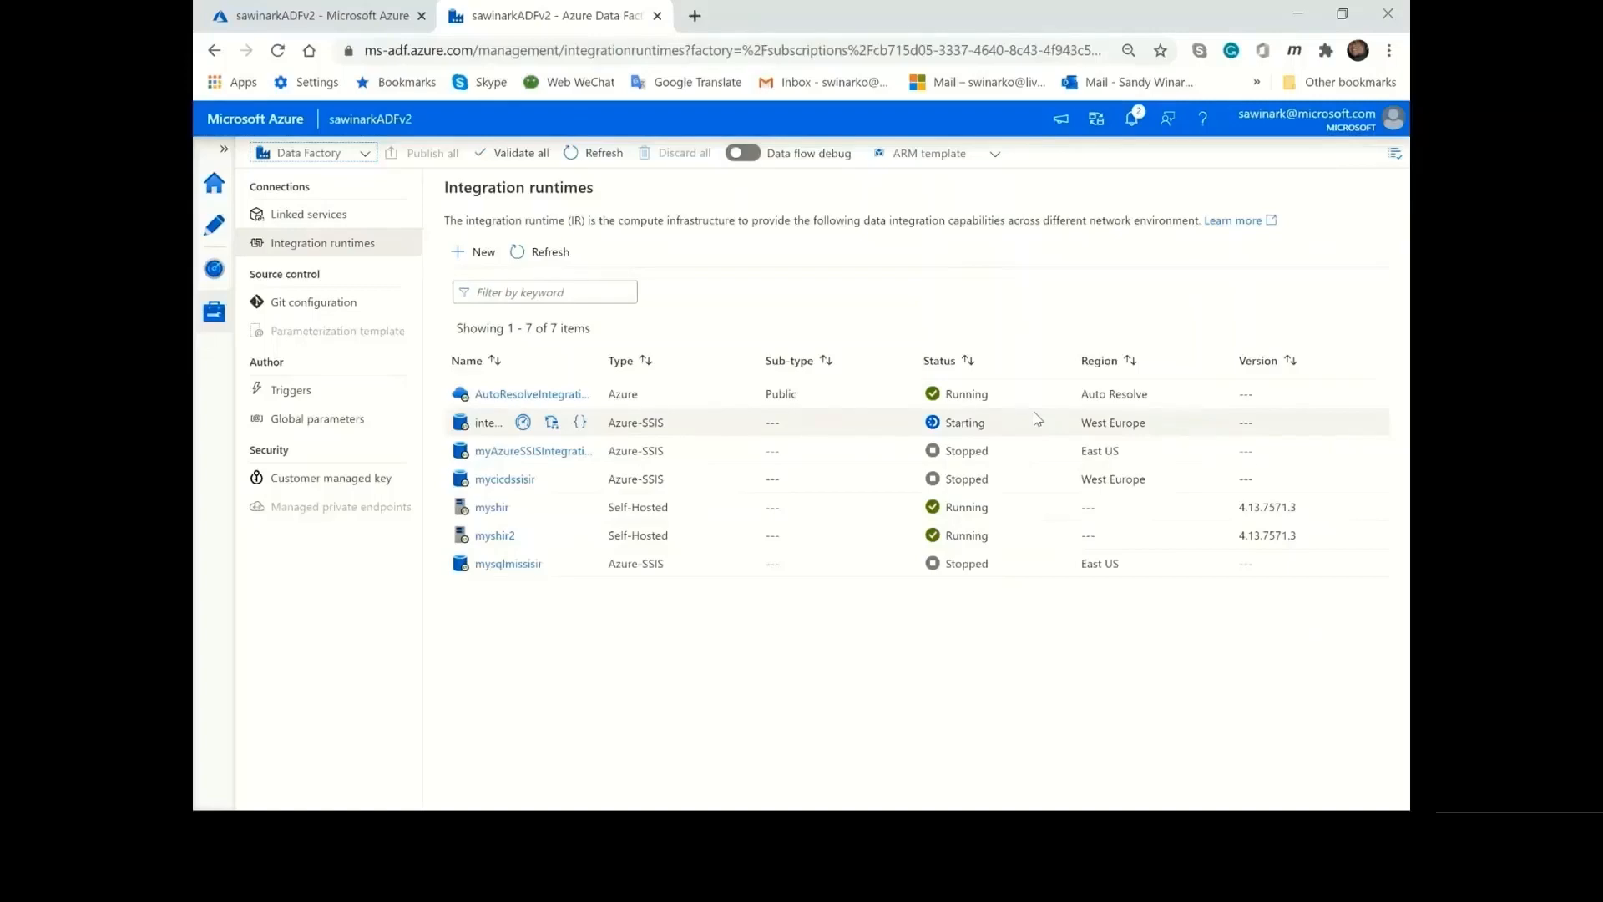
{"action": "key", "text": "alt+Tab"}
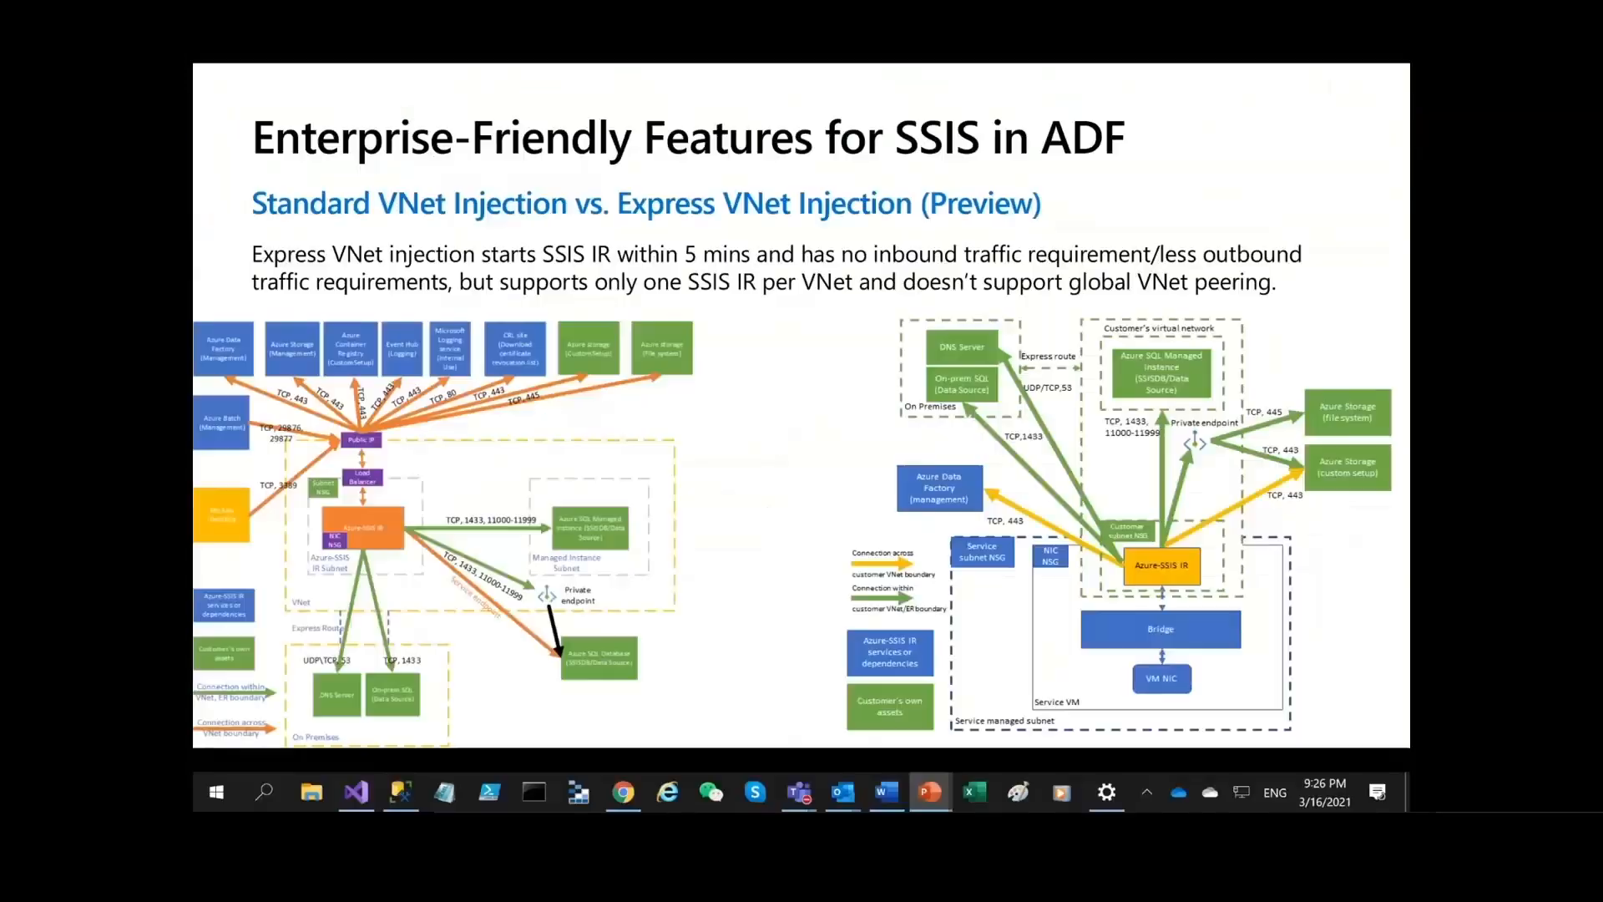
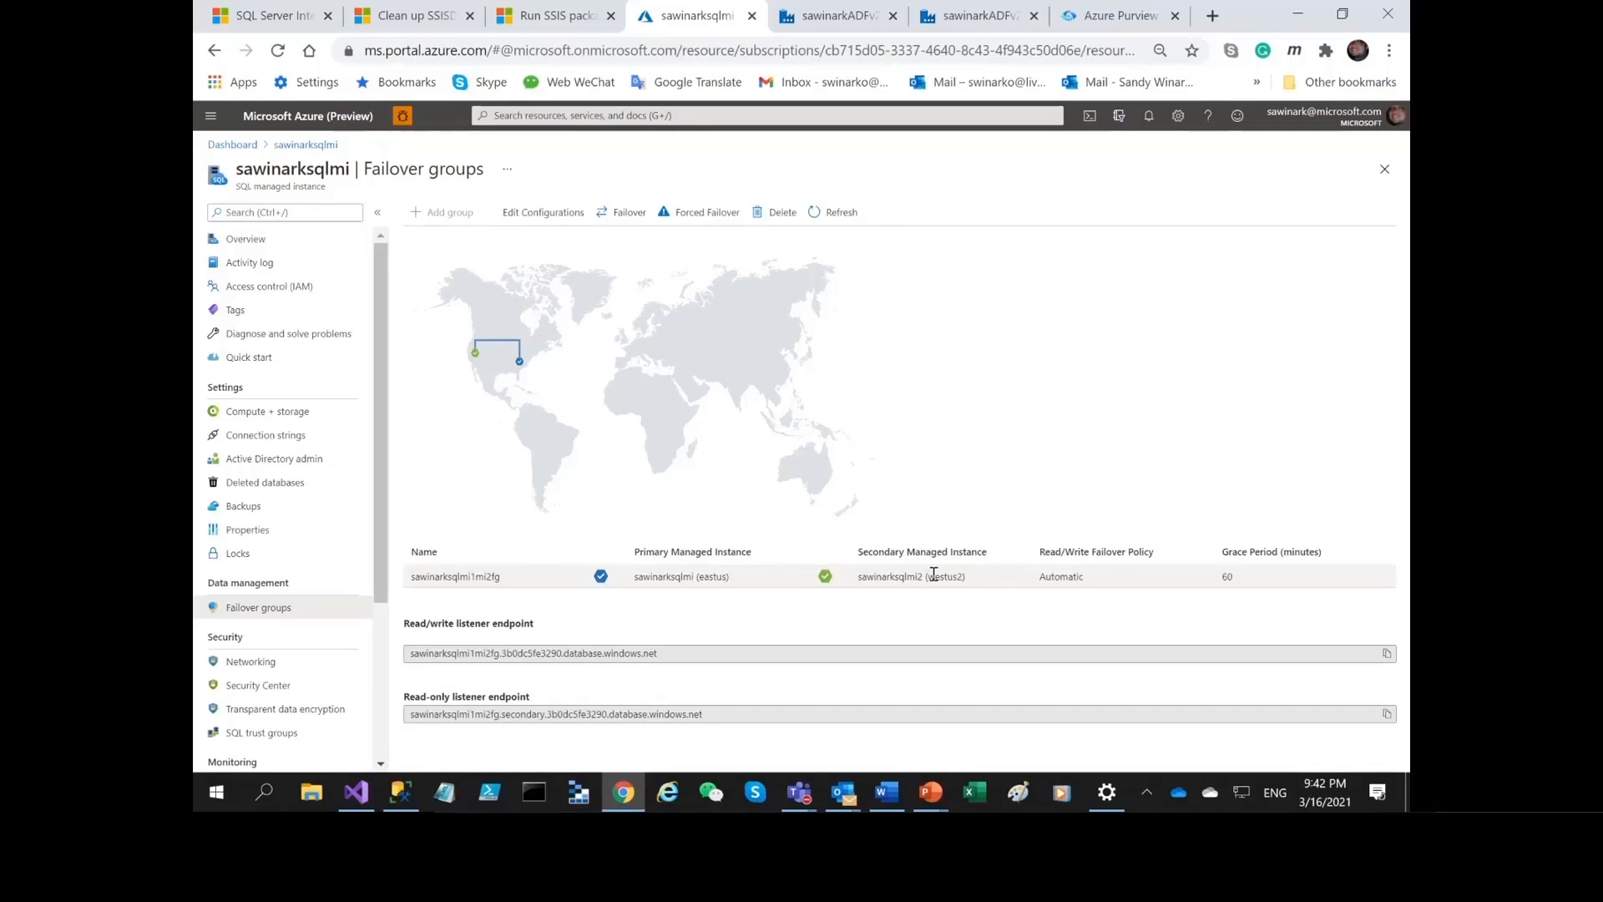
Compare the sawinarksqlmi failover group's managed instances with the mysqlmissisir monitoring details and the list of integration runtimes.
{"action": "left_click", "coordinate": [823, 18]}
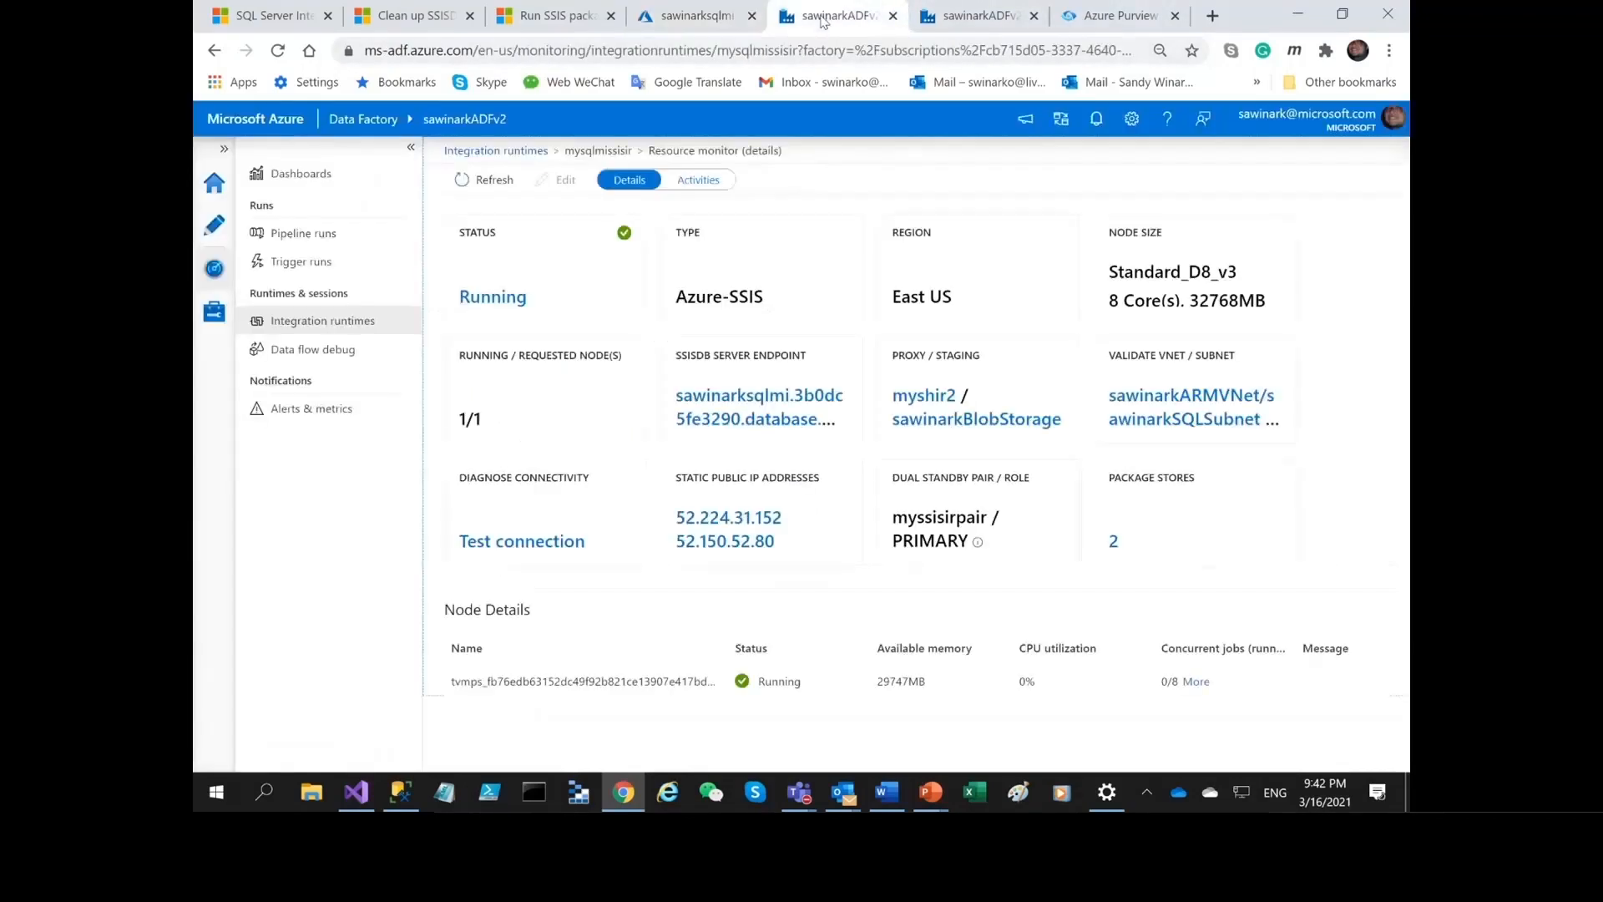
{"action": "left_click", "coordinate": [702, 17]}
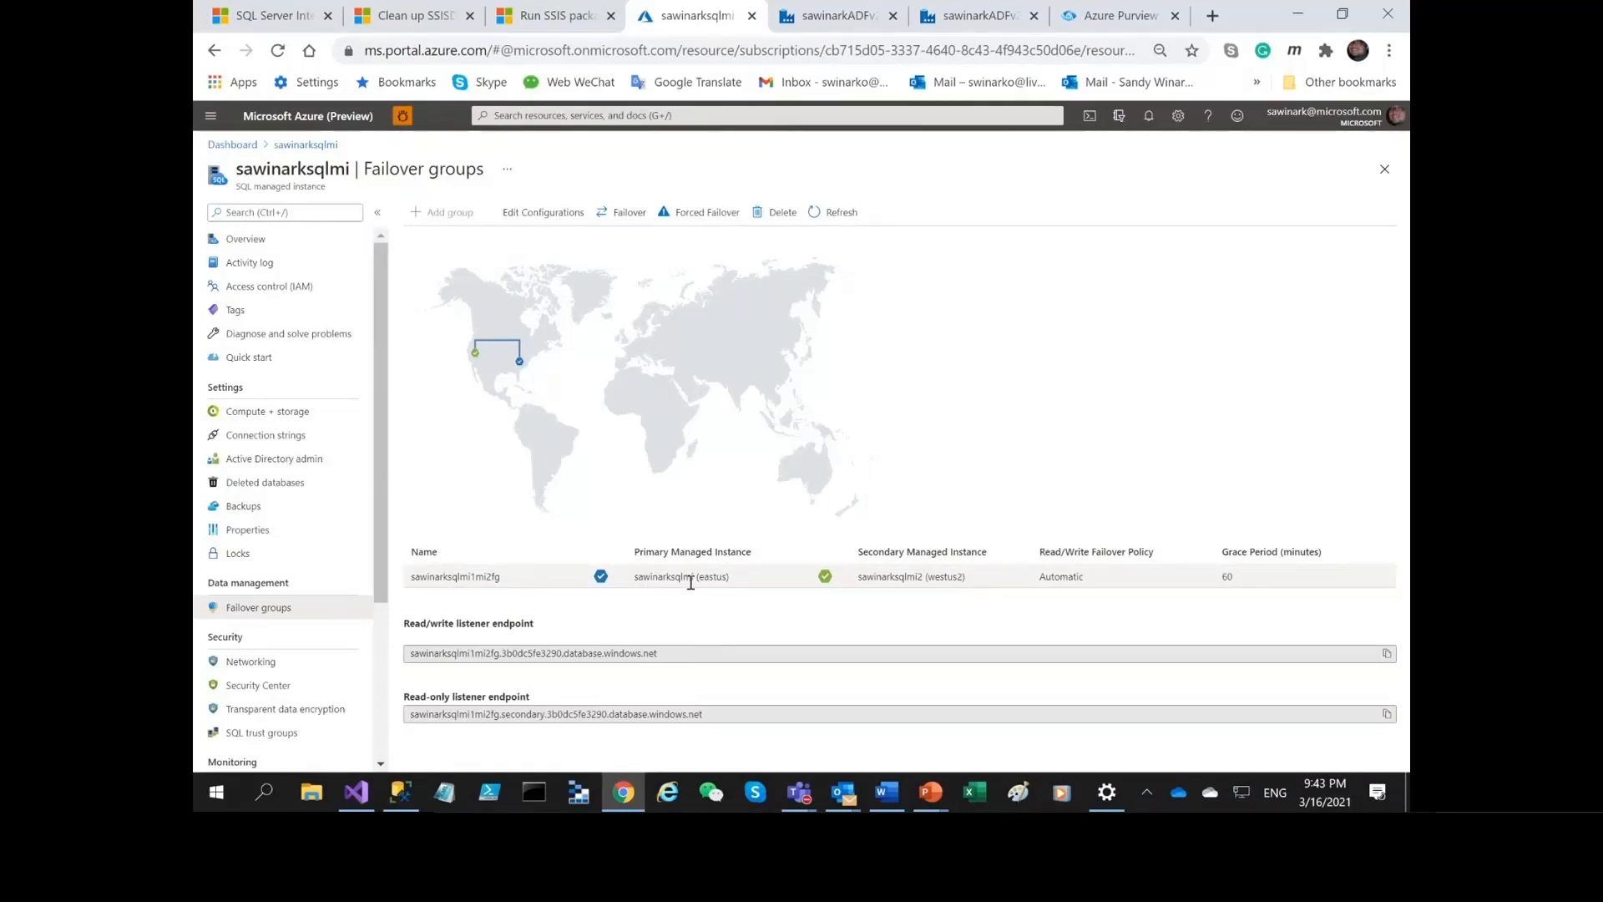
{"action": "left_click", "coordinate": [809, 15]}
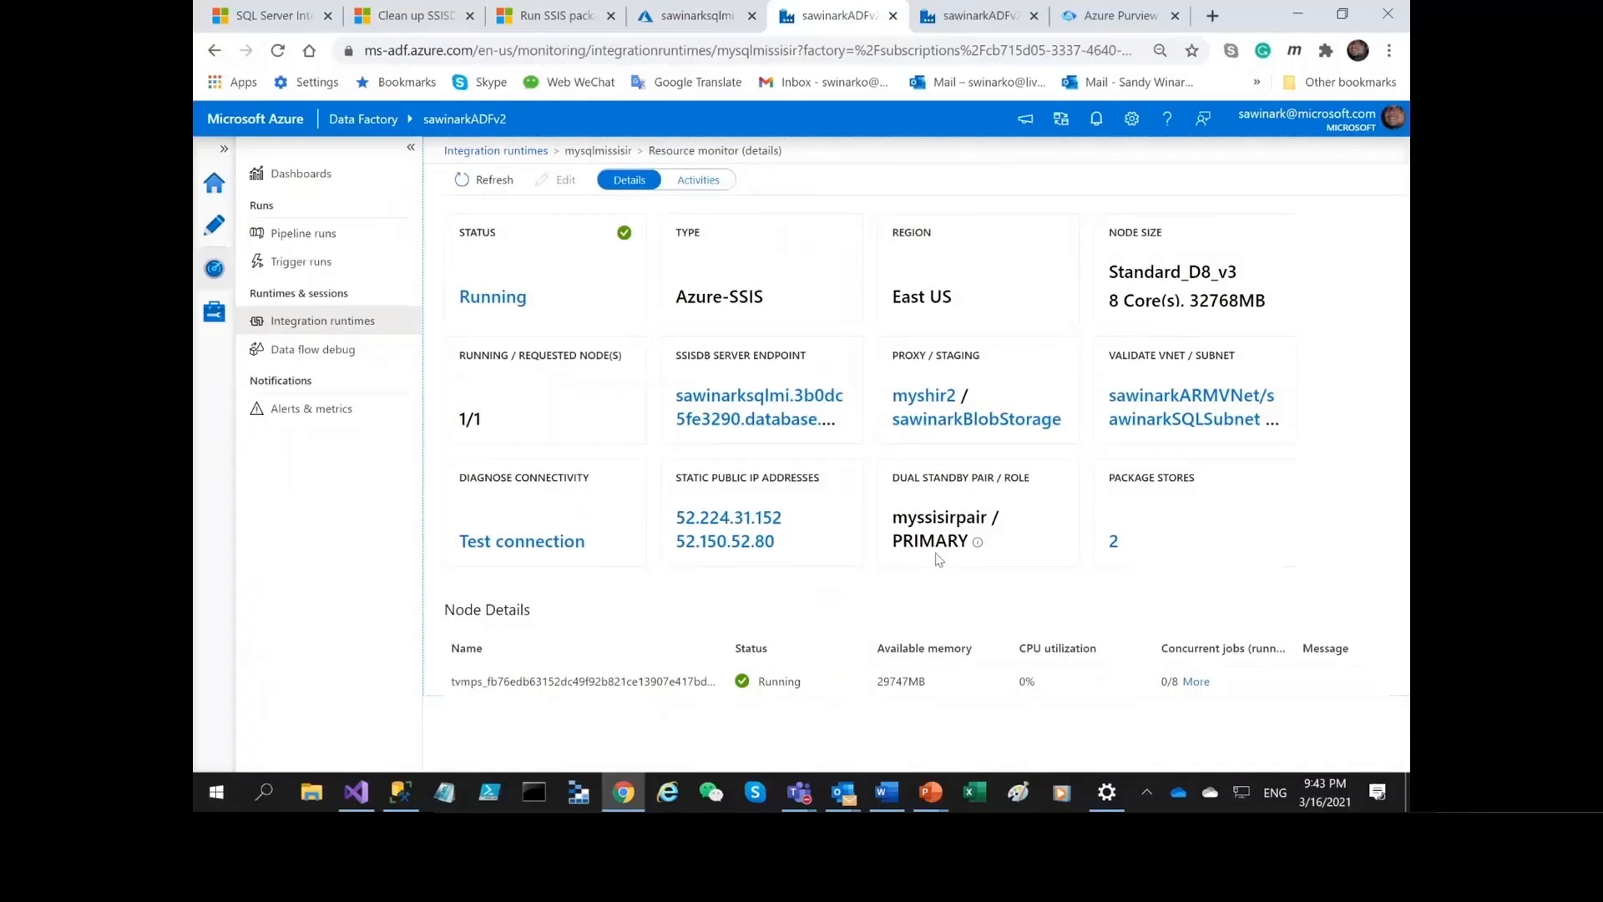
{"action": "mouse_move", "coordinate": [963, 7]}
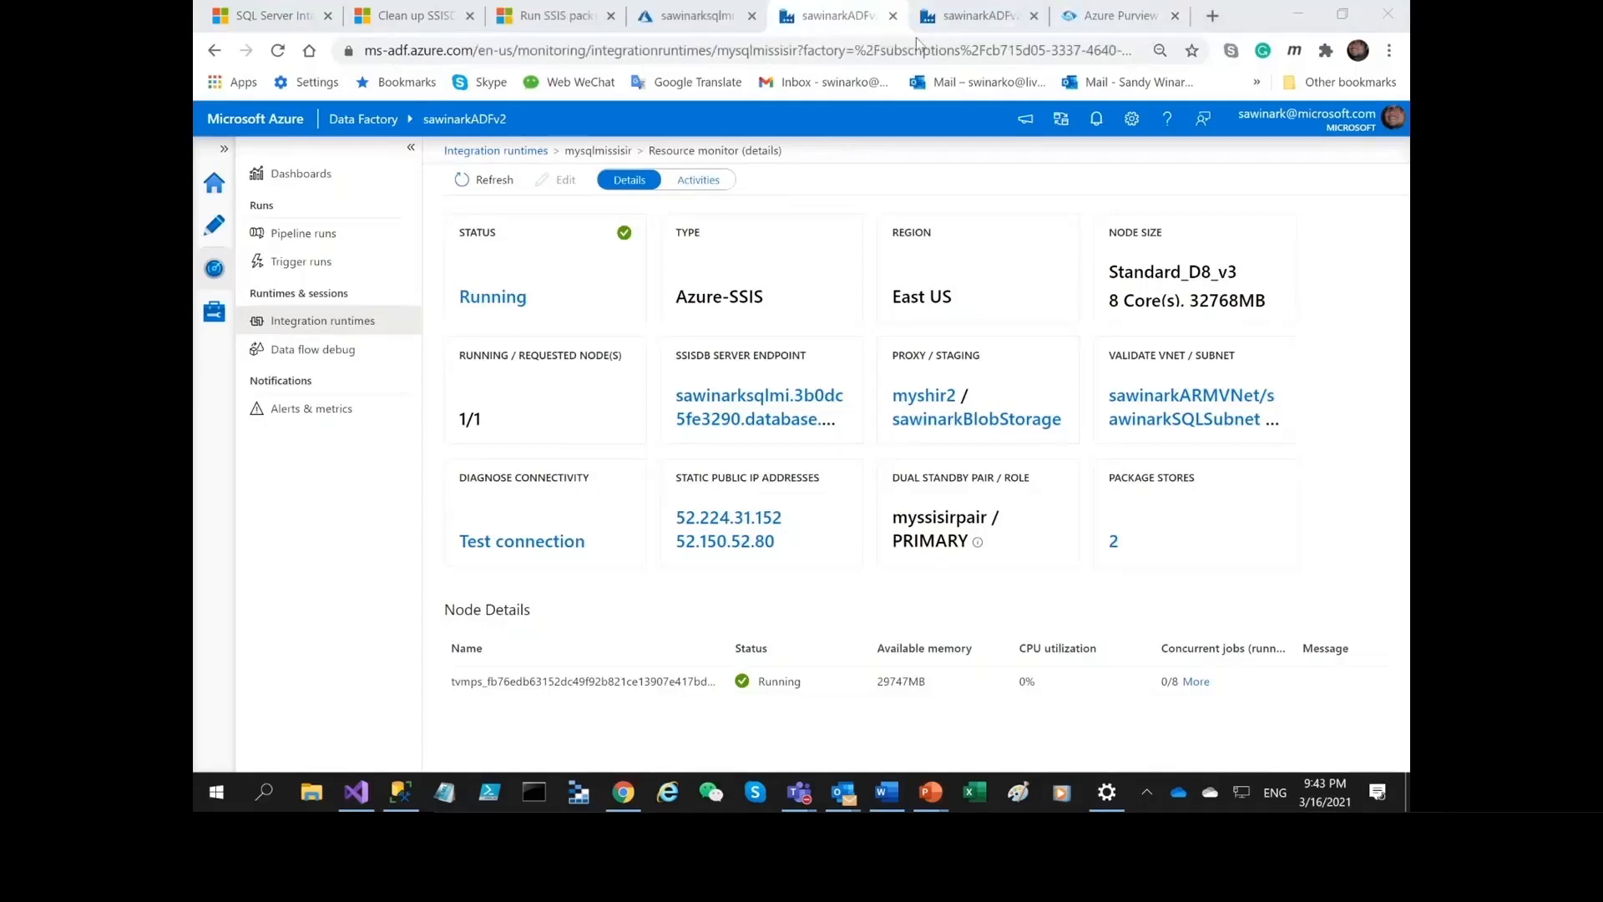
{"action": "left_click", "coordinate": [979, 18]}
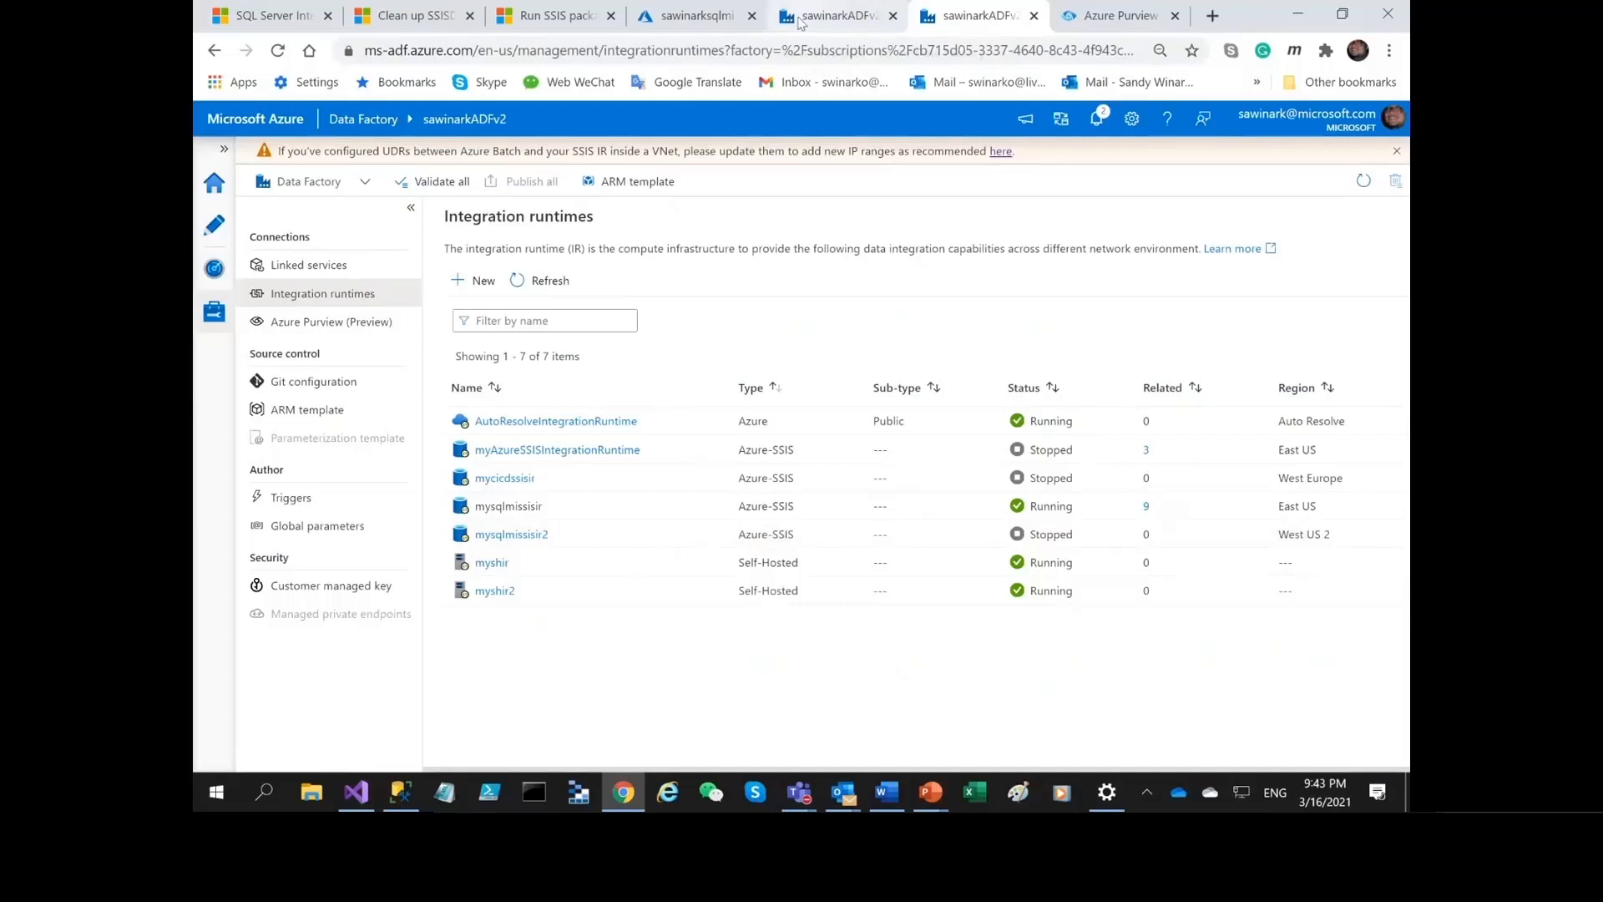
{"action": "left_click", "coordinate": [797, 17]}
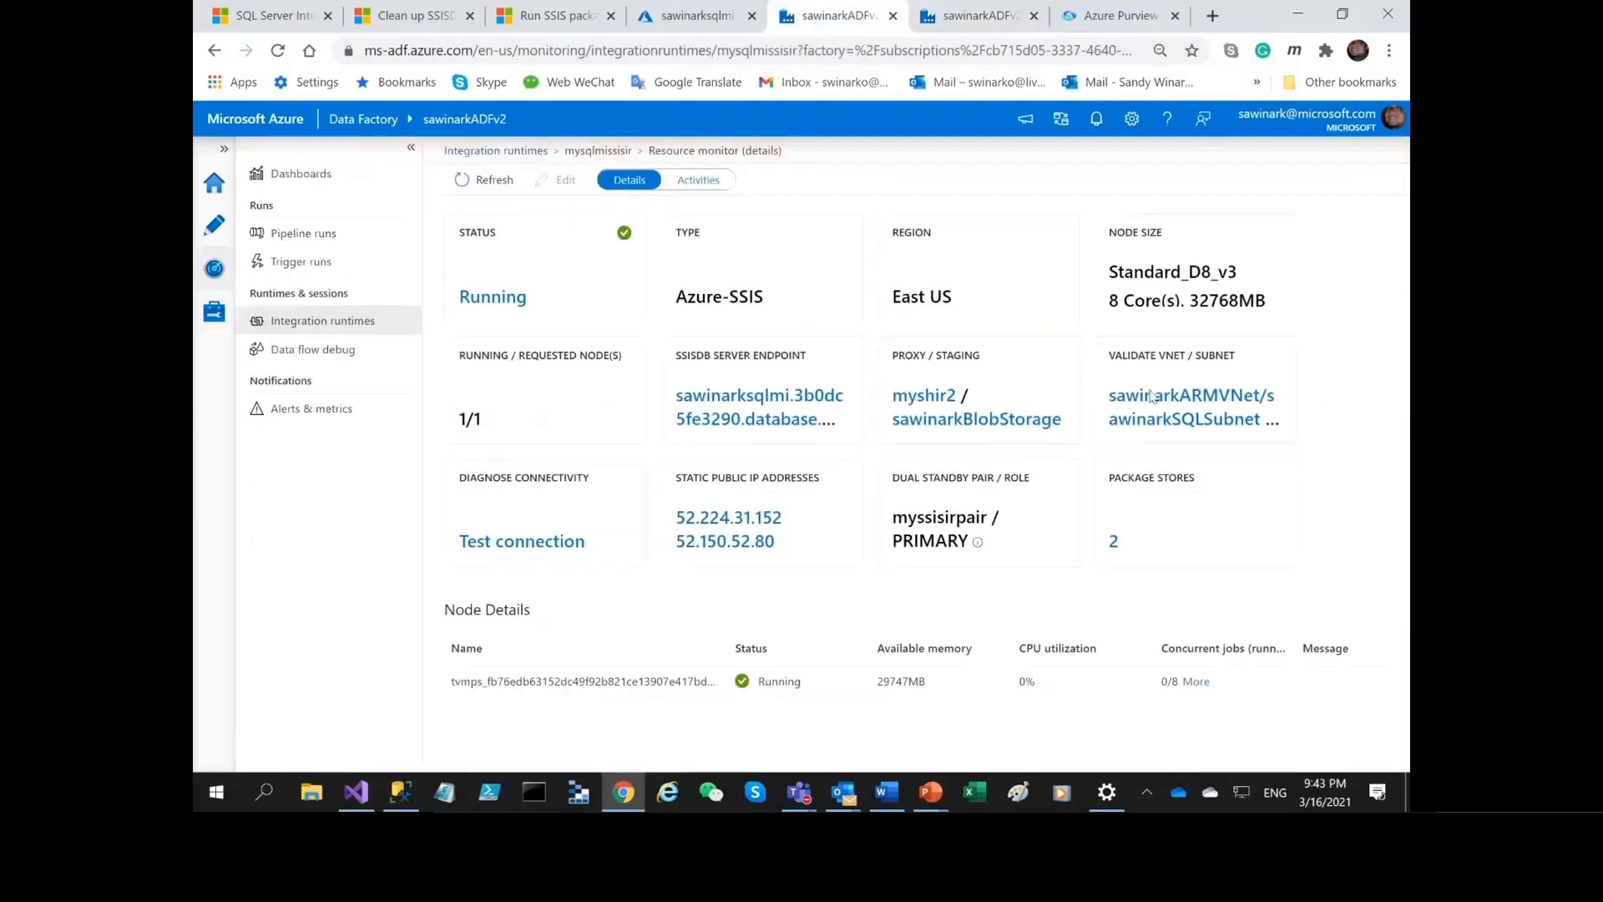
Refresh the mysqlmissisir monitoring details, look over its VNet validation settings and cancel without validating.
{"action": "left_click", "coordinate": [488, 174]}
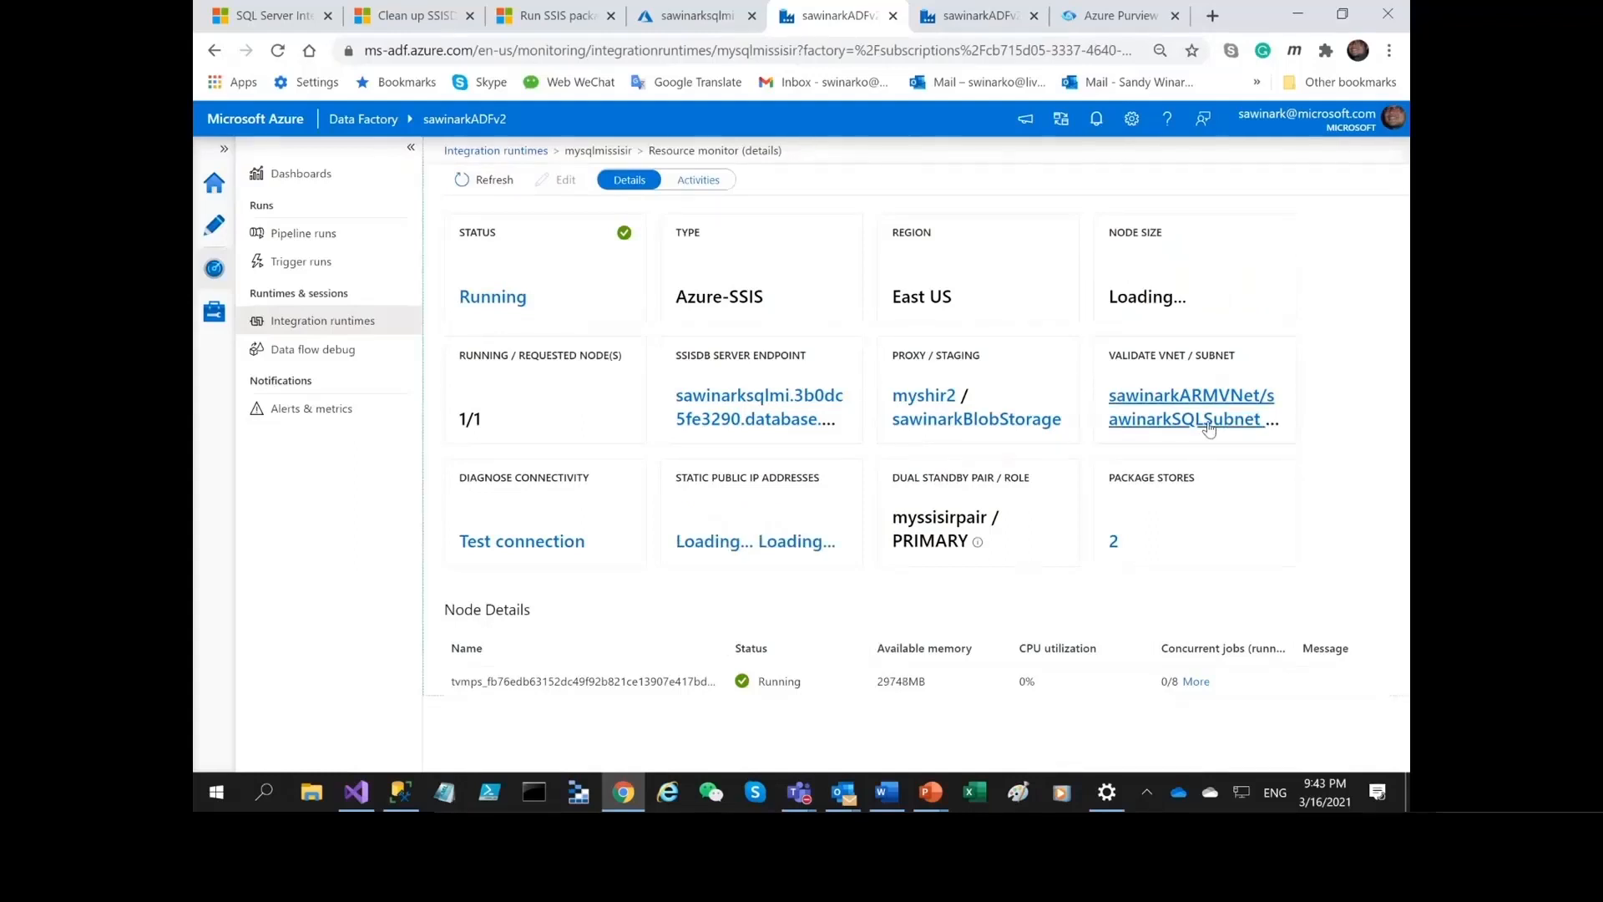
{"action": "left_click", "coordinate": [1208, 428]}
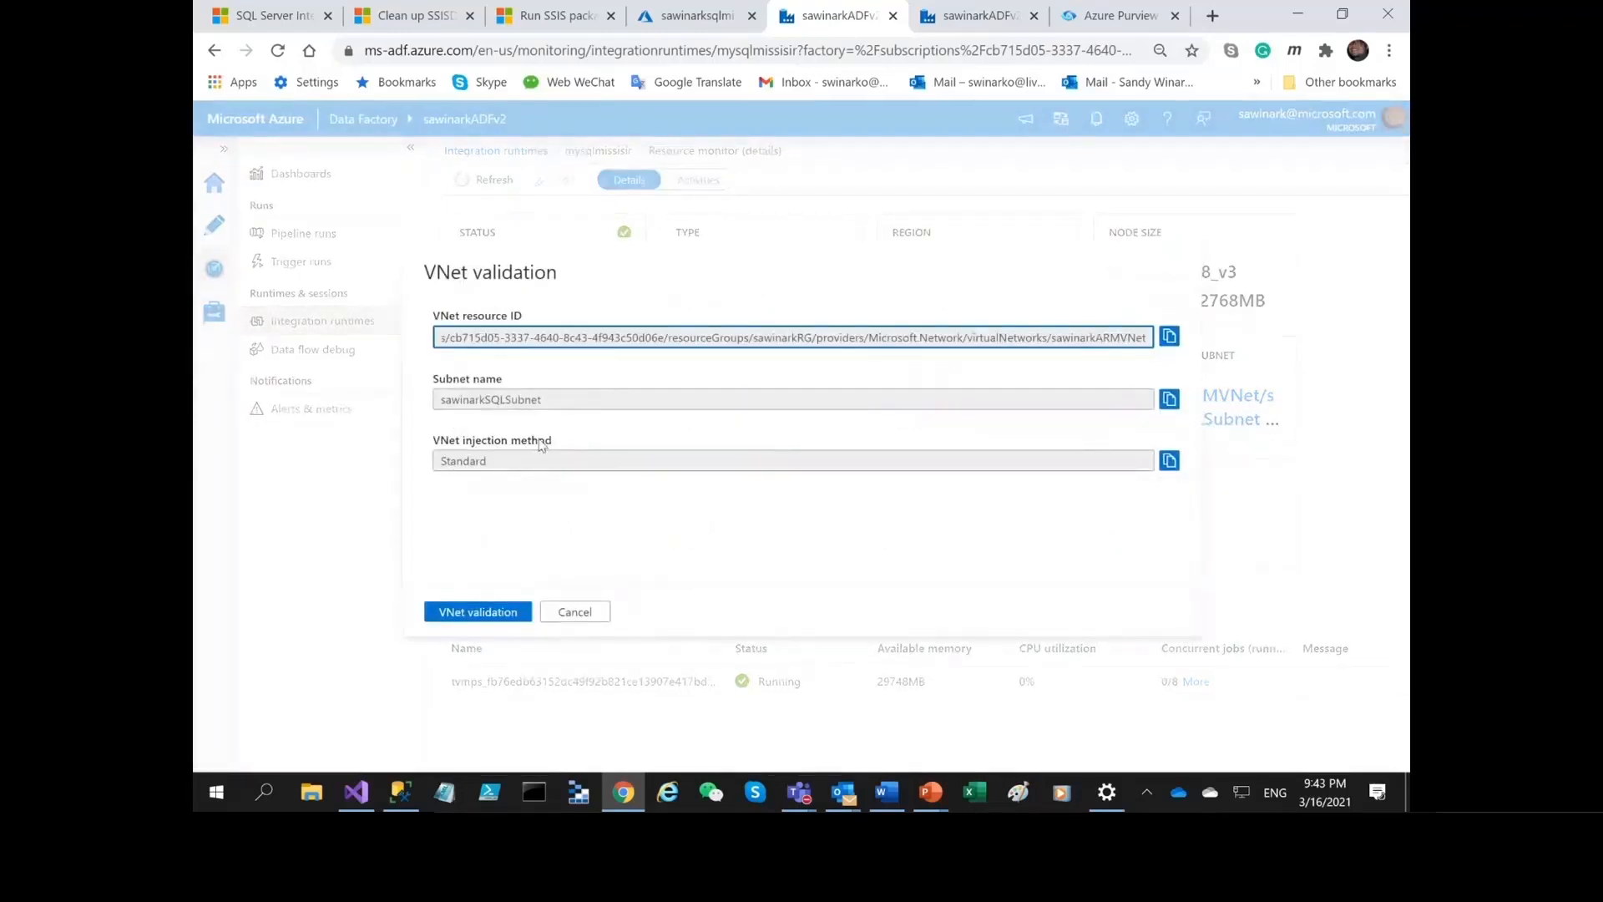
{"action": "left_click", "coordinate": [575, 612]}
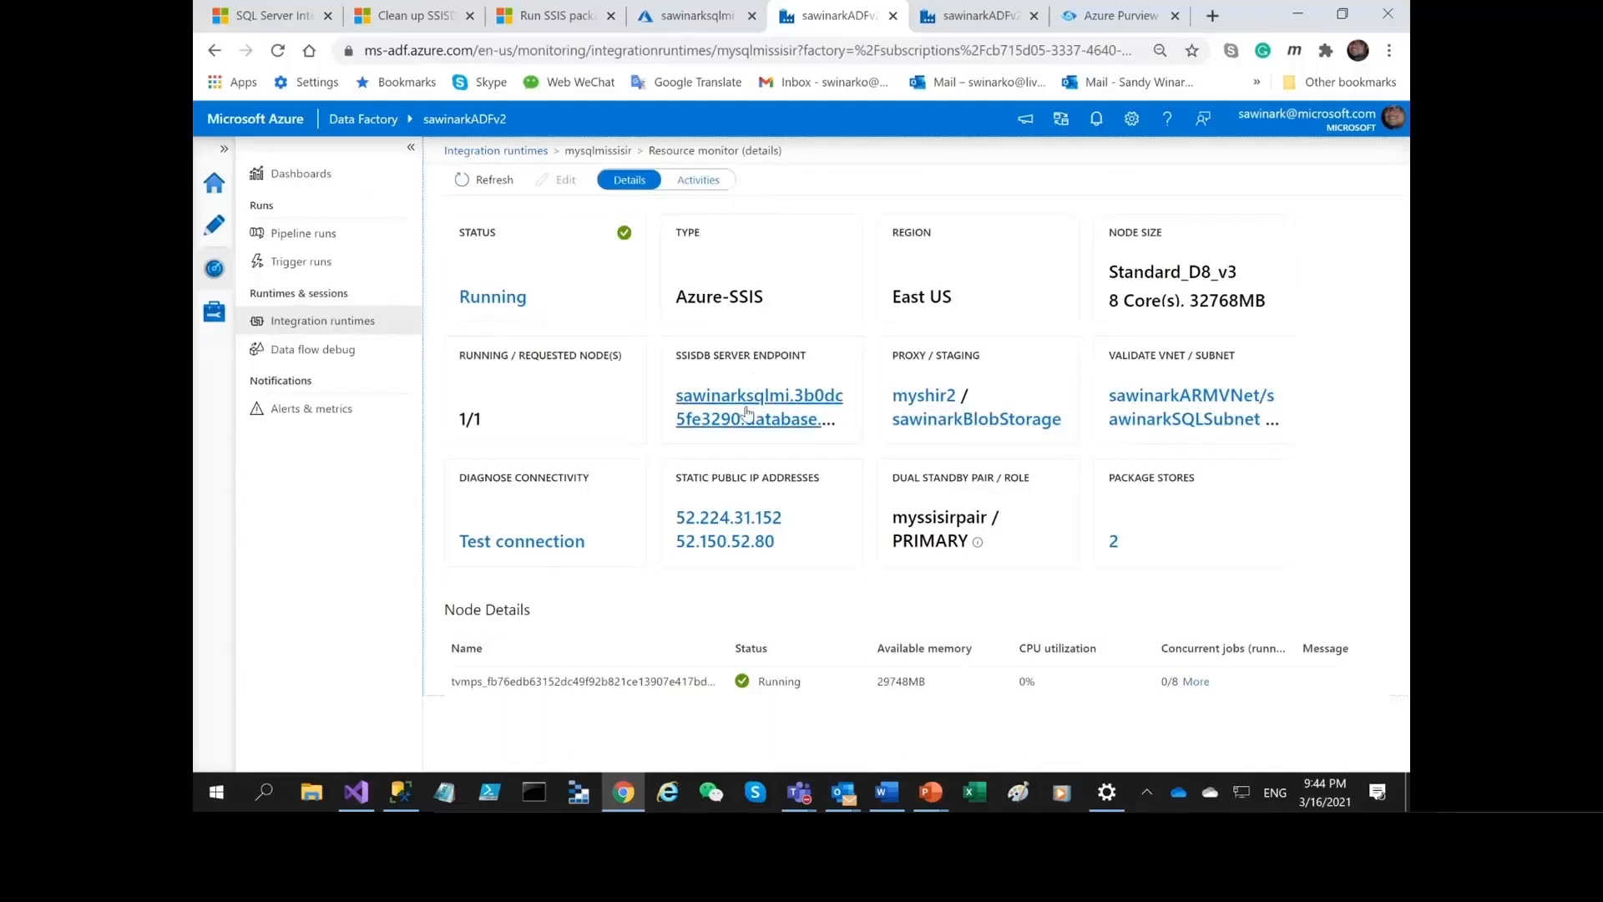
Open mysqlmissisir2 for editing and check its edition and SQL Server license options, keeping the existing license saving set to Yes.
{"action": "left_click", "coordinate": [969, 24]}
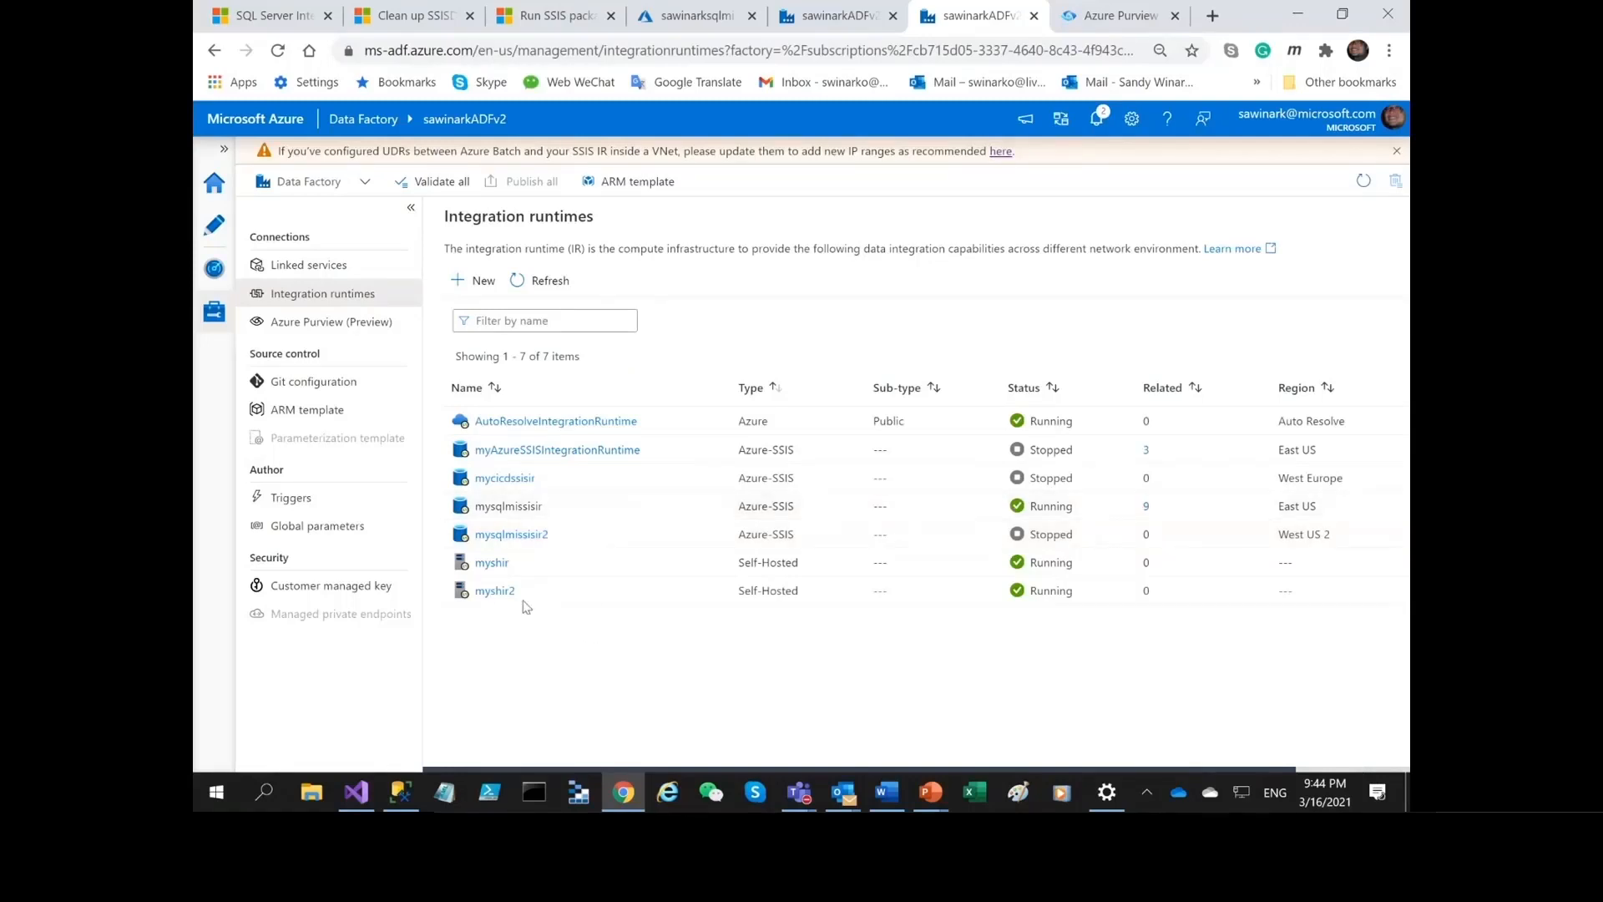
{"action": "left_click", "coordinate": [505, 536]}
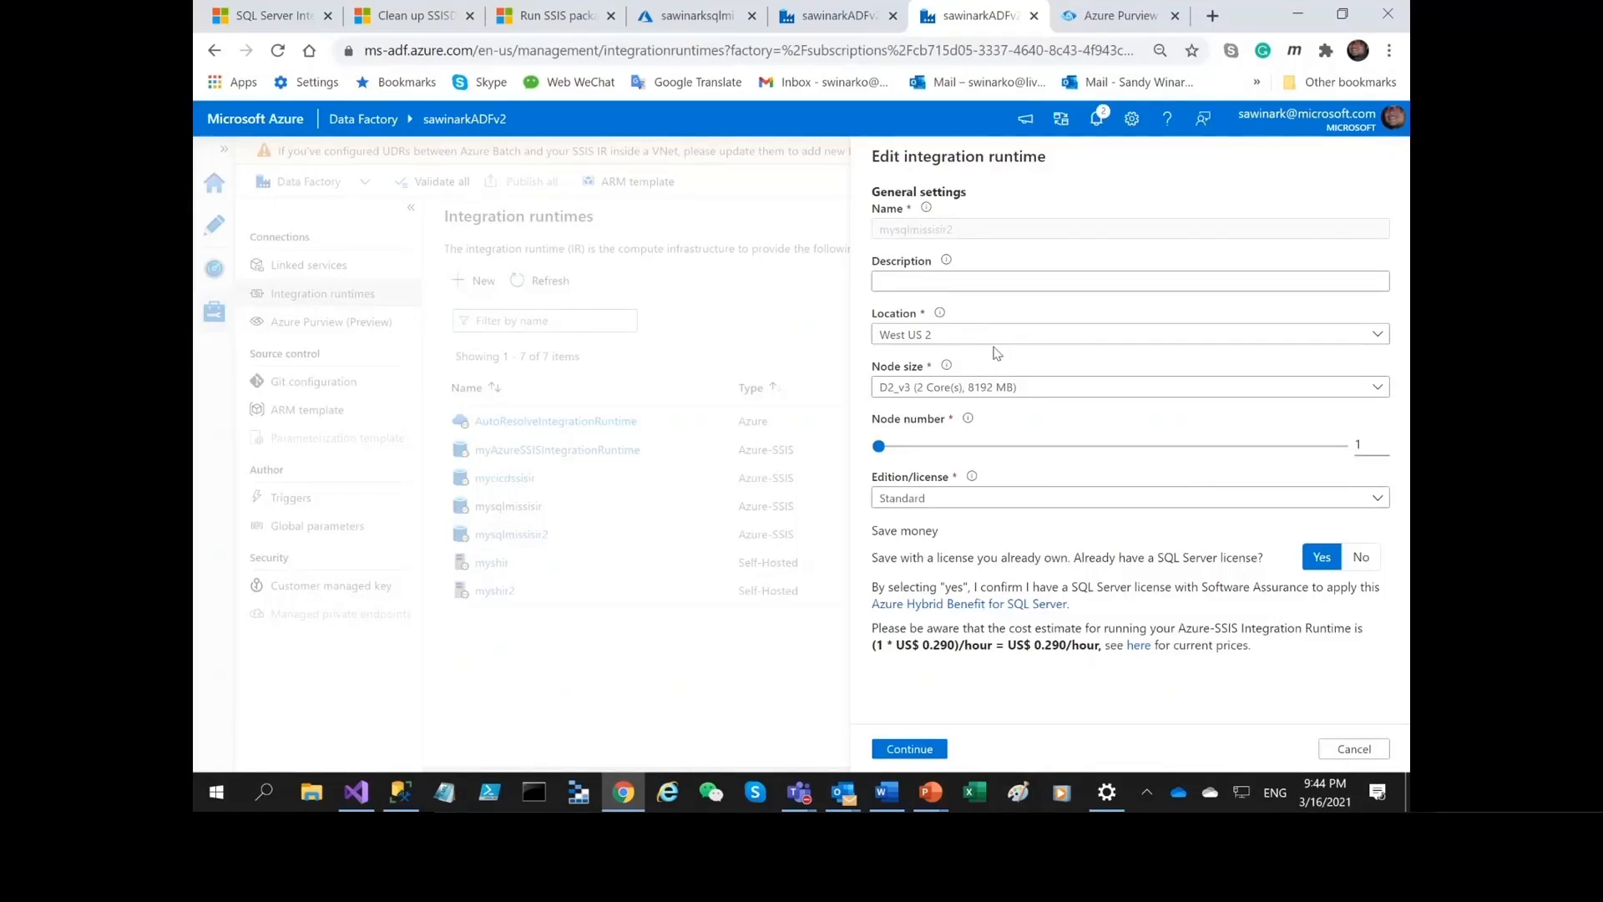
{"action": "left_click", "coordinate": [904, 505]}
{"action": "left_click", "coordinate": [903, 506]}
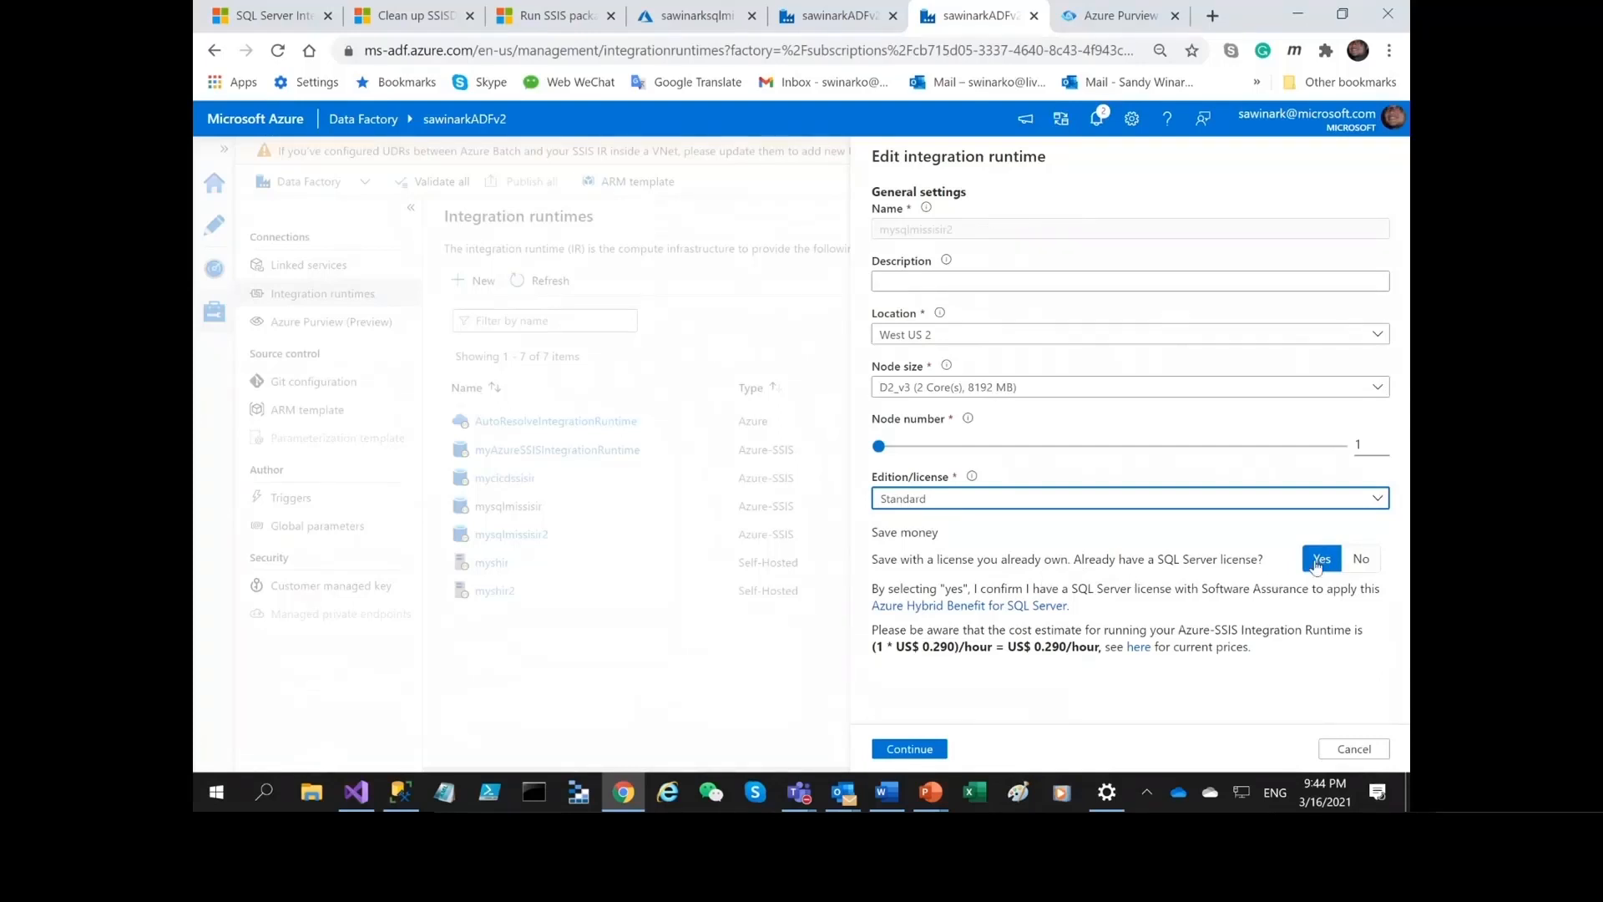
{"action": "left_click", "coordinate": [1355, 567]}
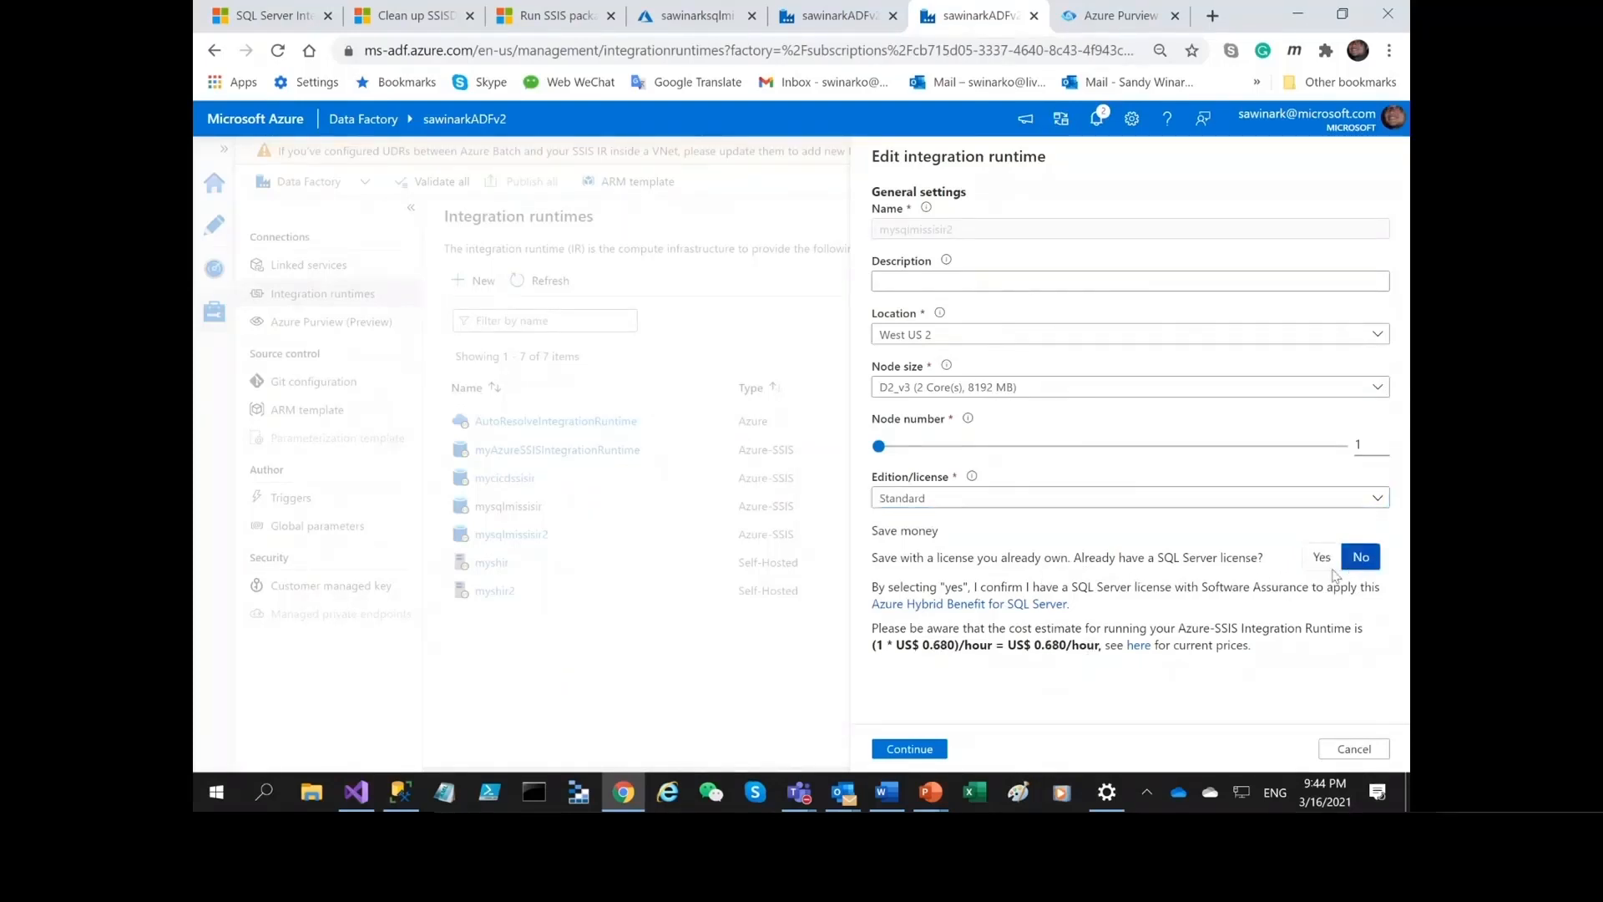
{"action": "left_click", "coordinate": [1323, 567]}
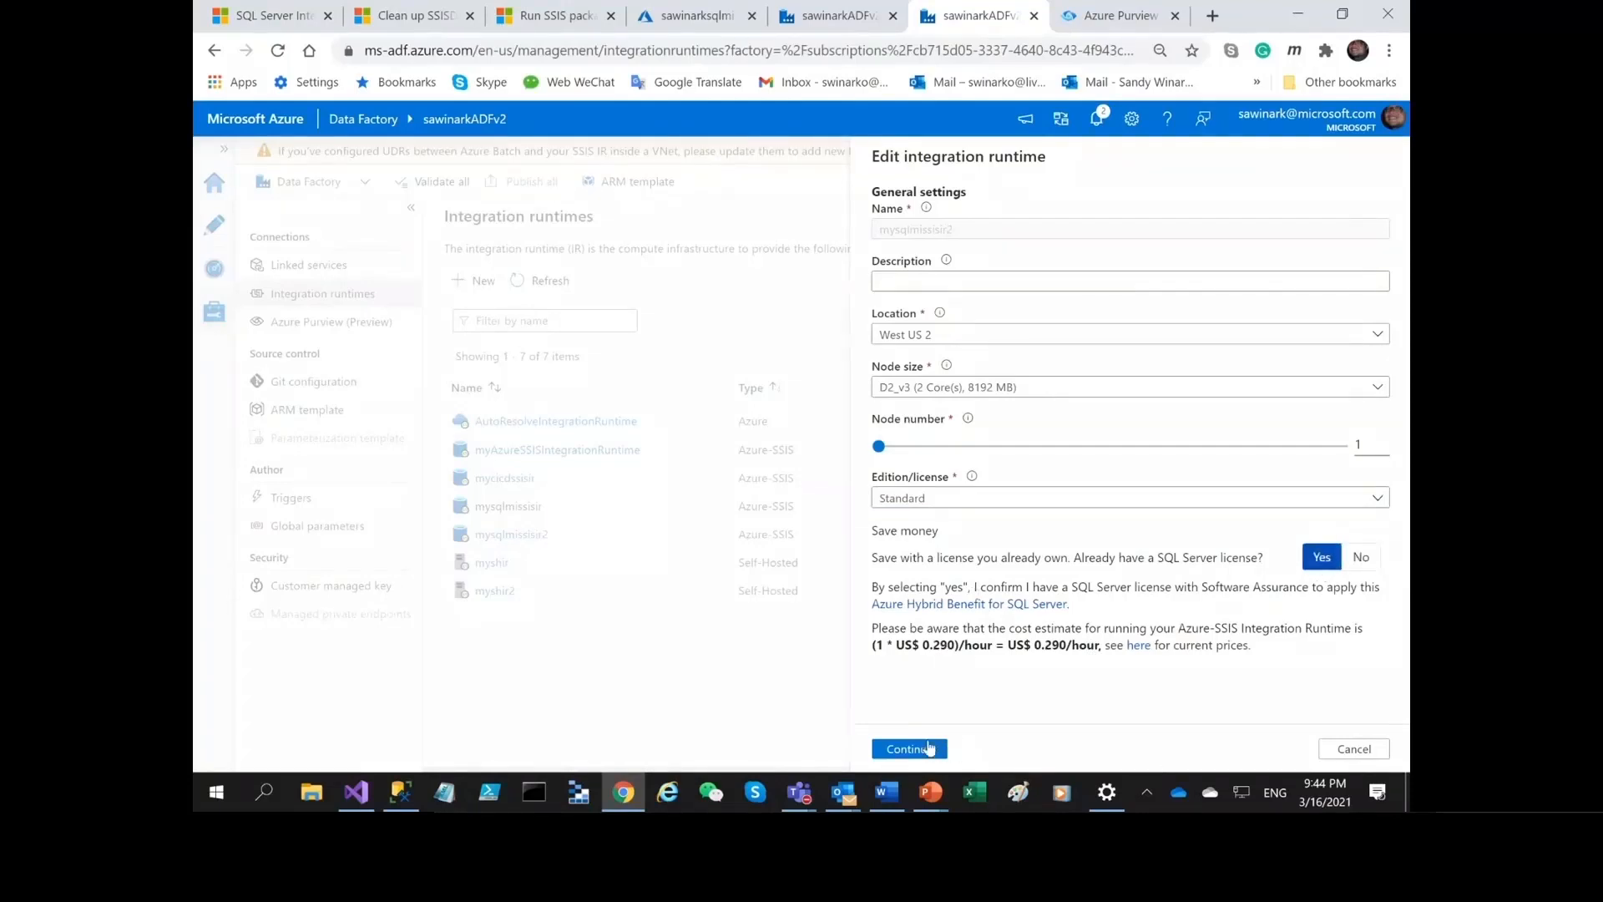
Proceed to the deployment settings of mysqlmissisir2 and compare its dual standby pair name with the one on the mysqlmissisir monitoring page.
{"action": "left_click", "coordinate": [926, 748]}
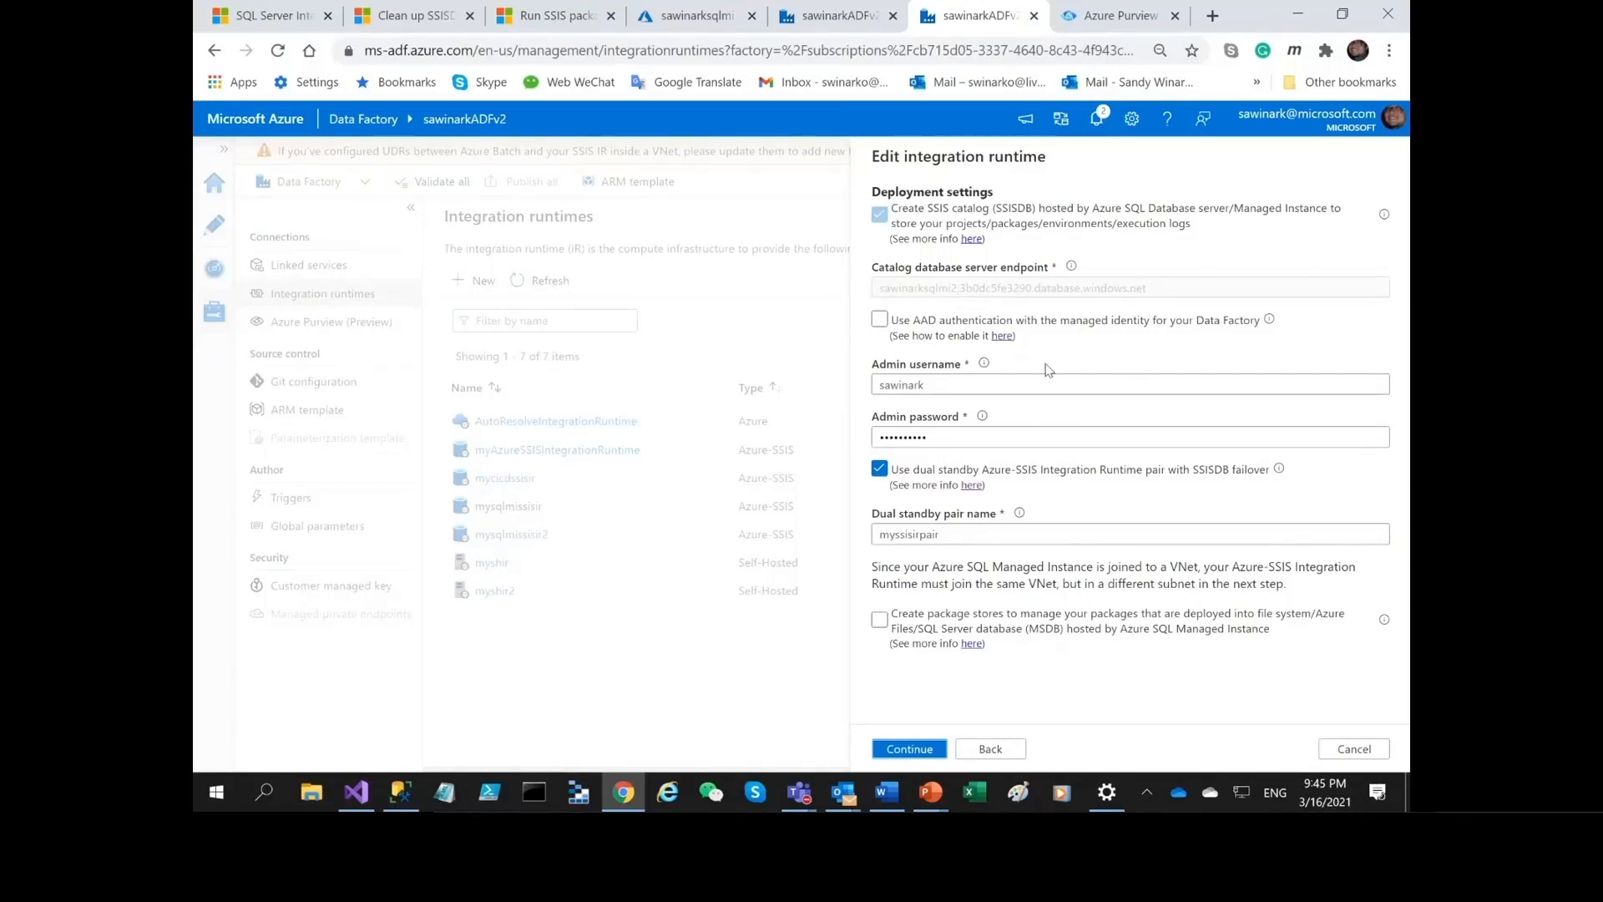
{"action": "left_click", "coordinate": [1169, 324]}
{"action": "left_click", "coordinate": [833, 17]}
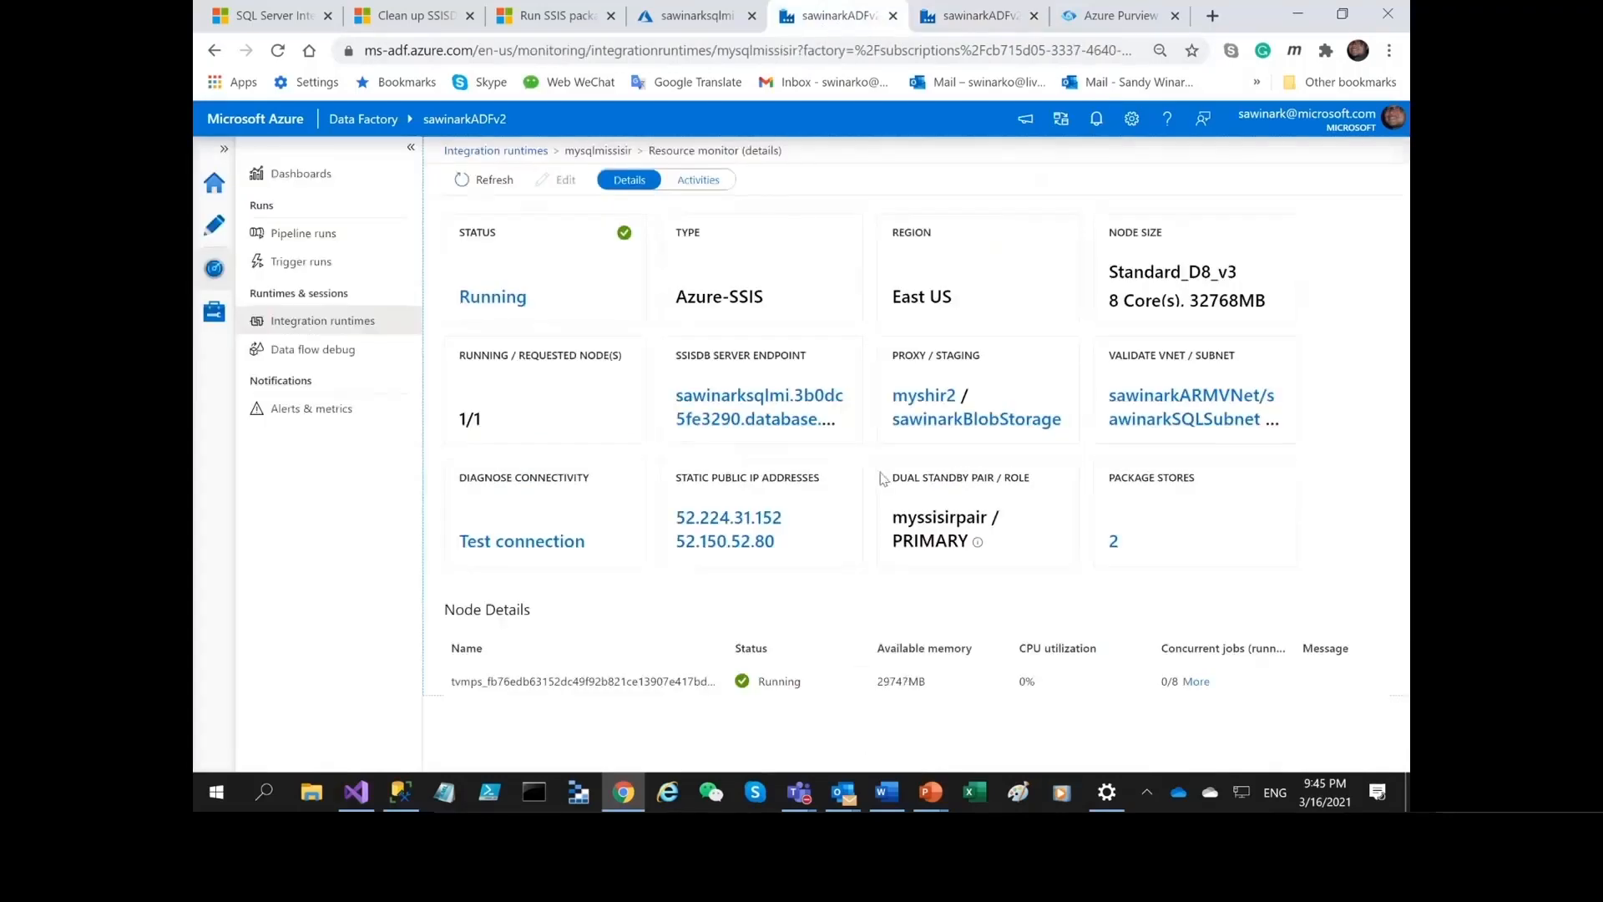
{"action": "left_click_drag", "start_coordinate": [906, 523], "coordinate": [975, 518]}
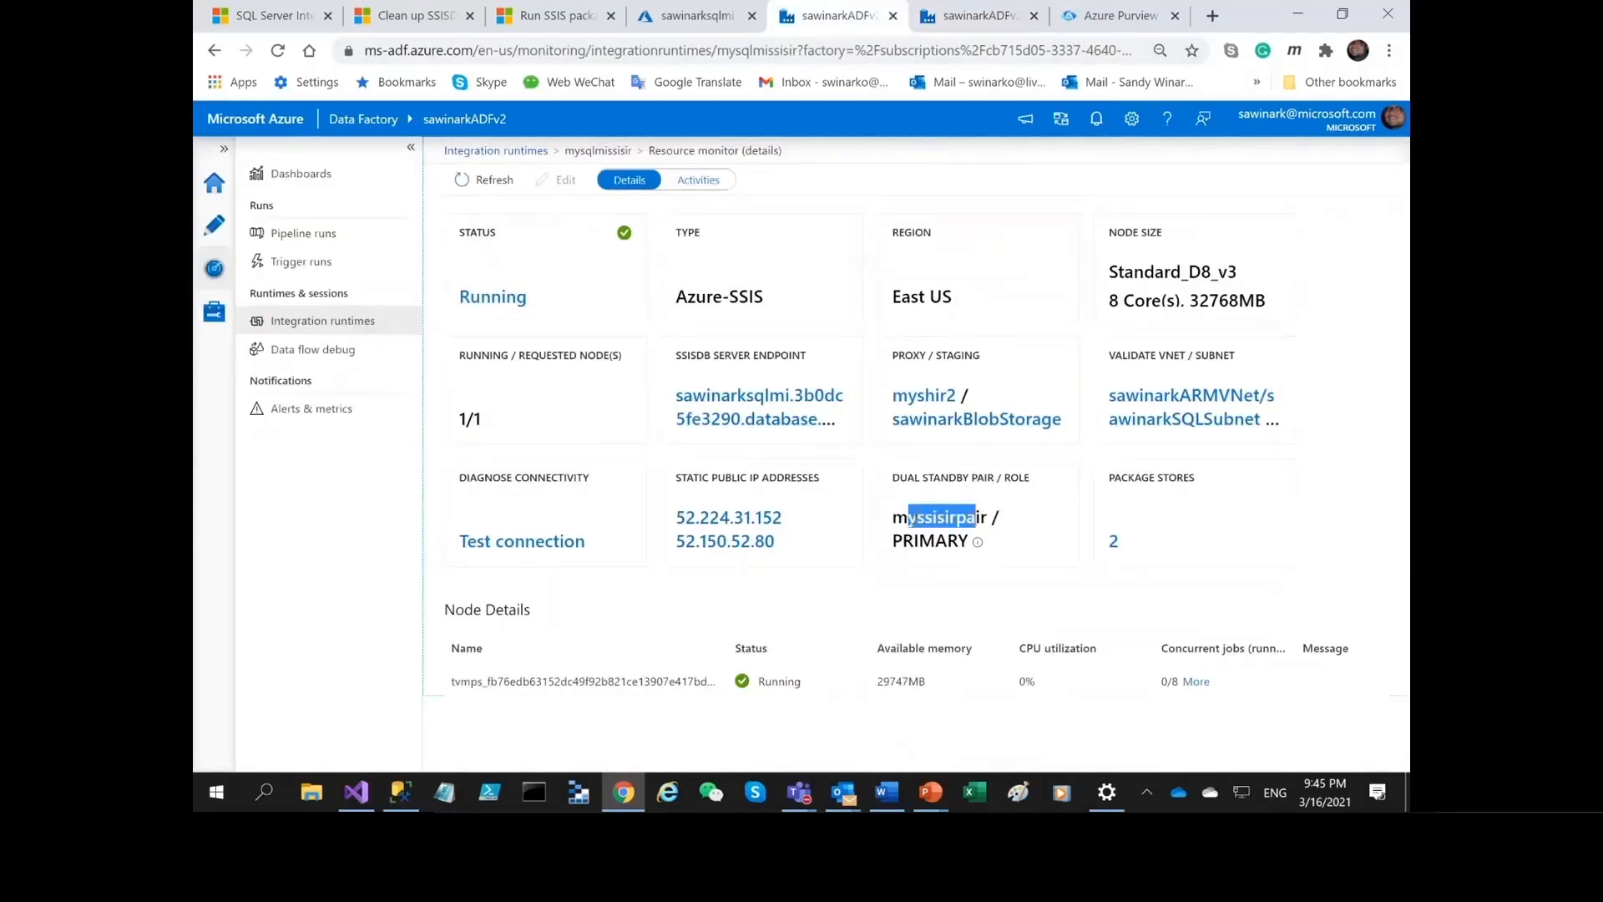
{"action": "double_click", "coordinate": [975, 518]}
{"action": "left_click", "coordinate": [978, 16]}
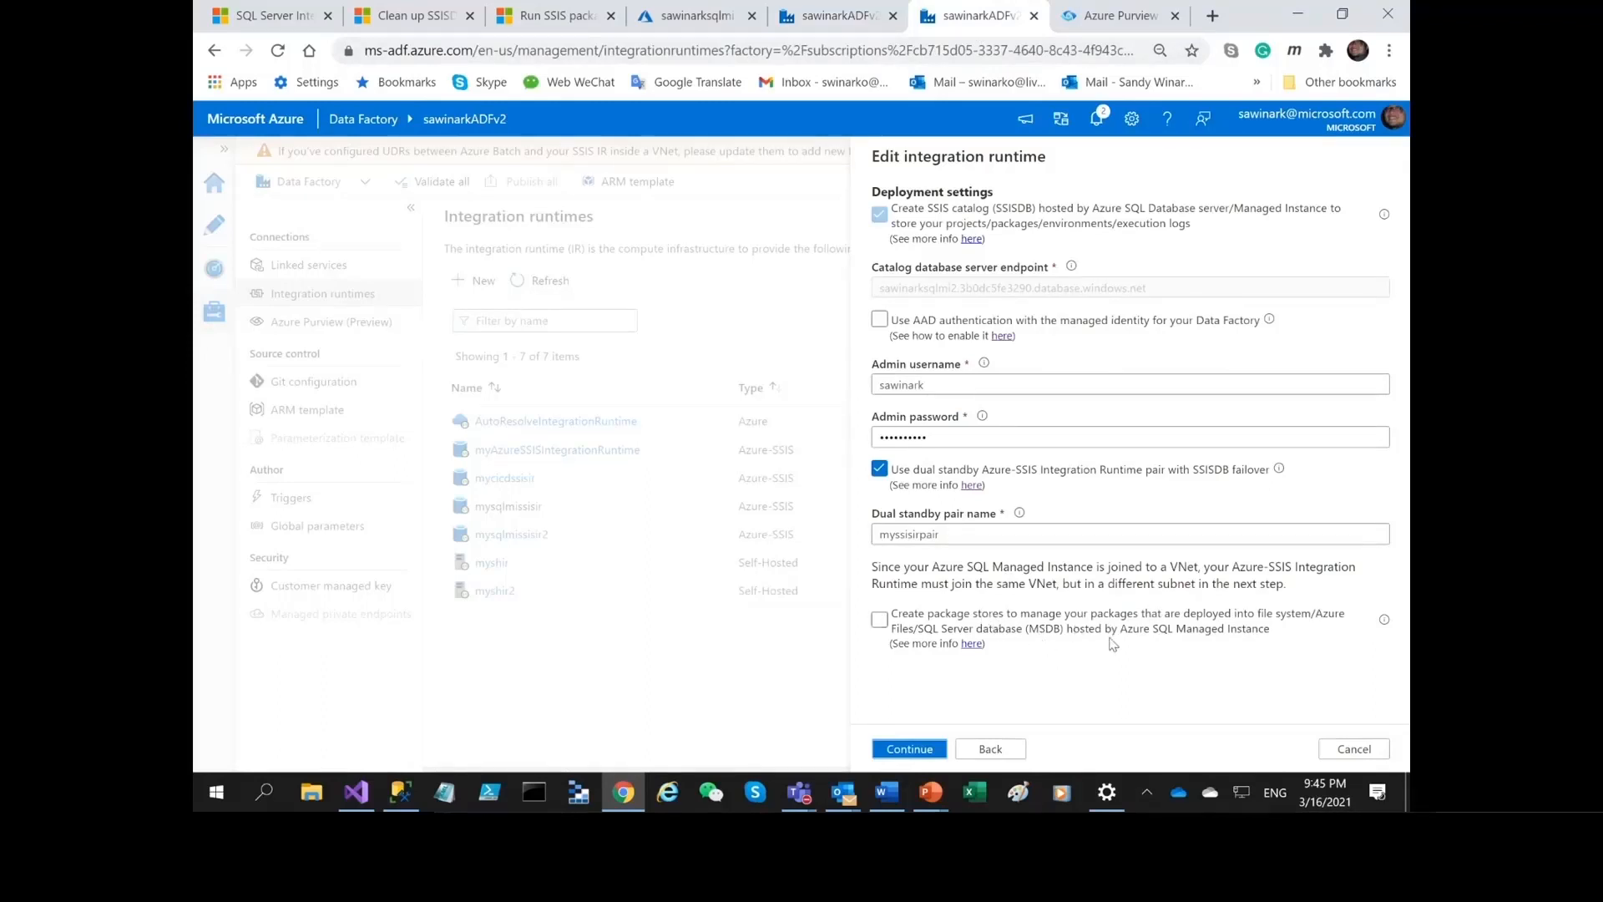
Check the package stores option, leave it disabled and proceed to the advanced settings.
{"action": "left_click", "coordinate": [879, 623]}
{"action": "left_click", "coordinate": [876, 627]}
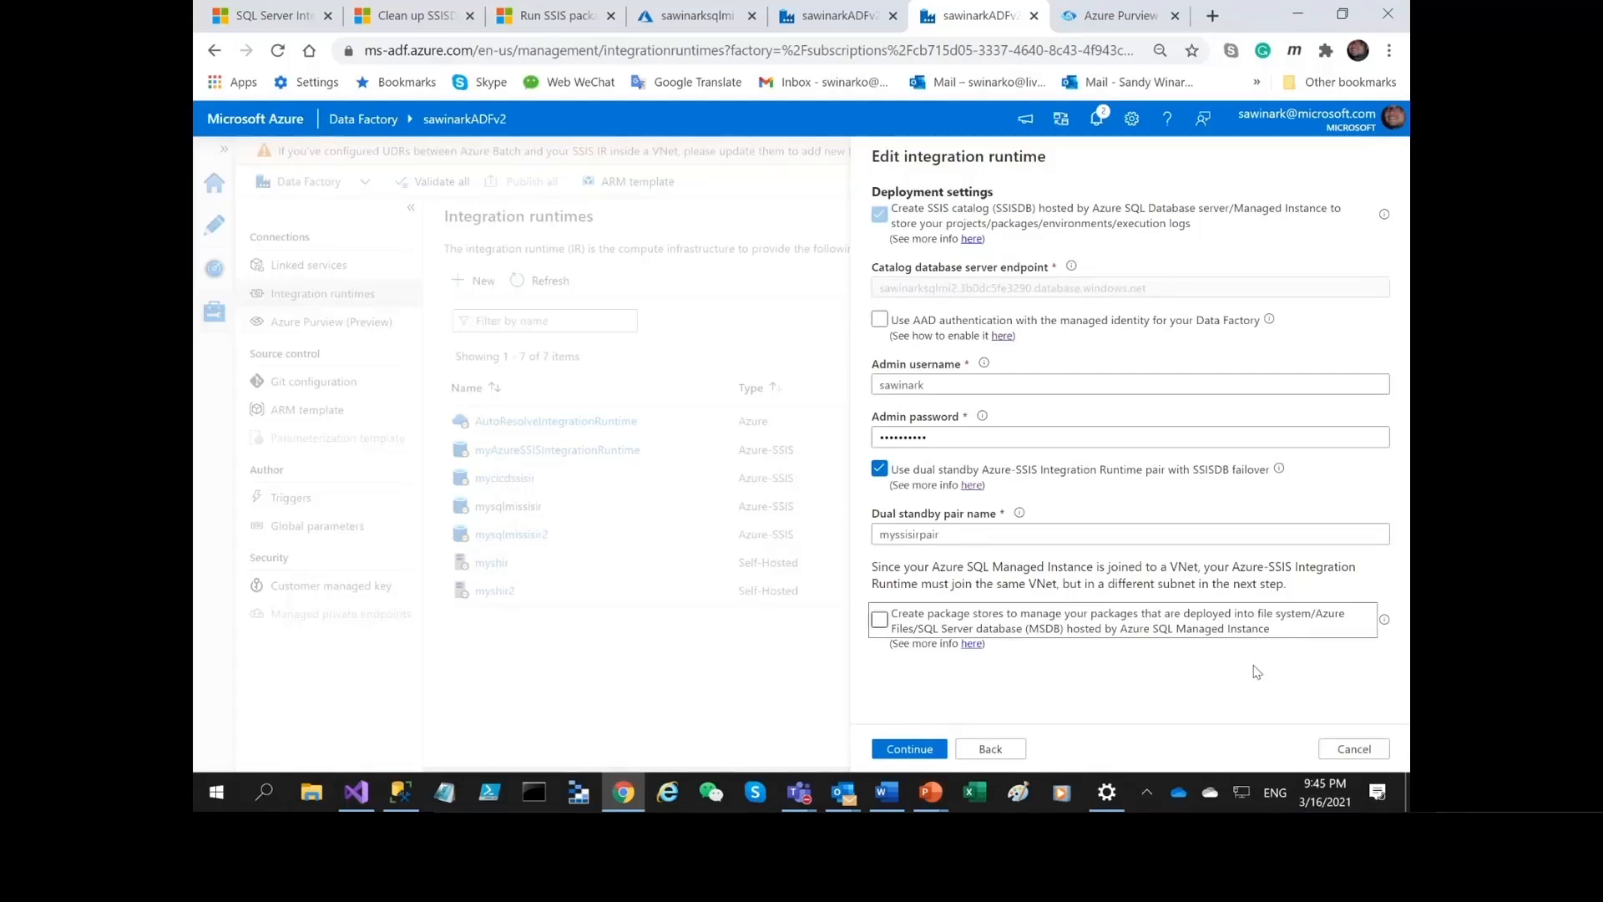
{"action": "left_click", "coordinate": [908, 749]}
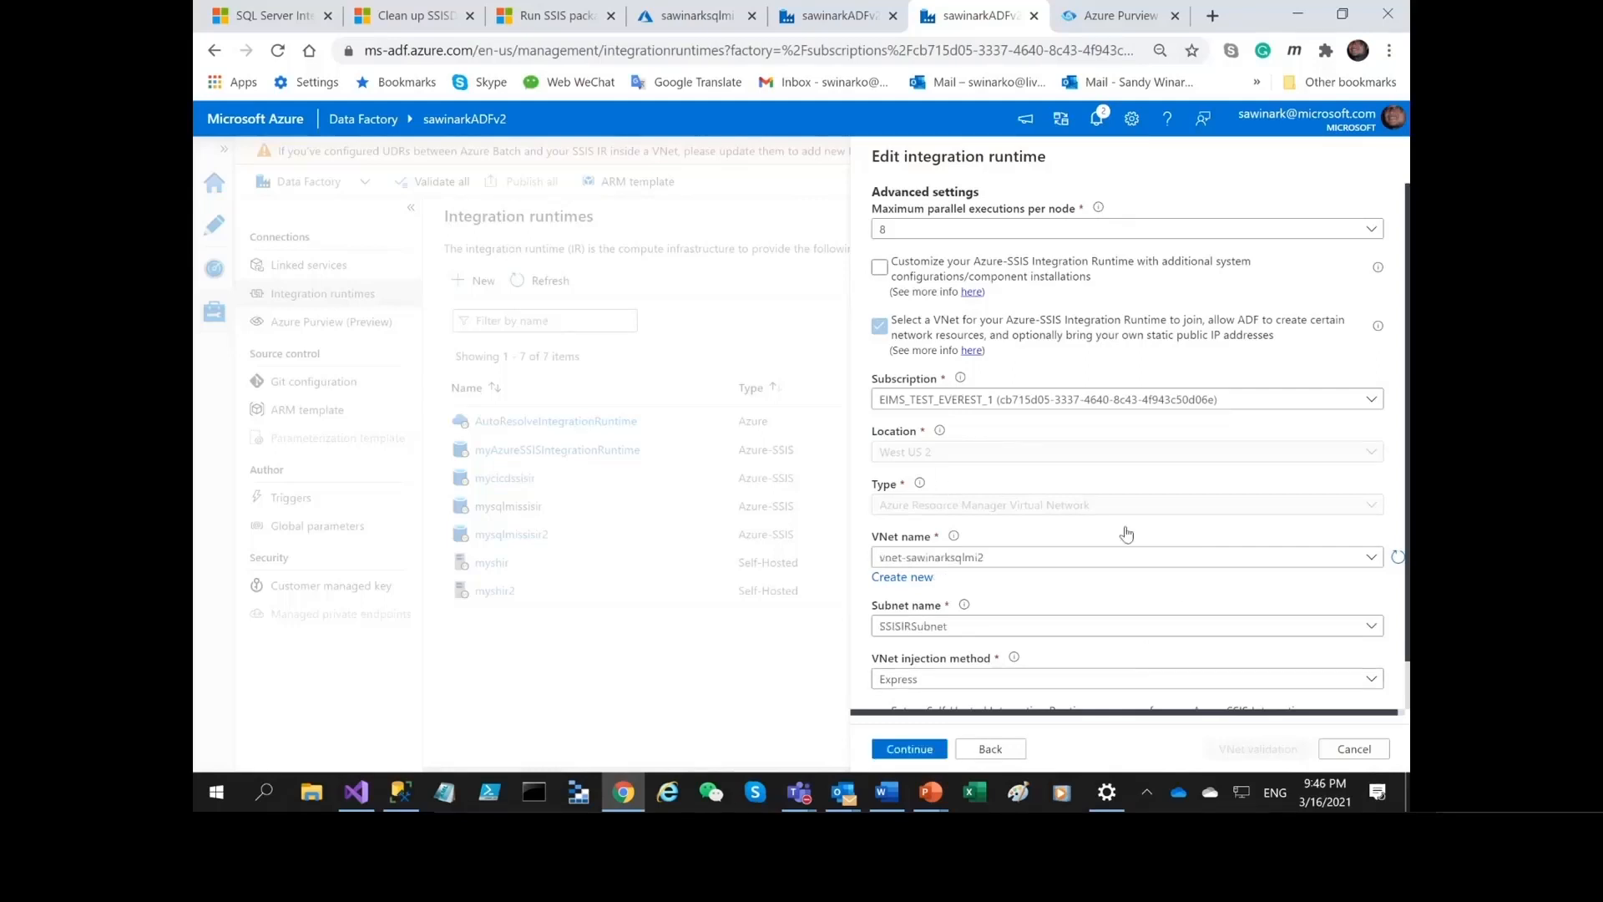
Review the VNet and subnet settings and select Express as the VNet injection method.
{"action": "scroll", "coordinate": [1173, 455], "scroll_direction": "down", "scroll_amount": 1}
{"action": "scroll", "coordinate": [1173, 455], "scroll_direction": "down", "scroll_amount": 1}
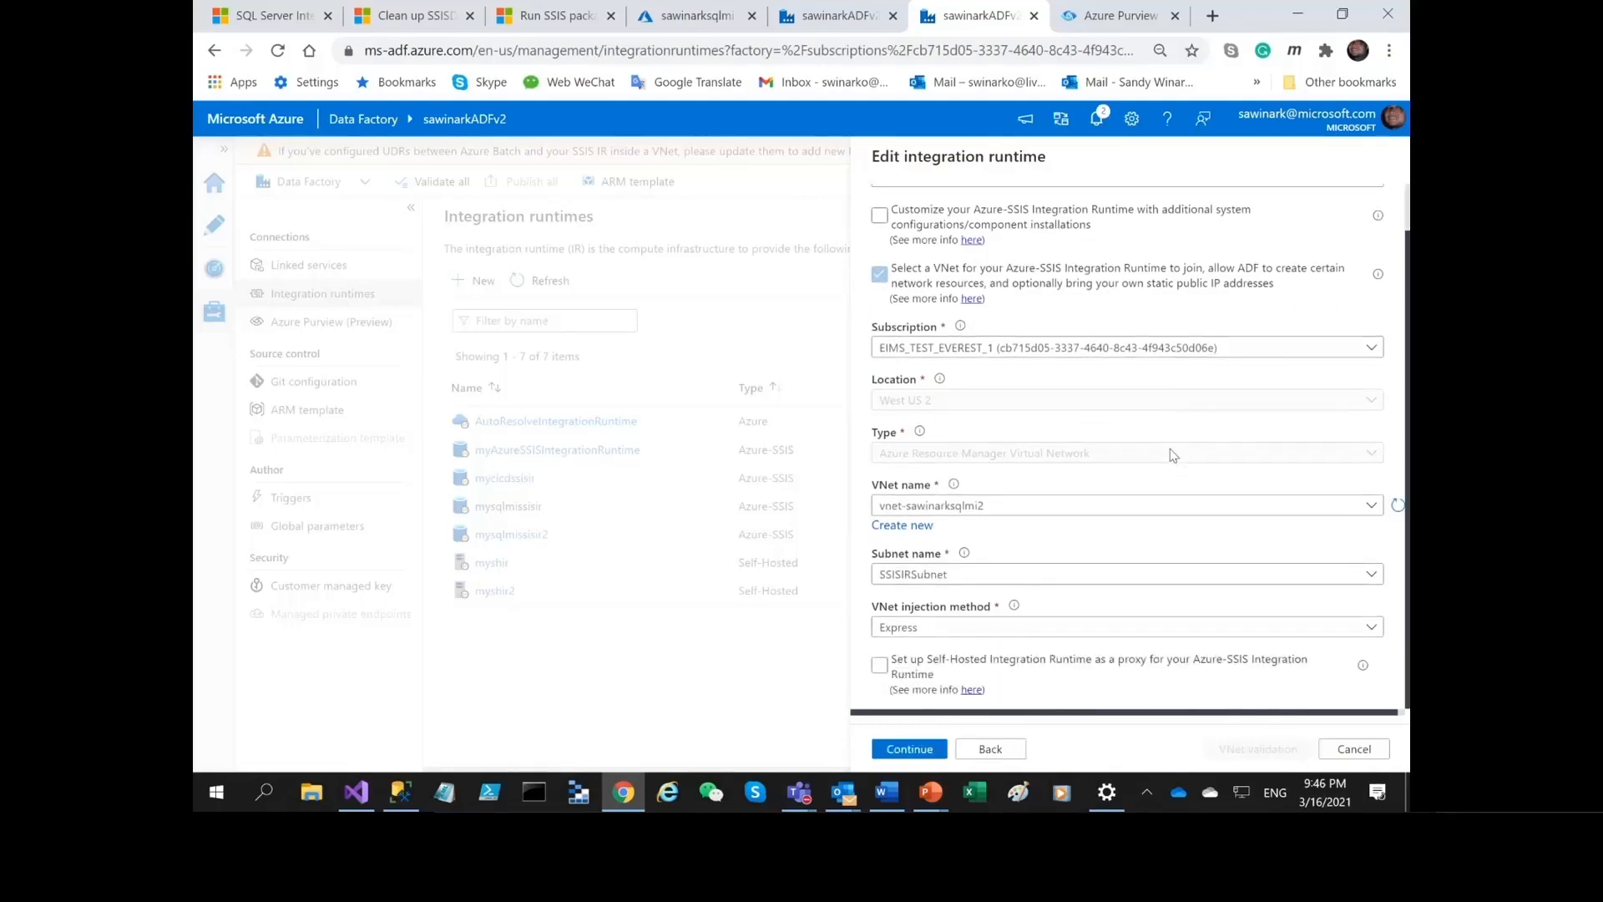
{"action": "left_click", "coordinate": [932, 631]}
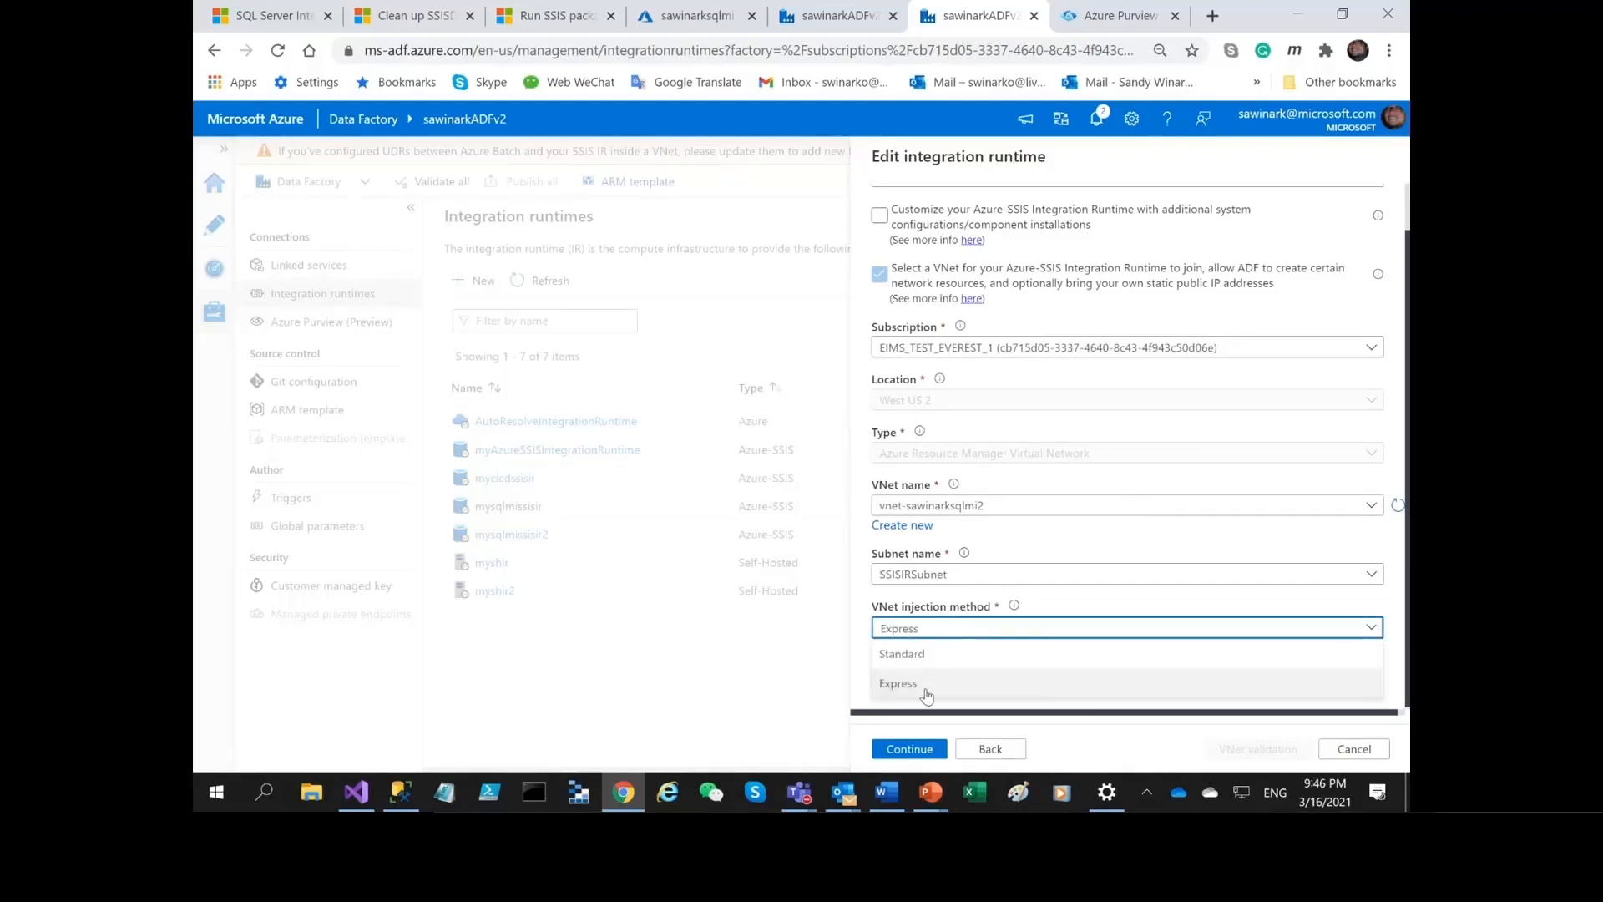
{"action": "left_click", "coordinate": [918, 689]}
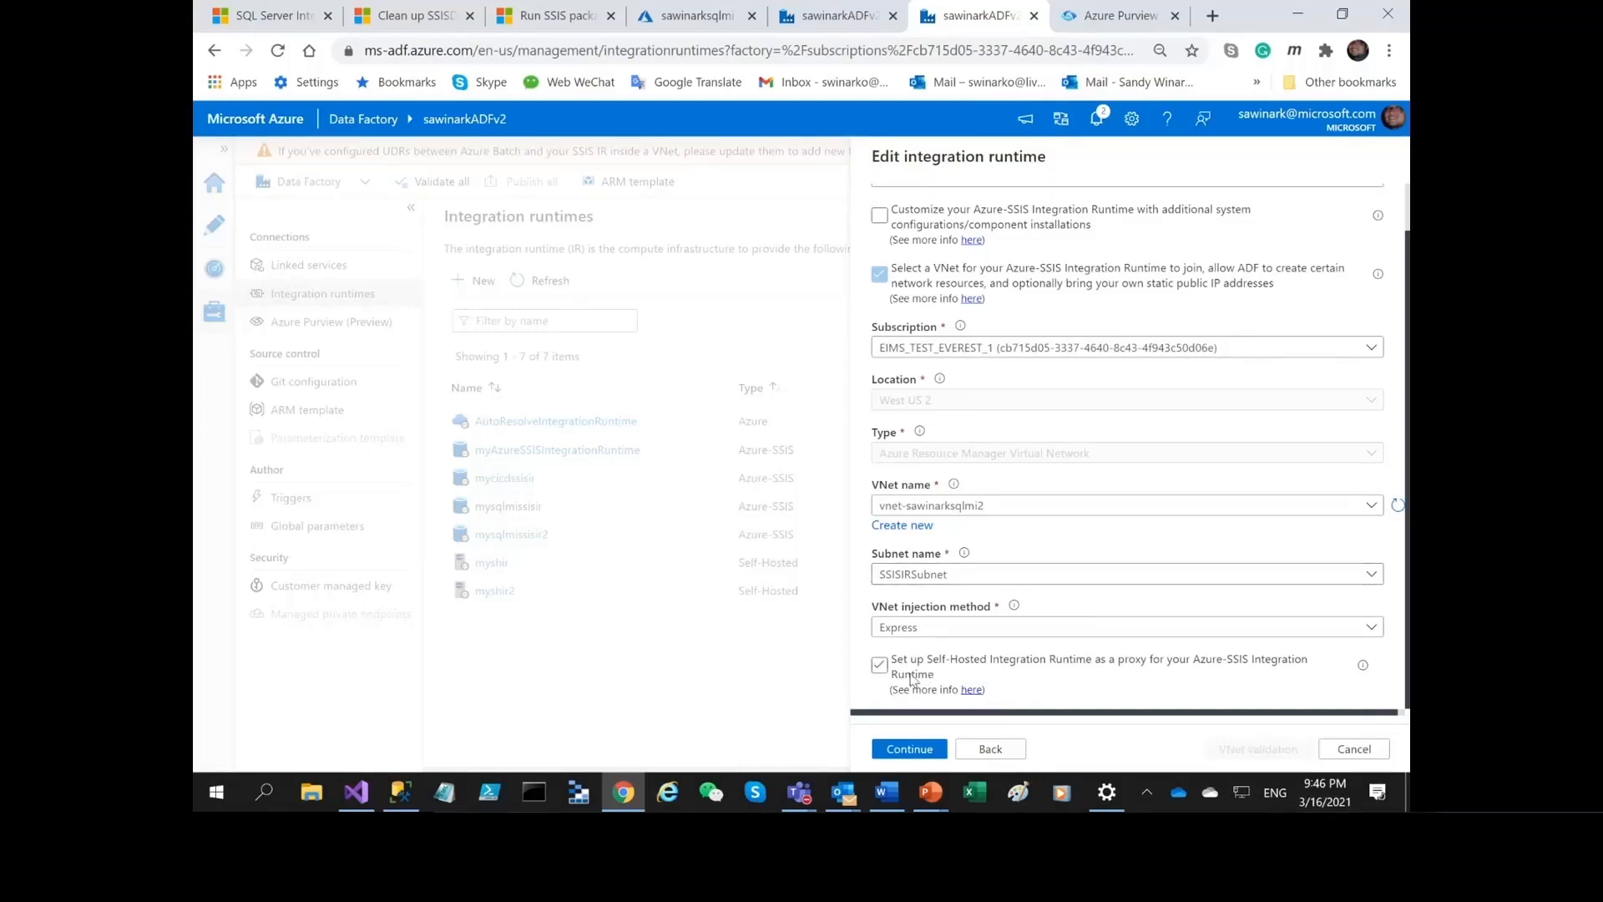
Check the fields for using a Self-Hosted Integration Runtime as a proxy and leave the proxy disabled.
{"action": "left_click", "coordinate": [879, 665]}
{"action": "left_click", "coordinate": [879, 665]}
{"action": "scroll", "coordinate": [1019, 501], "scroll_direction": "down", "scroll_amount": 2}
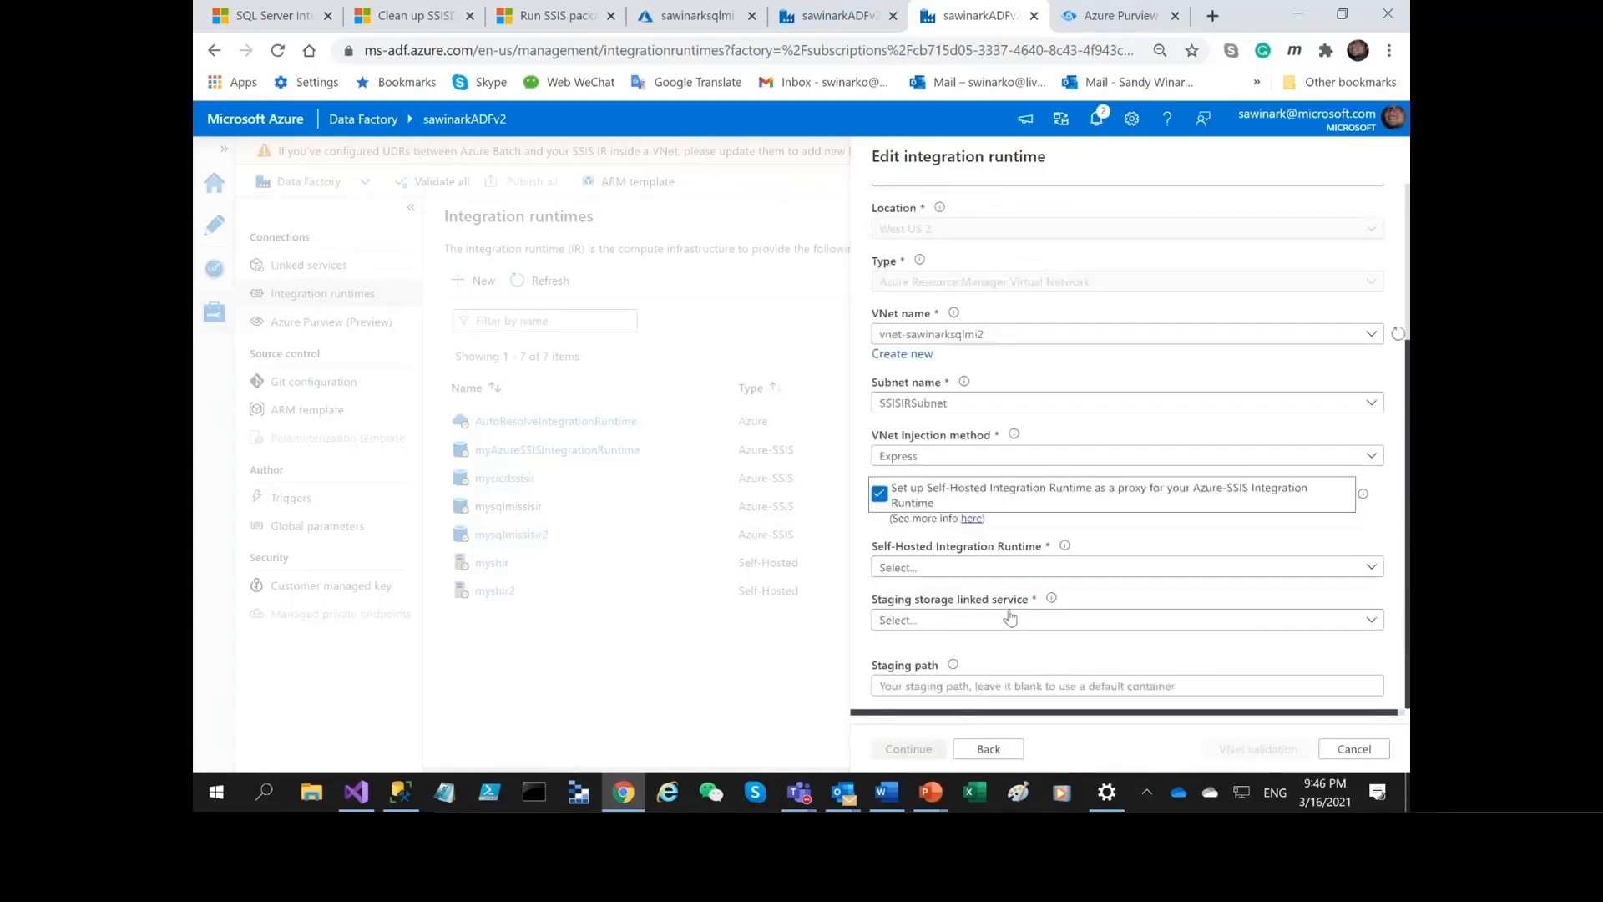
{"action": "left_click", "coordinate": [881, 504]}
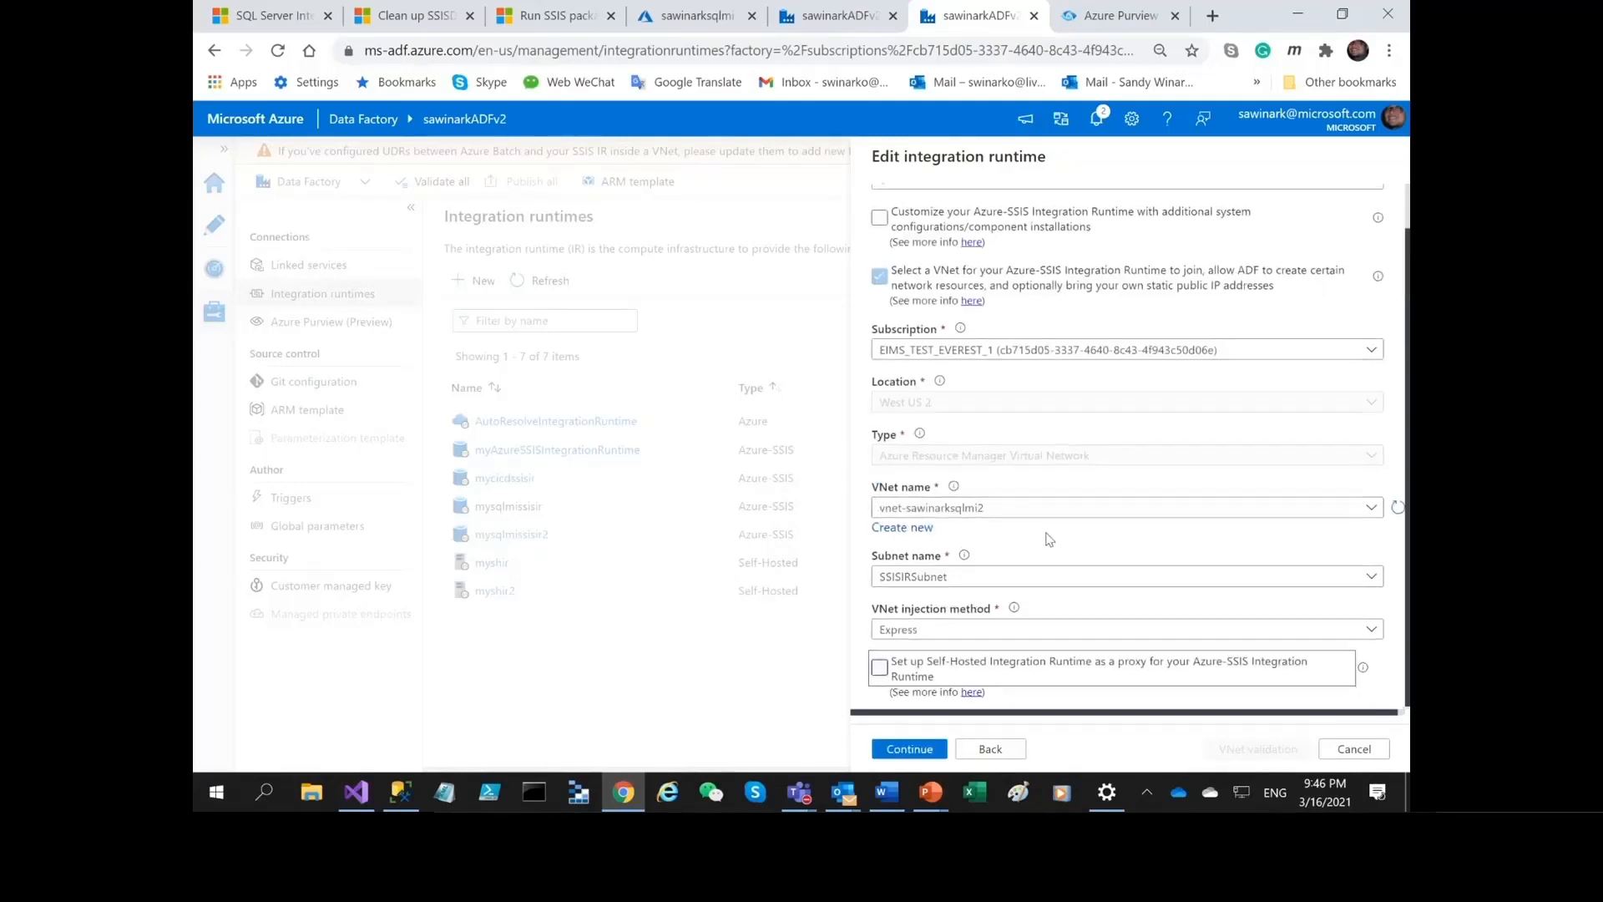
Enable customization of the runtime with additional system configurations and component installations, and check the custom setup container SAS URI field.
{"action": "scroll", "coordinate": [1043, 543], "scroll_direction": "up", "scroll_amount": 1}
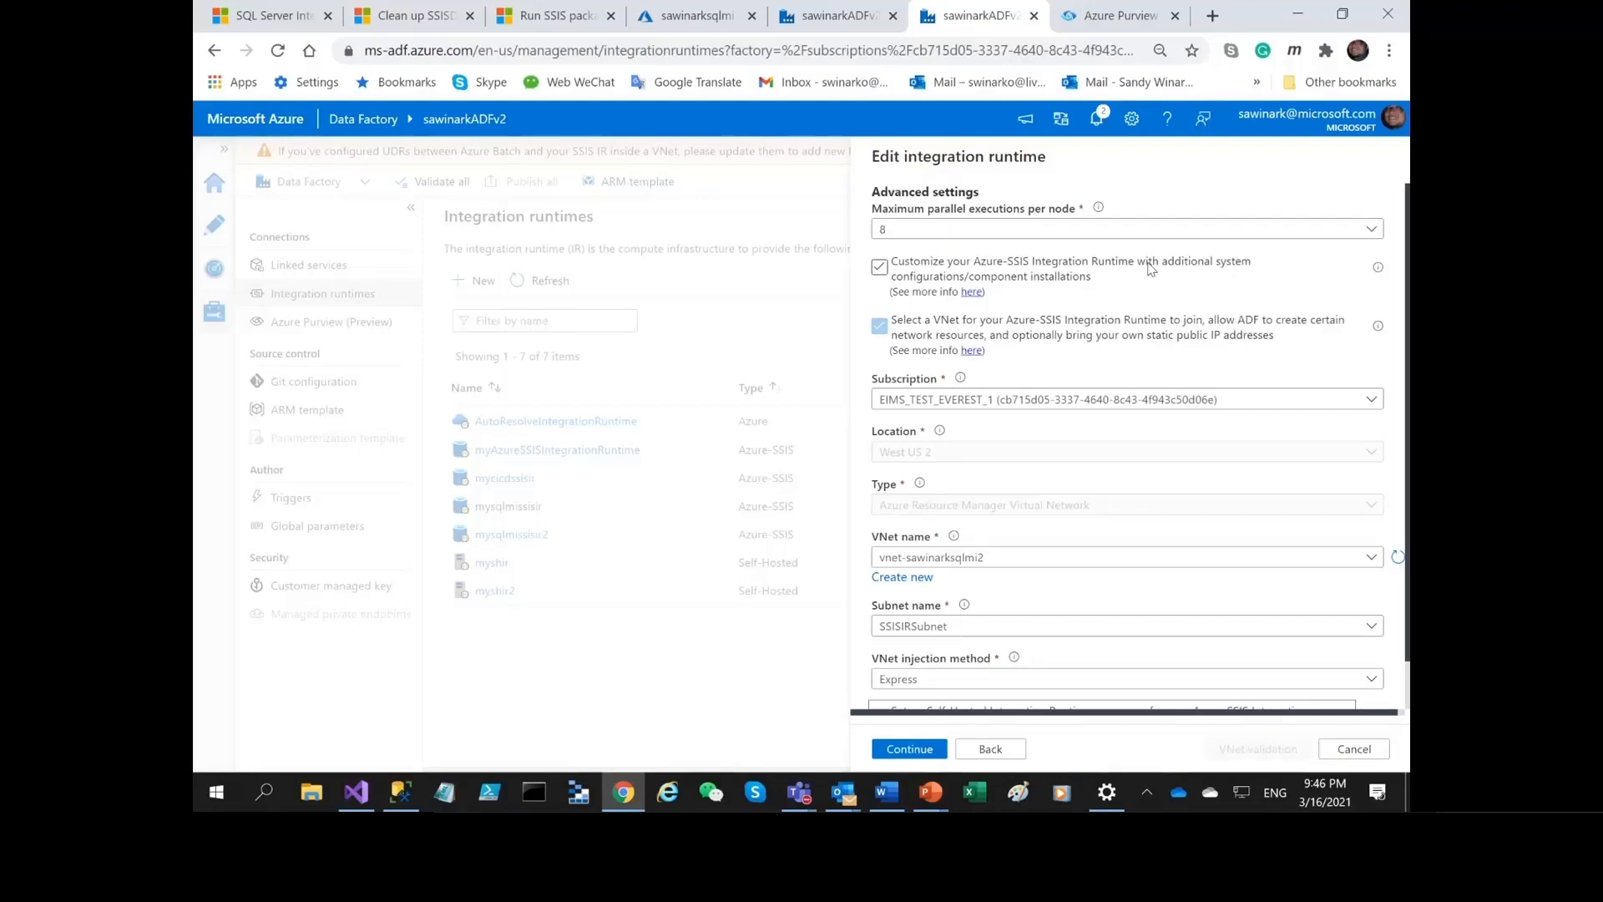
{"action": "left_click", "coordinate": [879, 267]}
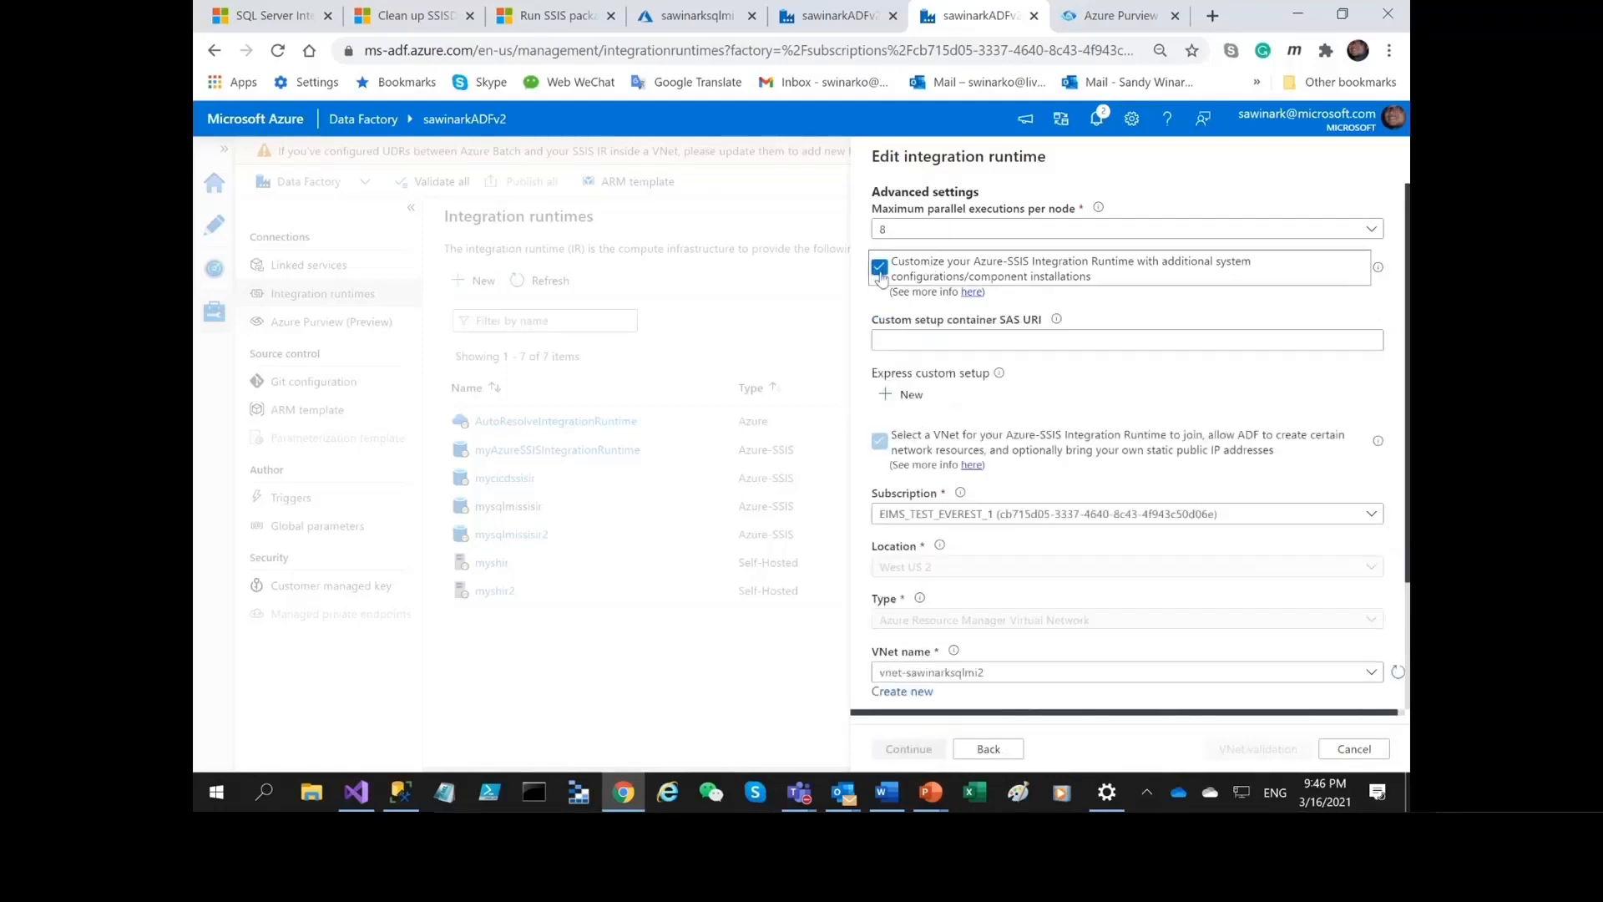
{"action": "left_click", "coordinate": [952, 337]}
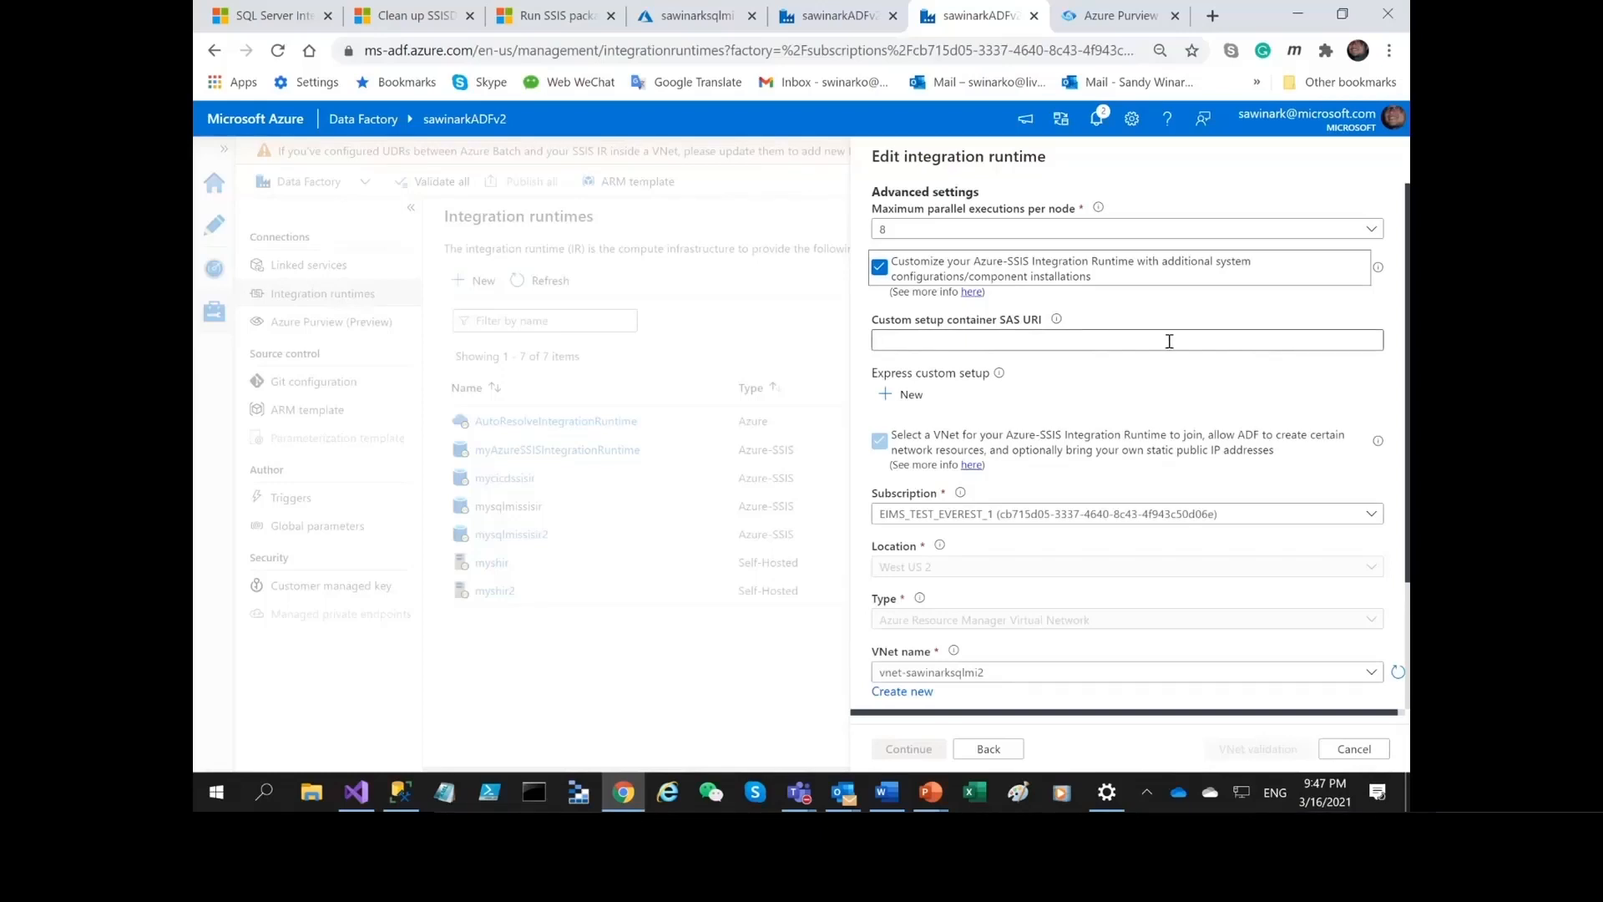
Start a new express custom setup, look over the Install Azure PowerShell type and cancel it.
{"action": "left_click", "coordinate": [921, 400]}
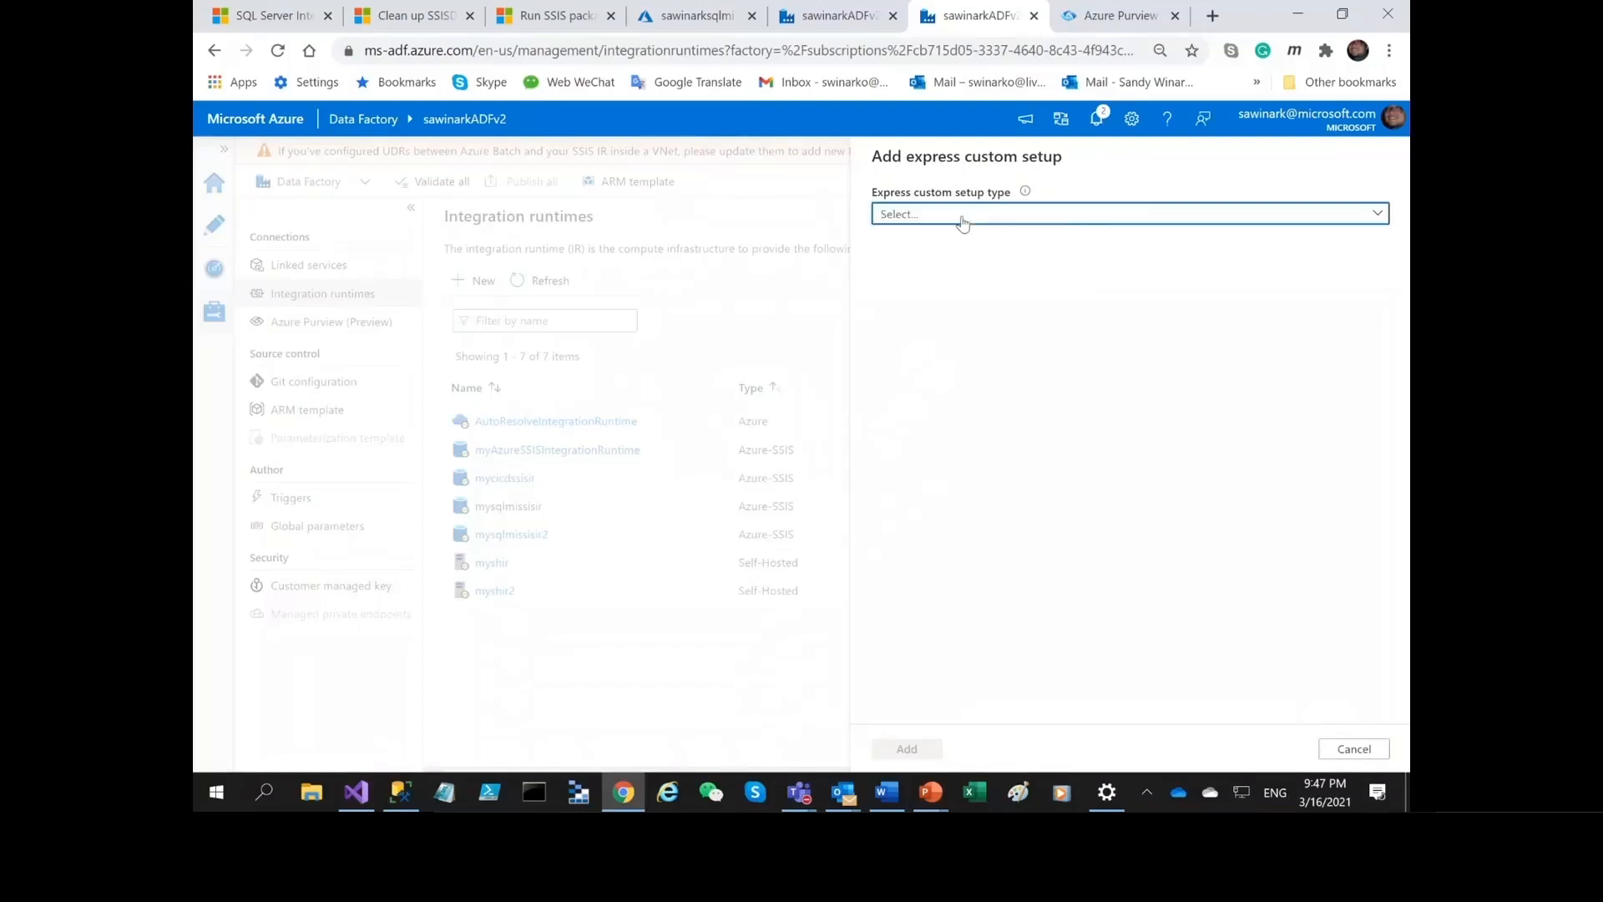
{"action": "left_click", "coordinate": [963, 219]}
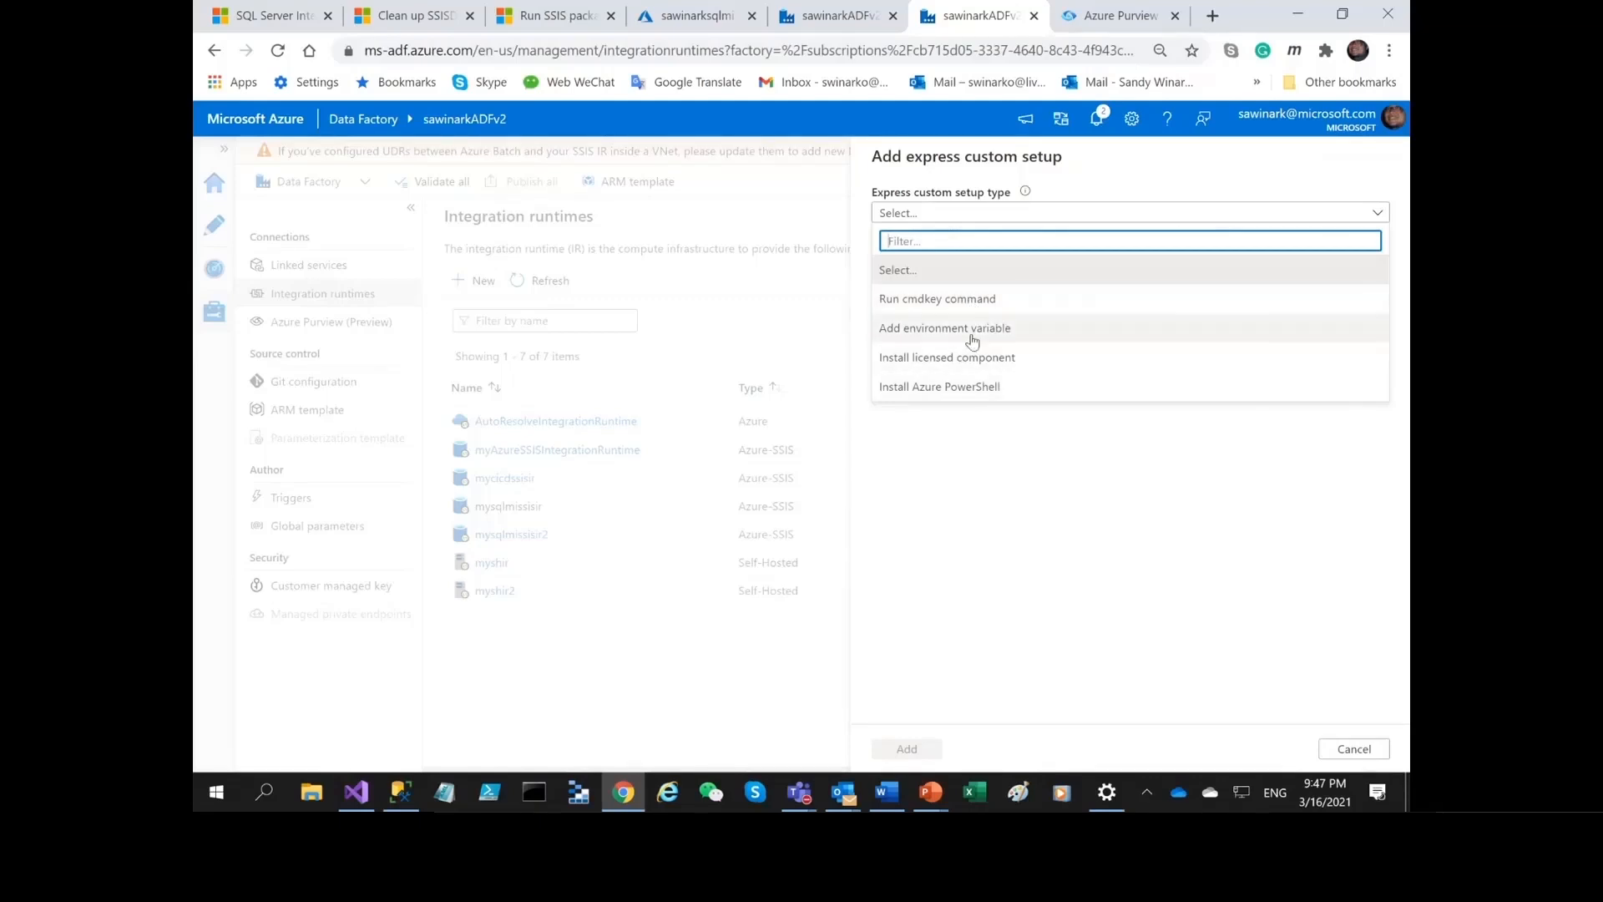
{"action": "left_click", "coordinate": [993, 389]}
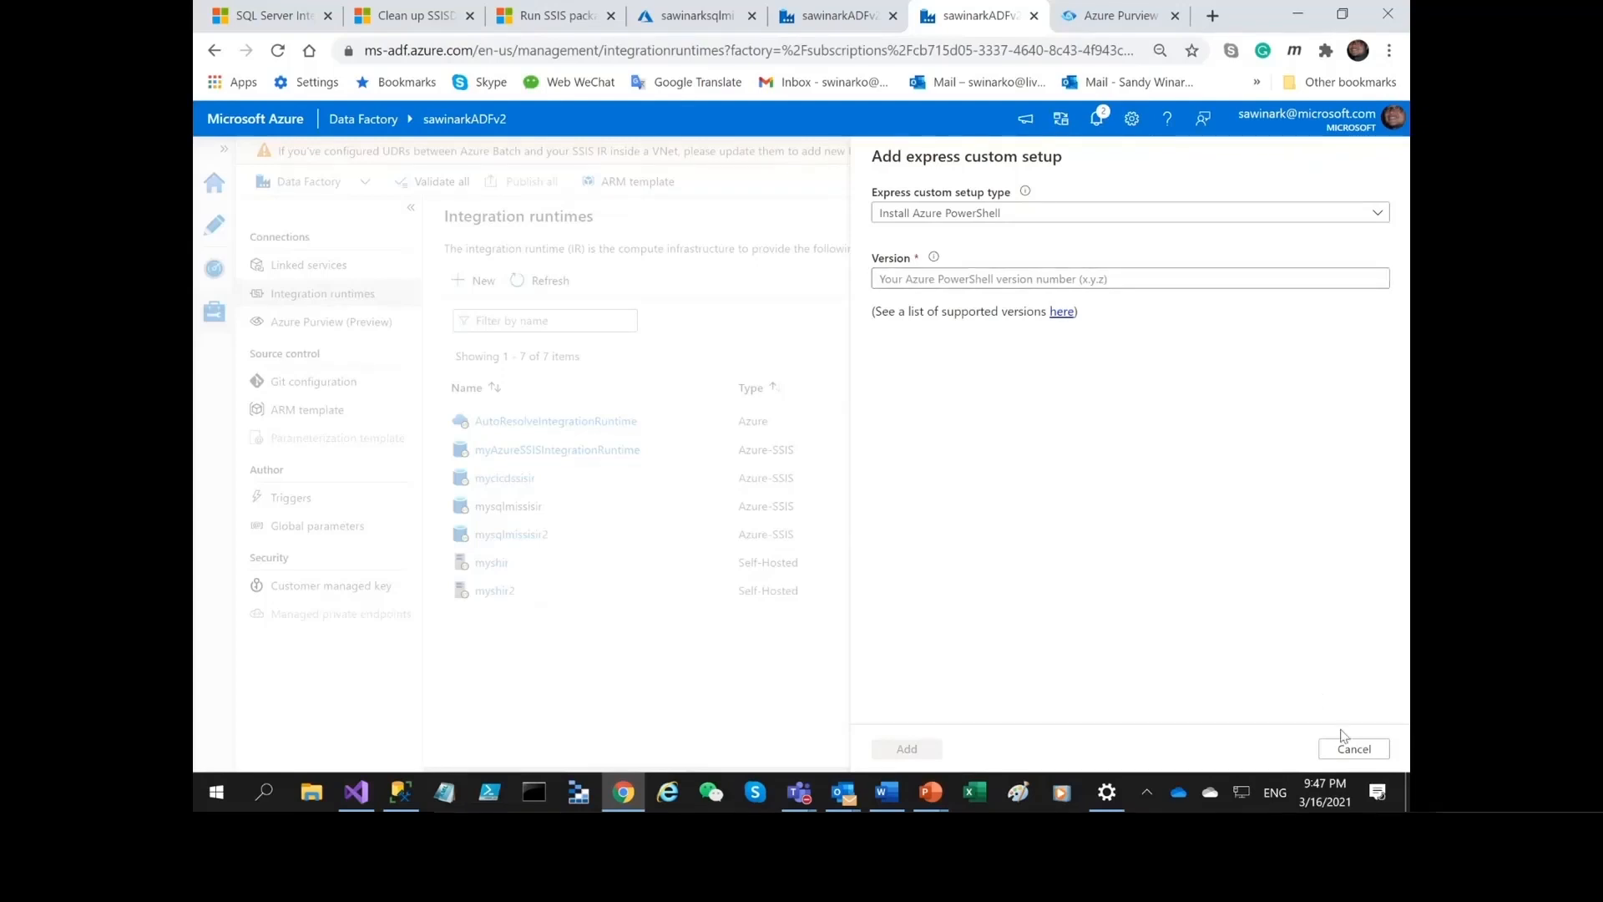
{"action": "left_click", "coordinate": [1352, 748]}
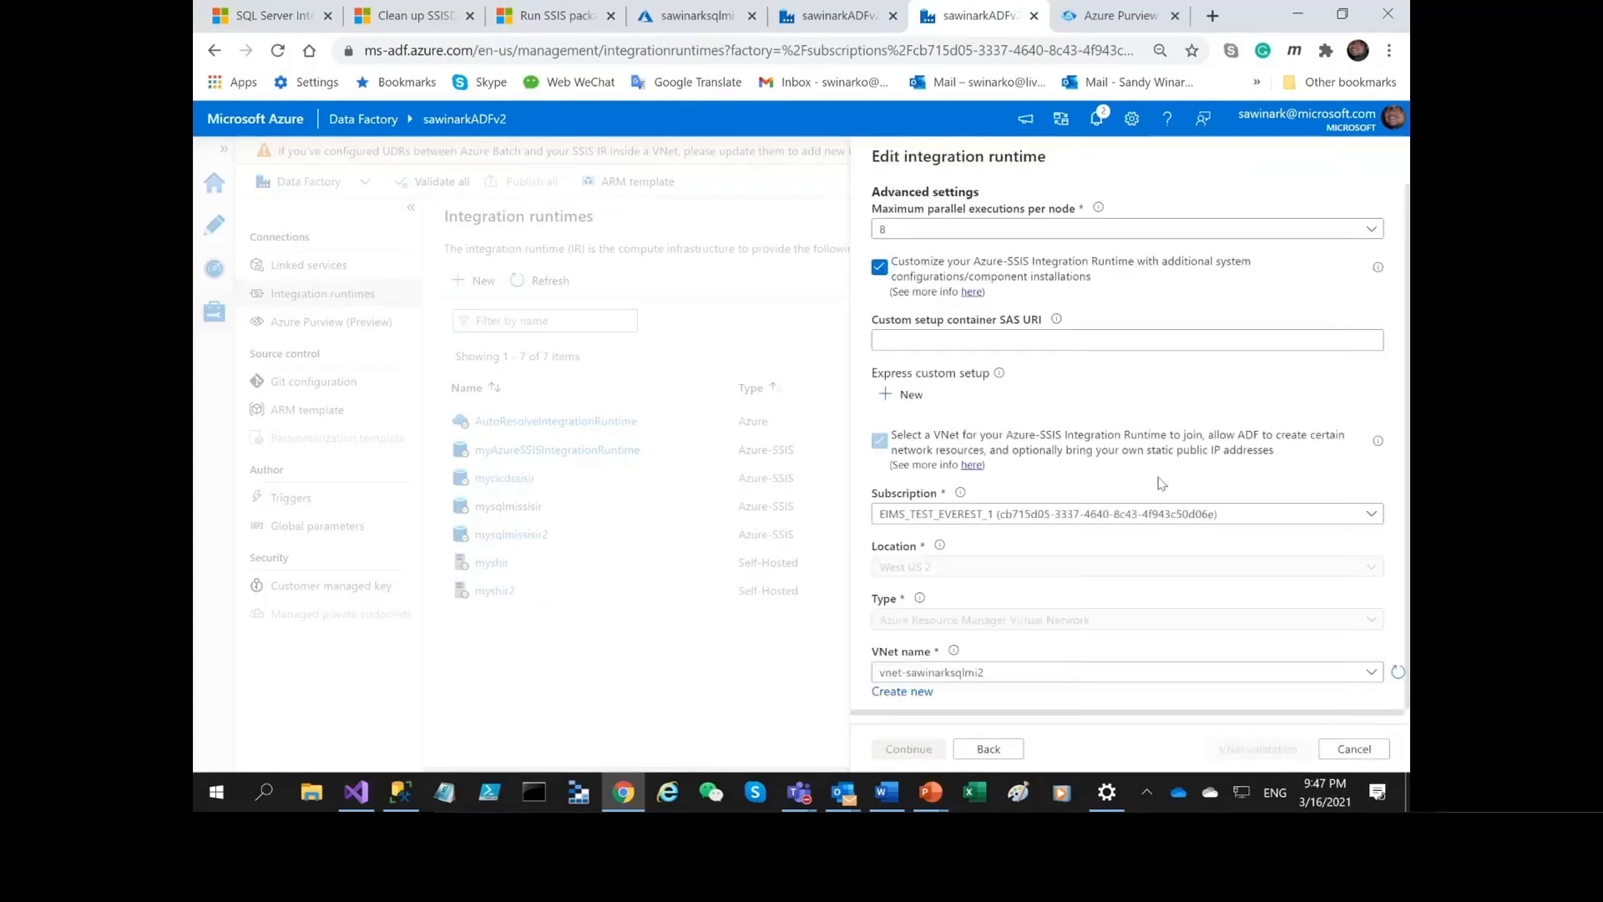
Start an express custom setup of type Install licensed component, look over the available components, select CData's SSIS Extended Package and cancel.
{"action": "left_click", "coordinate": [906, 394]}
{"action": "left_click", "coordinate": [961, 220]}
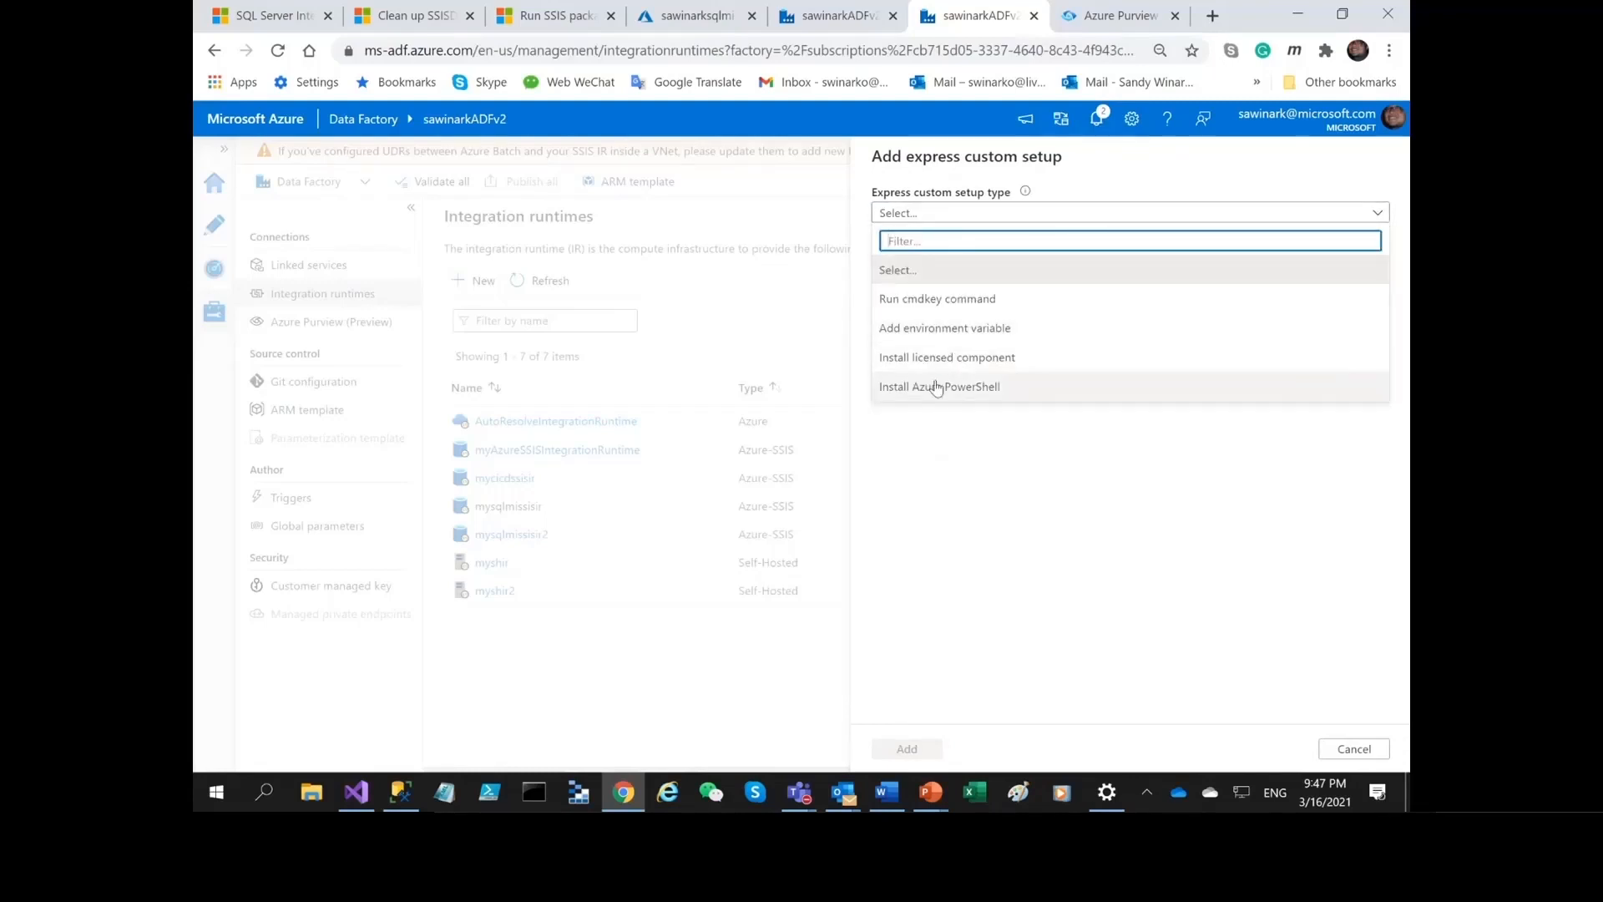
{"action": "left_click", "coordinate": [987, 364]}
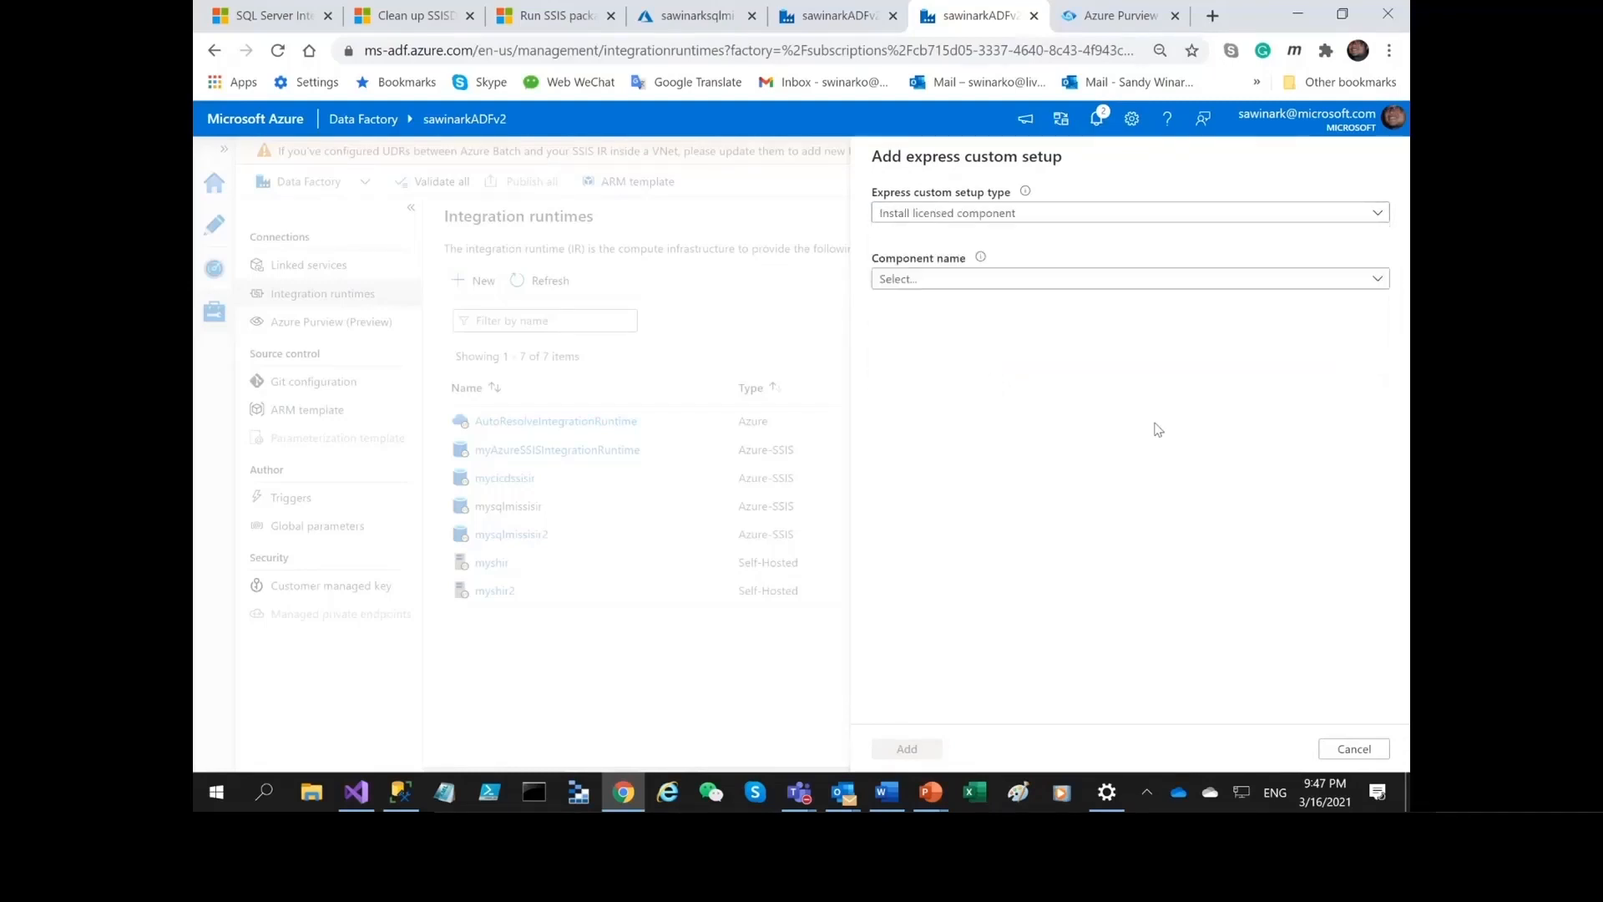
{"action": "left_click", "coordinate": [971, 281]}
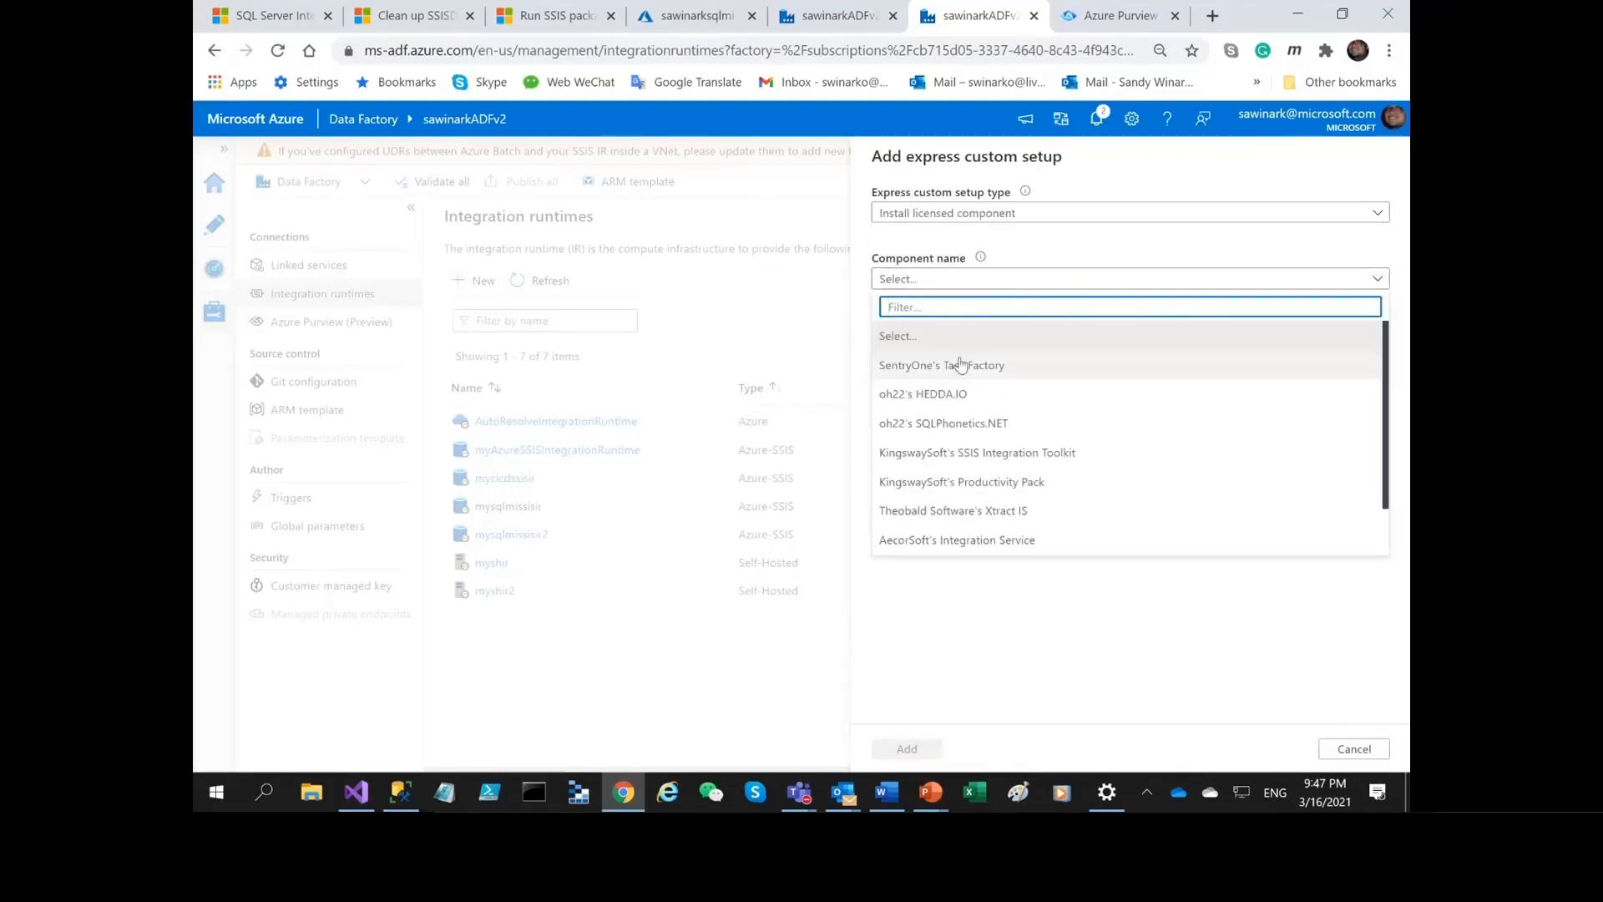
{"action": "scroll", "coordinate": [1088, 455], "scroll_direction": "down", "scroll_amount": 1}
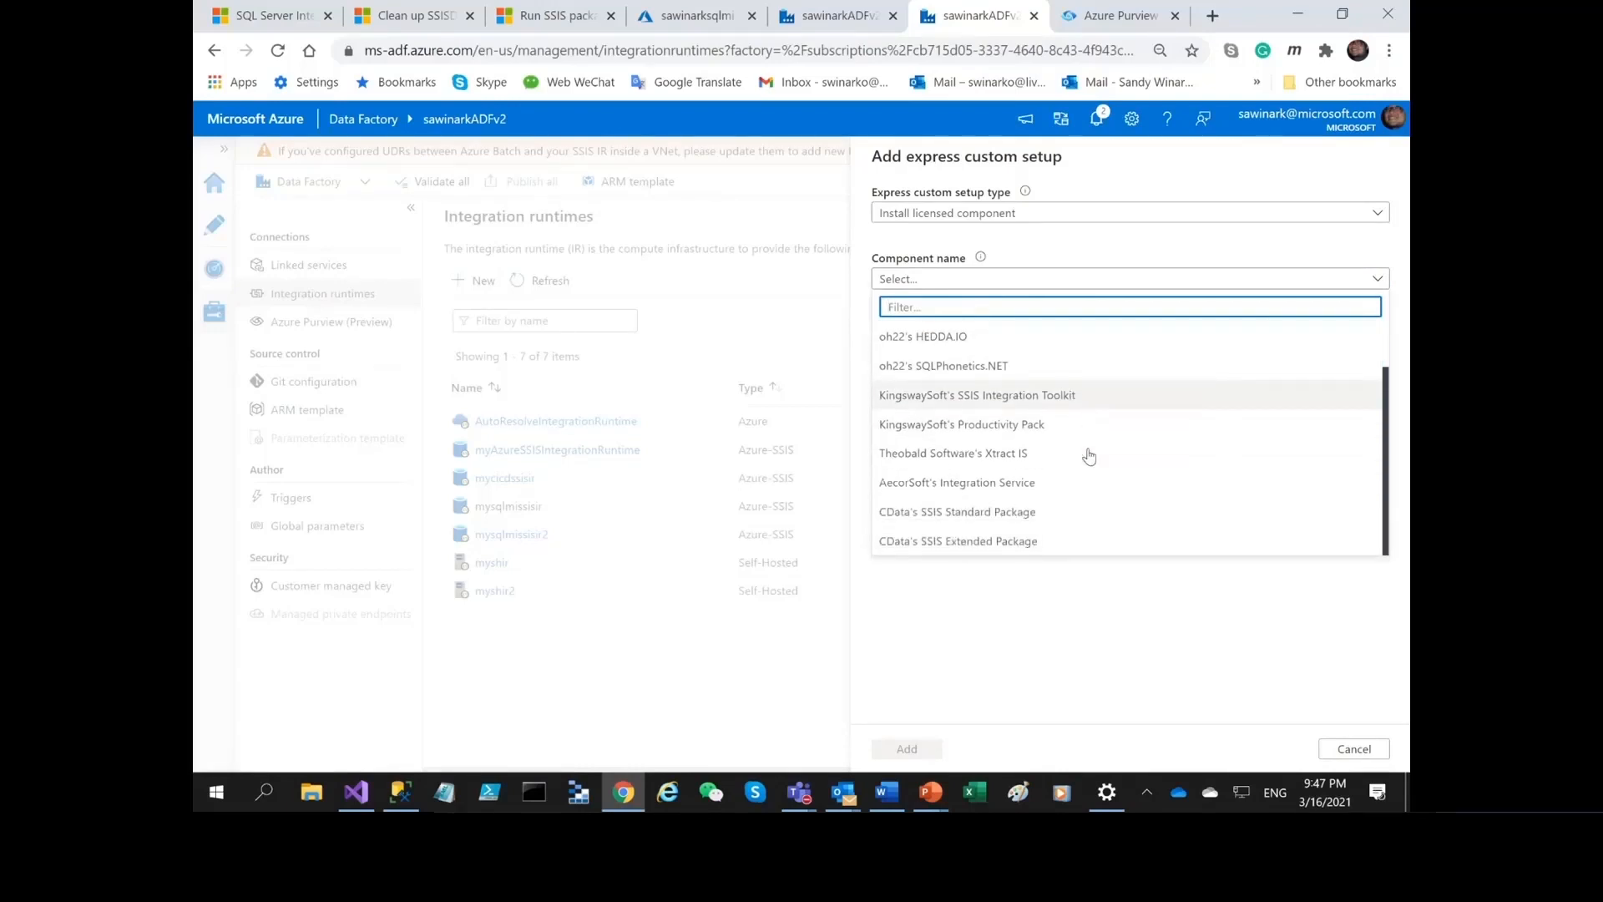
{"action": "scroll", "coordinate": [1090, 456], "scroll_direction": "up", "scroll_amount": 1}
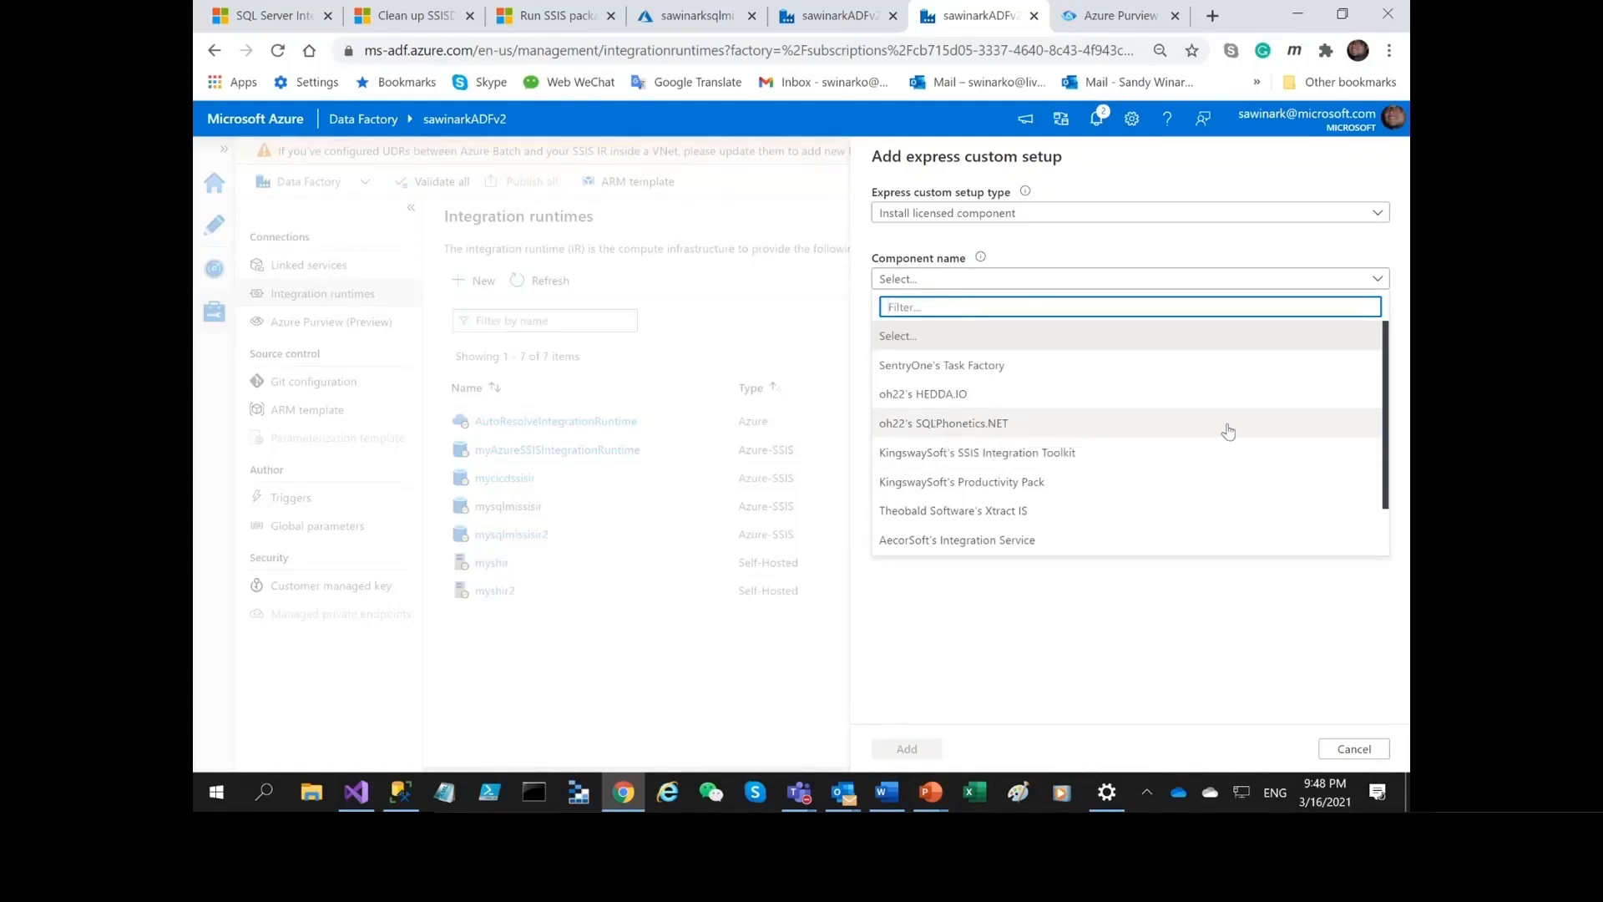
{"action": "scroll", "coordinate": [1223, 431], "scroll_direction": "down", "scroll_amount": 2}
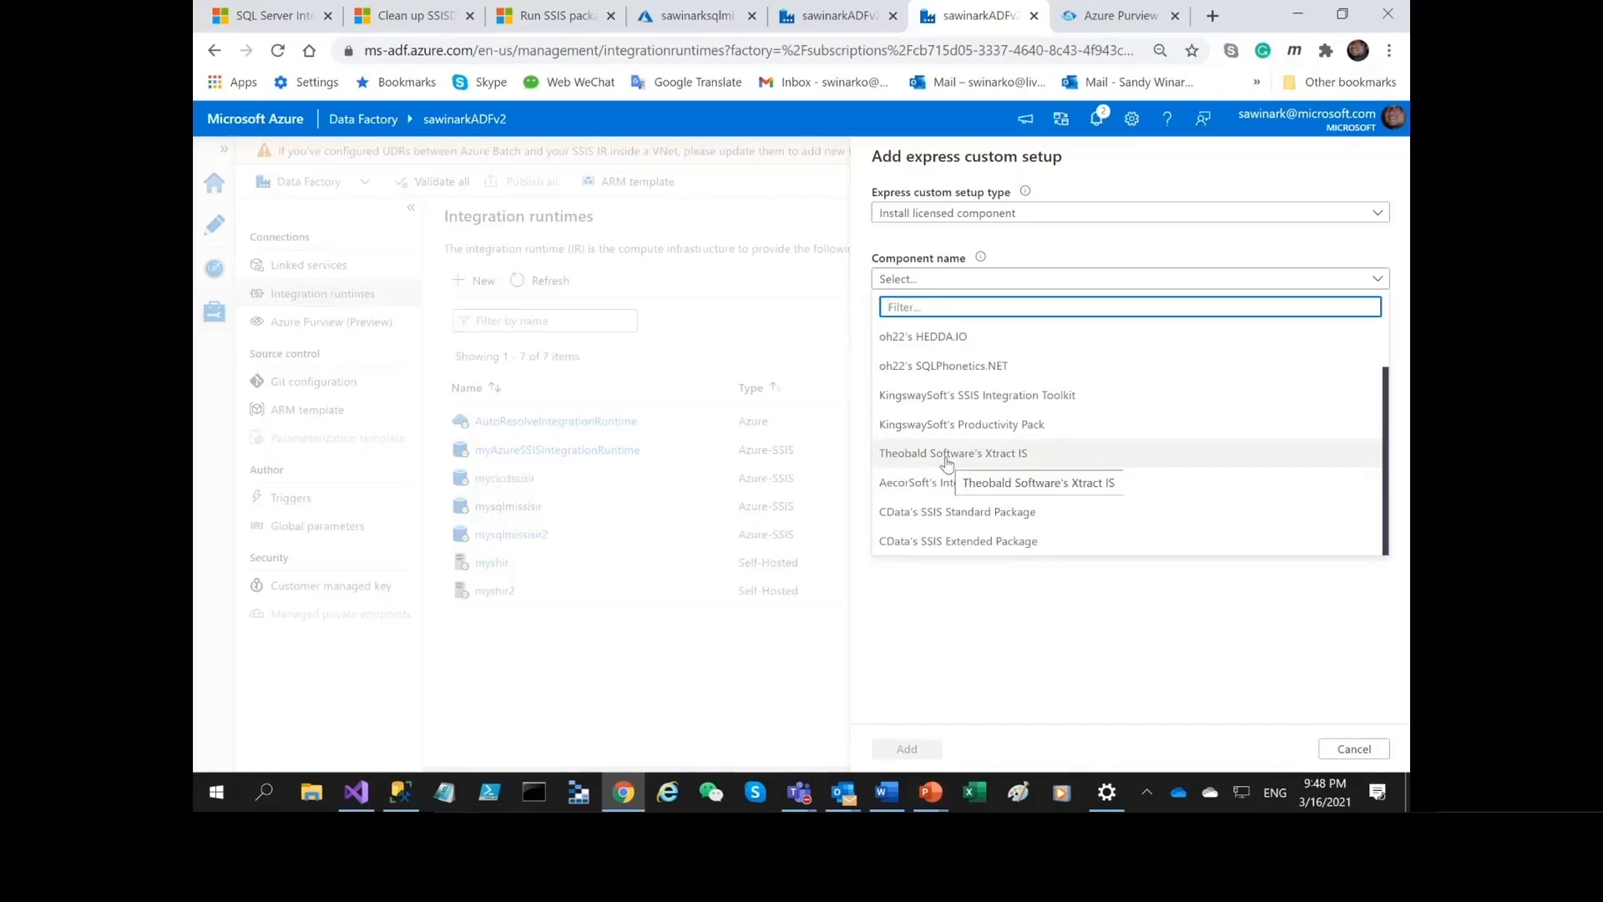
{"action": "left_click", "coordinate": [983, 545]}
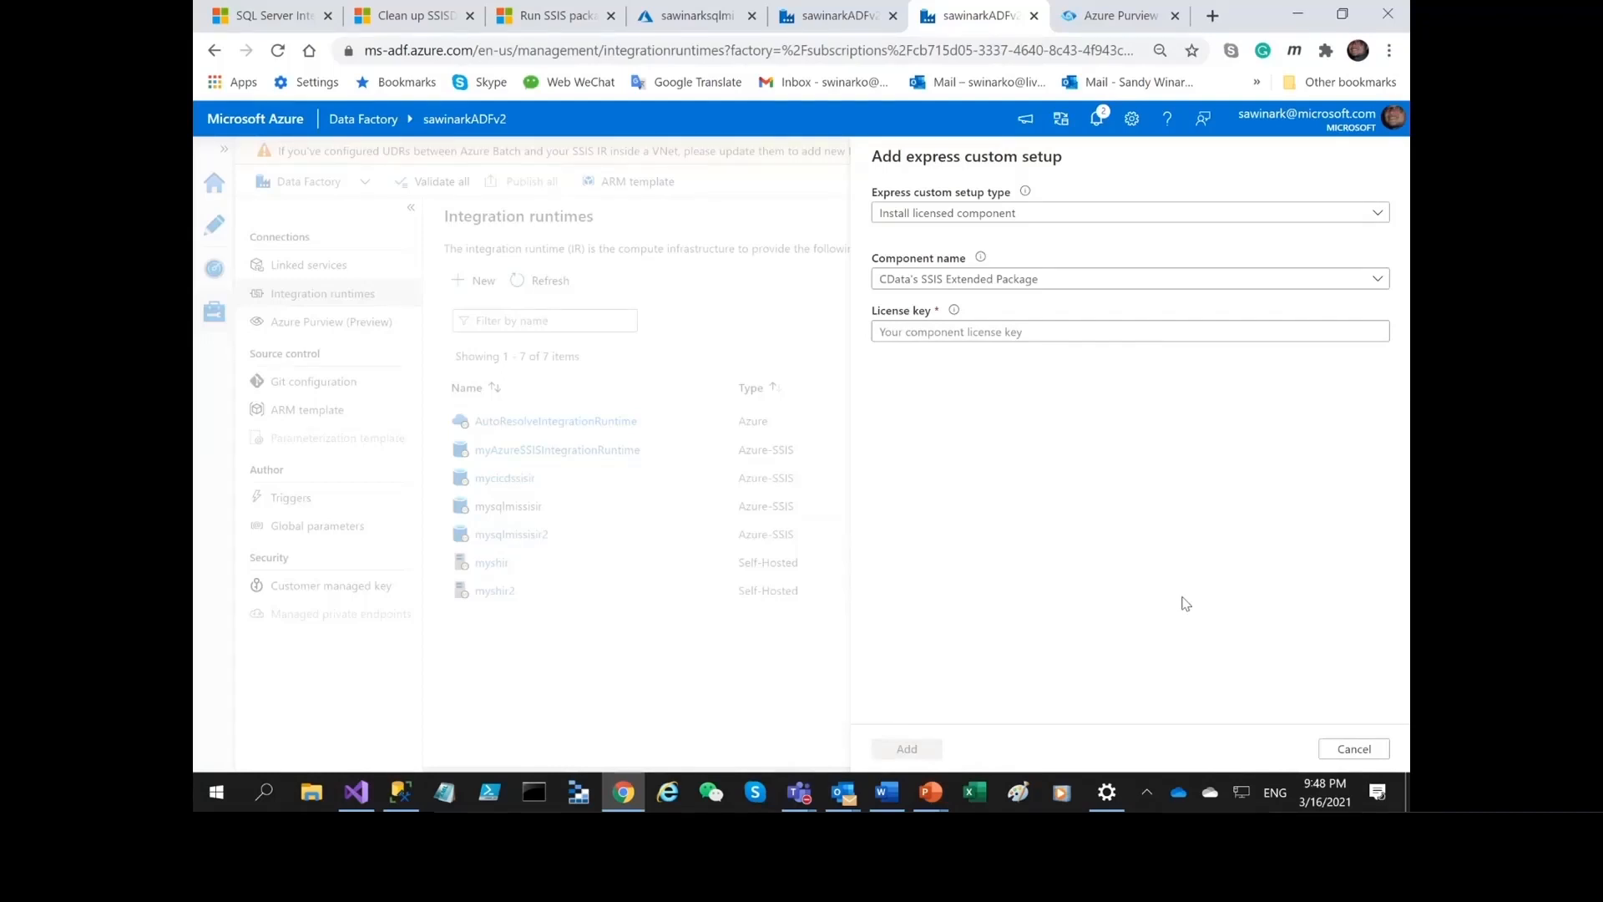
{"action": "left_click", "coordinate": [1352, 748]}
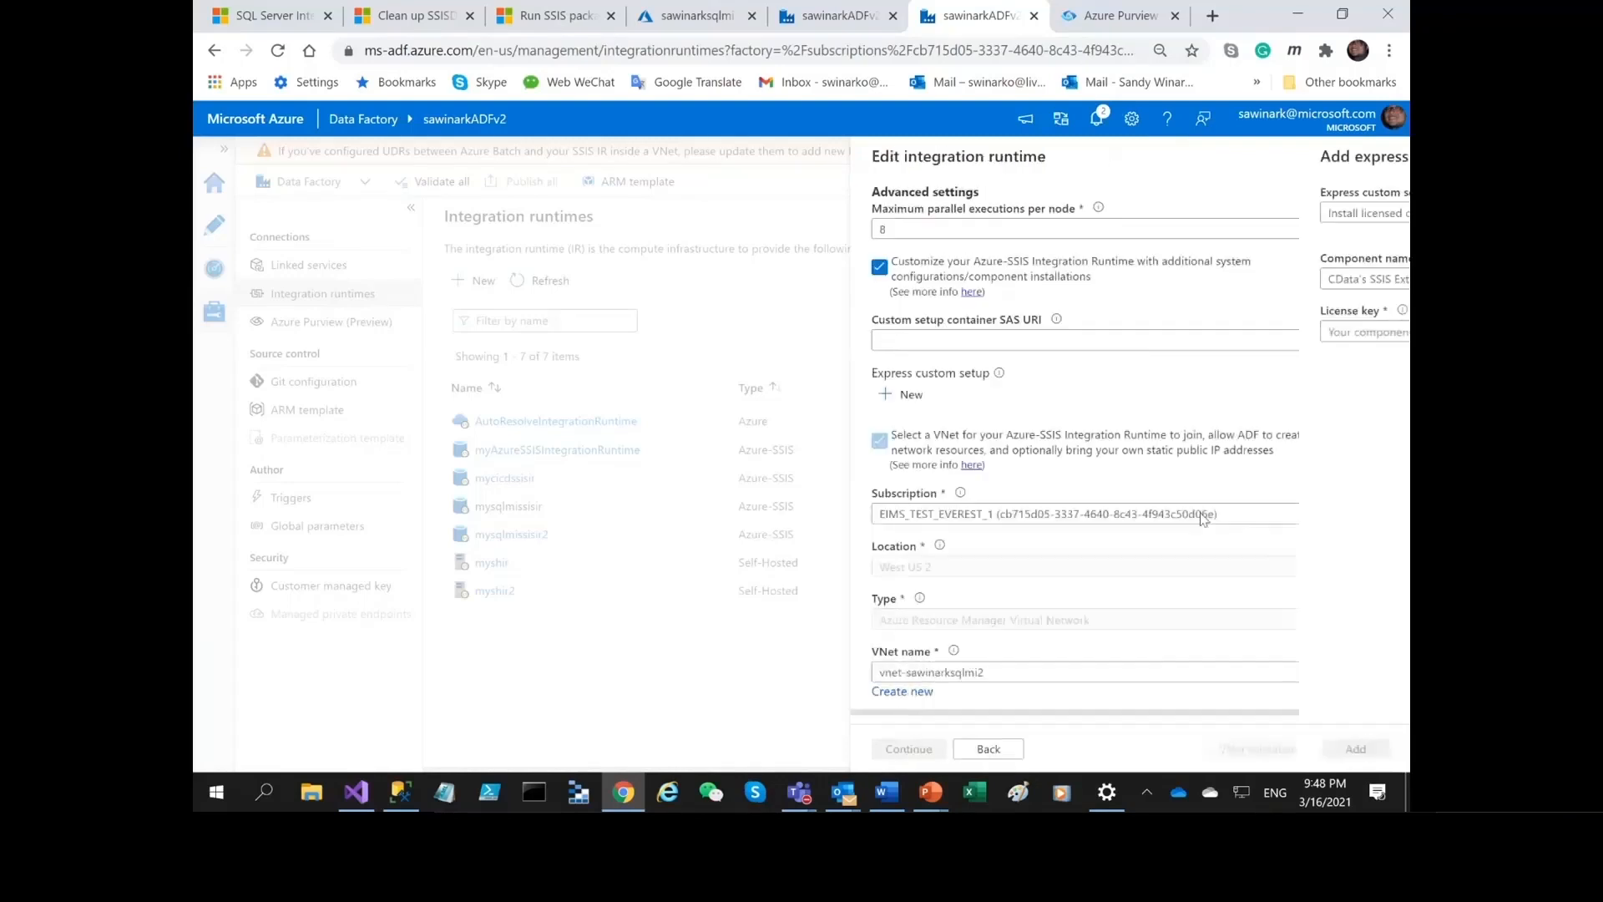
Disable the additional customization of the Azure-SSIS integration runtime and continue to the settings summary.
{"action": "left_click", "coordinate": [919, 280]}
{"action": "scroll", "coordinate": [1244, 434], "scroll_direction": "down", "scroll_amount": 2}
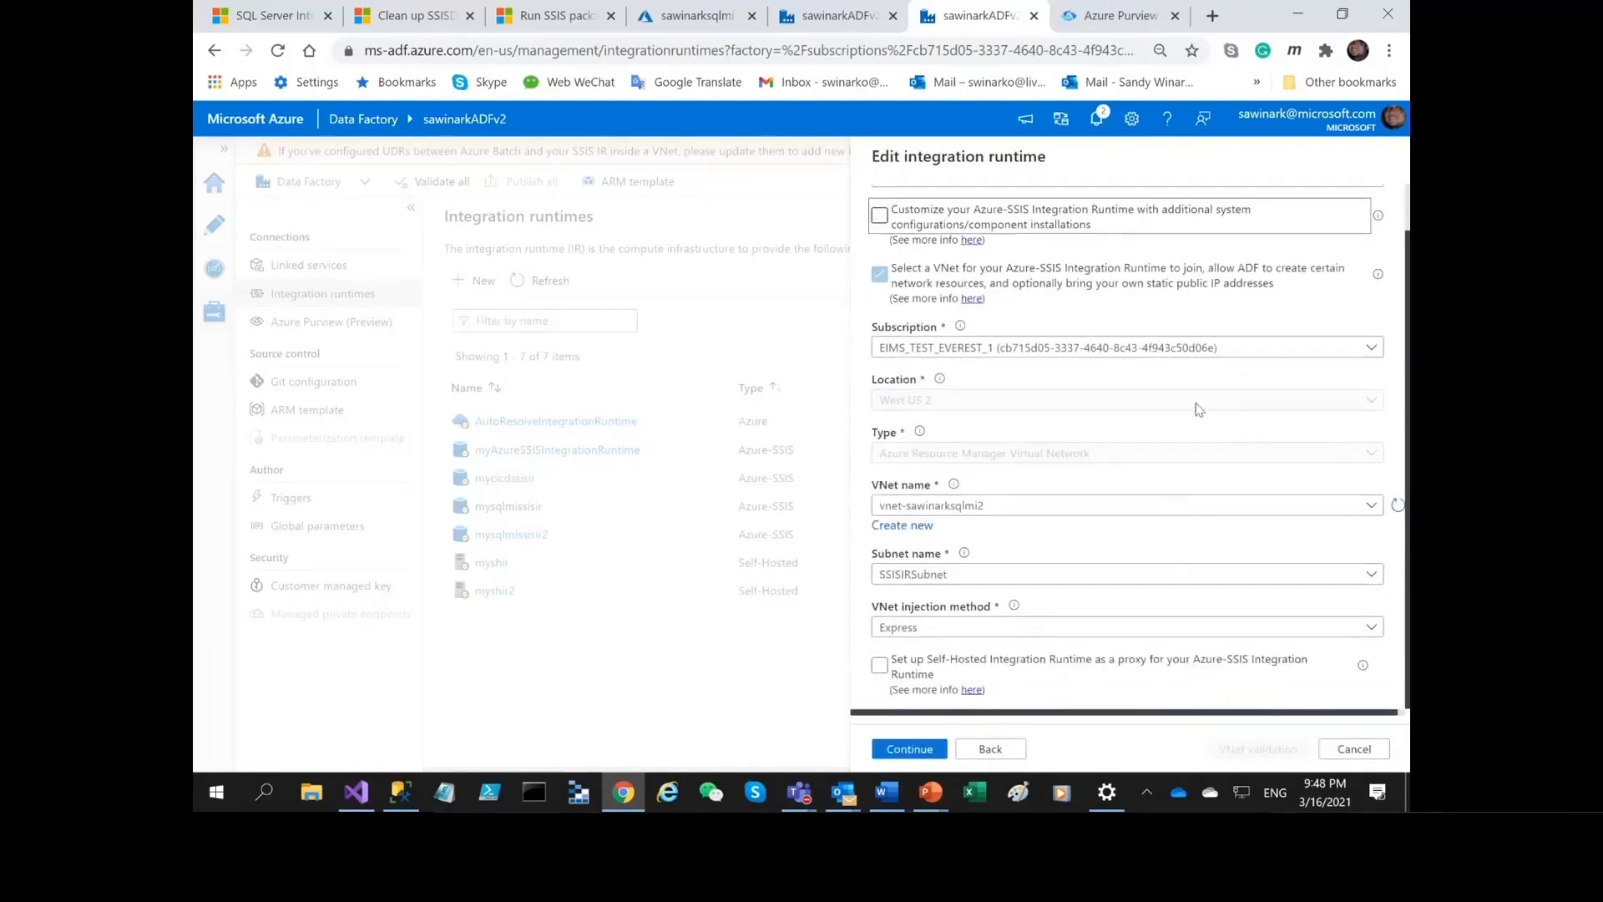
{"action": "left_click", "coordinate": [927, 750]}
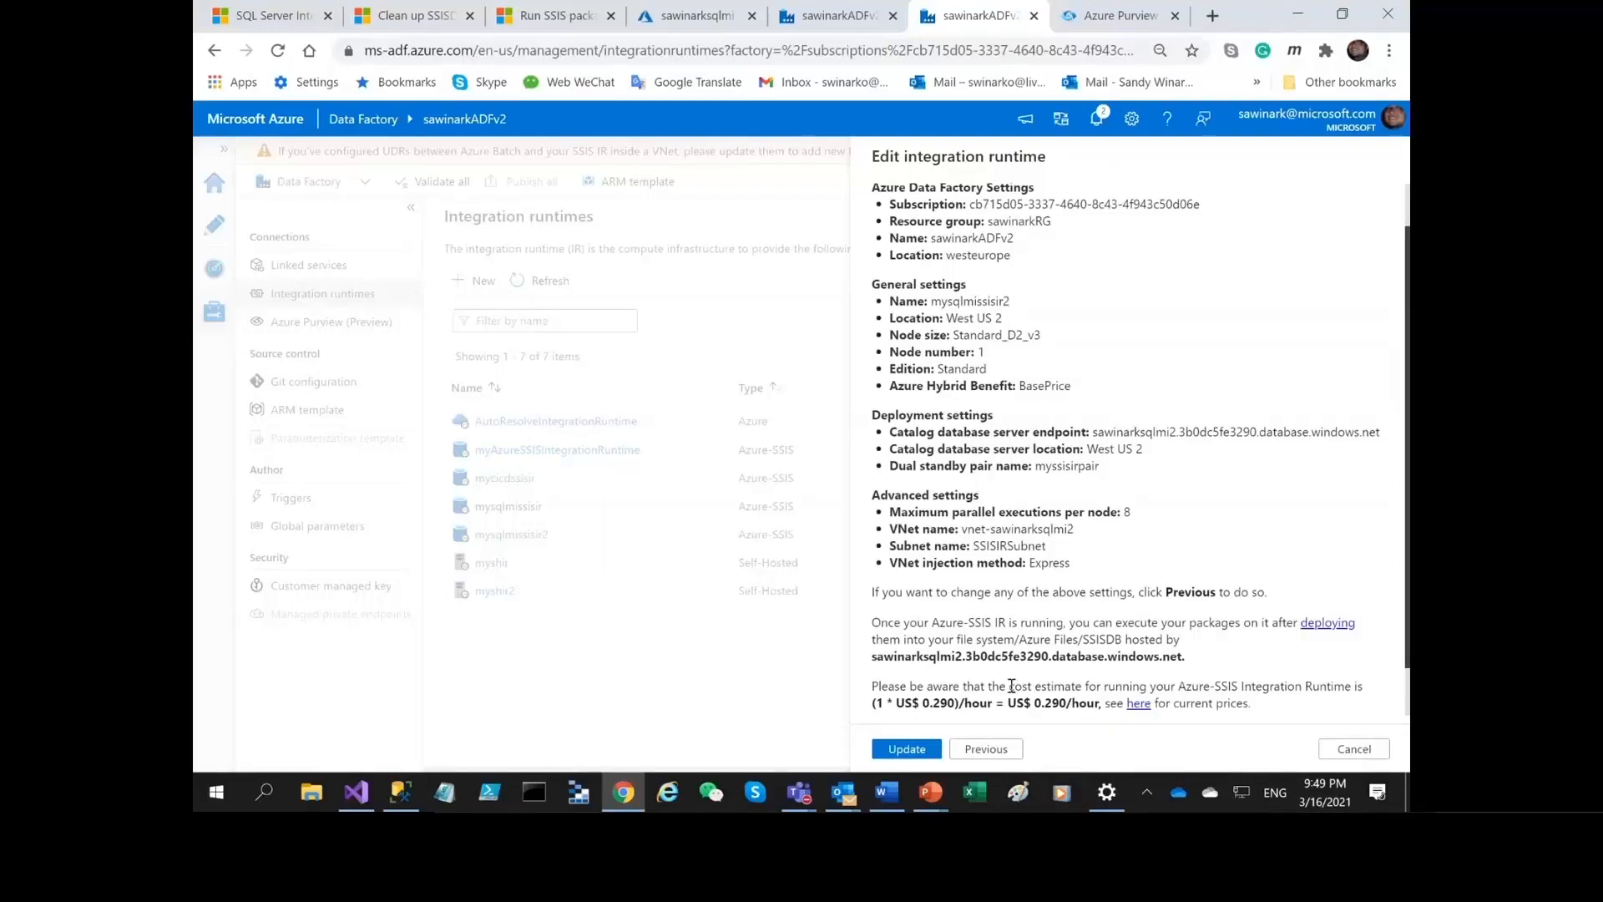
Review the summary's cost estimate, VNet injection method and dual standby pair name, and cancel both the edit and the feedback form.
{"action": "scroll", "coordinate": [1077, 547], "scroll_direction": "down", "scroll_amount": 1}
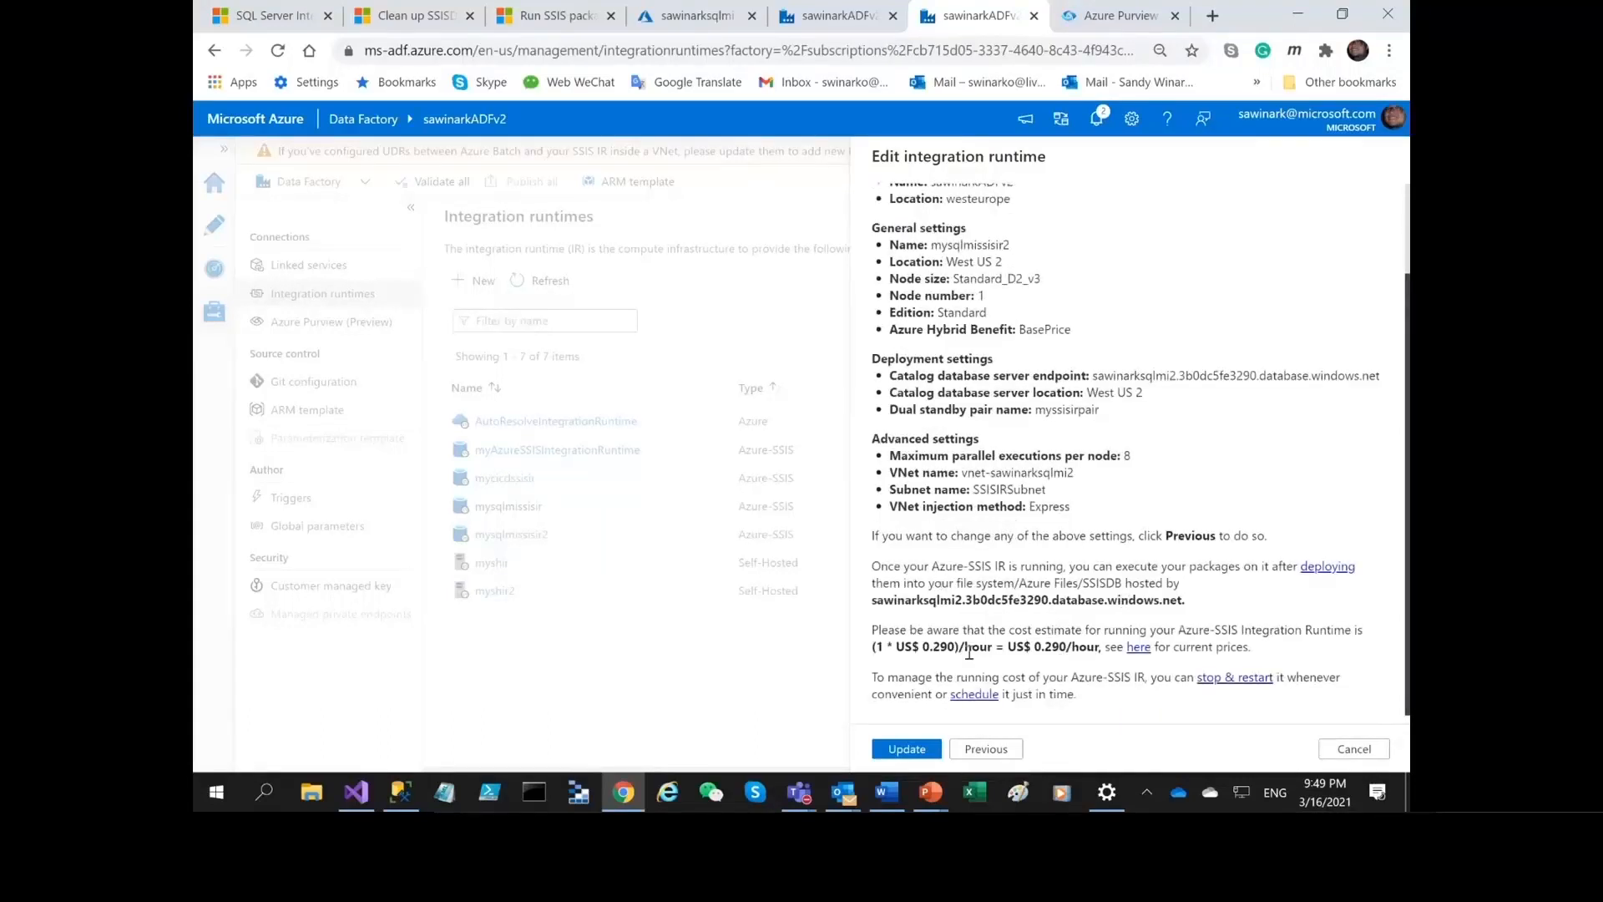
{"action": "scroll", "coordinate": [1085, 558], "scroll_direction": "up", "scroll_amount": 2}
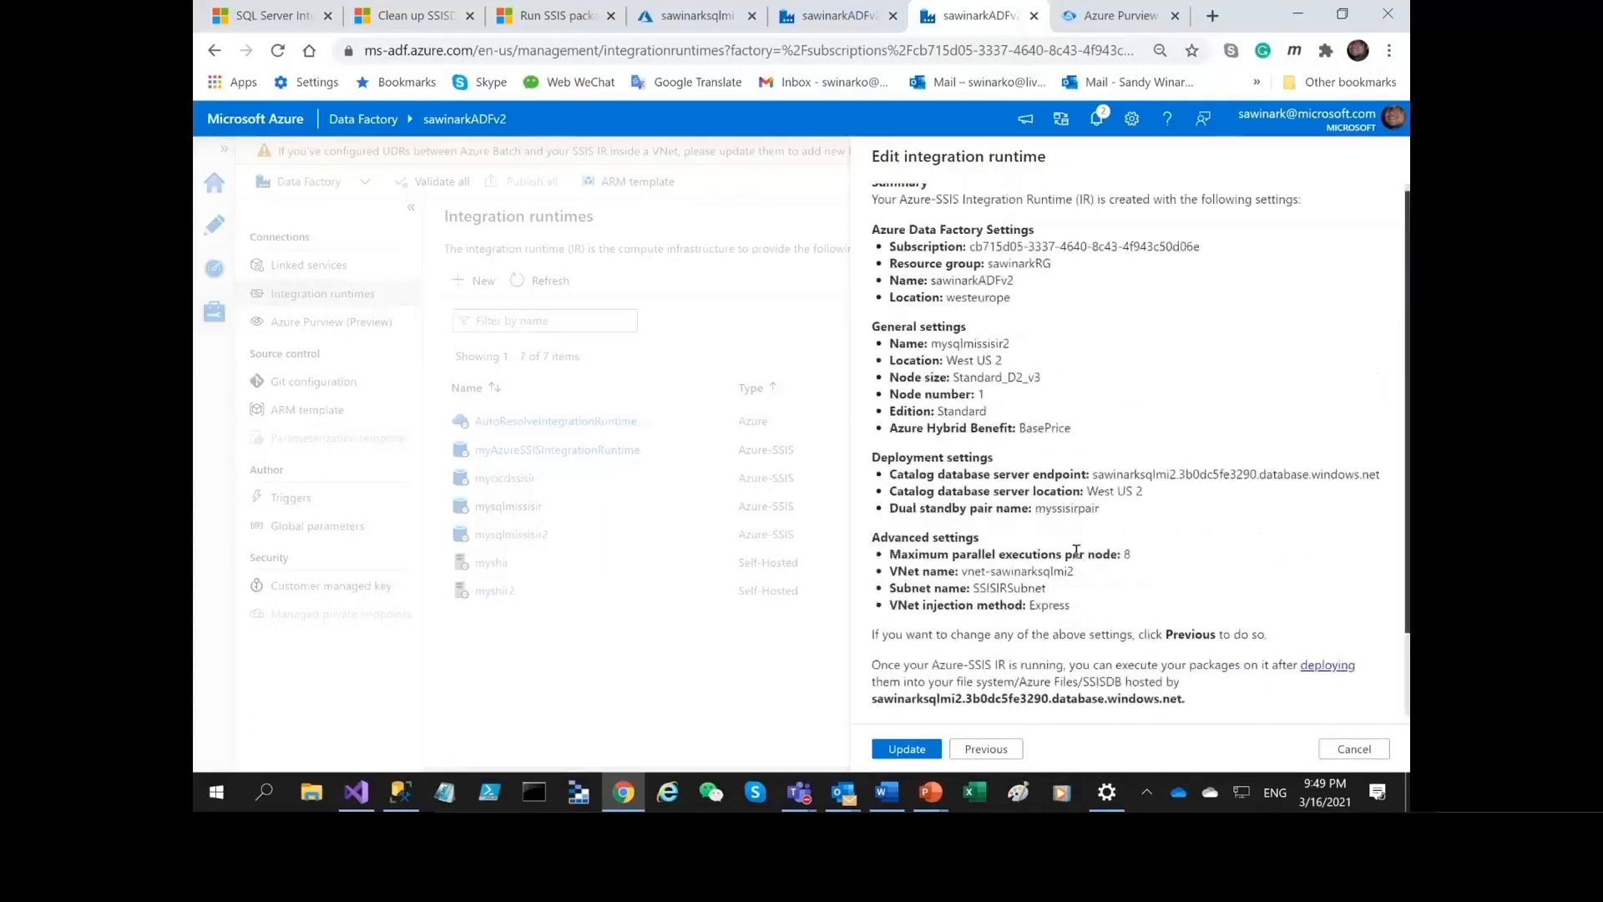
{"action": "left_click_drag", "start_coordinate": [896, 605], "coordinate": [1059, 607]}
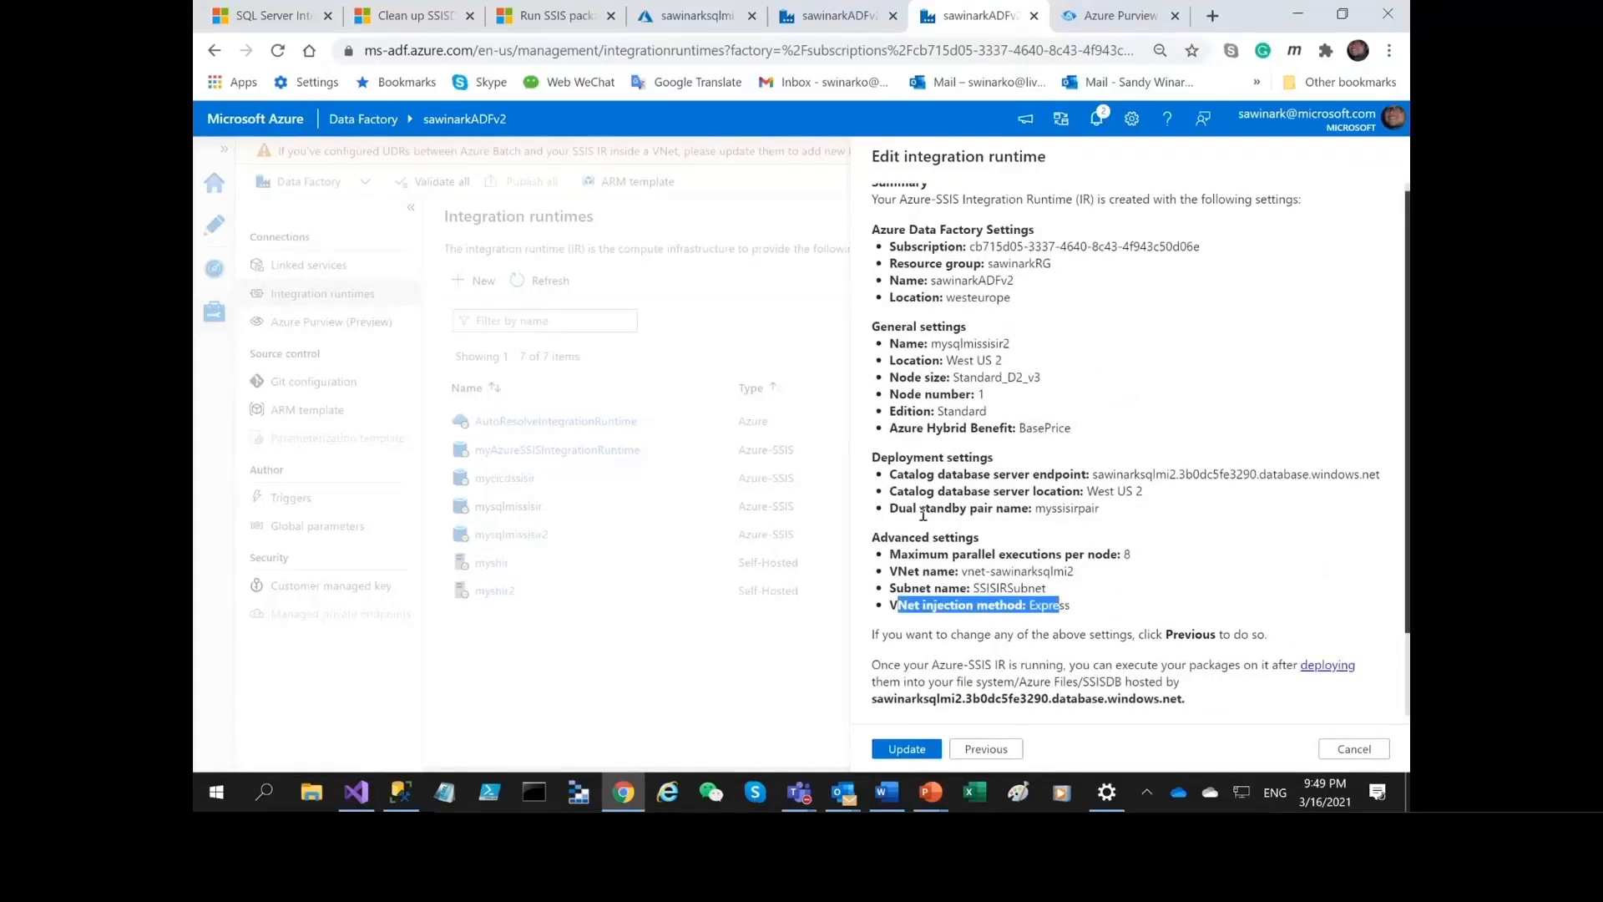
{"action": "left_click_drag", "start_coordinate": [890, 509], "coordinate": [1093, 511]}
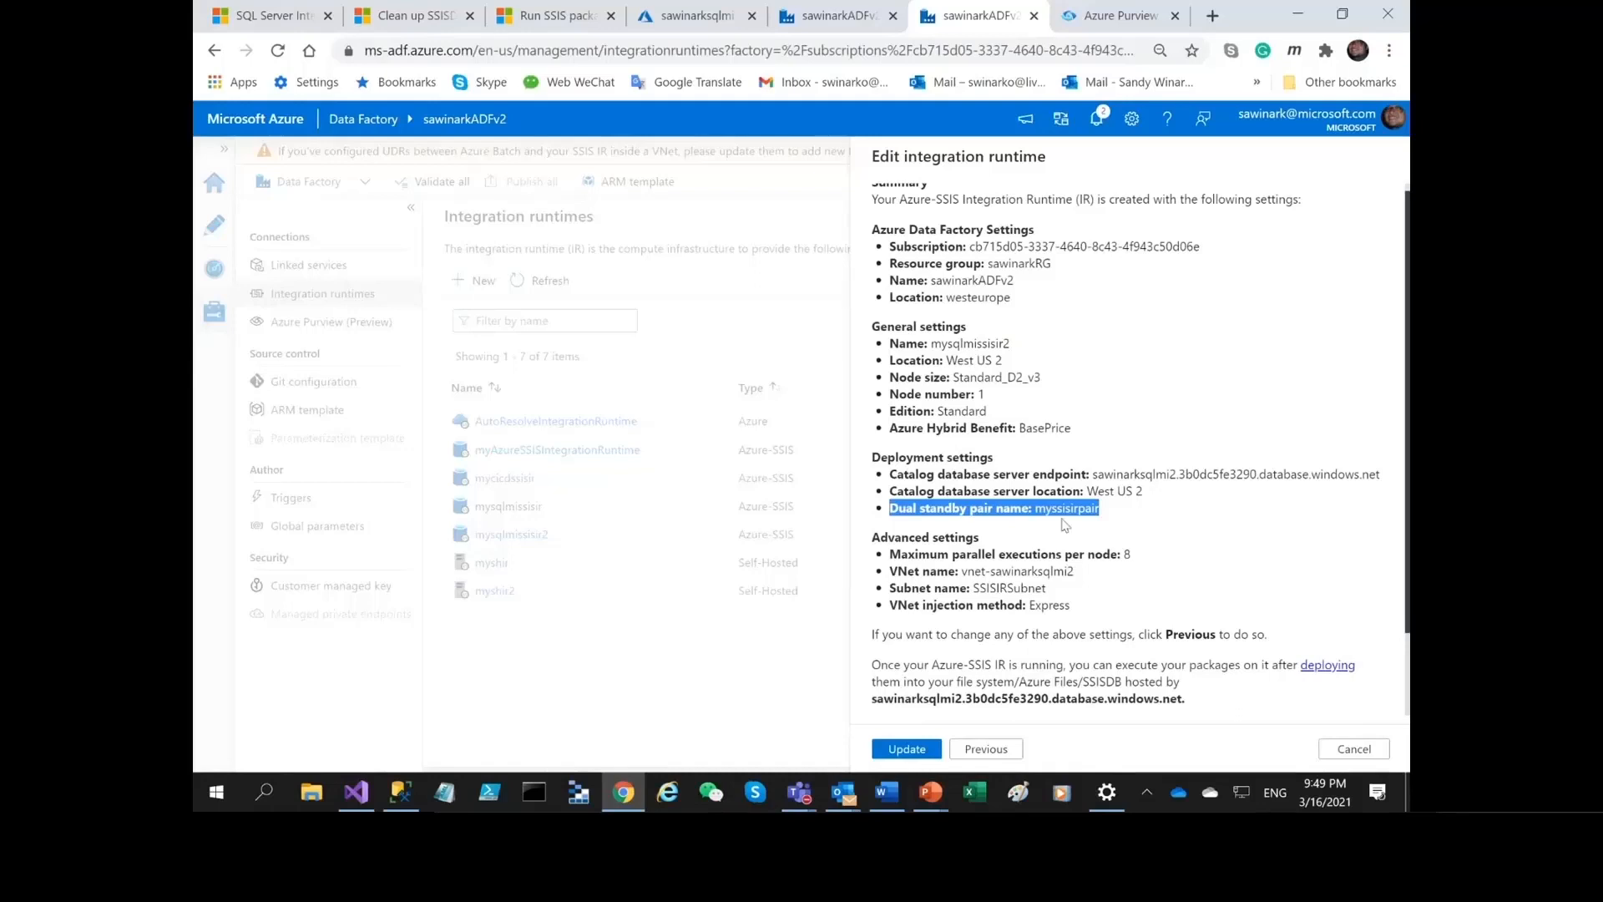
{"action": "left_click", "coordinate": [1206, 559]}
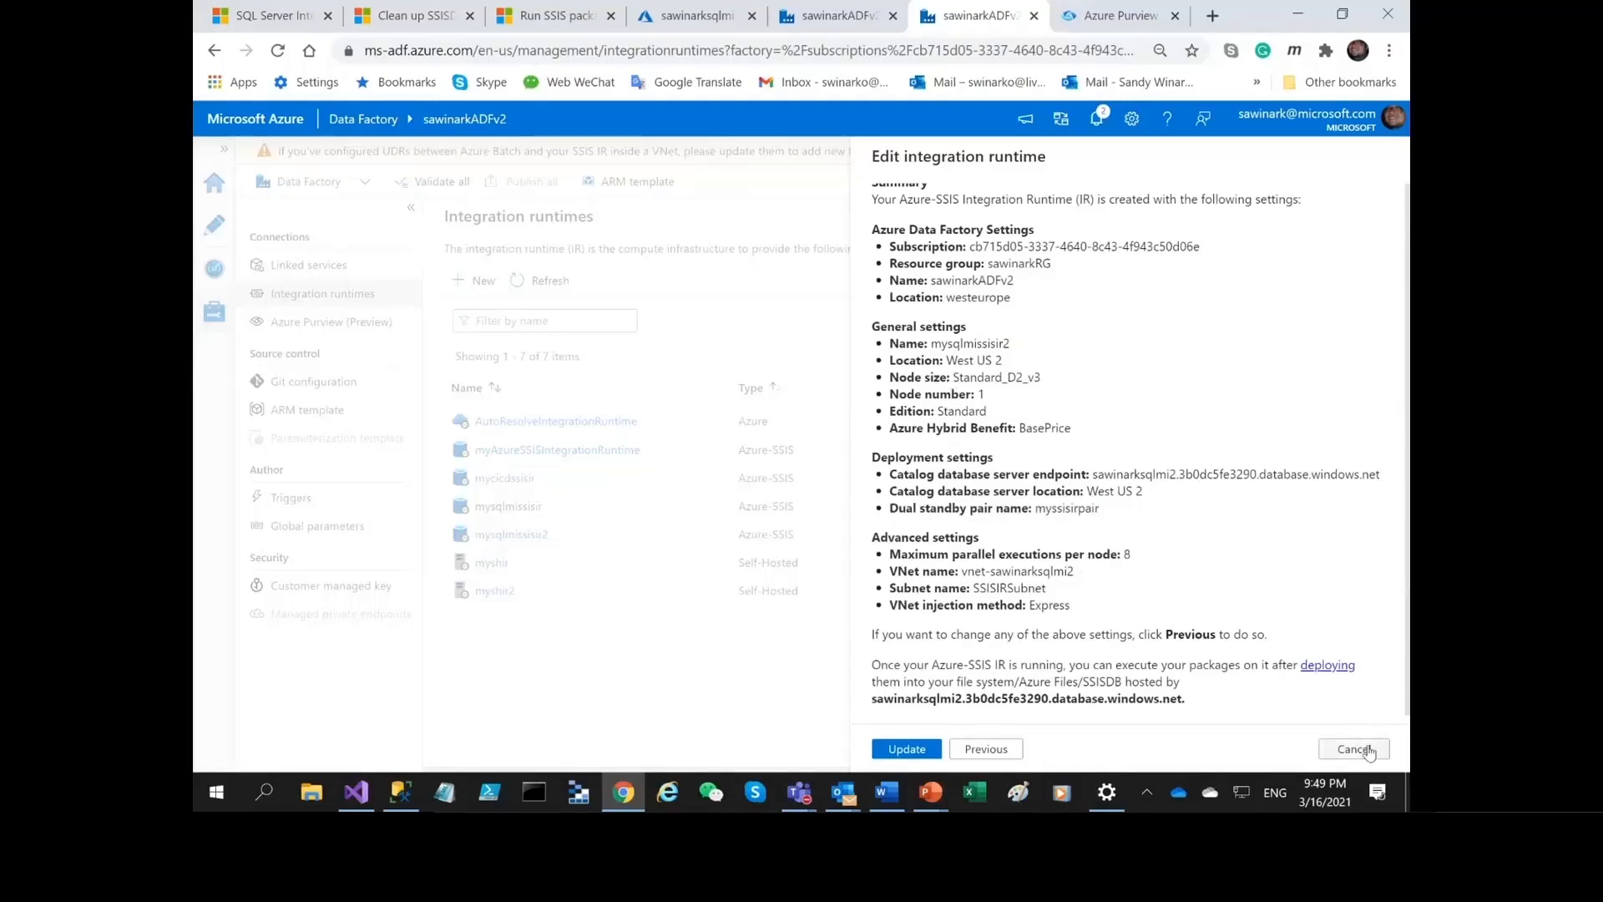
{"action": "left_click", "coordinate": [1361, 752]}
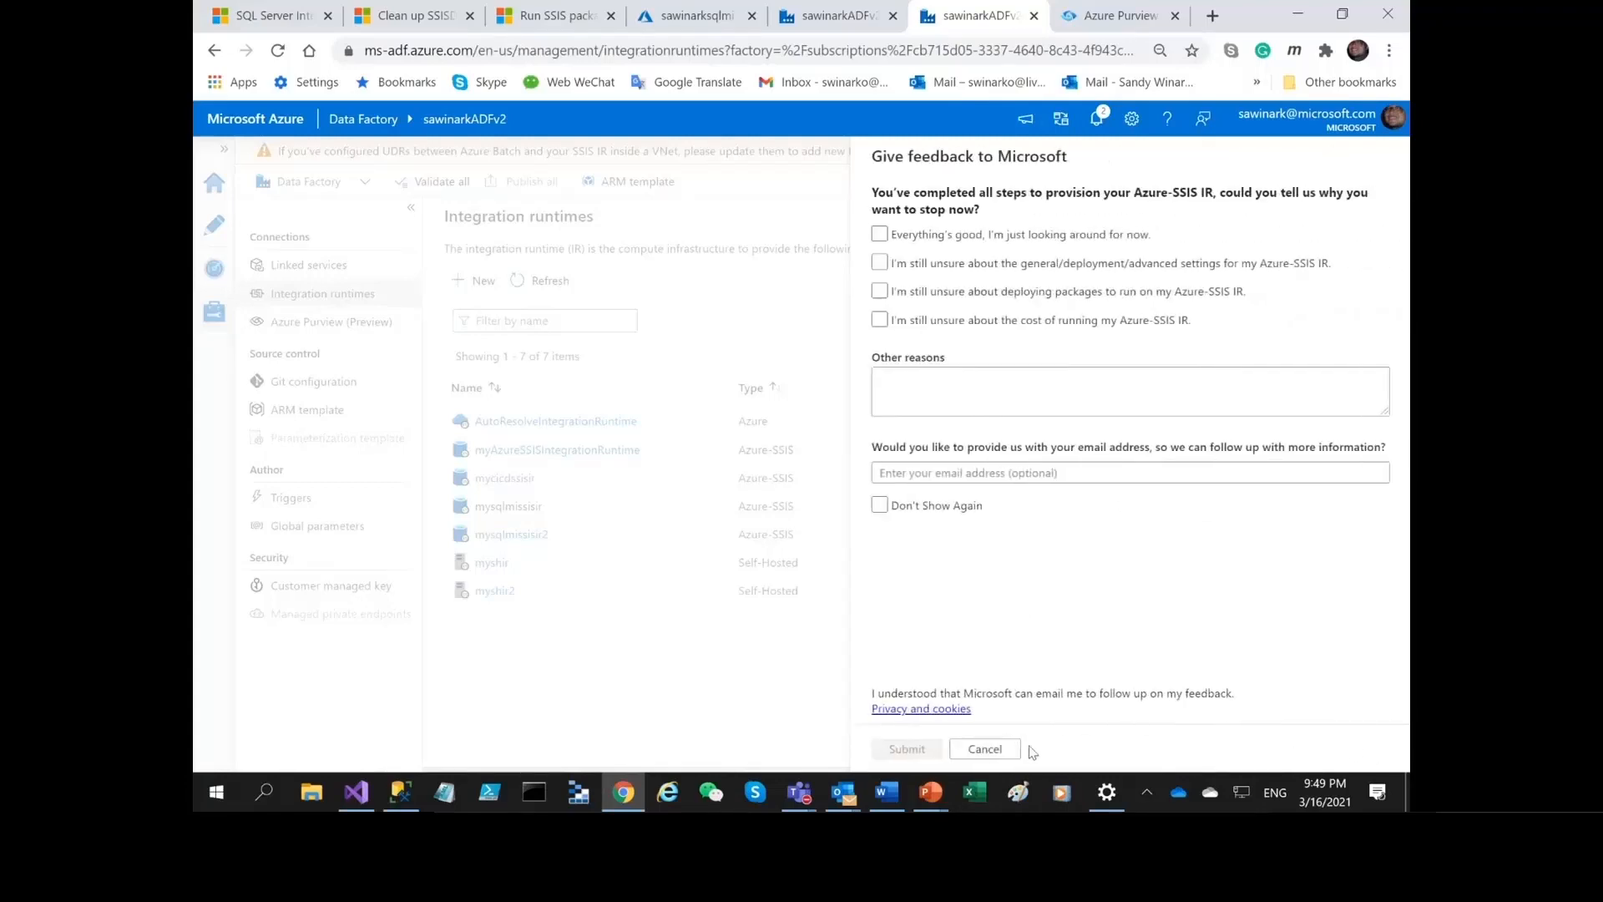
{"action": "left_click", "coordinate": [985, 748]}
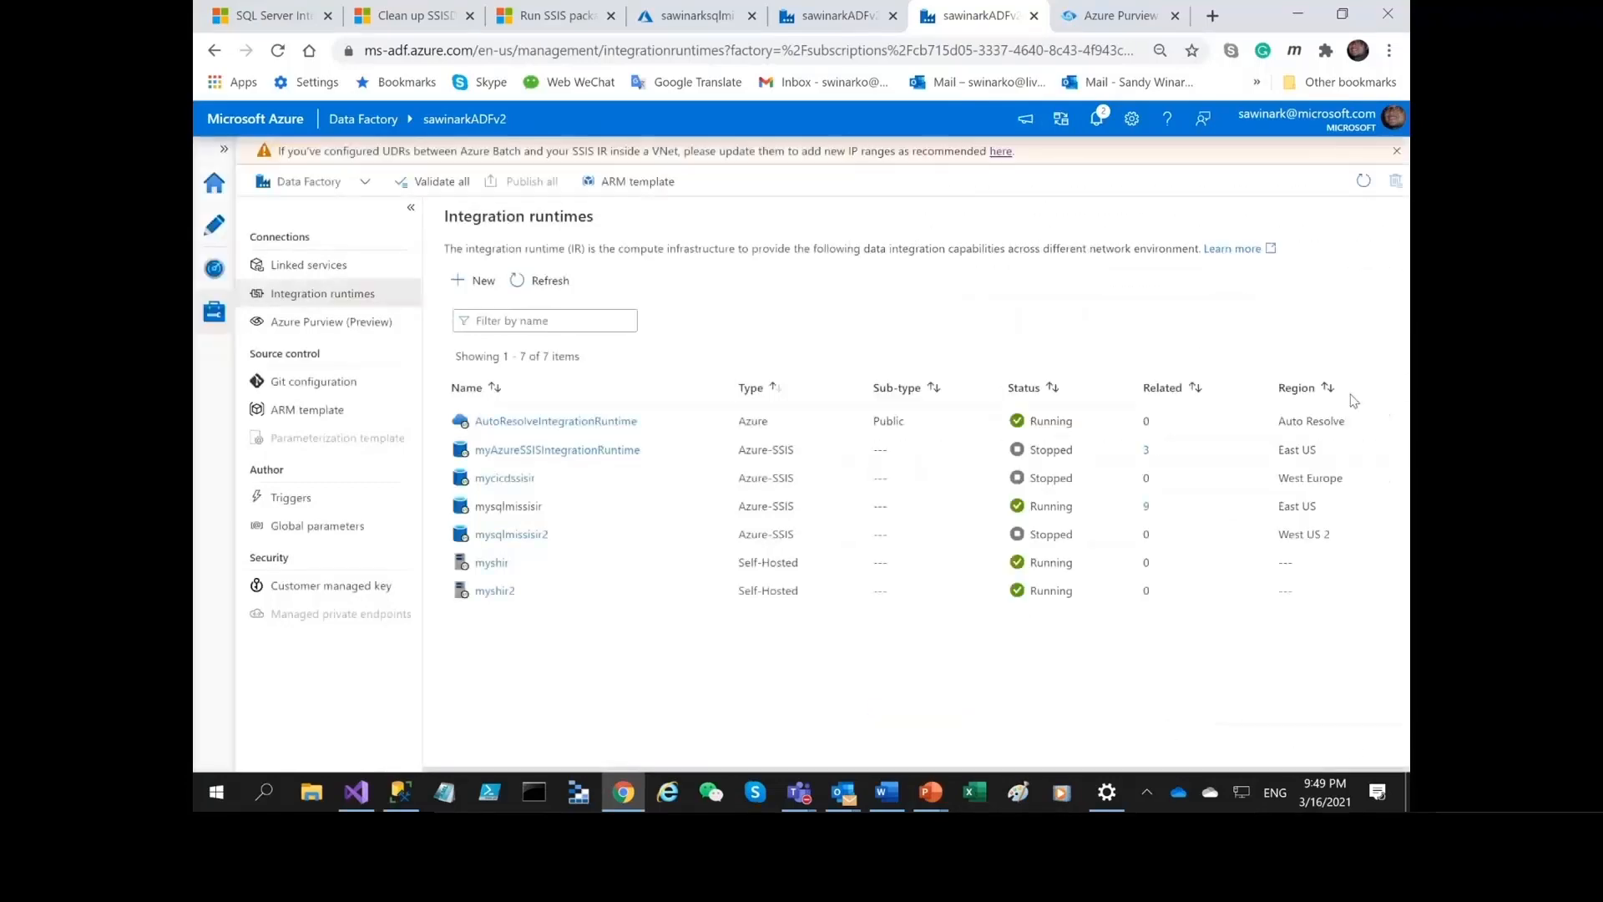
Check and close the notifications, and start the mysqlmissisir2 integration runtime.
{"action": "left_click", "coordinate": [1098, 119]}
{"action": "left_click", "coordinate": [919, 206]}
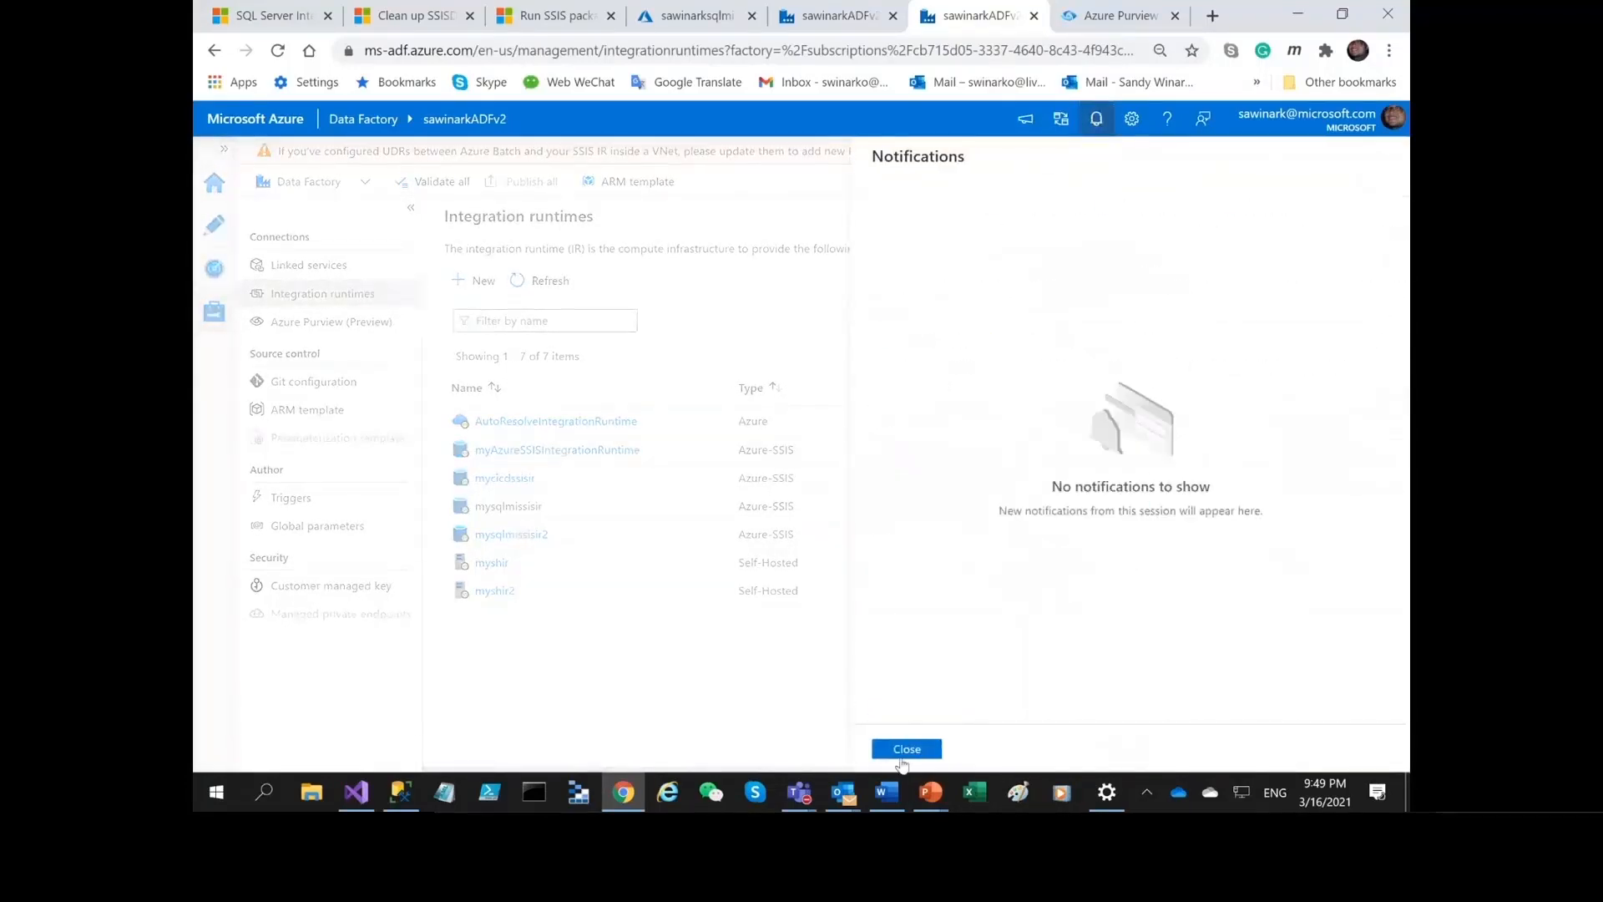
{"action": "left_click", "coordinate": [905, 748]}
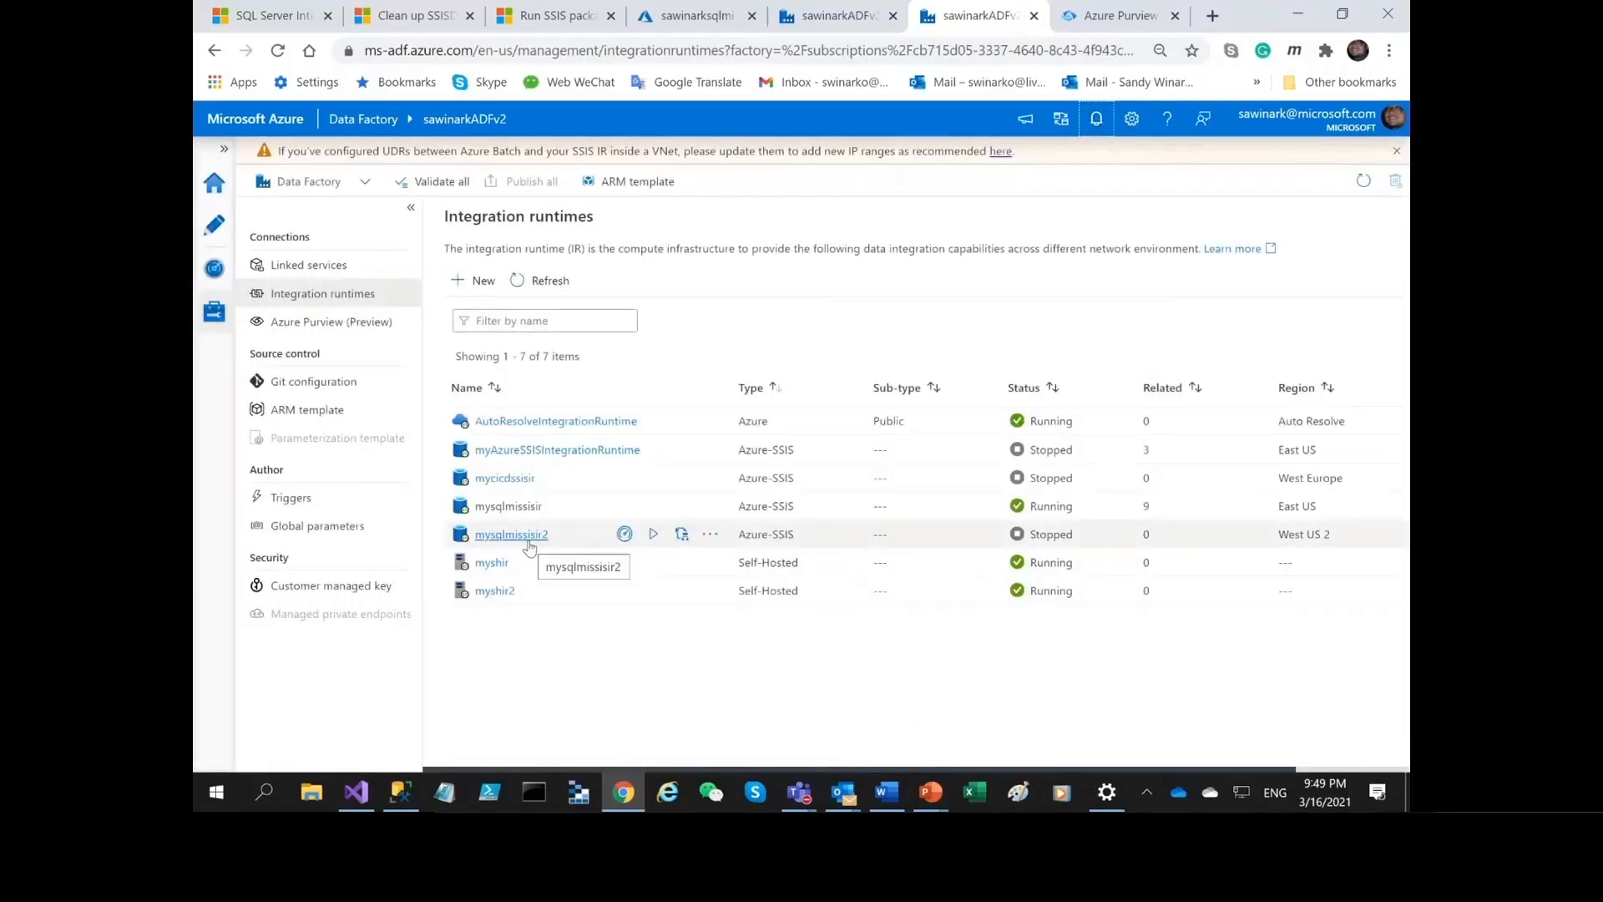
{"action": "left_click", "coordinate": [654, 534]}
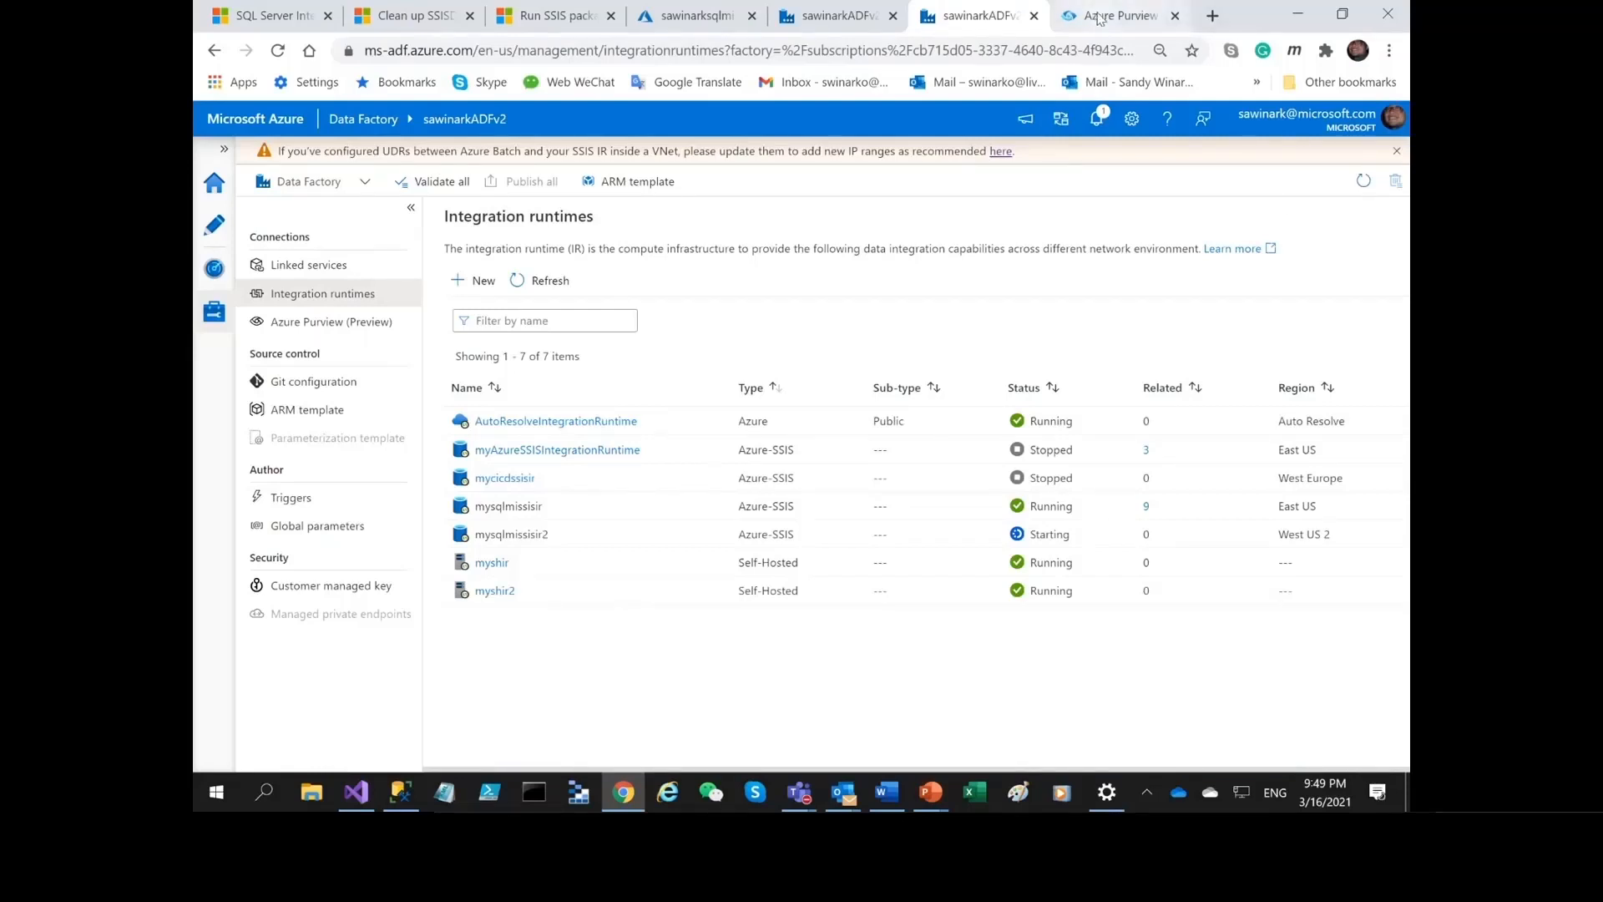
Look at the Azure Purview home page, switch to Visual Studio and inspect the SQLDB Table3 source's connection and columns.
{"action": "left_click", "coordinate": [1099, 19]}
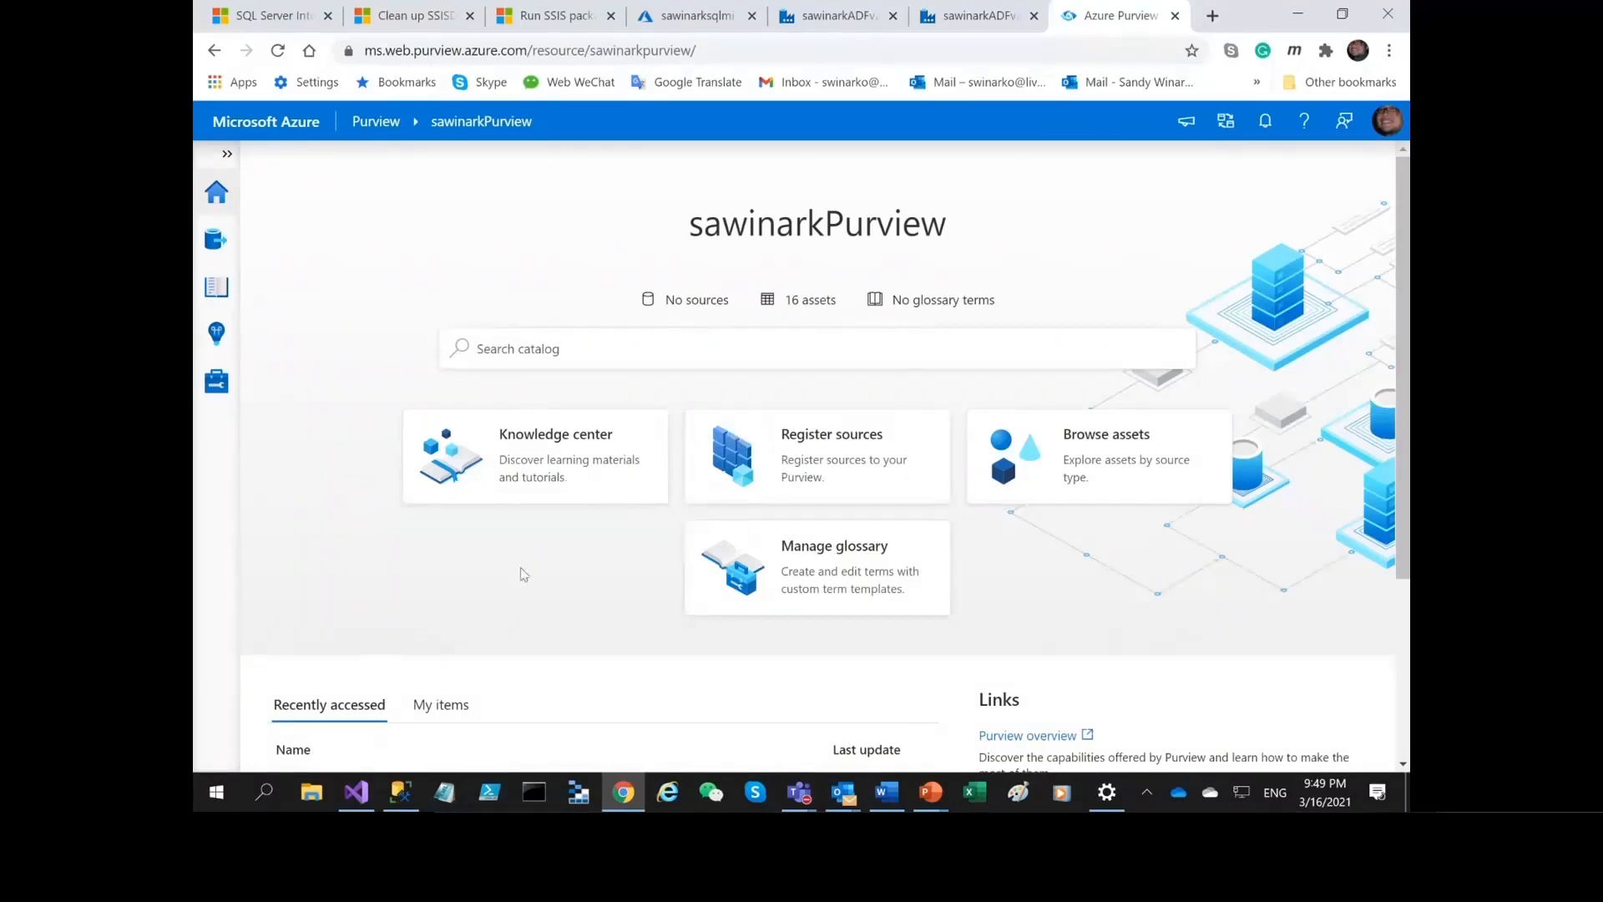
{"action": "left_click", "coordinate": [365, 807]}
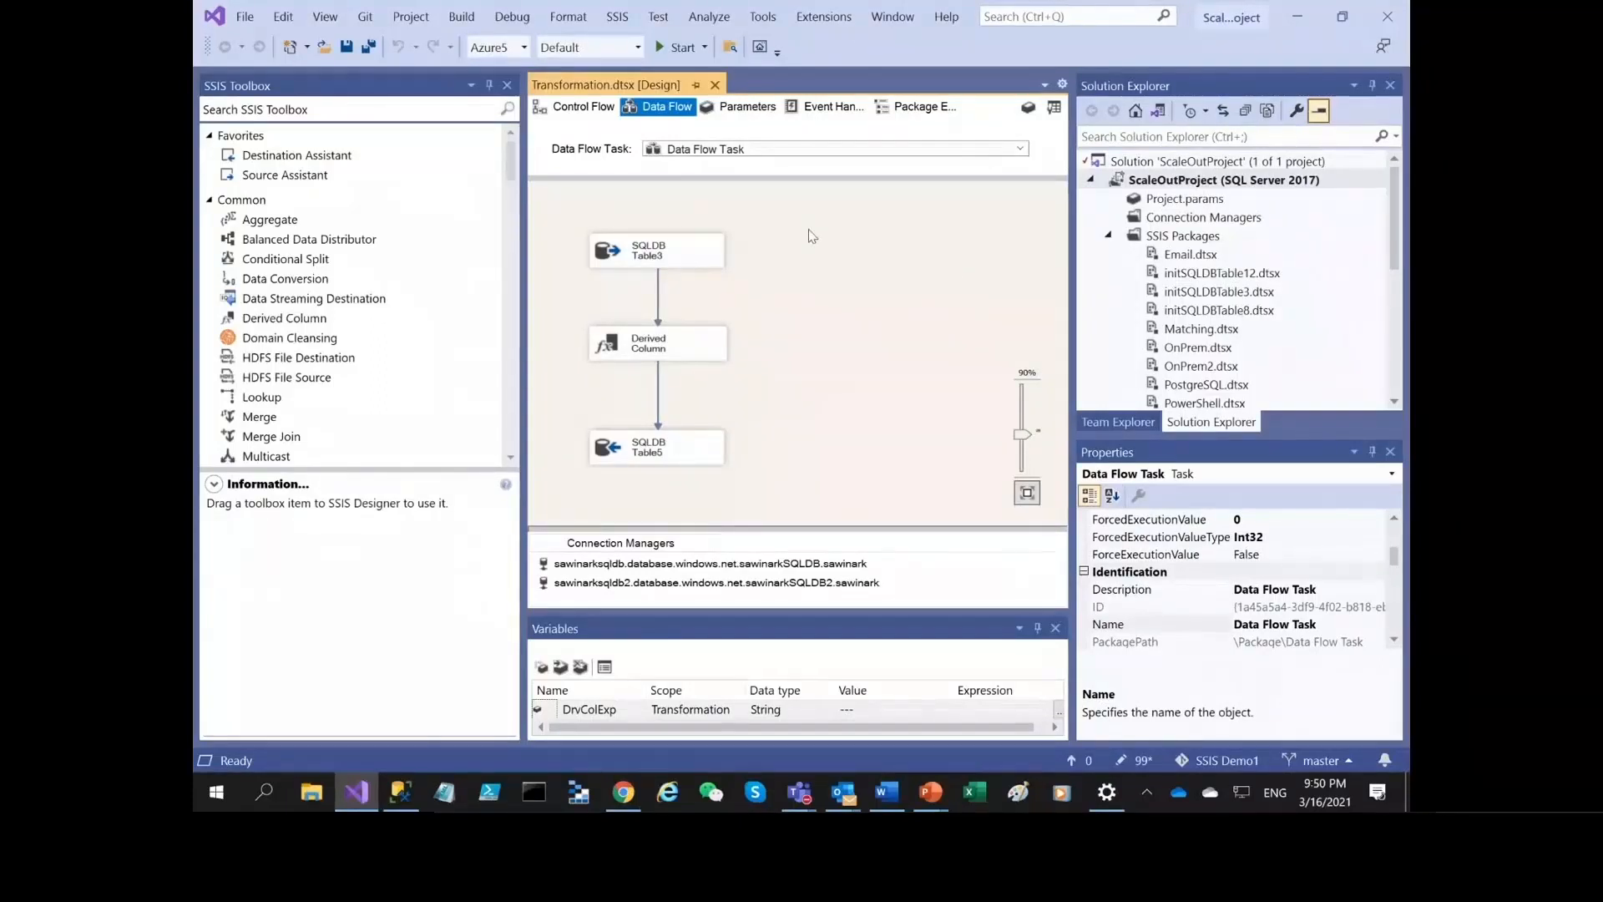
{"action": "left_click", "coordinate": [678, 257]}
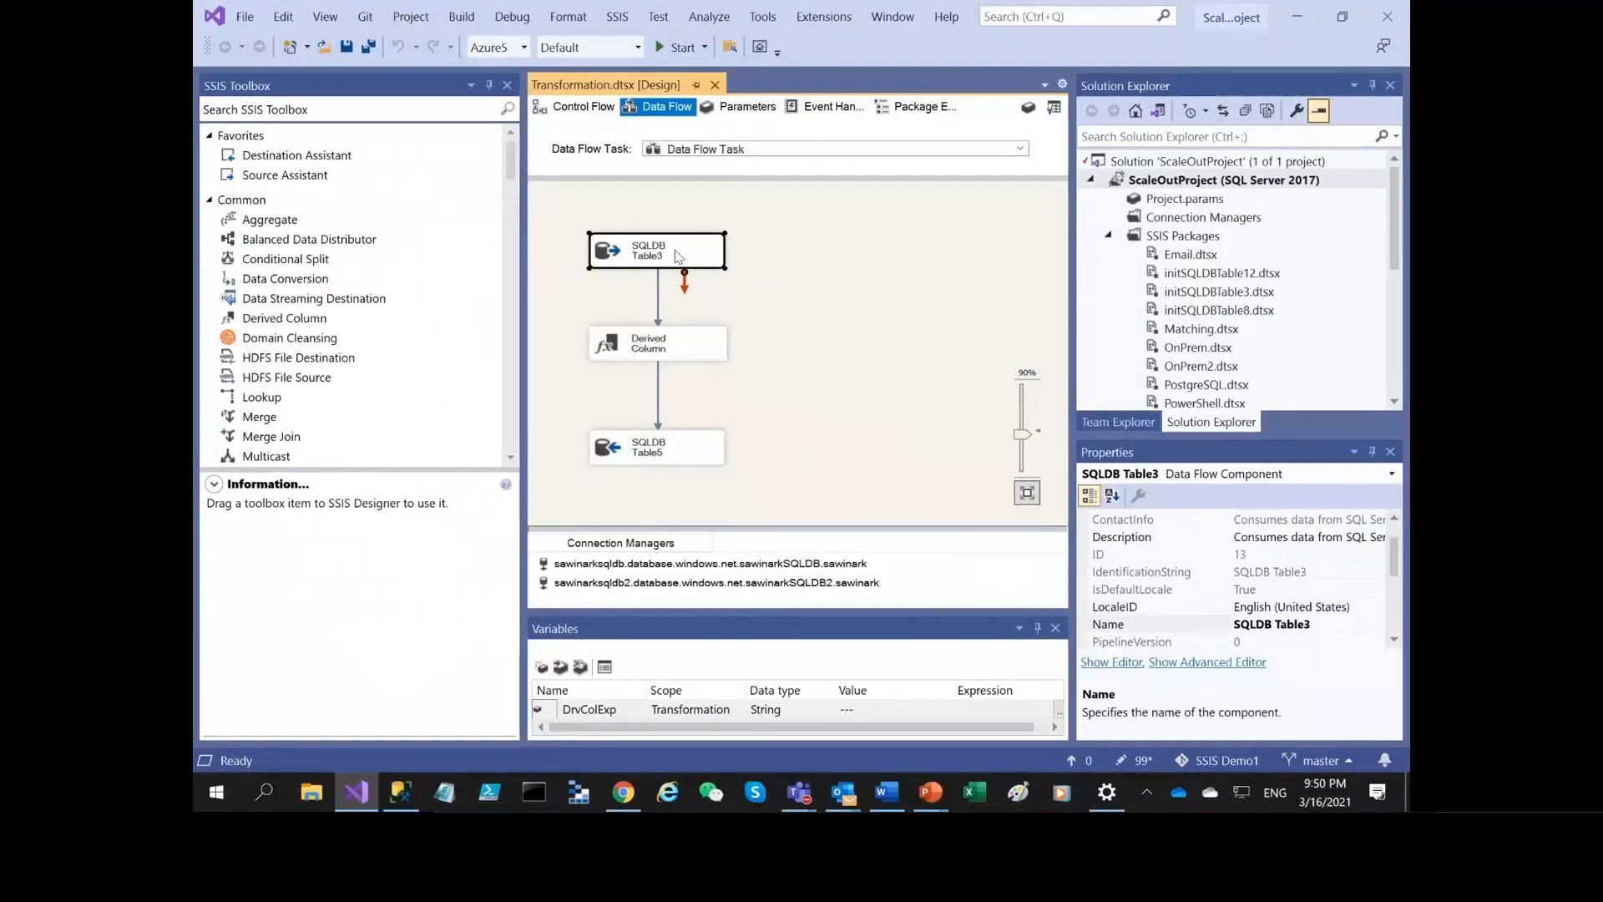
{"action": "double_click", "coordinate": [675, 249]}
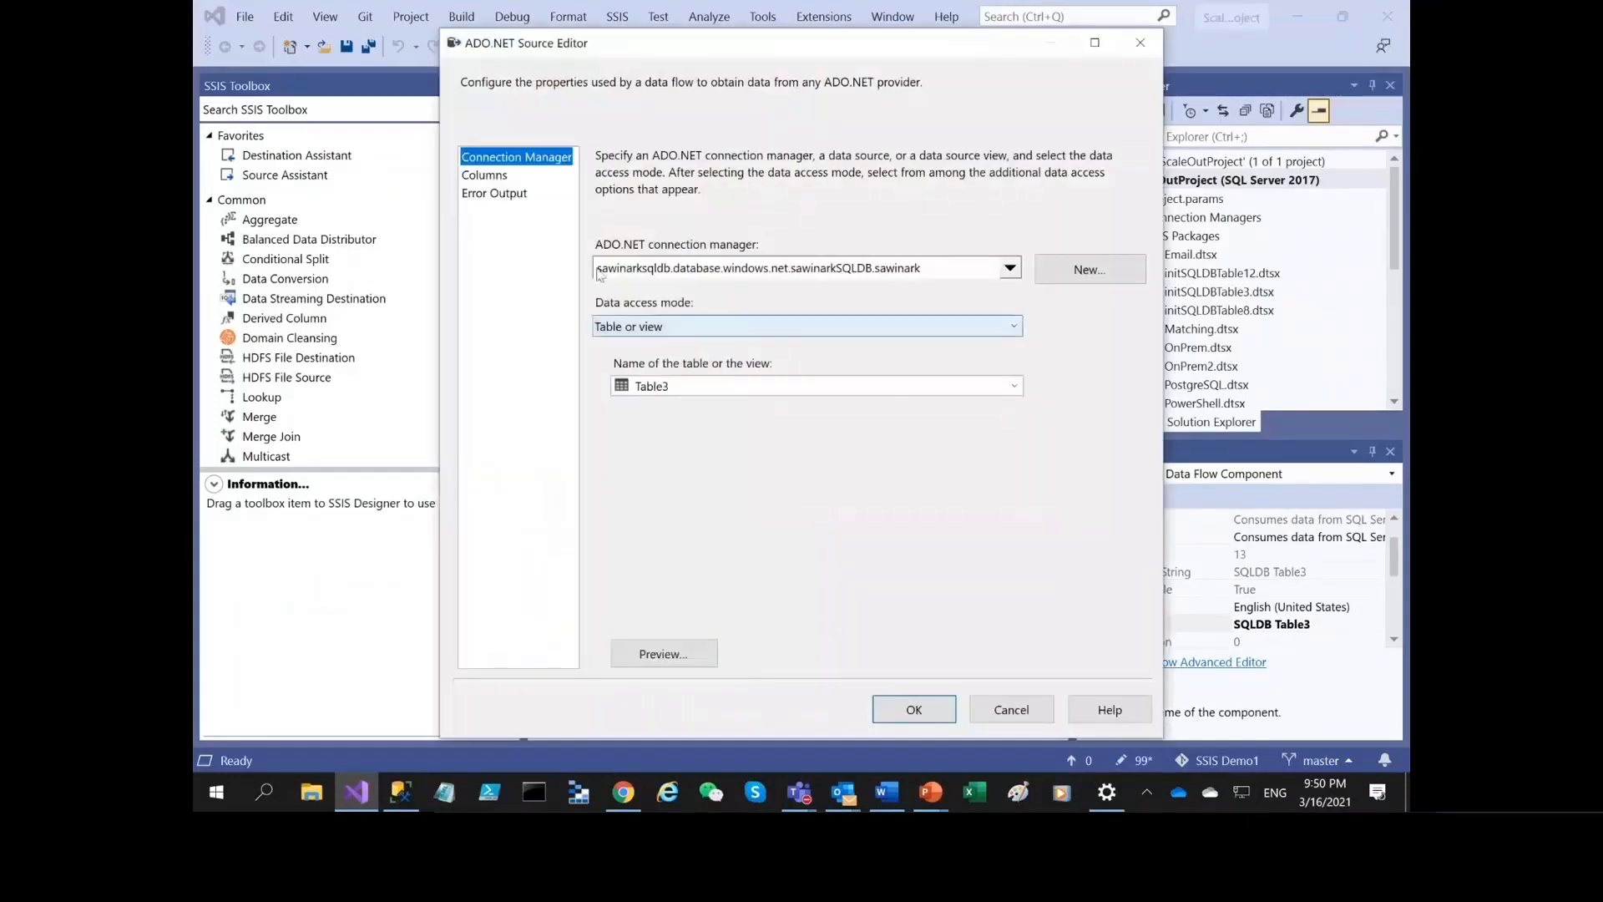
{"action": "left_click", "coordinate": [486, 175]}
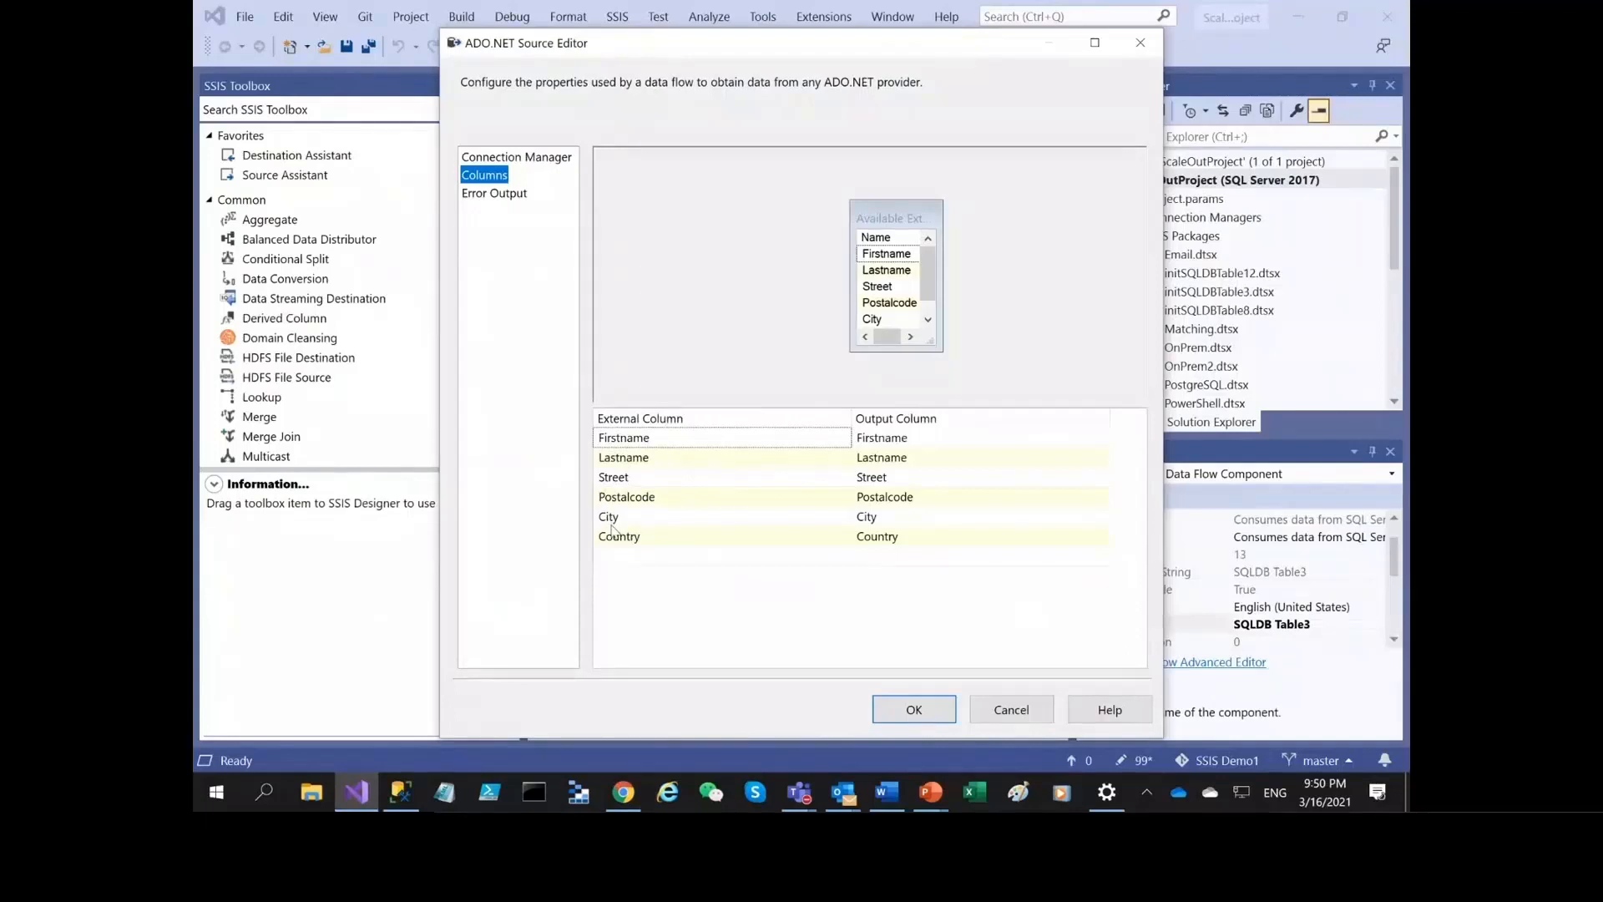
{"action": "left_click", "coordinate": [1032, 717]}
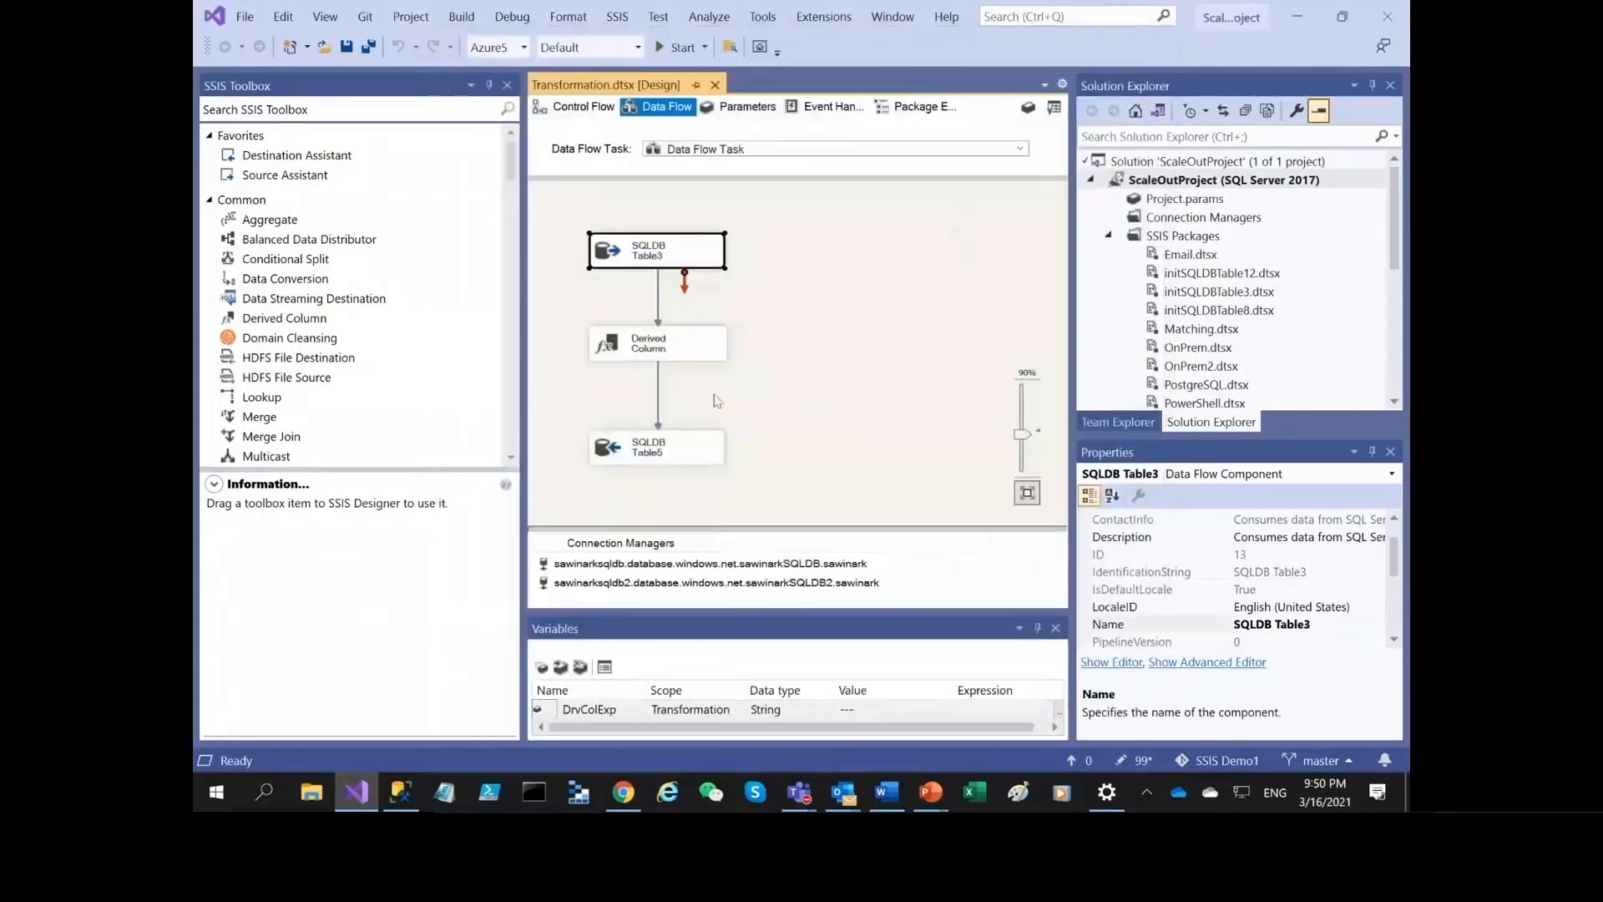
Inspect the Fullname expression in the Derived Column transformation and close its editor without changes.
{"action": "left_click", "coordinate": [677, 351]}
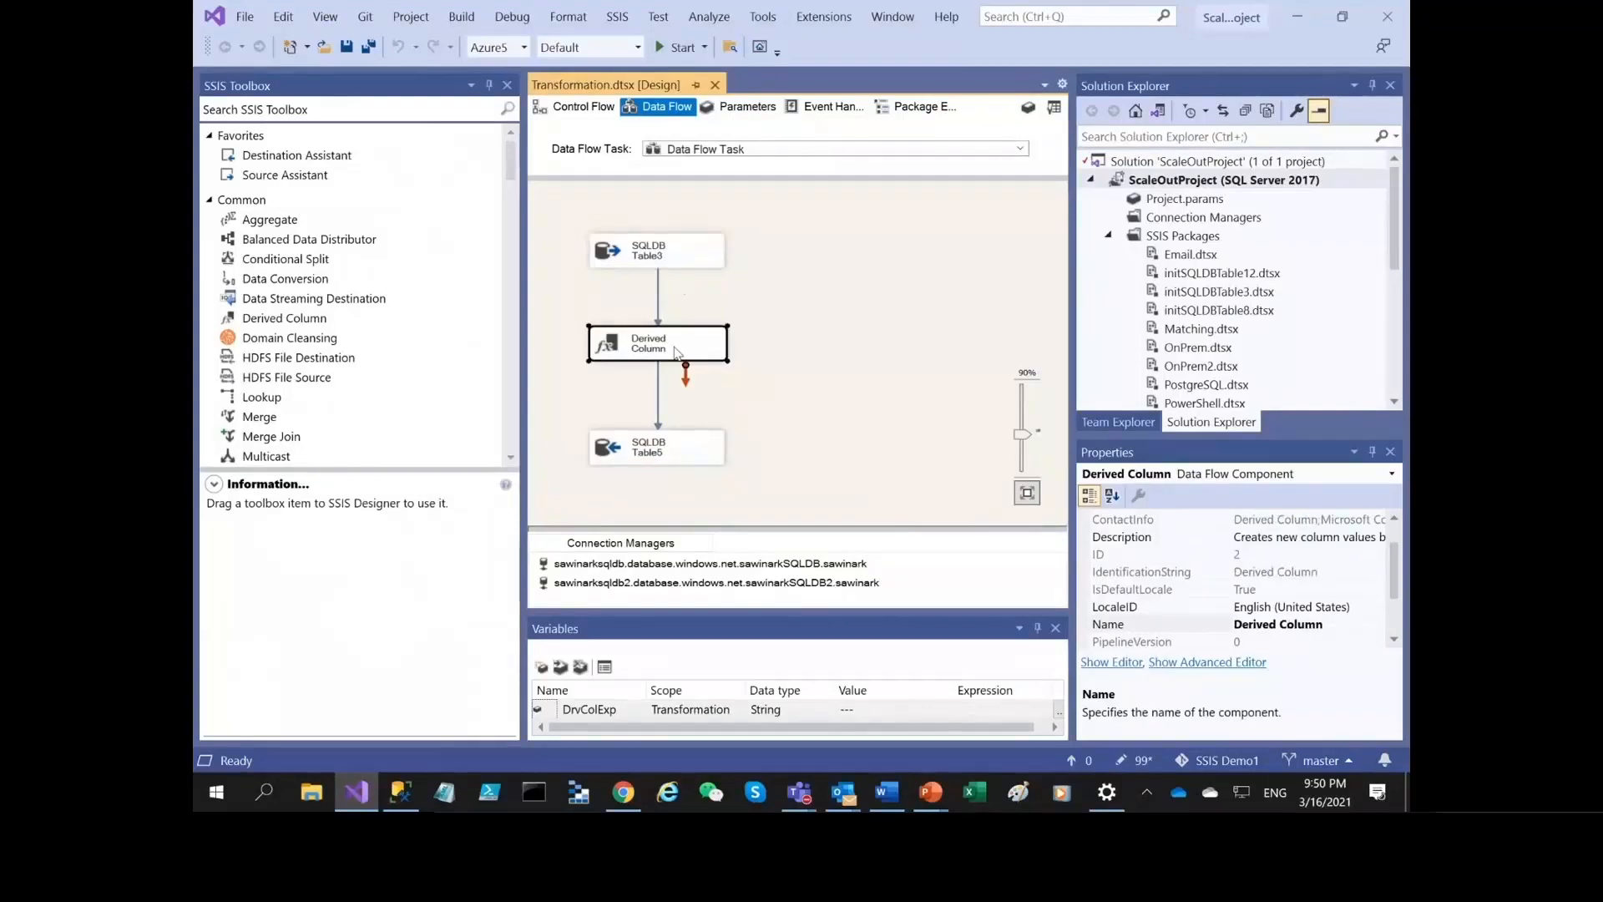
{"action": "double_click", "coordinate": [677, 352]}
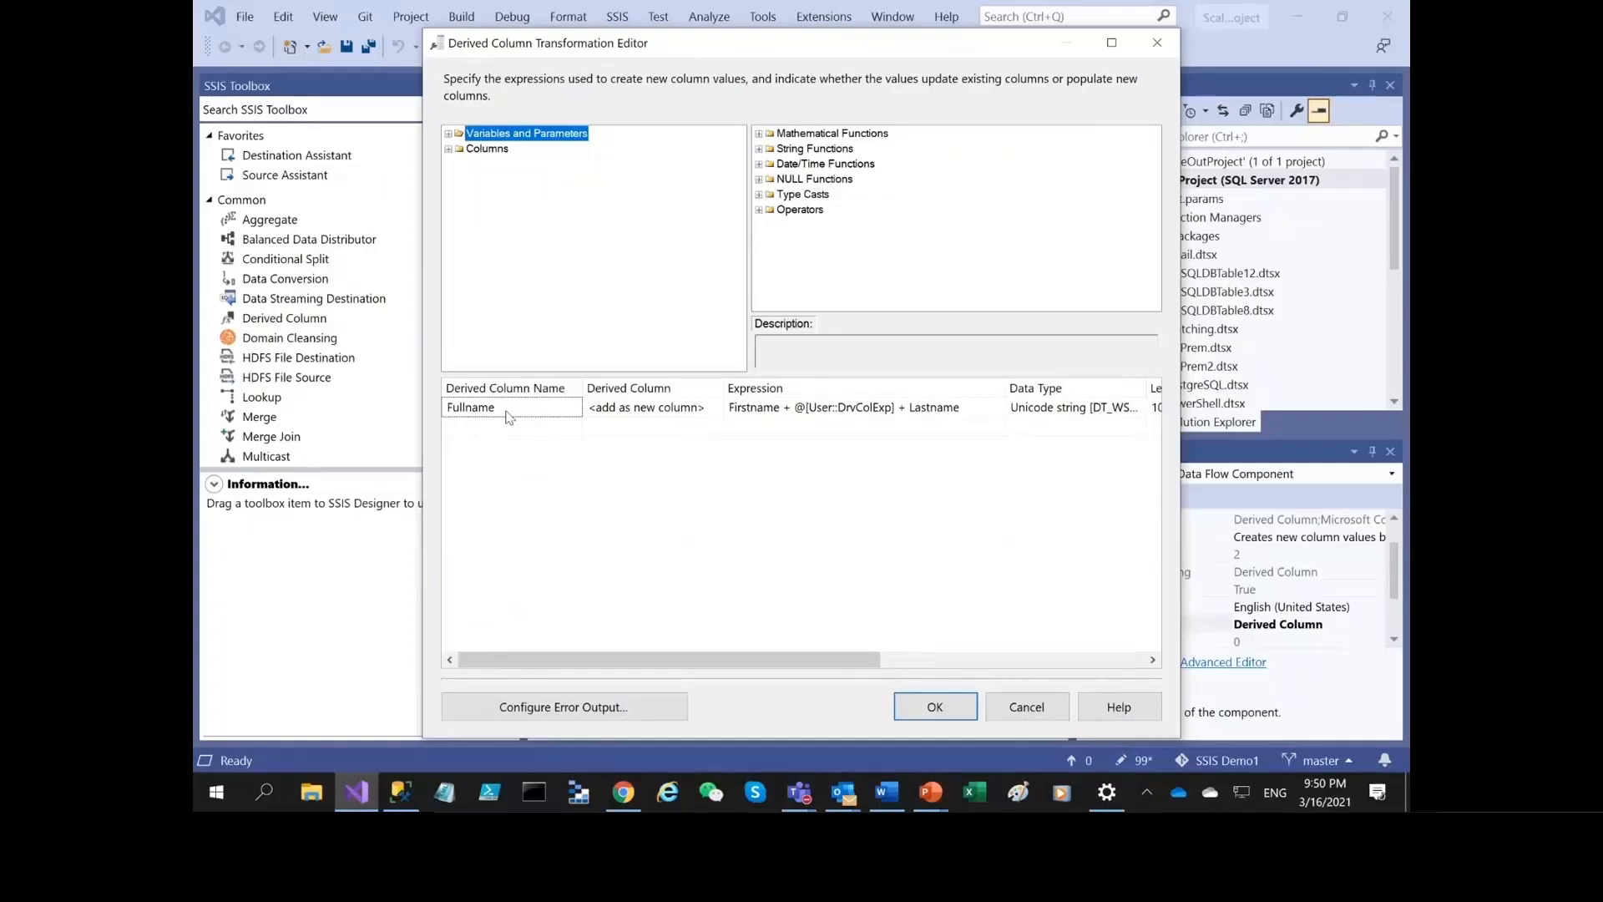
{"action": "left_click", "coordinate": [1026, 706]}
Inspect the input-to-destination column mappings of the SQLDB Table5 destination and close its editor without changes.
{"action": "left_click", "coordinate": [681, 448]}
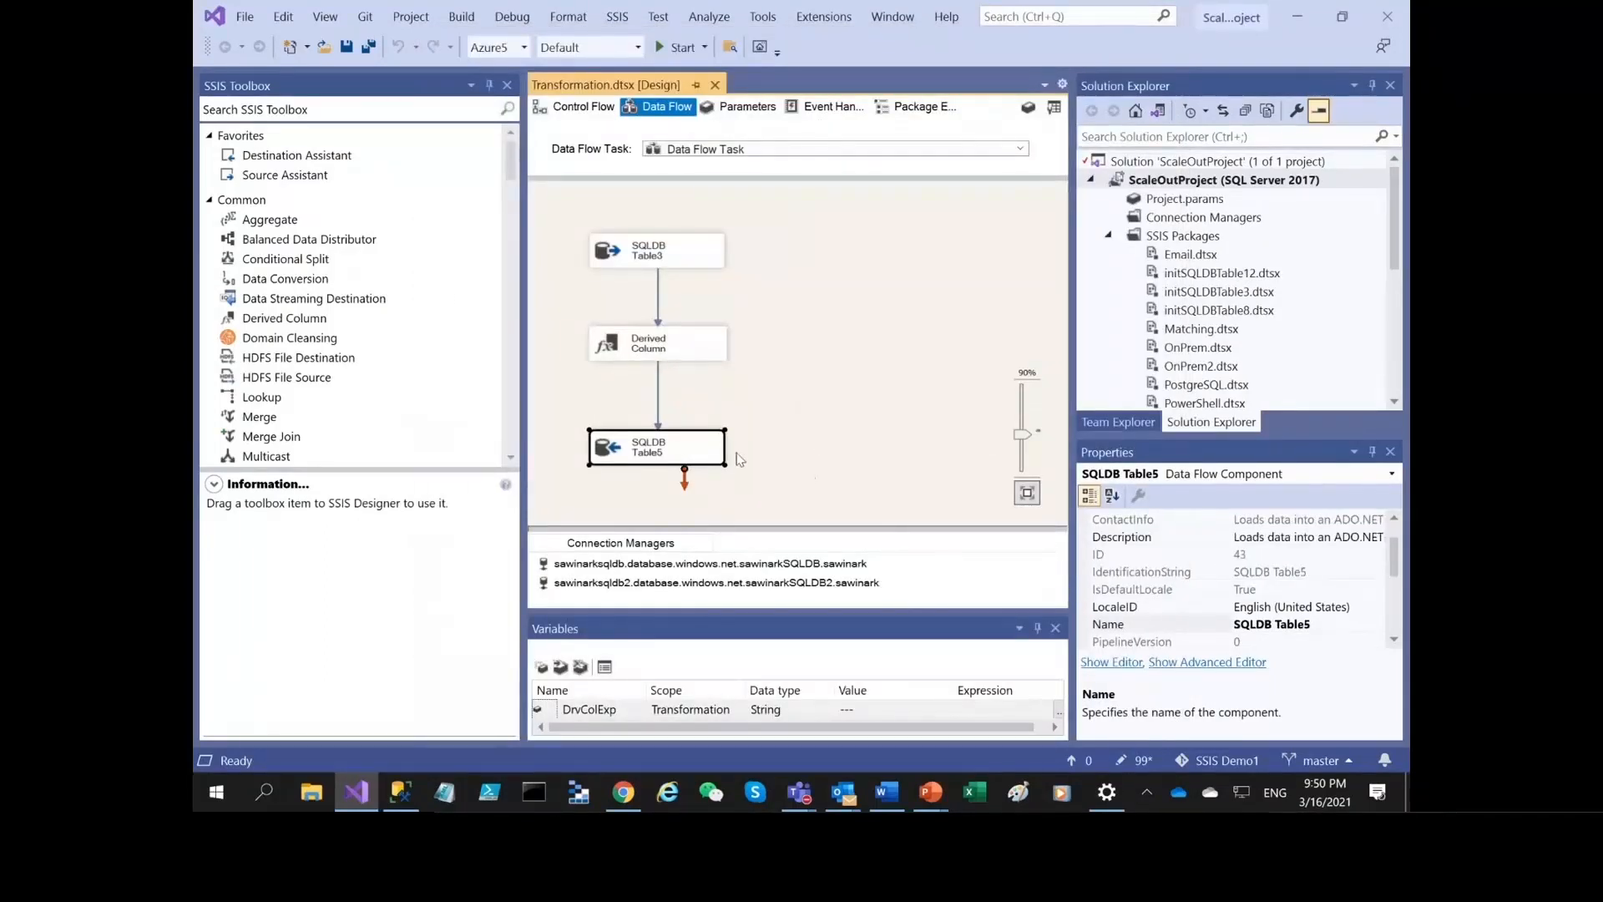
{"action": "double_click", "coordinate": [681, 451]}
{"action": "left_click", "coordinate": [493, 177]}
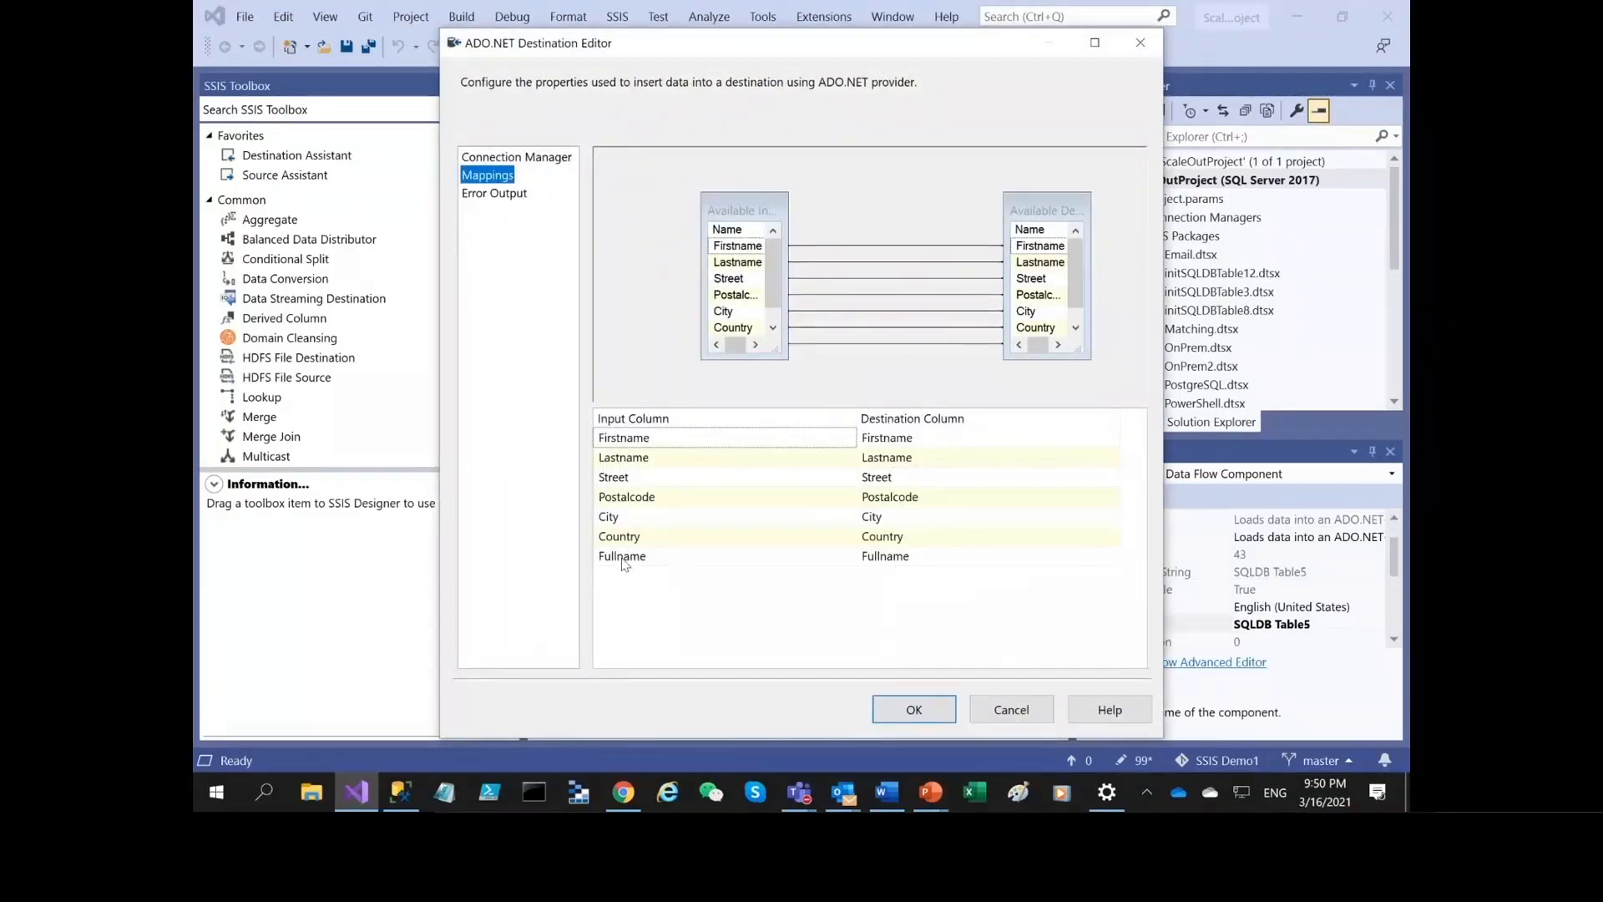
{"action": "left_click", "coordinate": [1013, 710]}
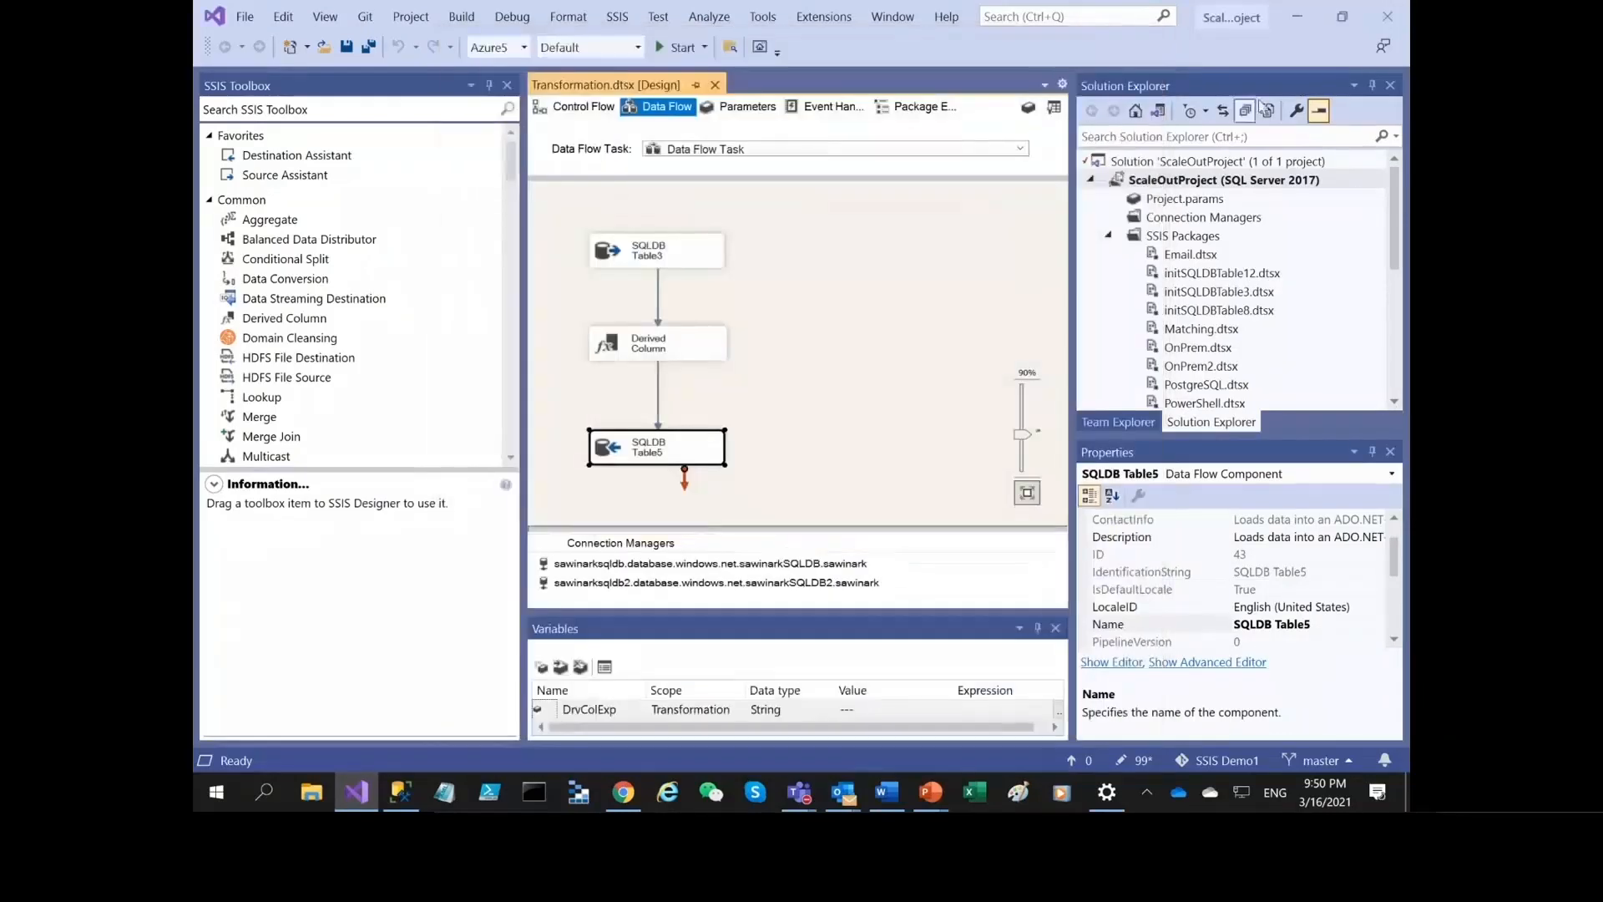
Switch to SQL Server Management Studio and check the All Executions report for Transformation.dtsx, comparing it with the package open in Visual Studio.
{"action": "left_click", "coordinate": [1297, 16]}
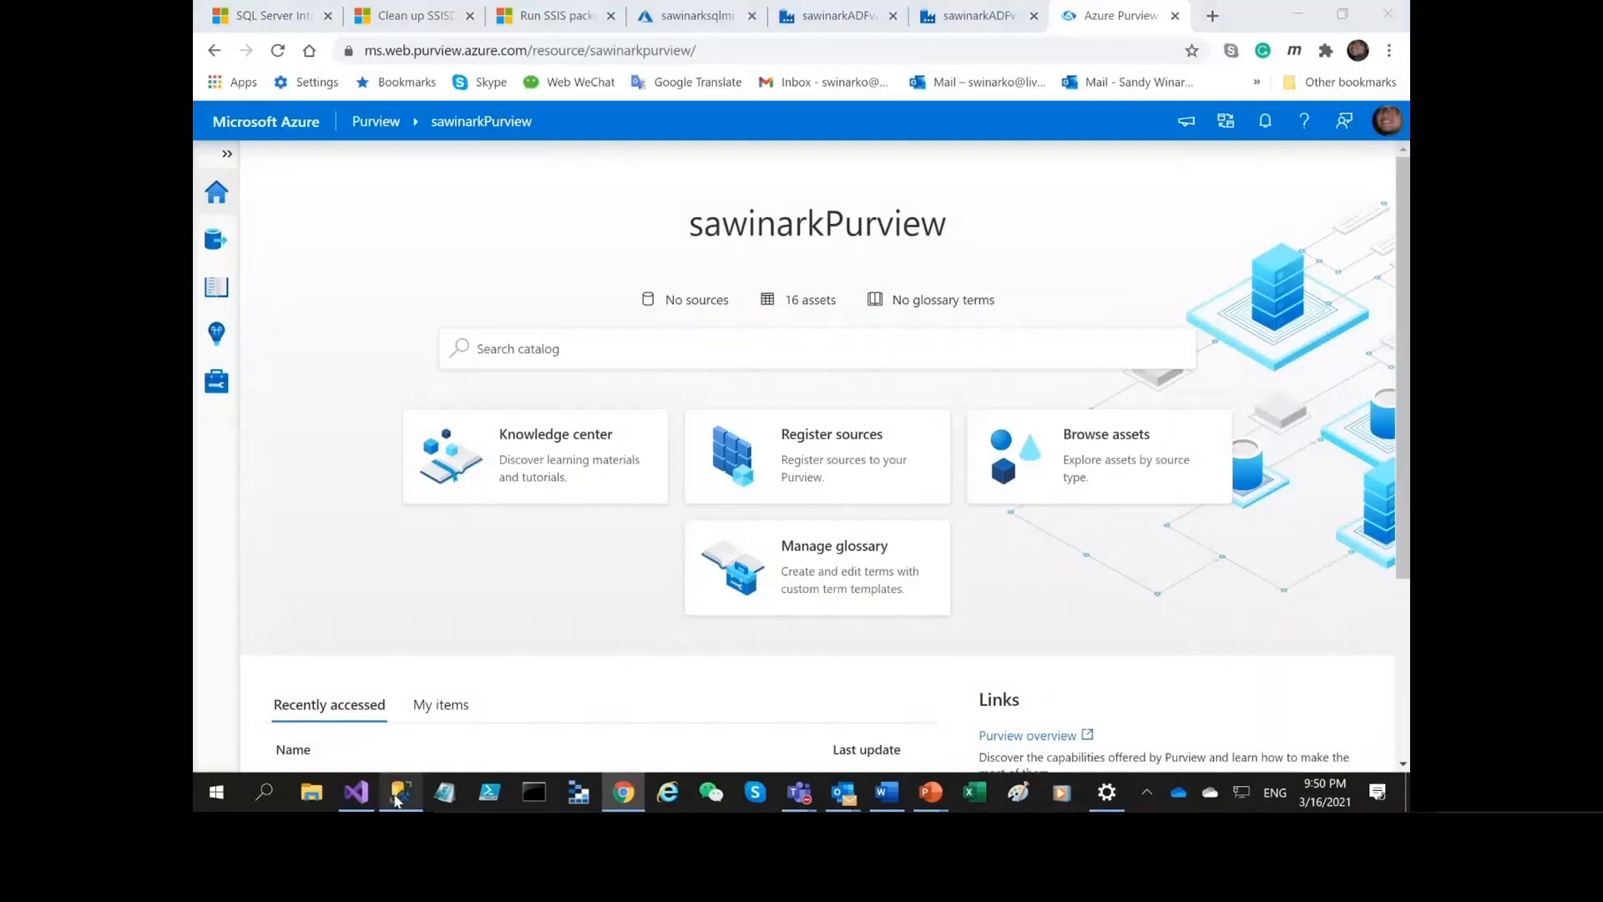
{"action": "left_click", "coordinate": [399, 795]}
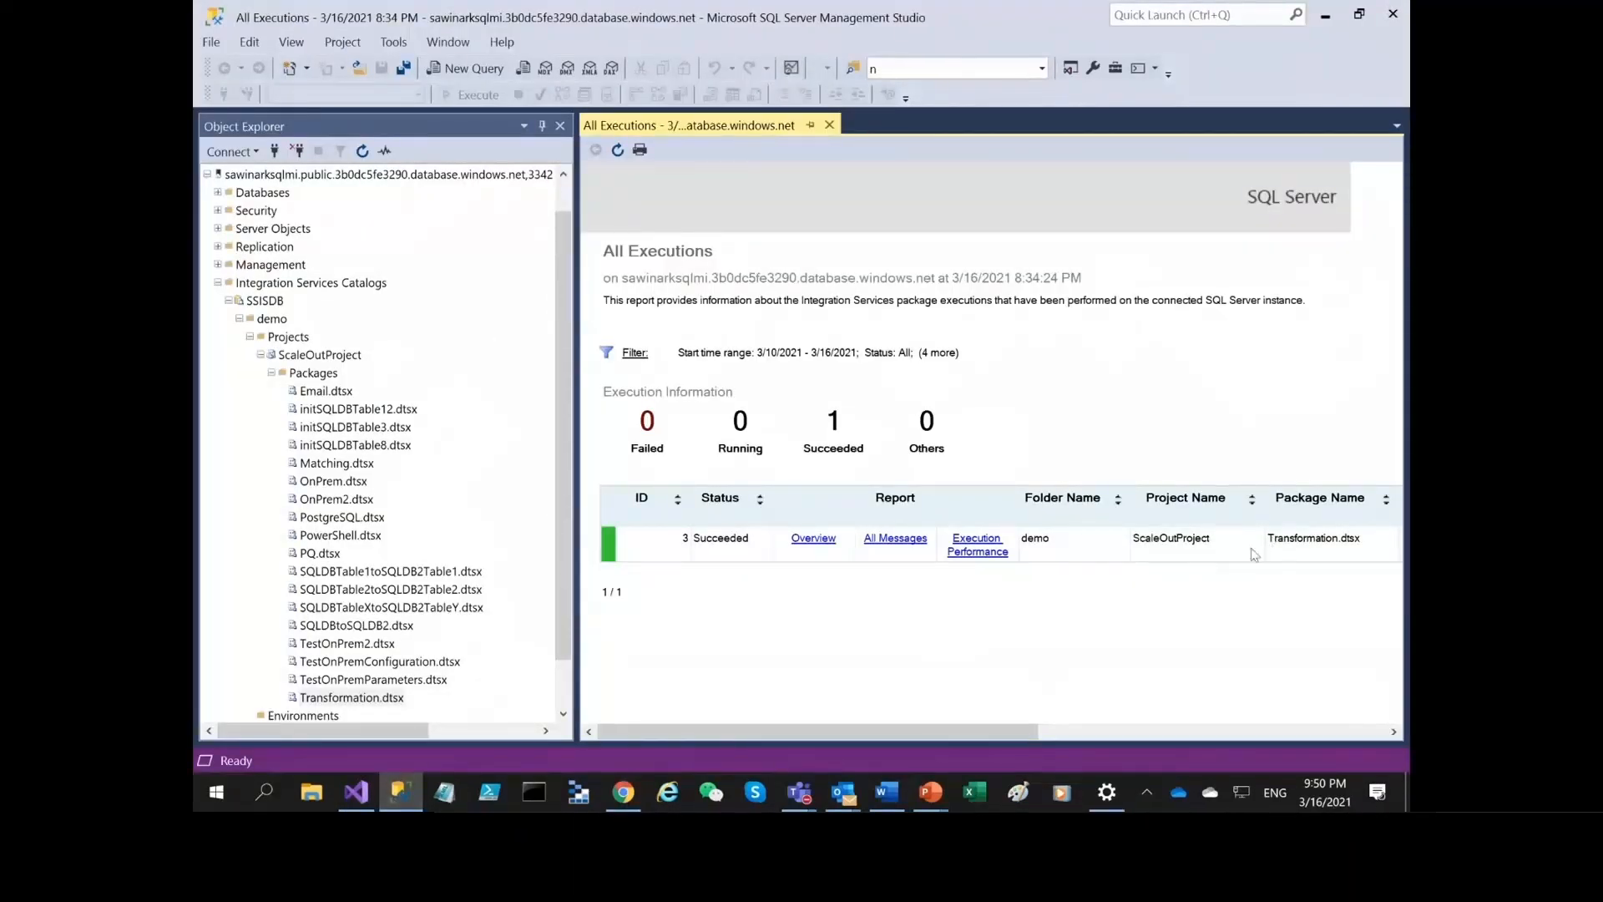
{"action": "left_click", "coordinate": [357, 792]}
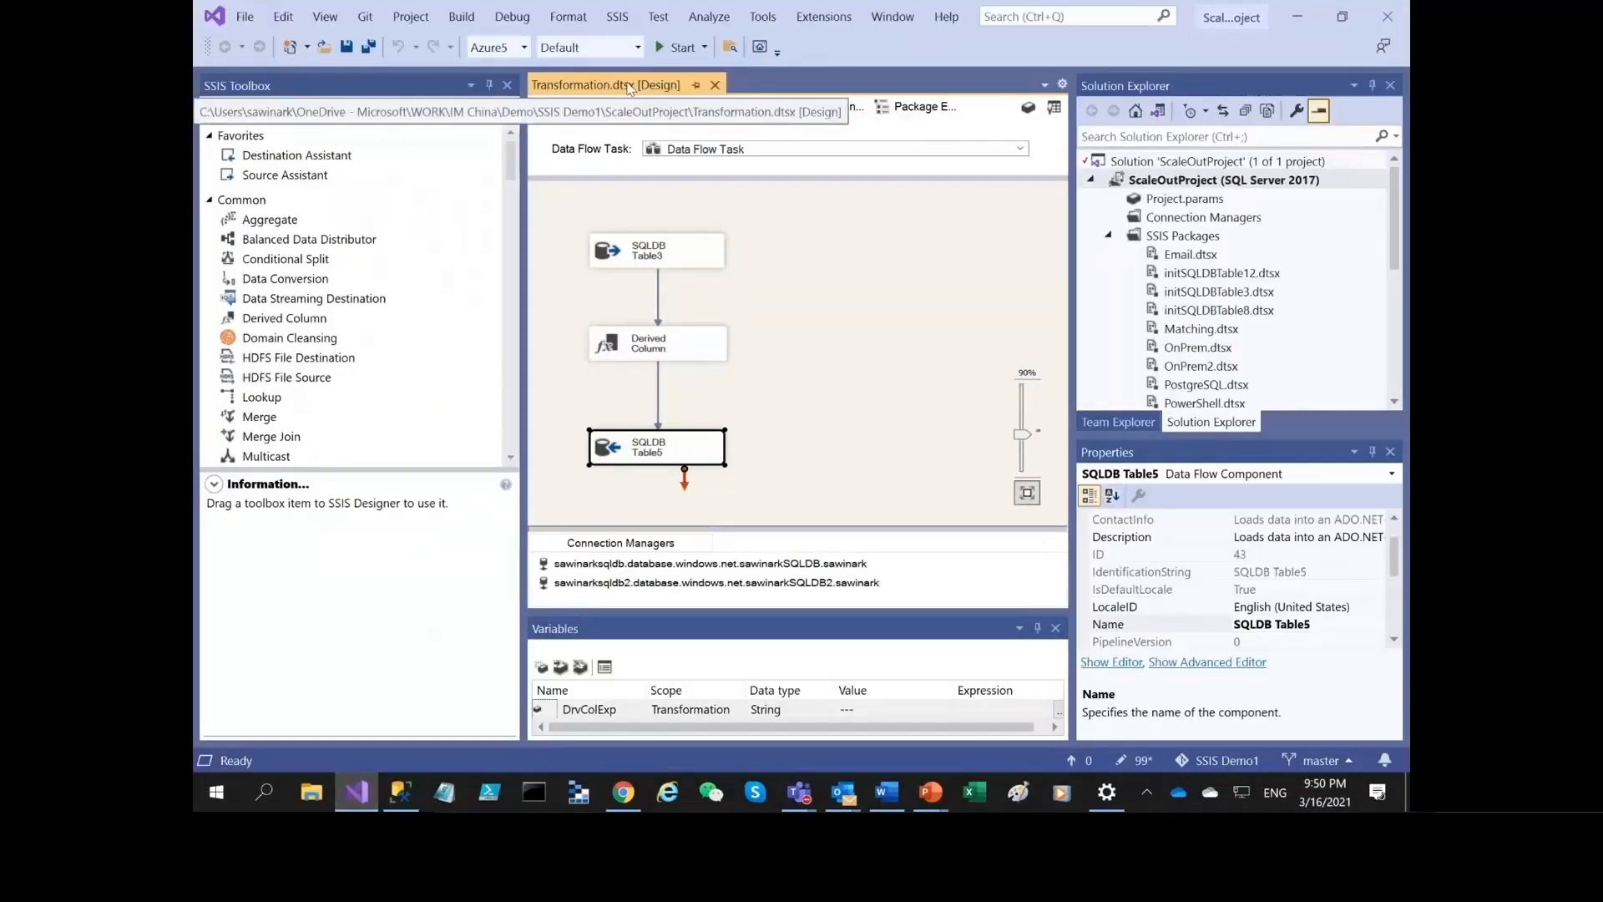
{"action": "left_click", "coordinate": [401, 792]}
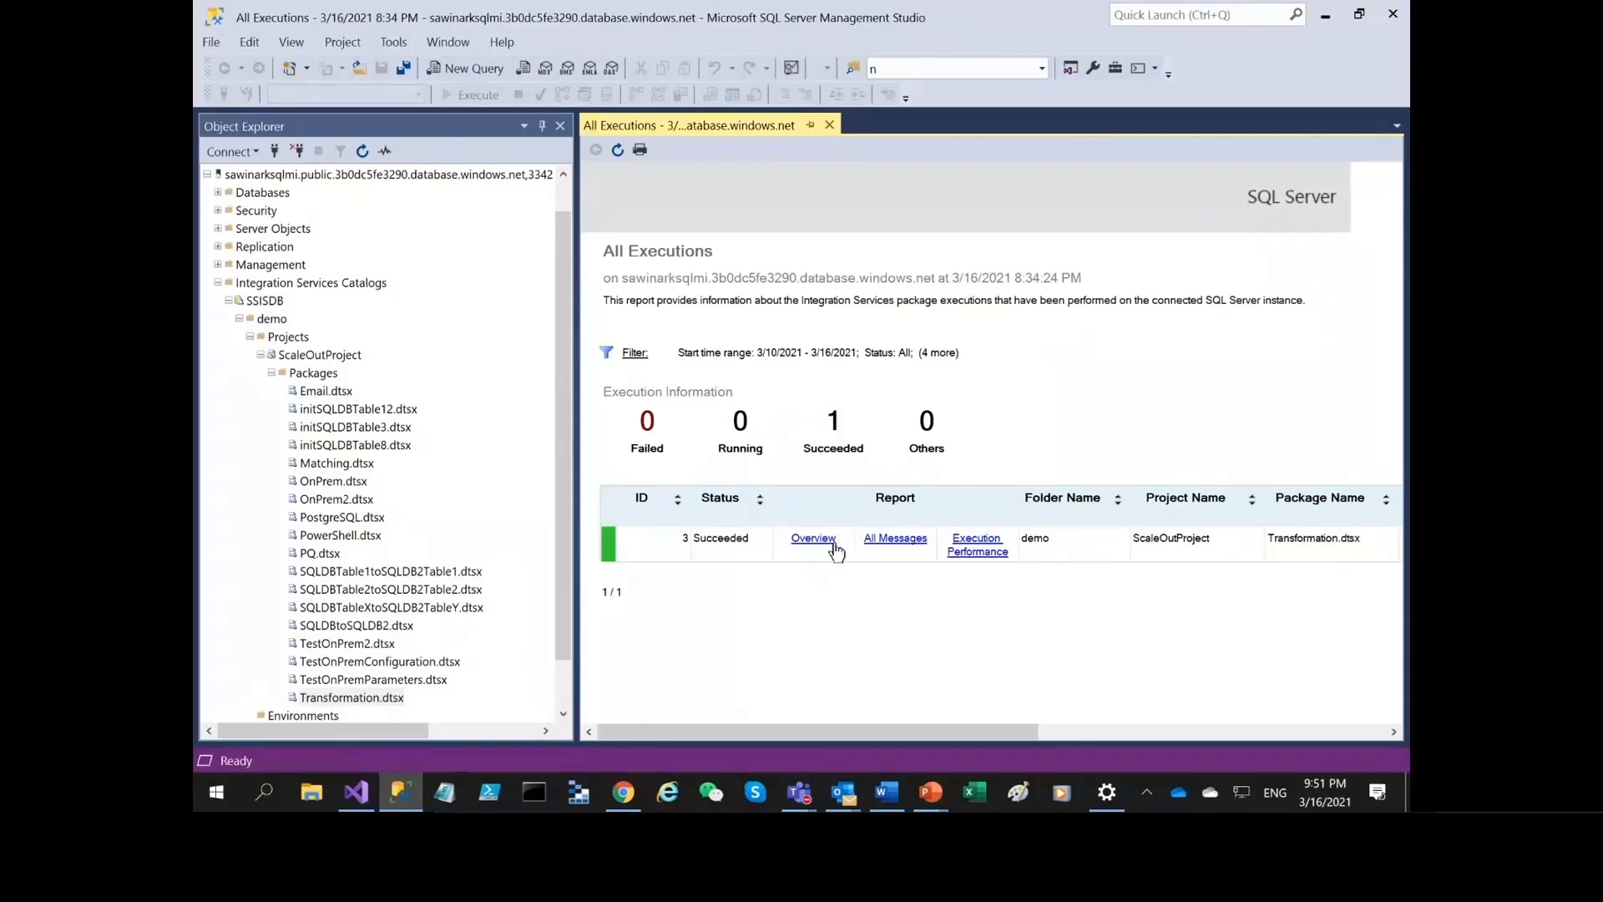
Switch to Azure Purview, browse the SQL Server Integration Services assets and examine the lineage of the ssisdb Transformation.dtsx package from Table3 to Table5.
{"action": "left_click", "coordinate": [638, 793]}
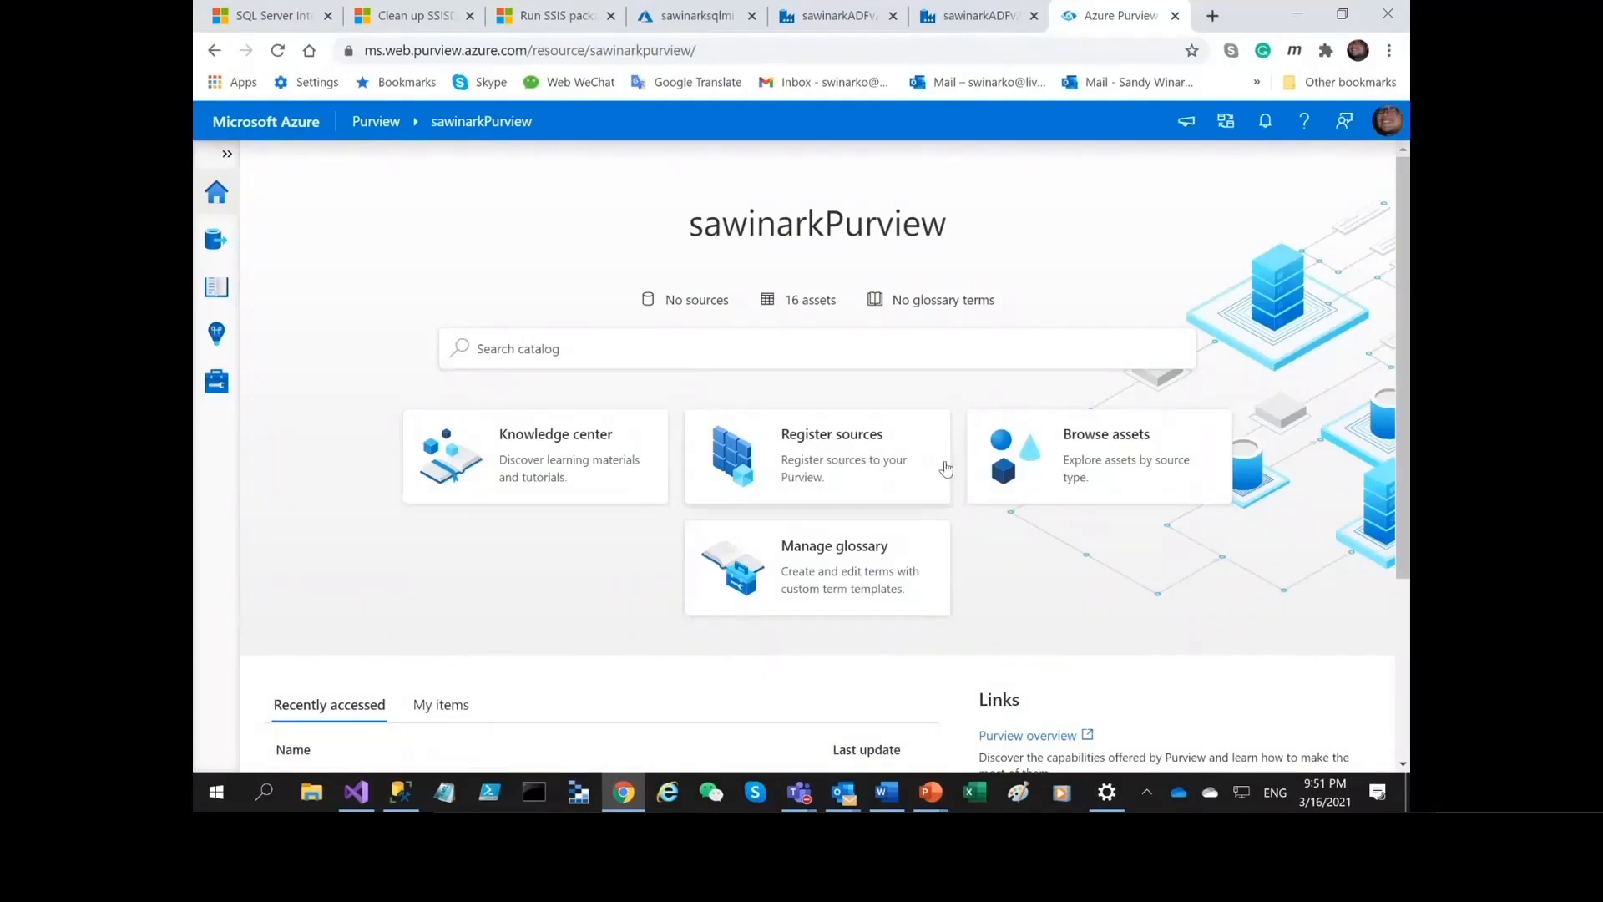
{"action": "left_click", "coordinate": [1128, 453]}
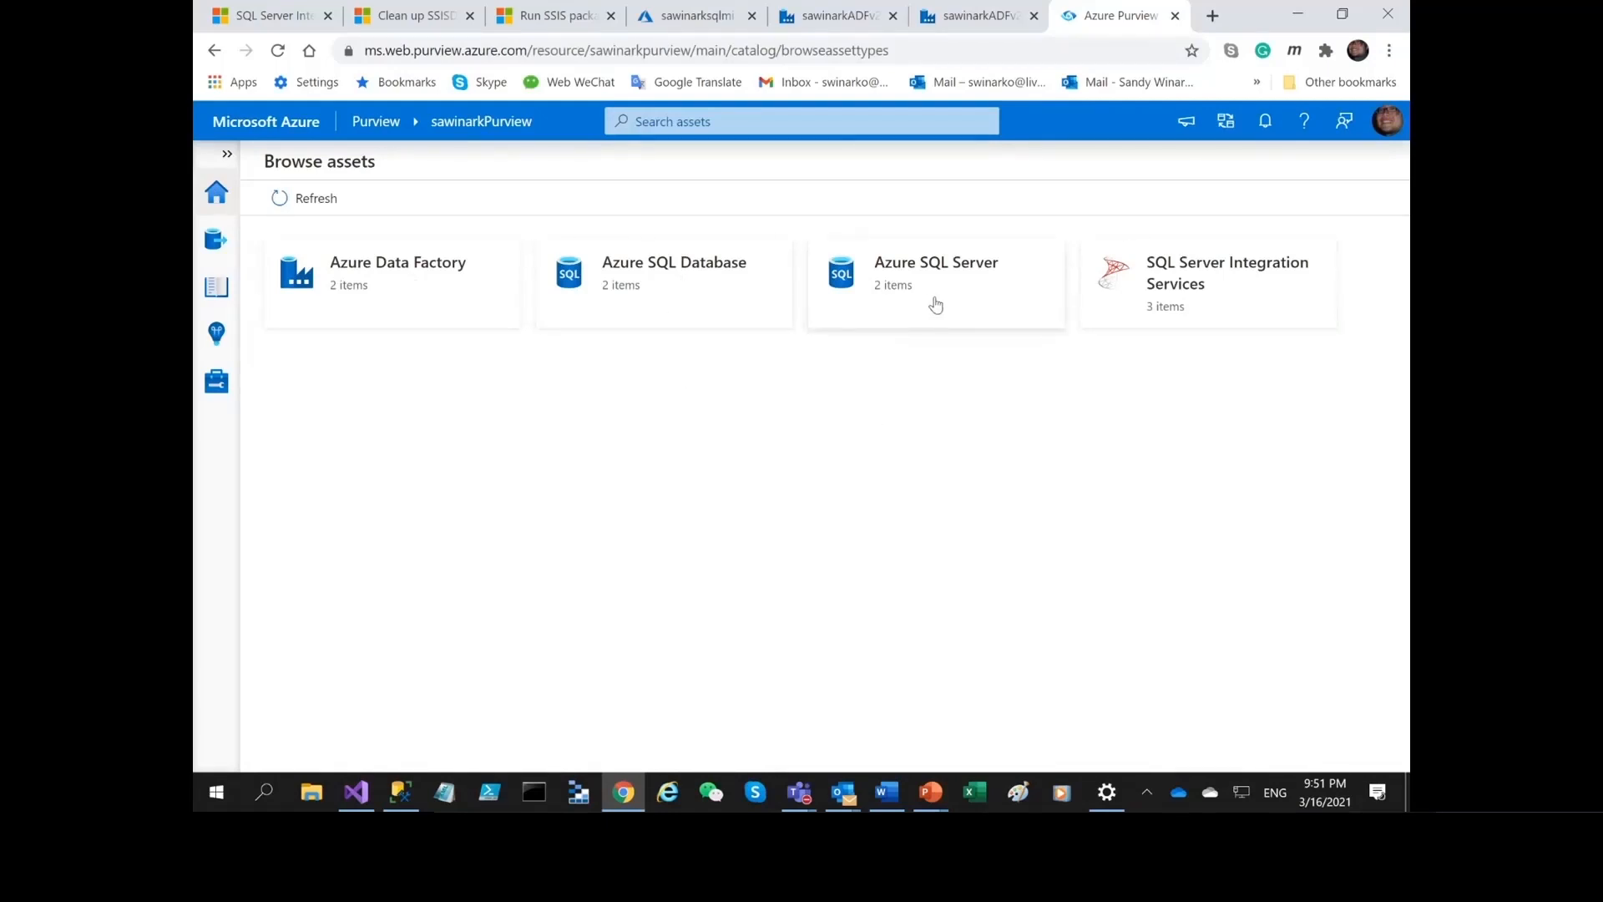
{"action": "left_click", "coordinate": [1224, 297]}
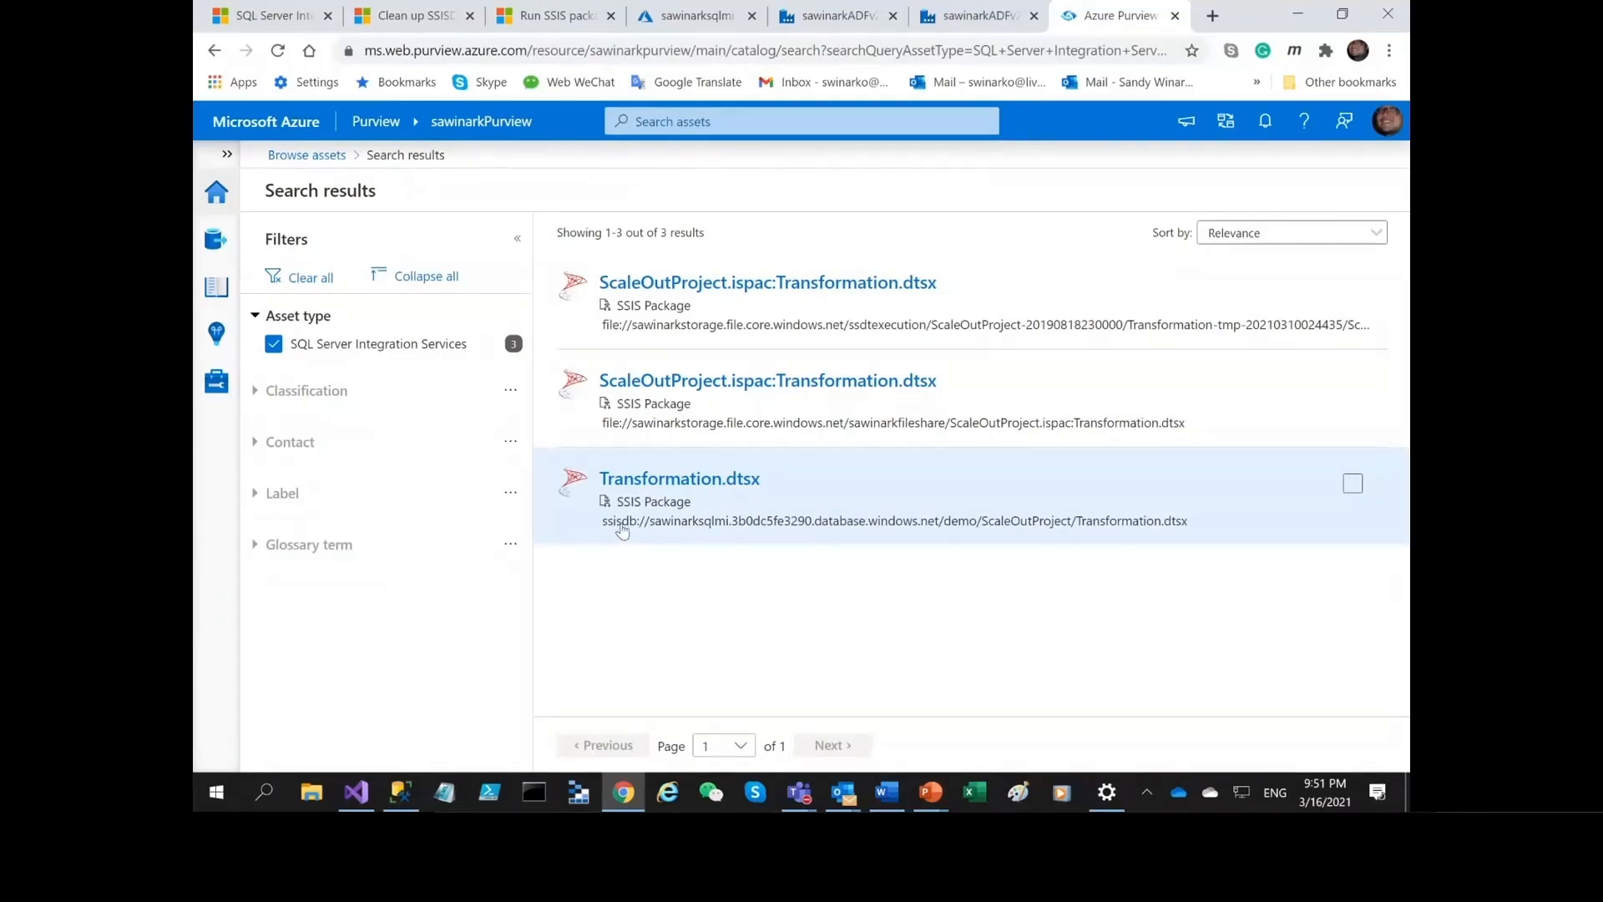
{"action": "left_click", "coordinate": [401, 792]}
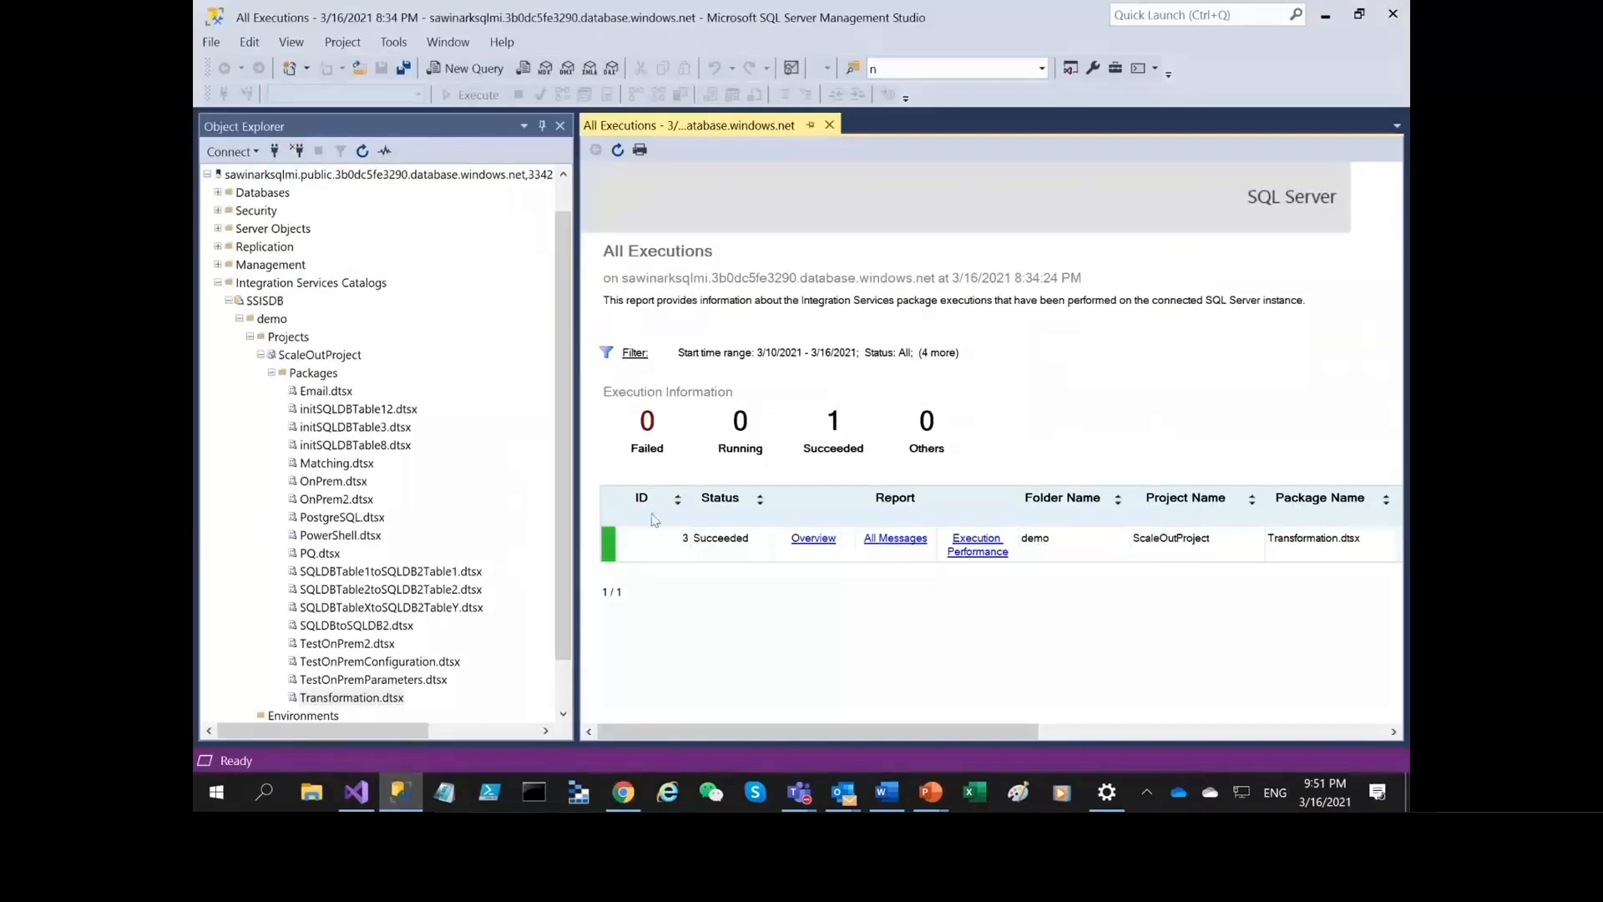
{"action": "left_click", "coordinate": [622, 792]}
{"action": "left_click", "coordinate": [706, 498]}
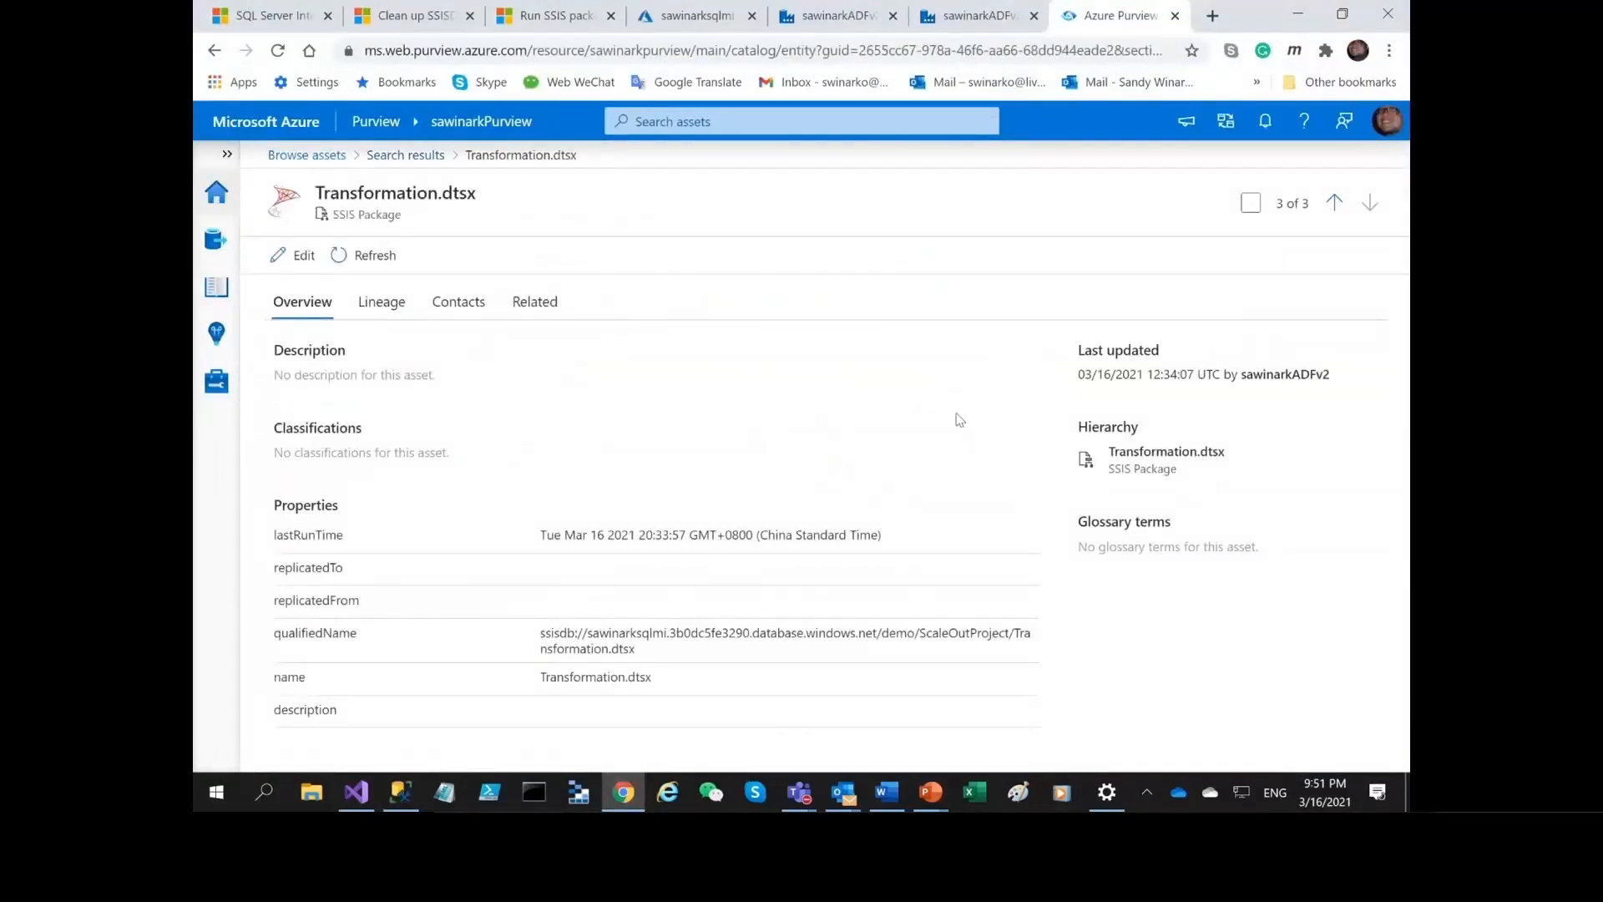
{"action": "left_click", "coordinate": [363, 303]}
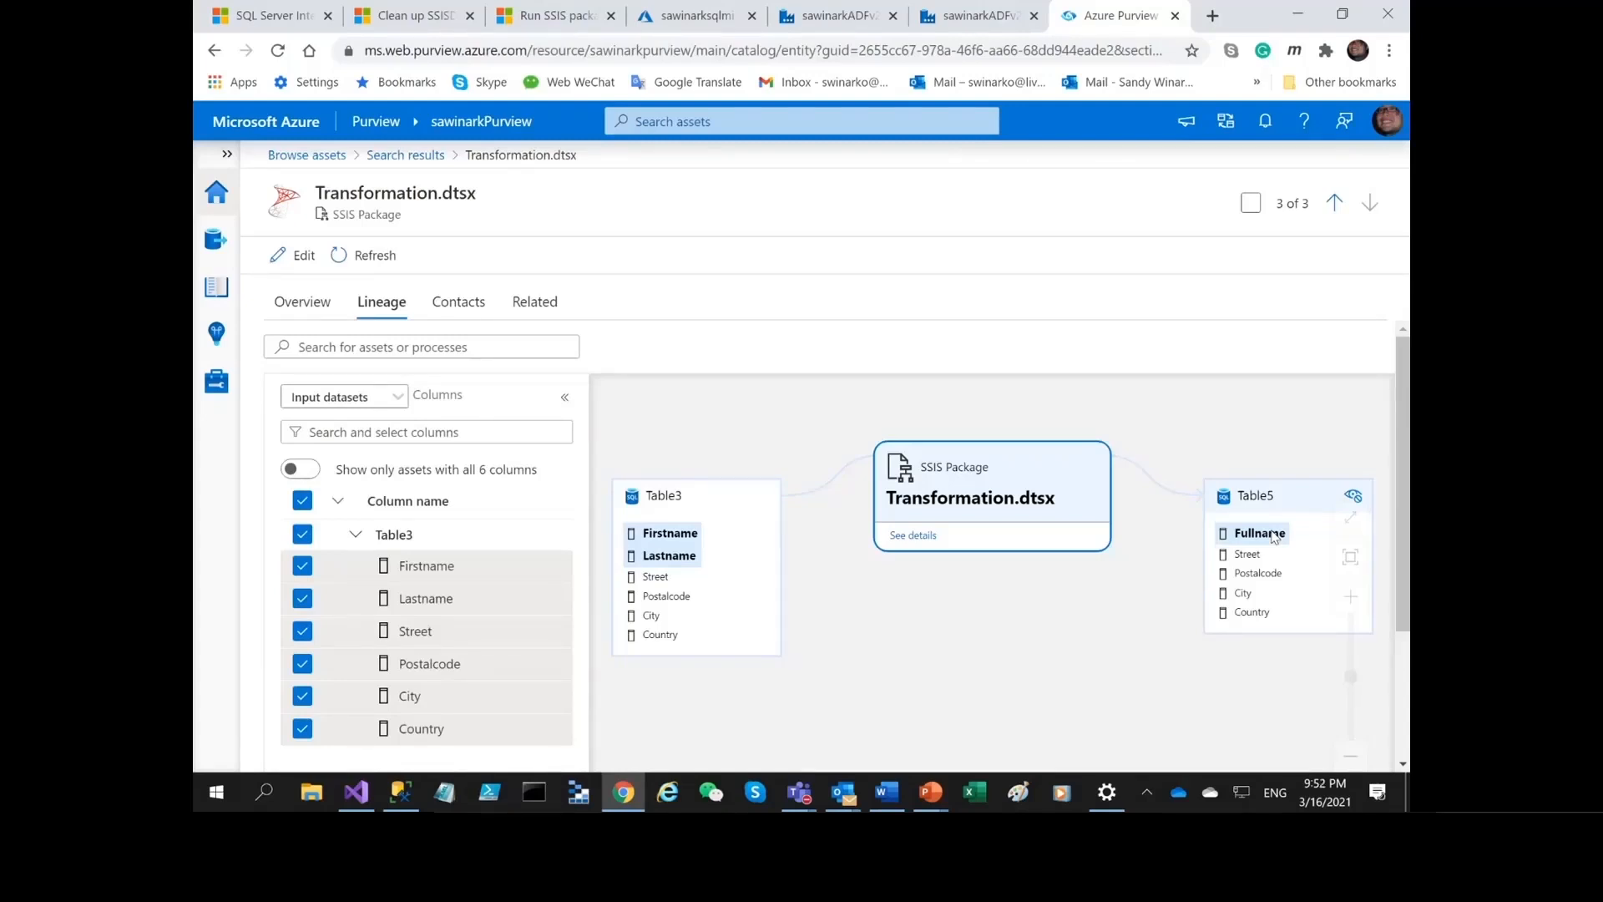
In Azure Data Factory, refresh the integration runtimes, open the monitoring details of mysqlmissisir2 and dismiss the UDR warning banner.
{"action": "left_click", "coordinate": [977, 25]}
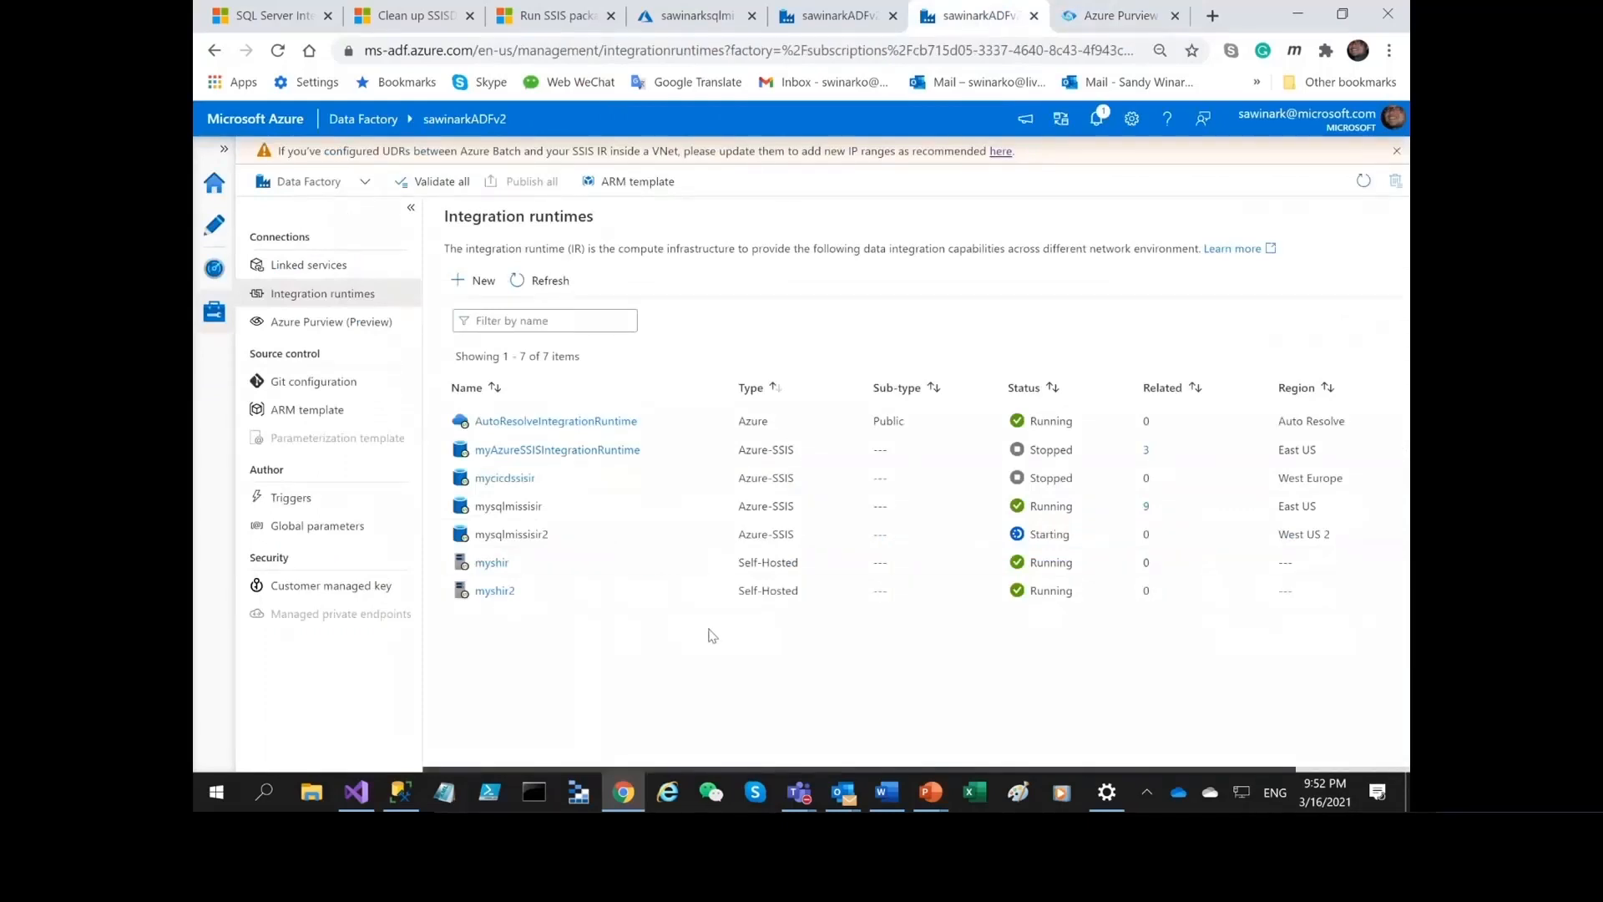
{"action": "left_click", "coordinate": [557, 282]}
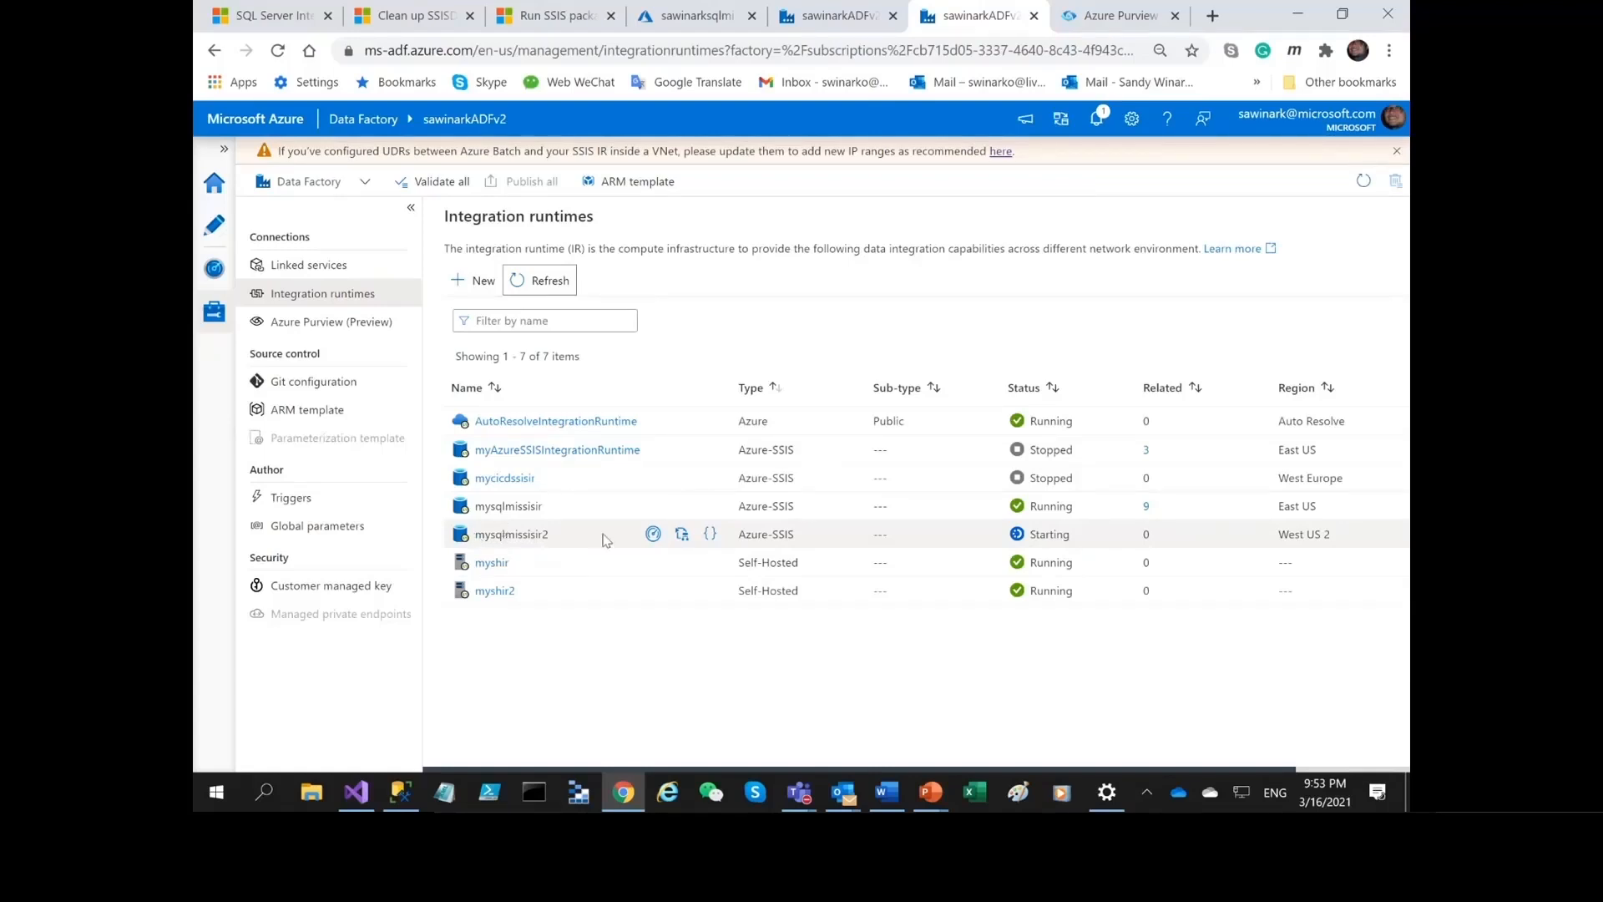
{"action": "left_click", "coordinate": [557, 285]}
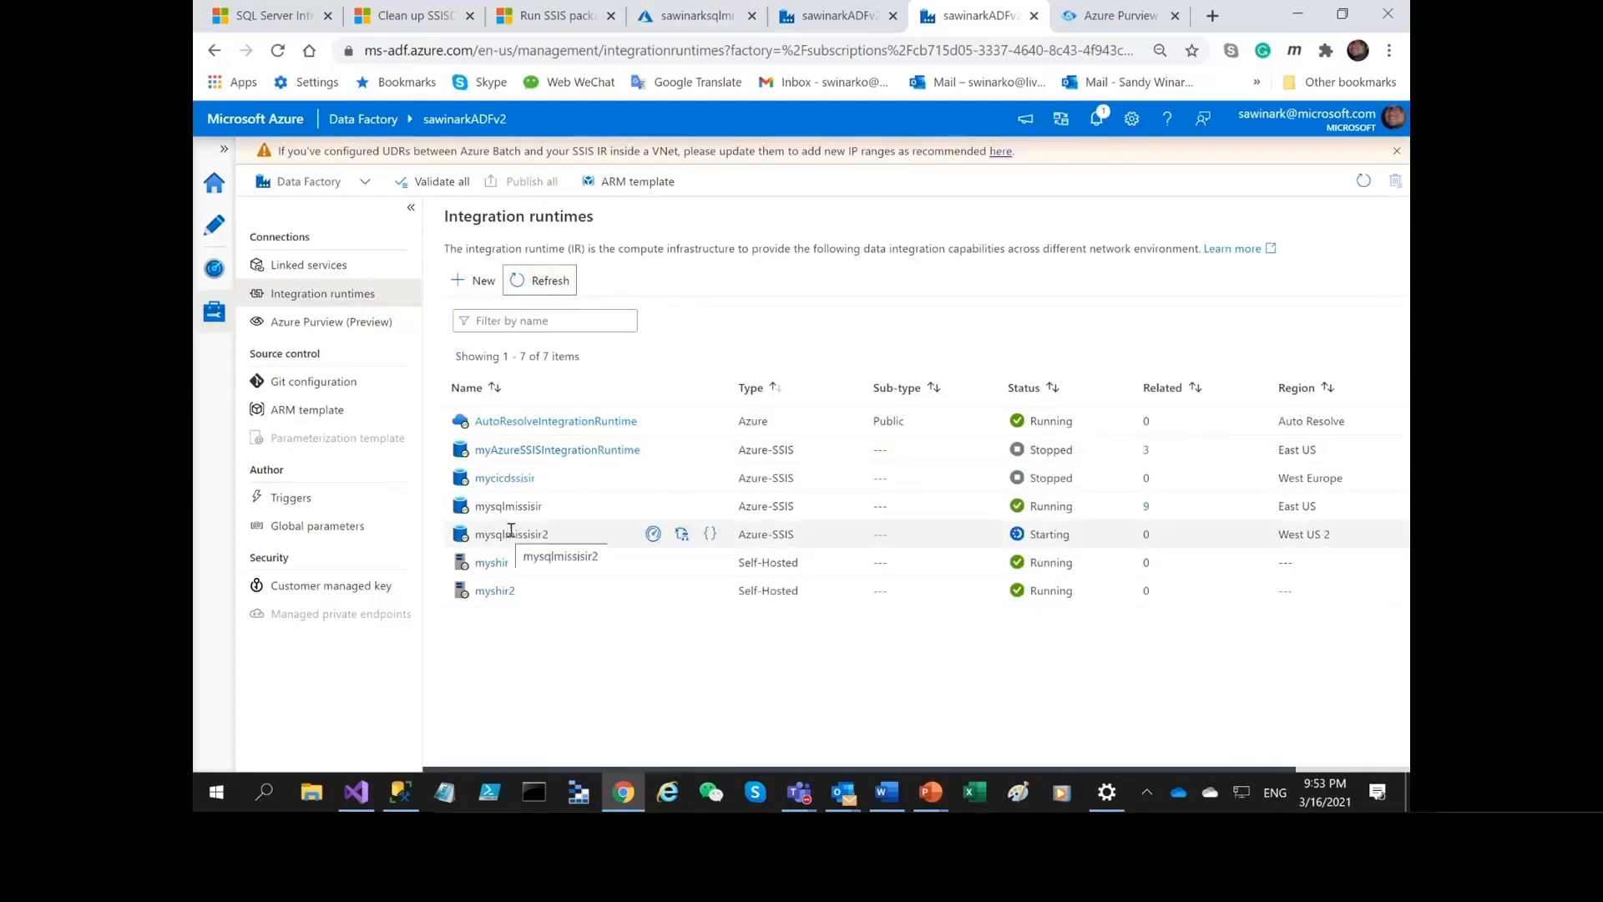
{"action": "left_click", "coordinate": [653, 533]}
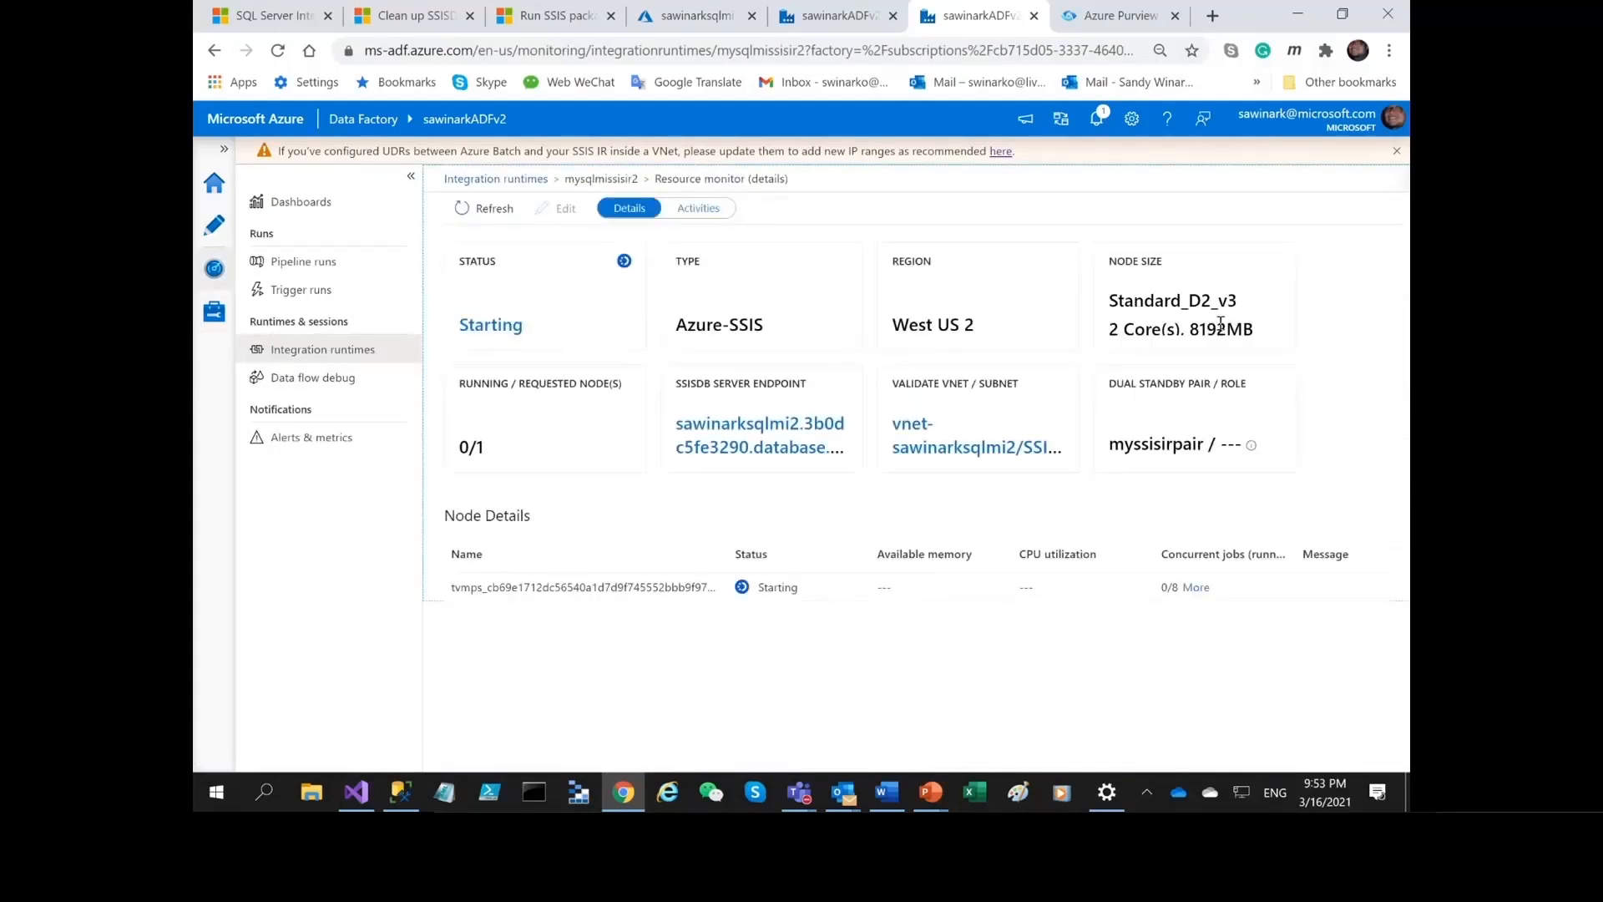
{"action": "left_click", "coordinate": [1397, 151]}
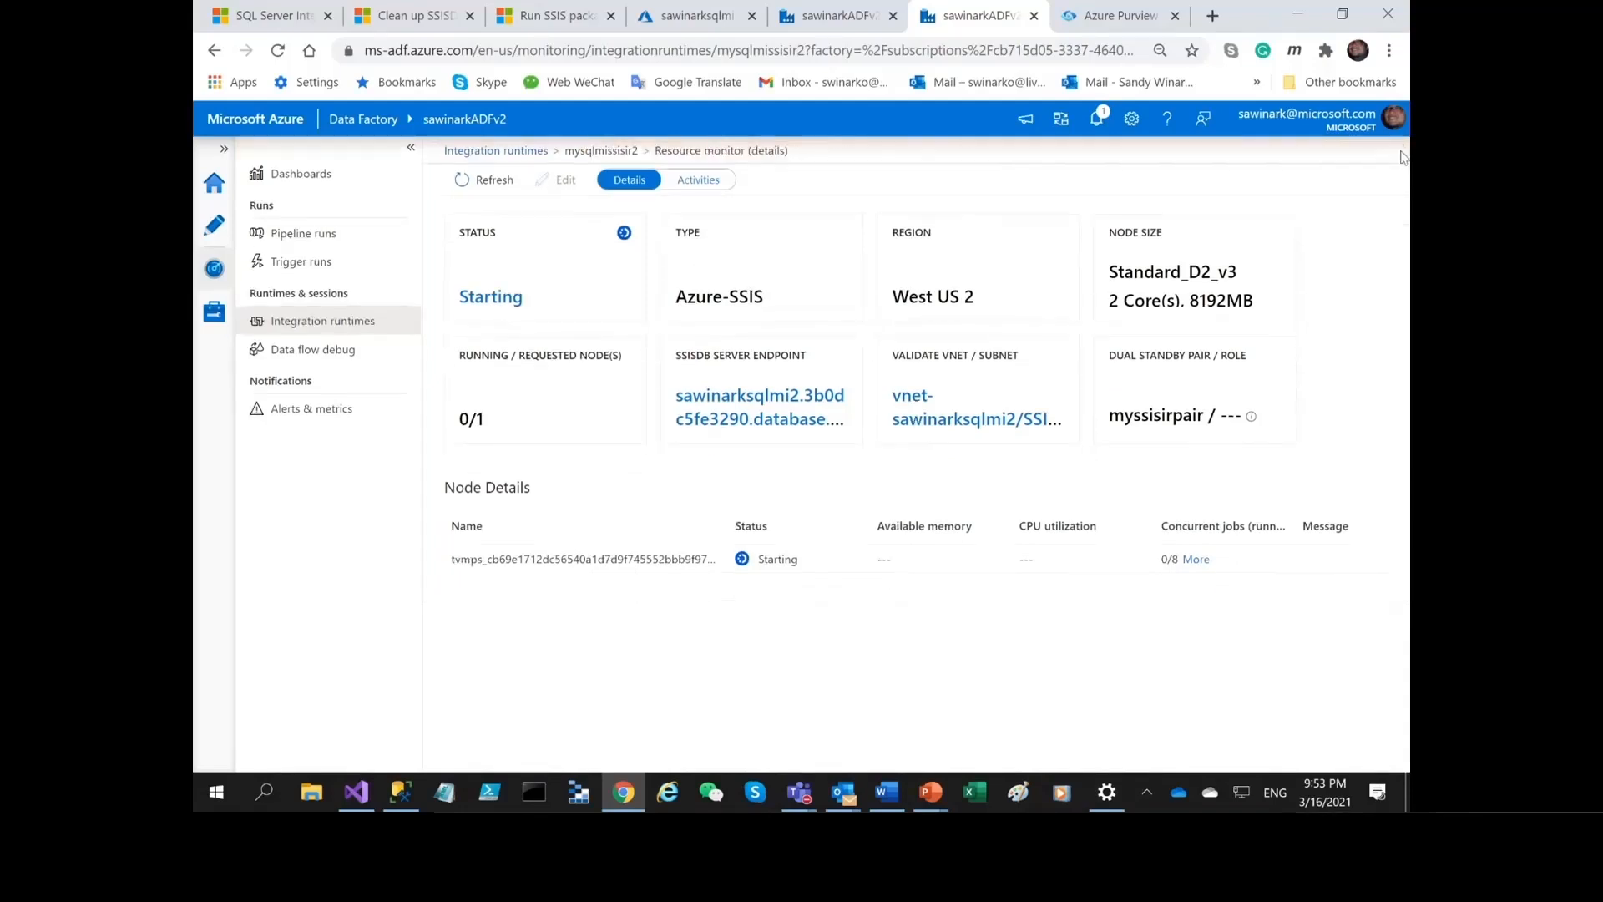
Review the mysqlmissisir monitoring details and the SQL managed instance's failover group, opening the failover confirmation without going through with it.
{"action": "left_click", "coordinate": [818, 8]}
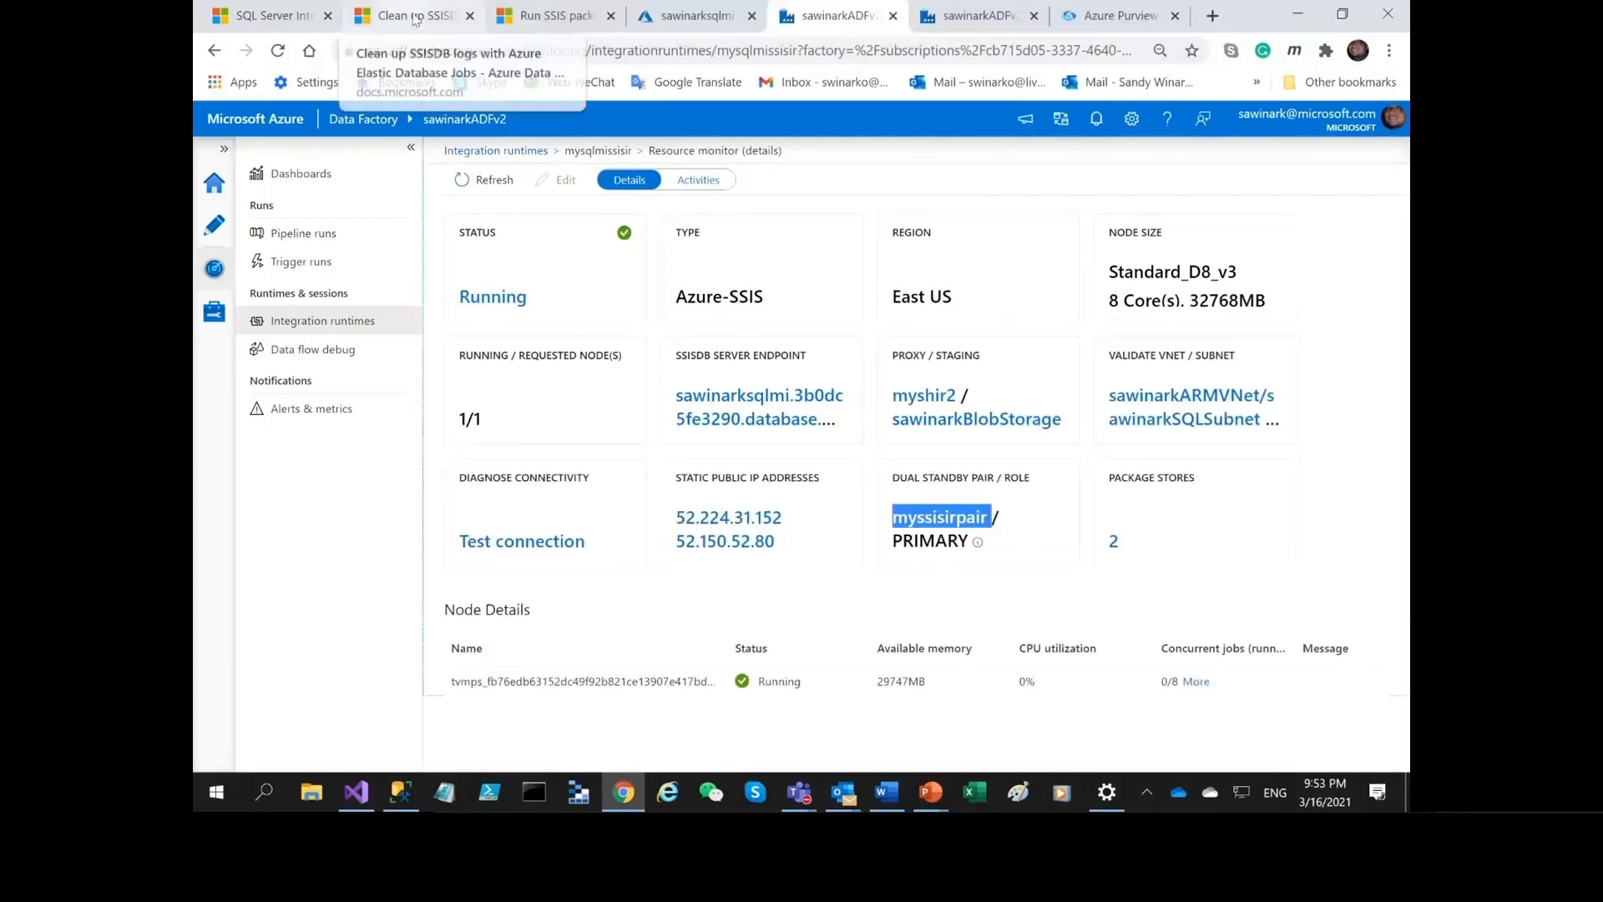
{"action": "left_click", "coordinate": [697, 15]}
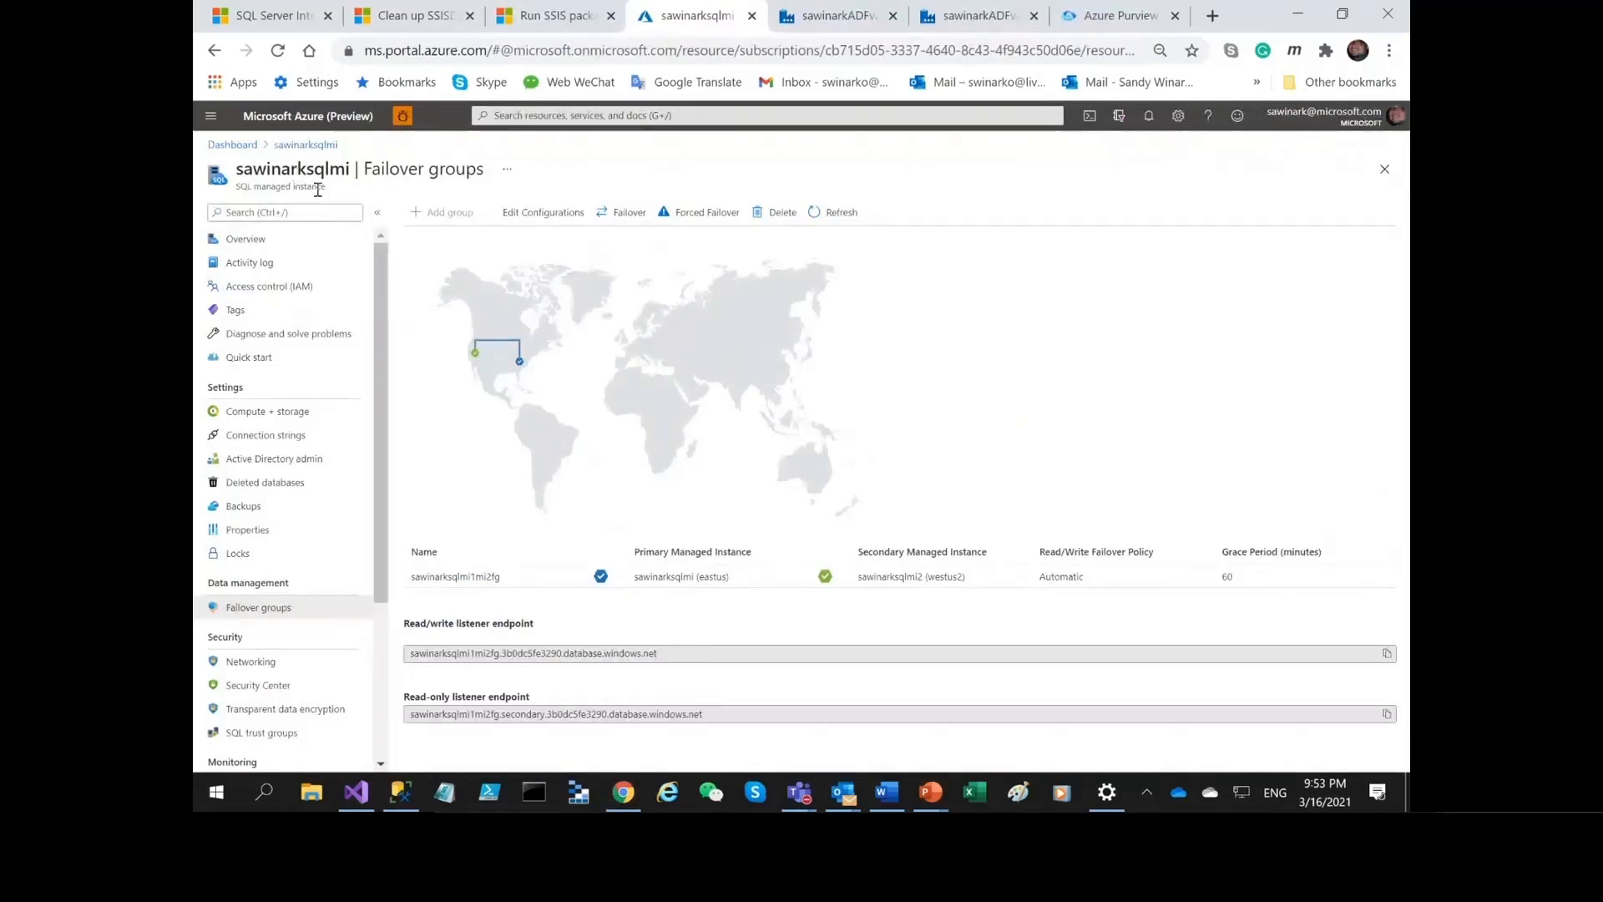
{"action": "left_click", "coordinate": [611, 215]}
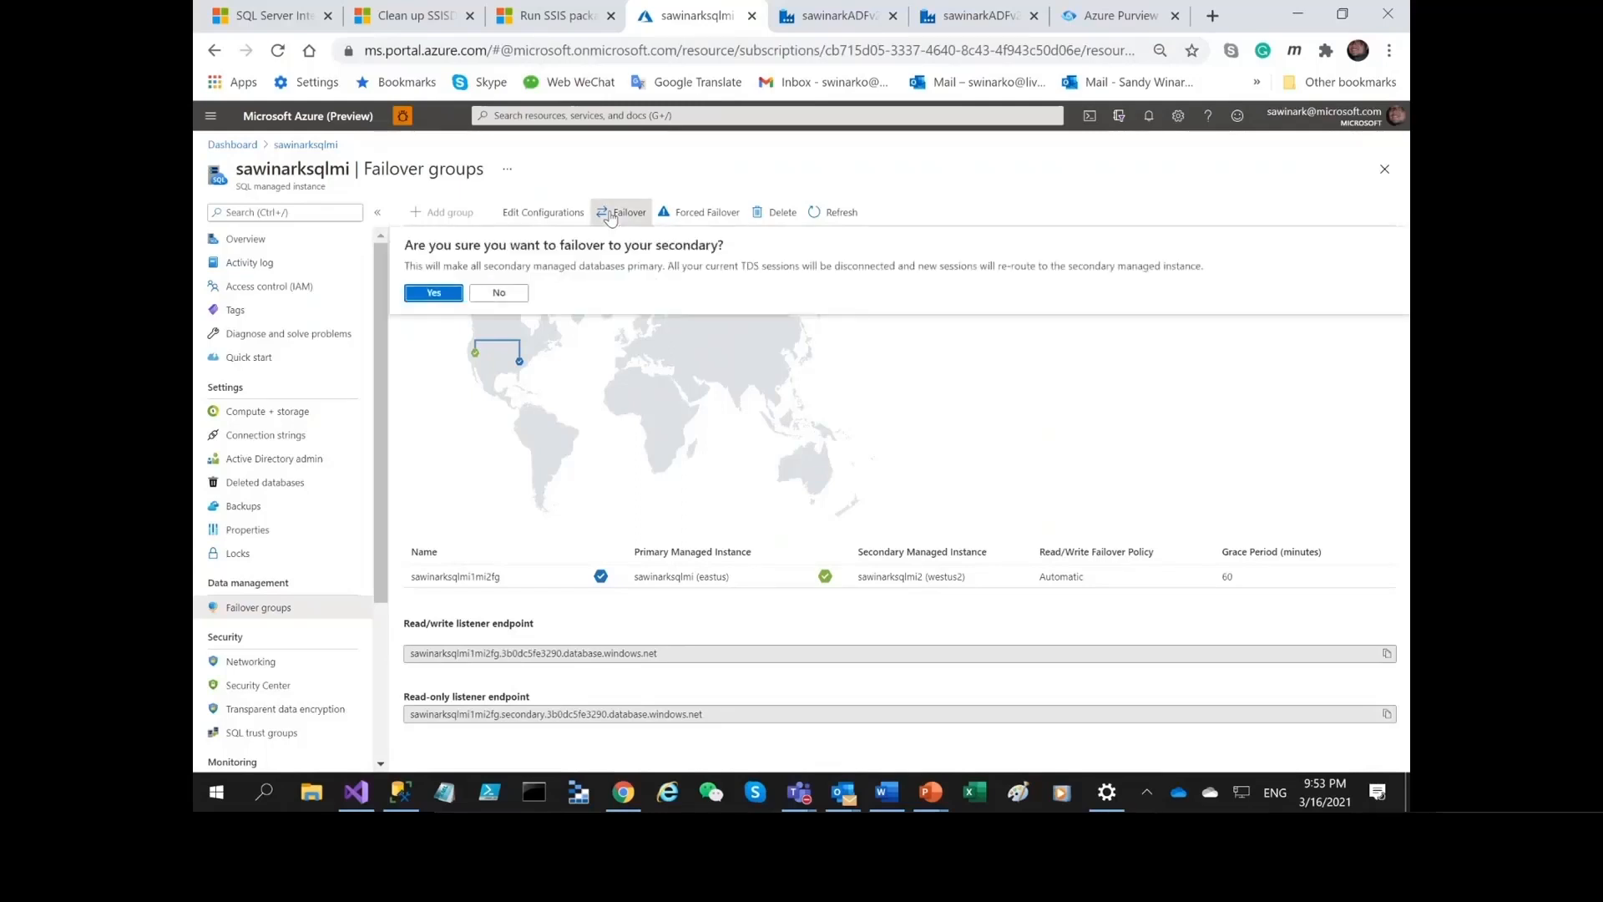
{"action": "left_click", "coordinate": [443, 473]}
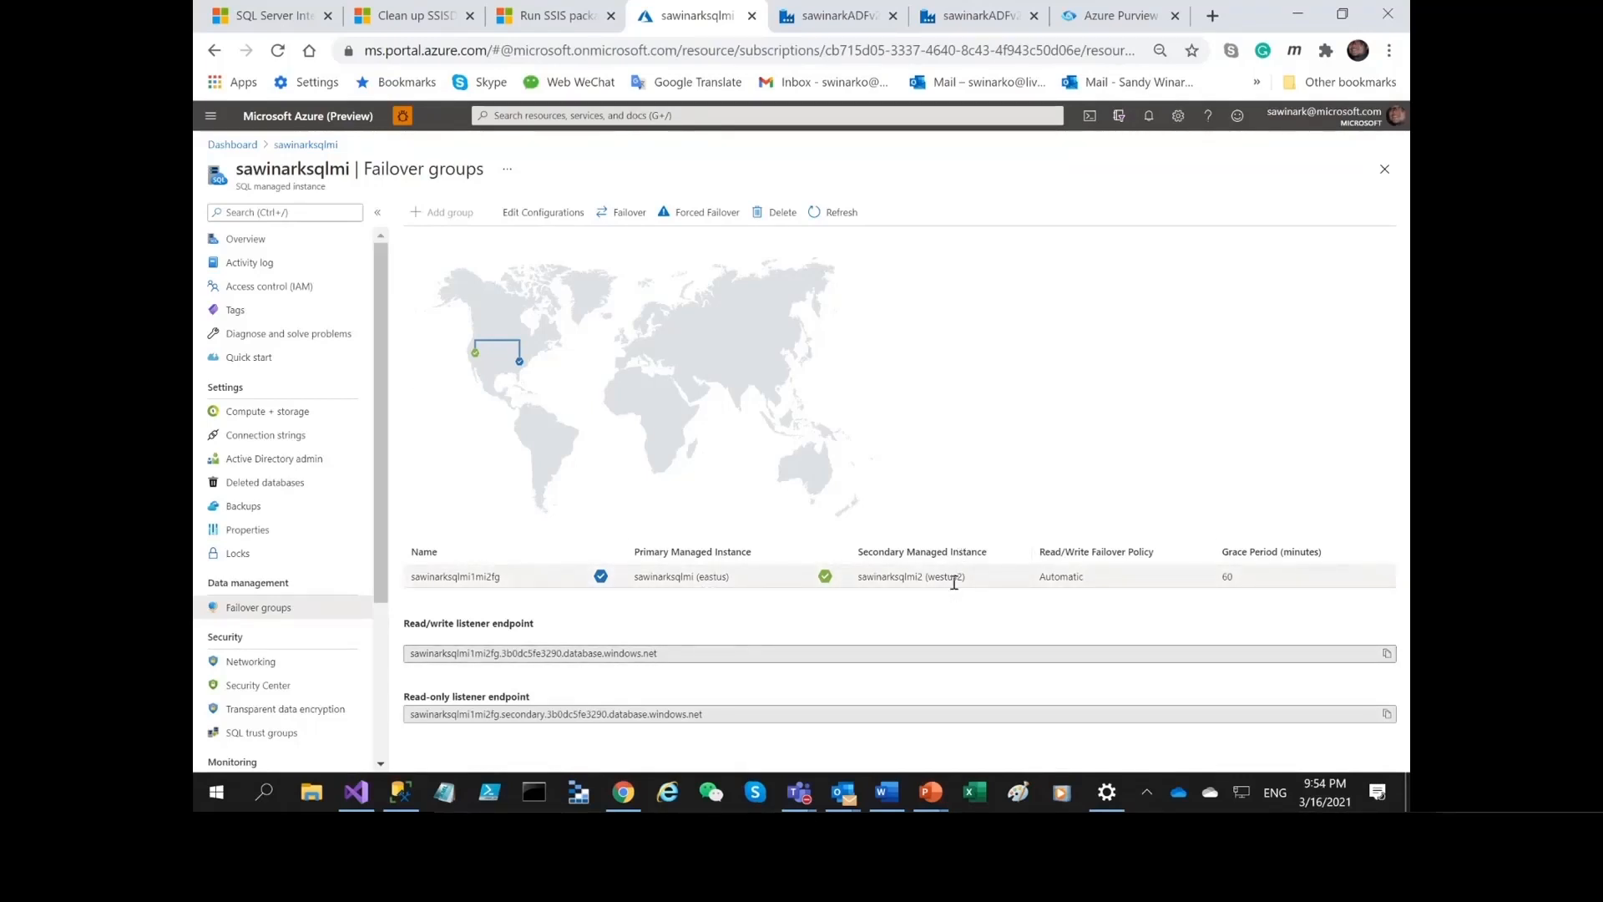
Compare the dual standby roles of mysqlmissisir and mysqlmissisir2, refreshing the mysqlmissisir2 details and dismissing its notification.
{"action": "left_click", "coordinate": [837, 15]}
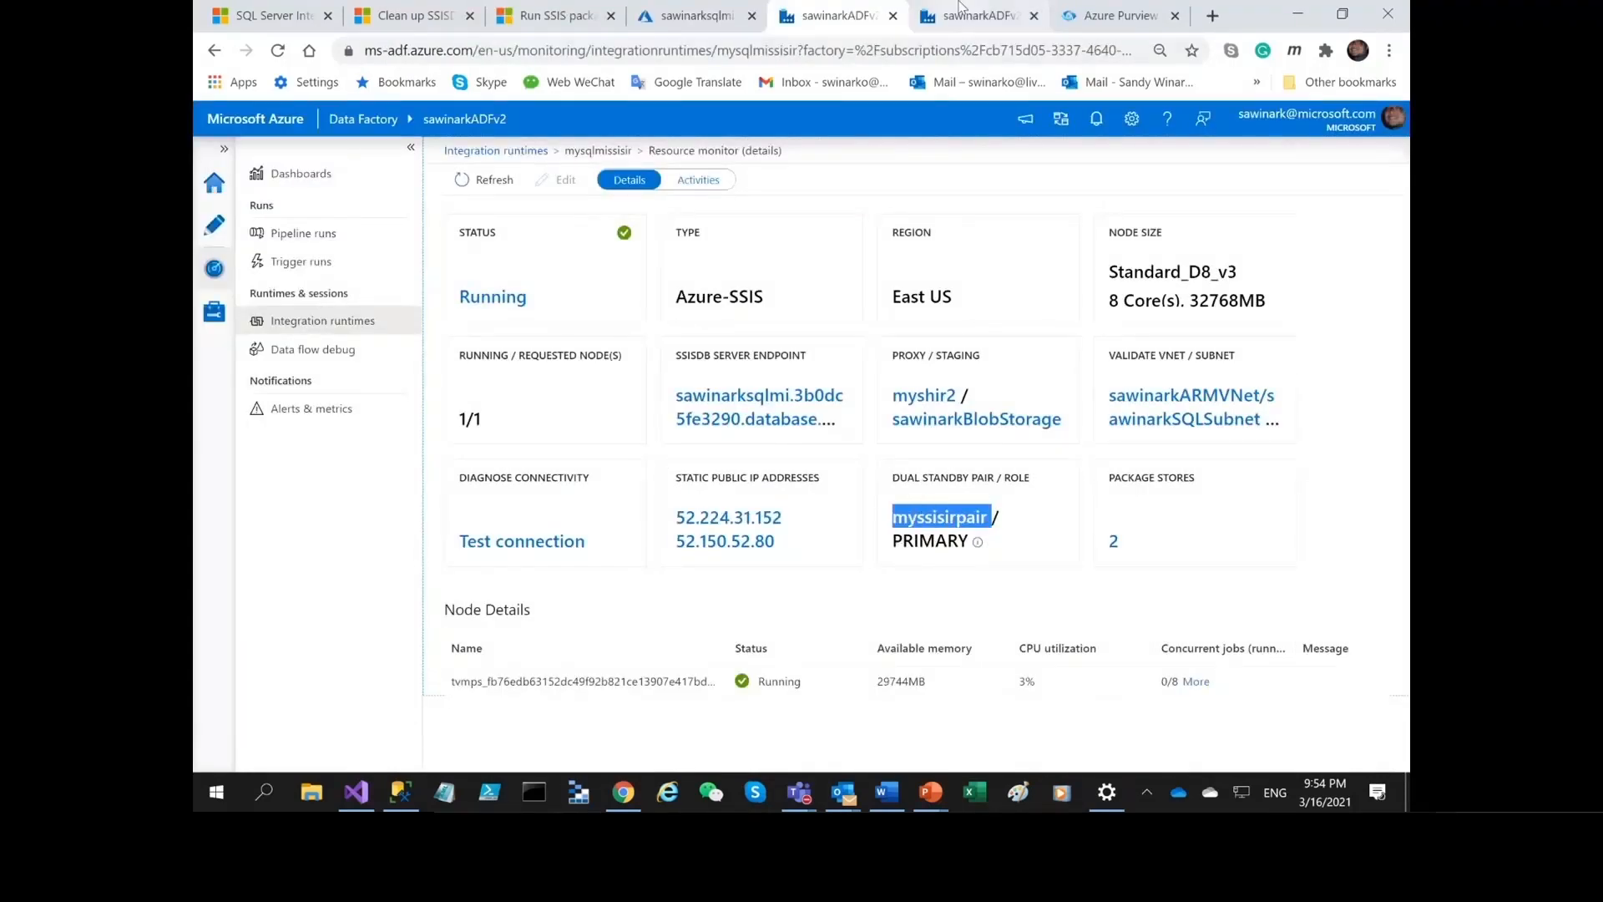
{"action": "left_click", "coordinate": [985, 17]}
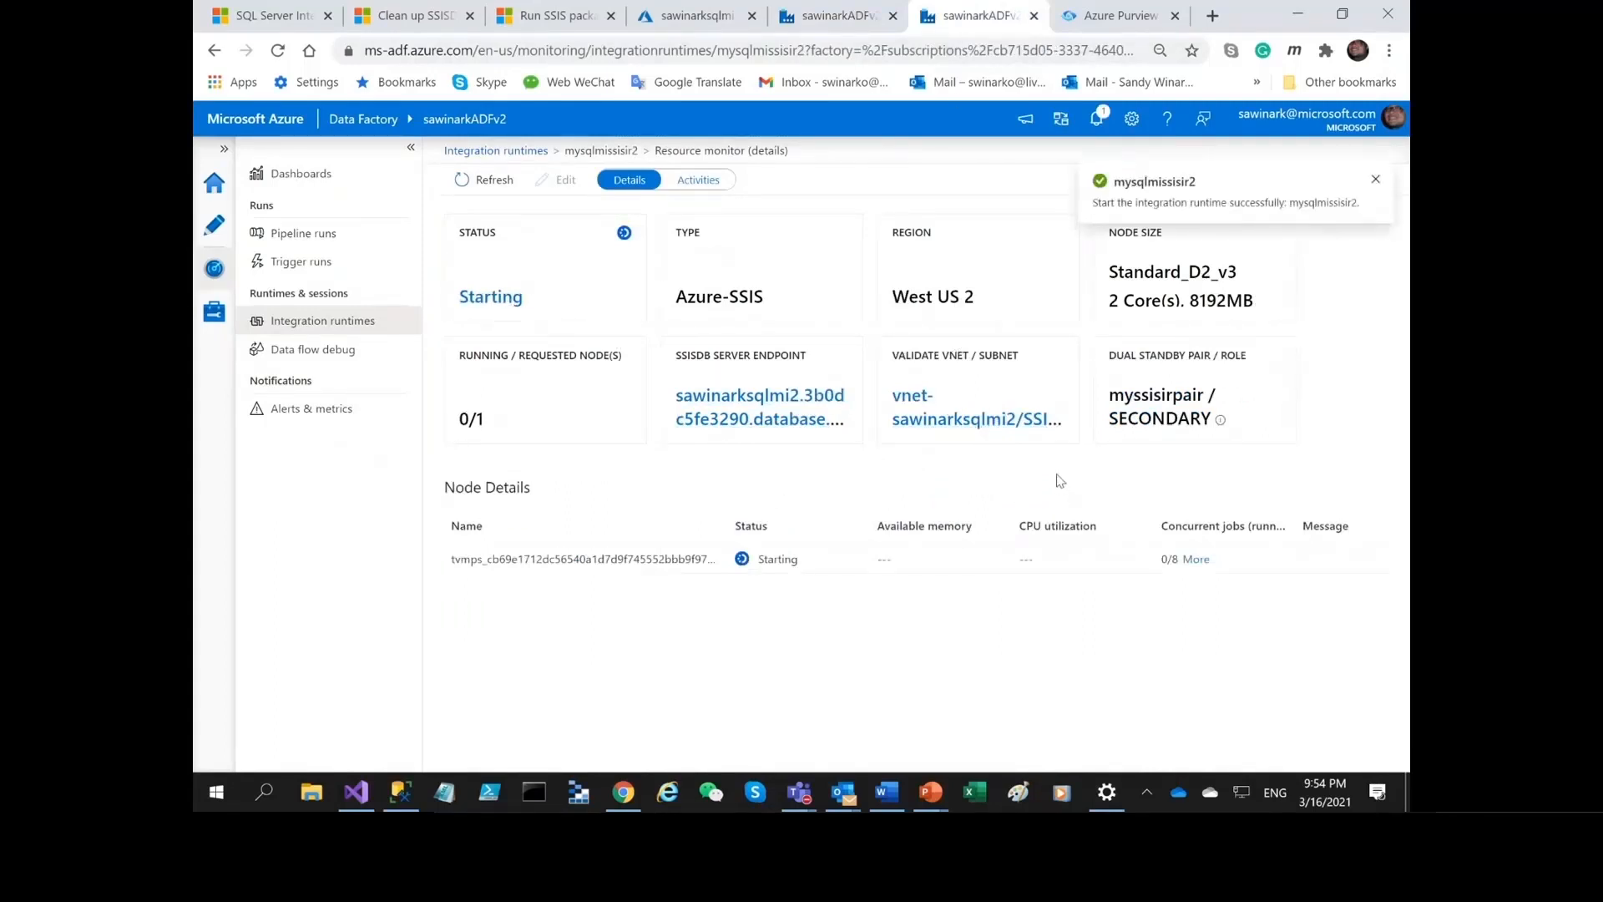
{"action": "left_click", "coordinate": [1374, 183]}
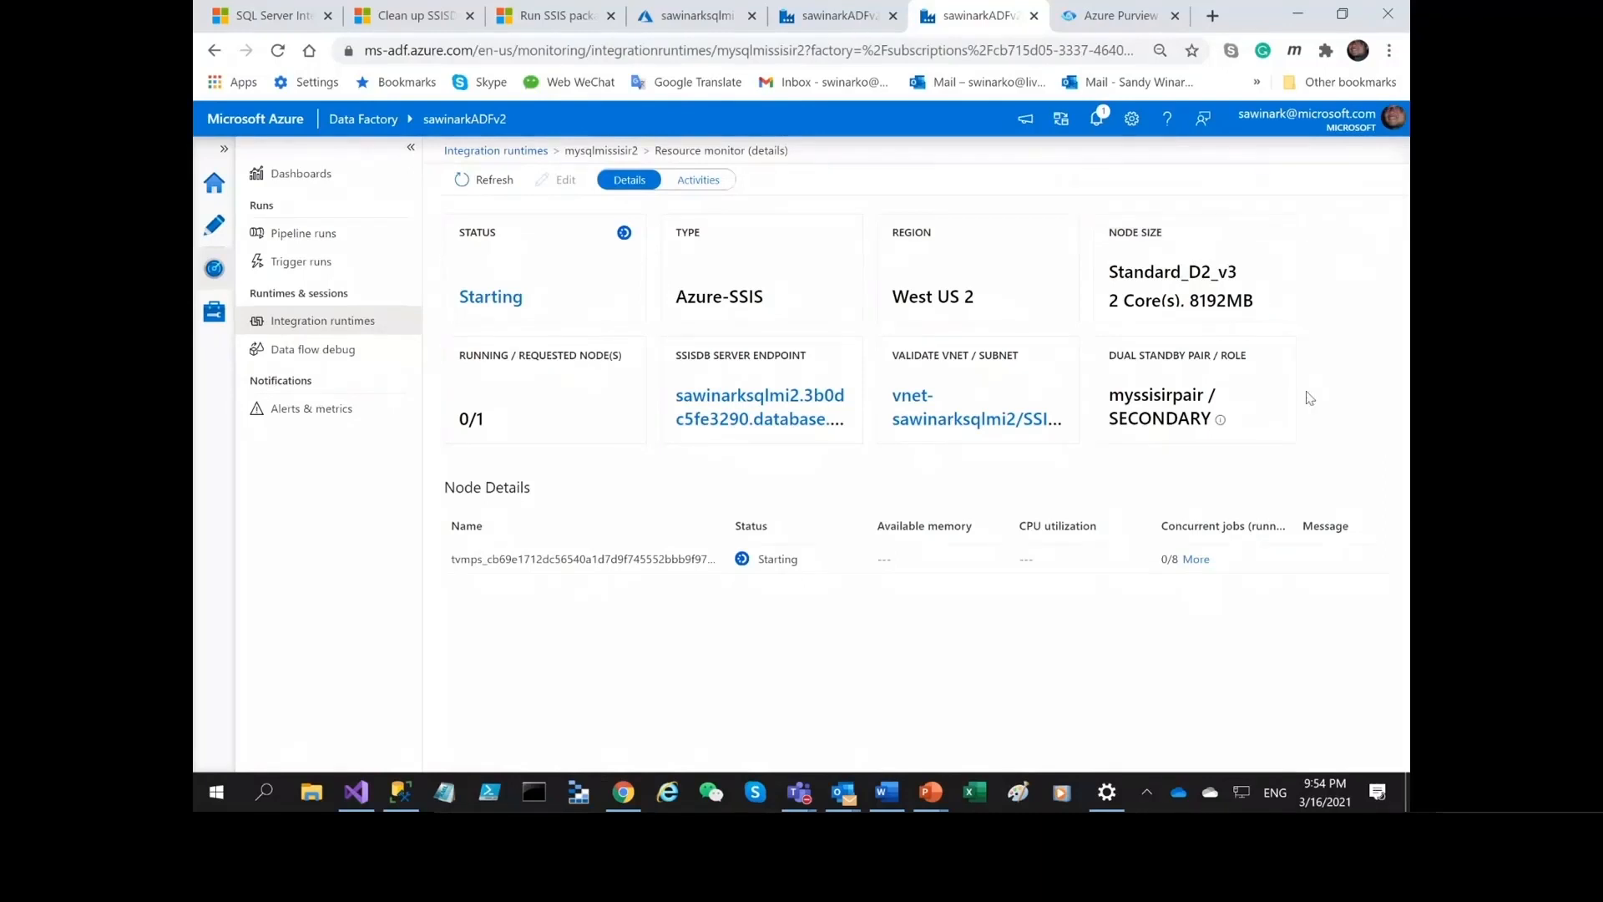
{"action": "left_click", "coordinate": [490, 185]}
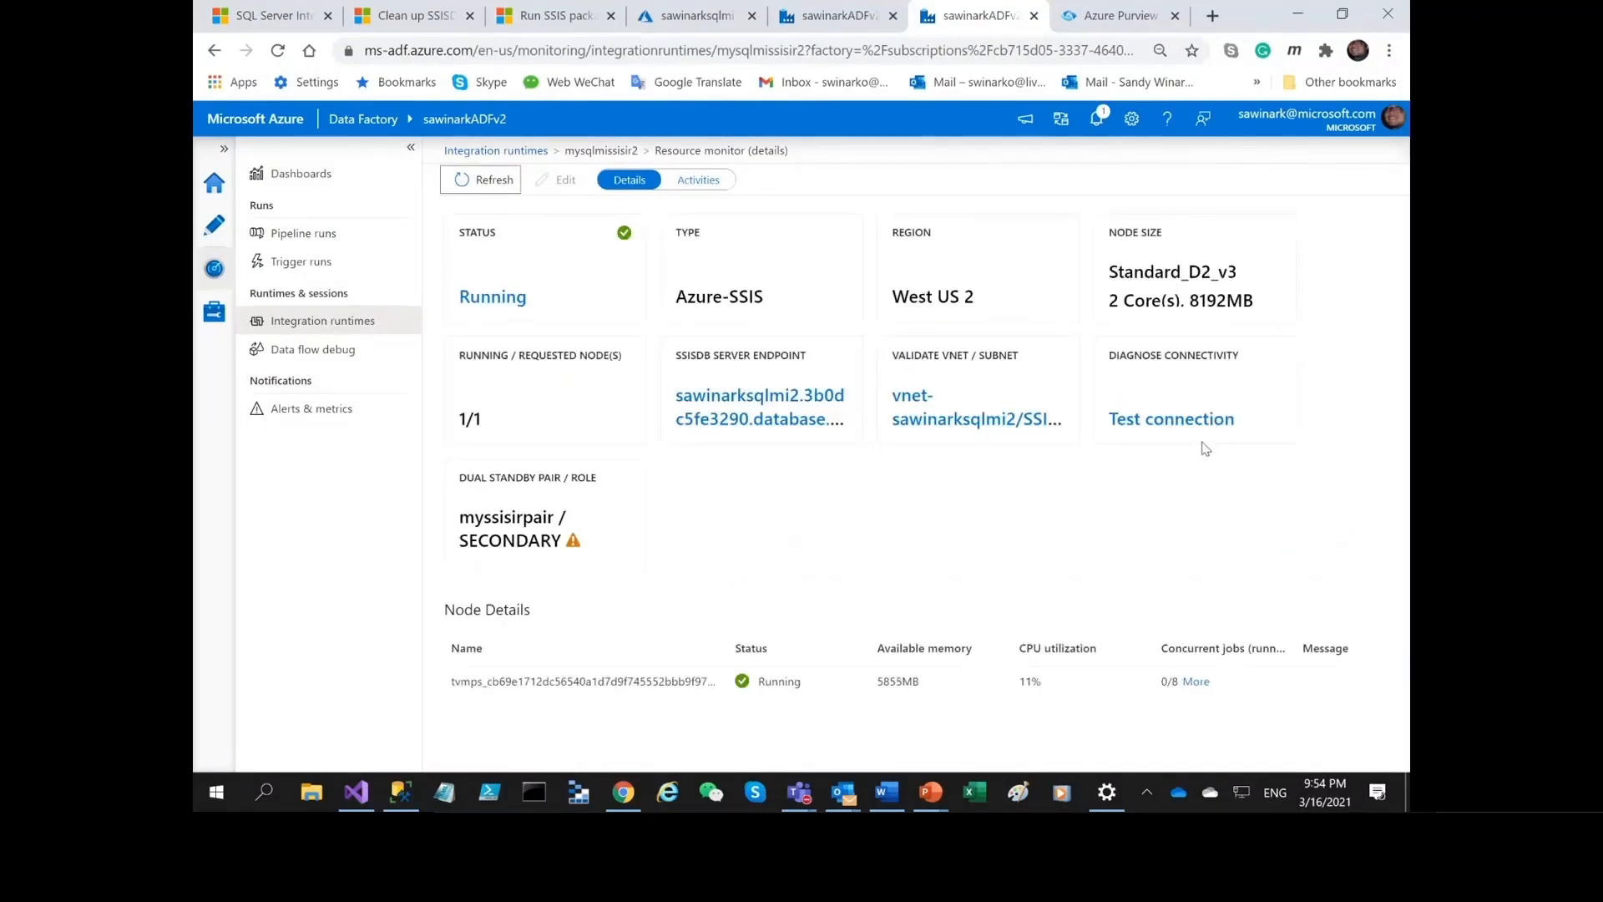
{"action": "left_click", "coordinate": [839, 17]}
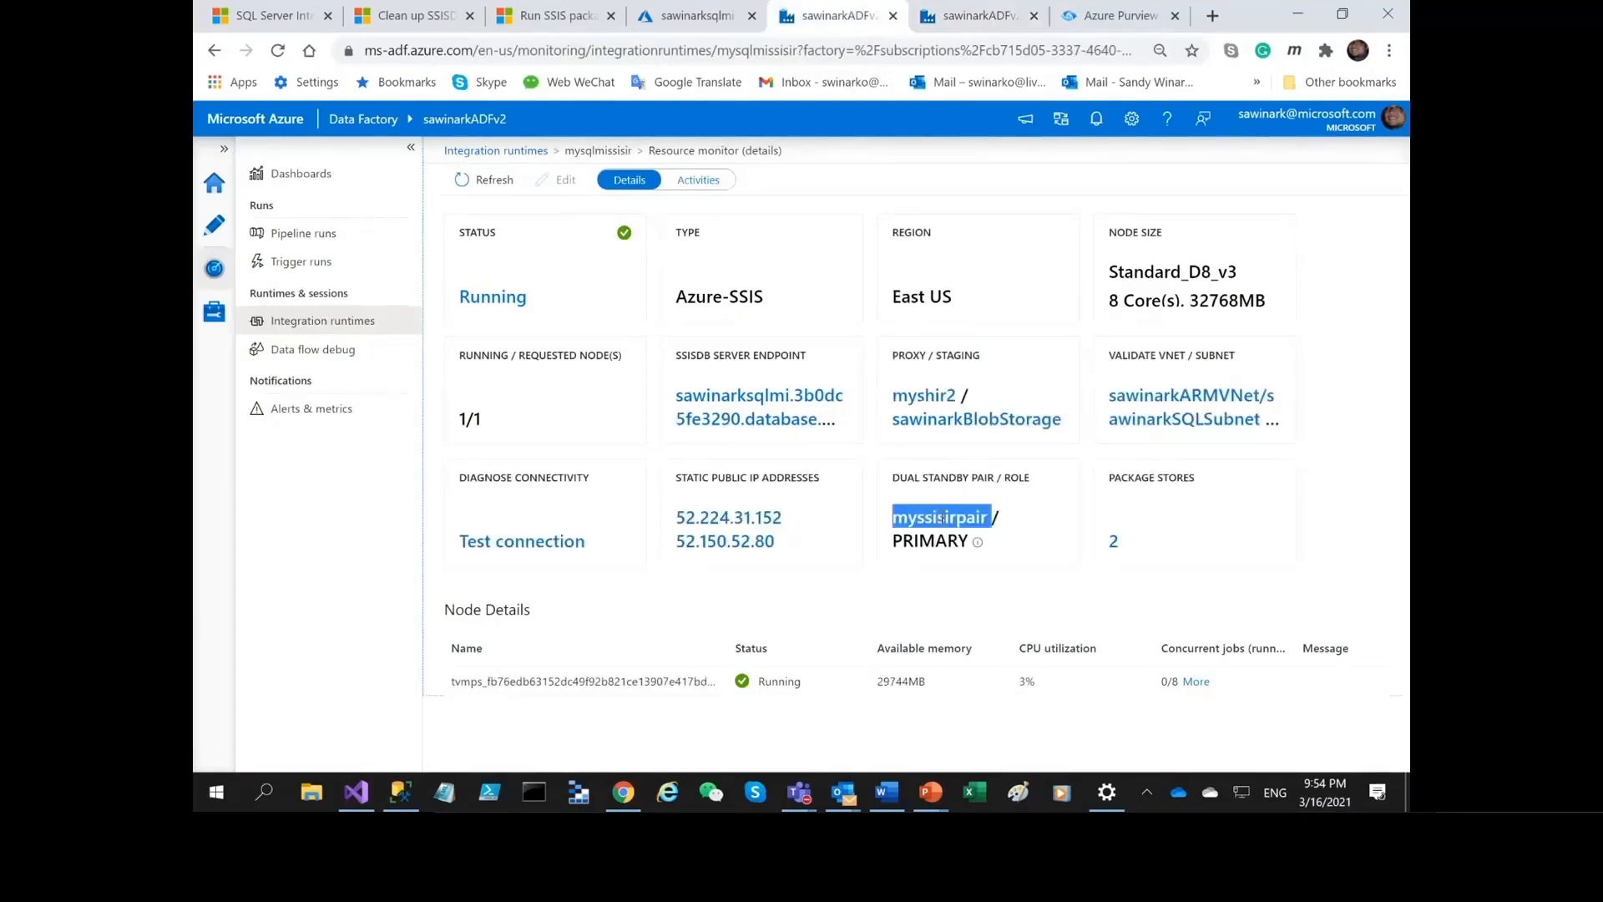
{"action": "key", "text": "ctrl+Tab"}
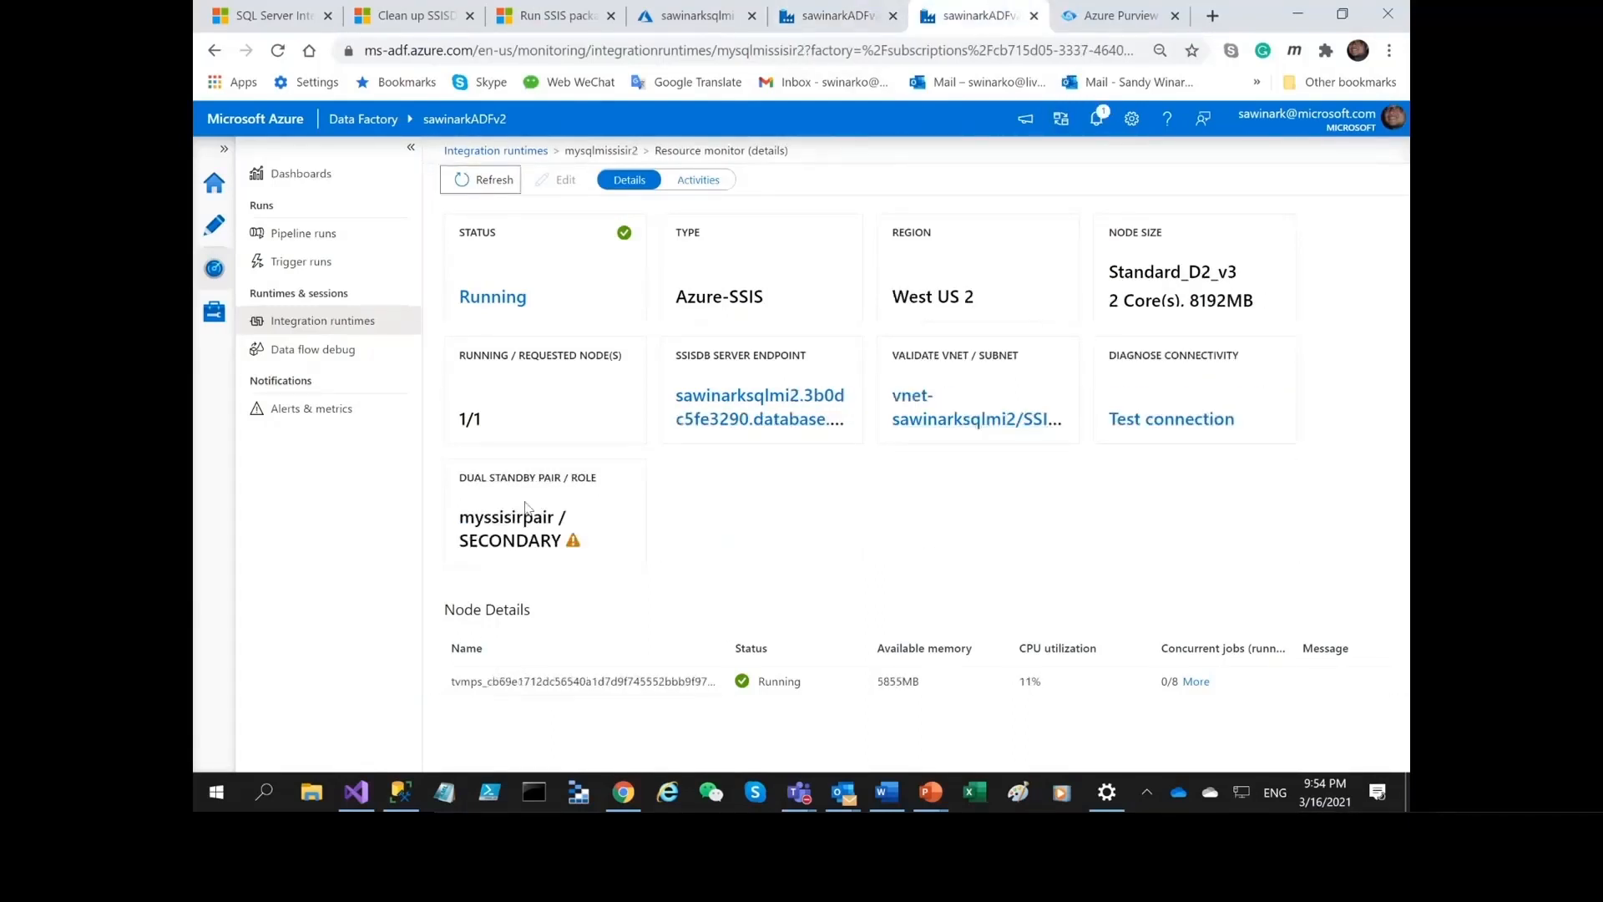
{"action": "left_click", "coordinate": [850, 20]}
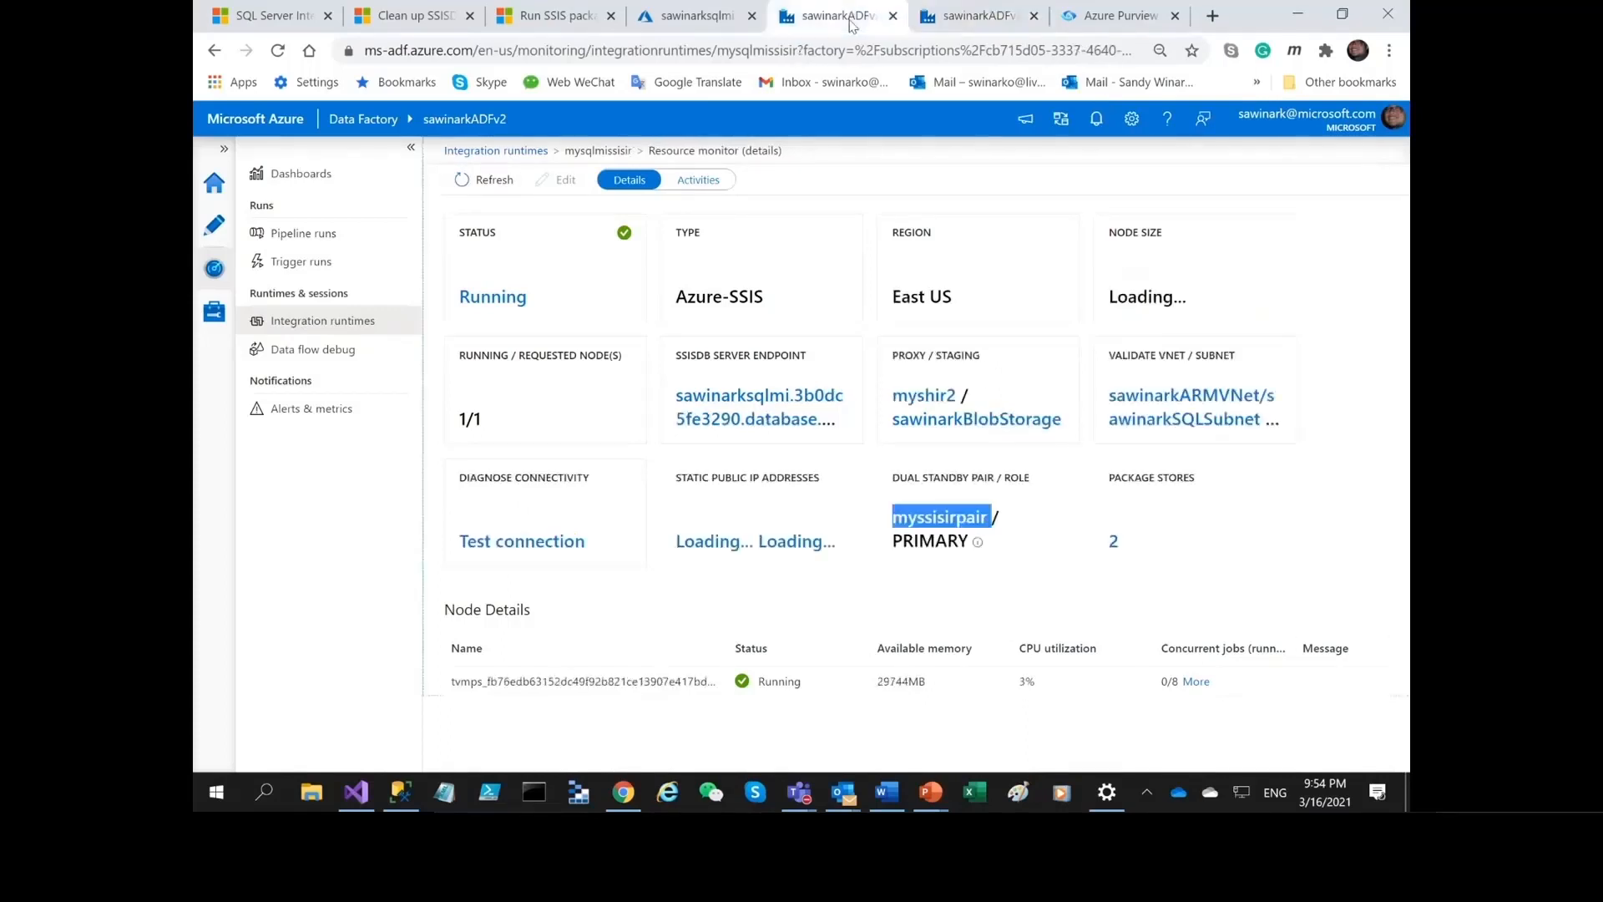
{"action": "left_click", "coordinate": [983, 10]}
Fail over the SQL managed instance failover group to its secondary managed instance and confirm the operation.
{"action": "left_click", "coordinate": [697, 15]}
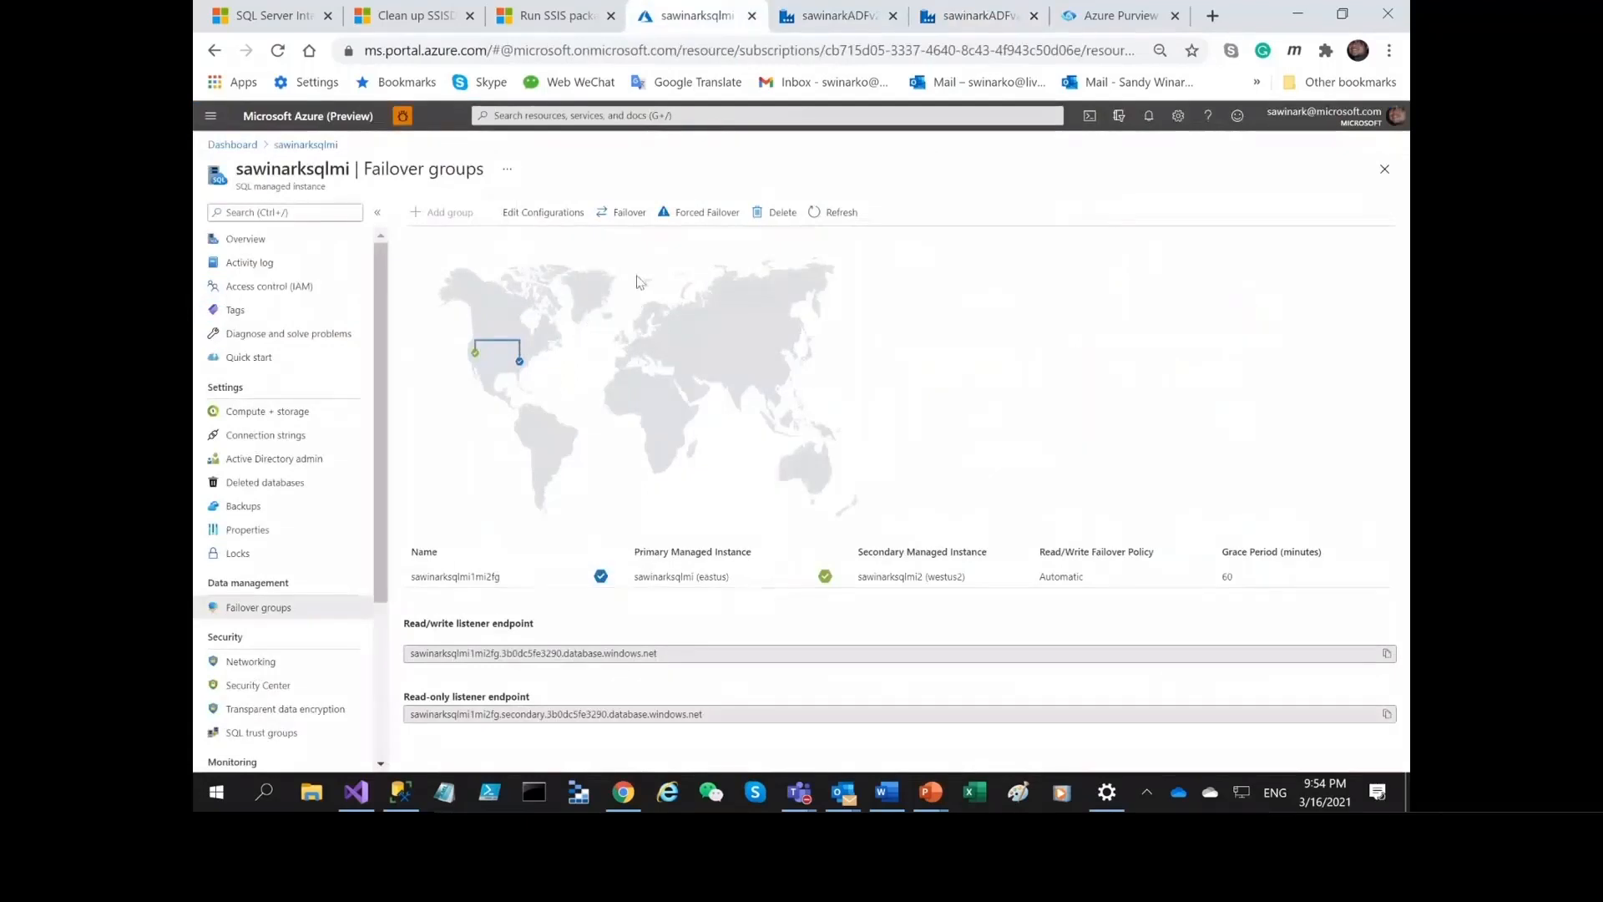
{"action": "left_click", "coordinate": [625, 212]}
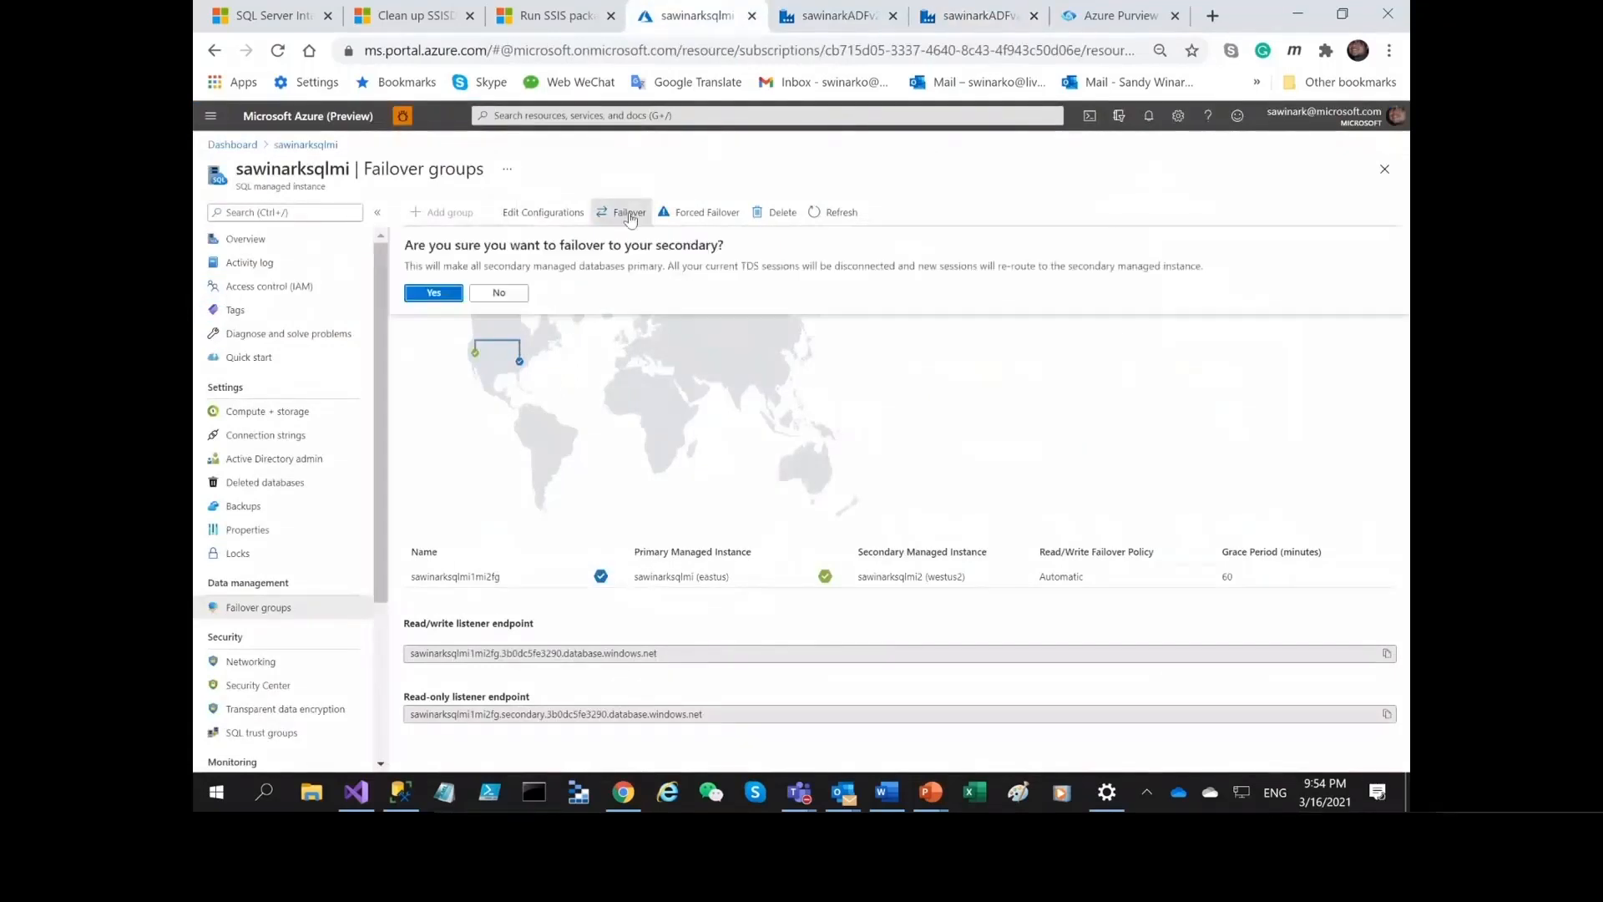
{"action": "left_click", "coordinate": [434, 293]}
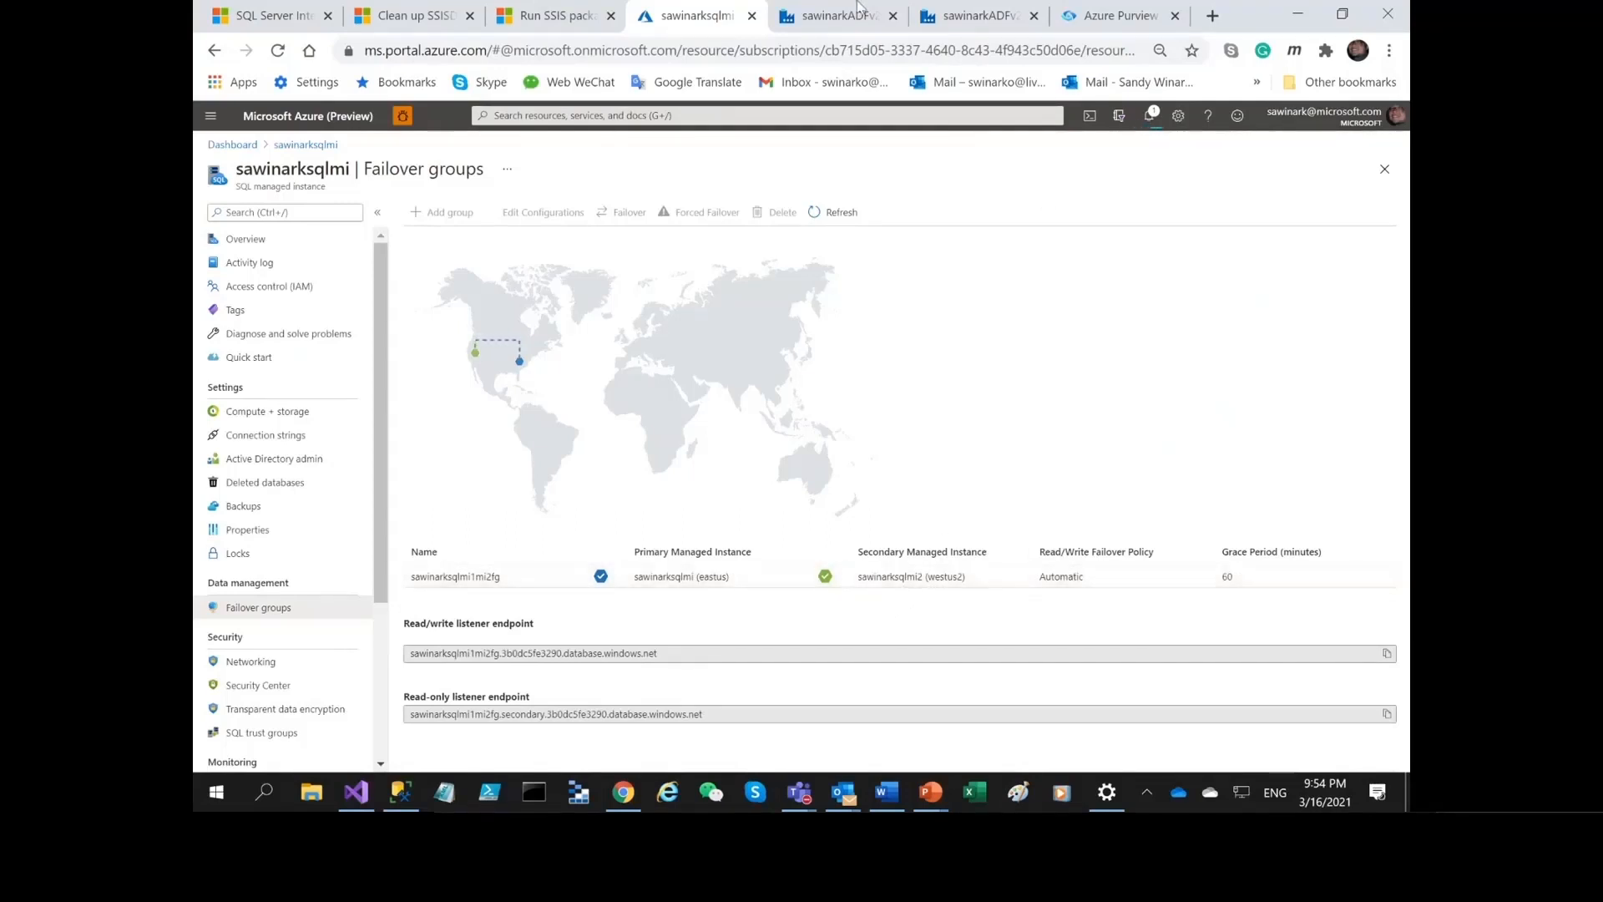
Look over both runtimes' monitoring pages and check the failover group's primary and secondary managed instances.
{"action": "left_click", "coordinate": [799, 10]}
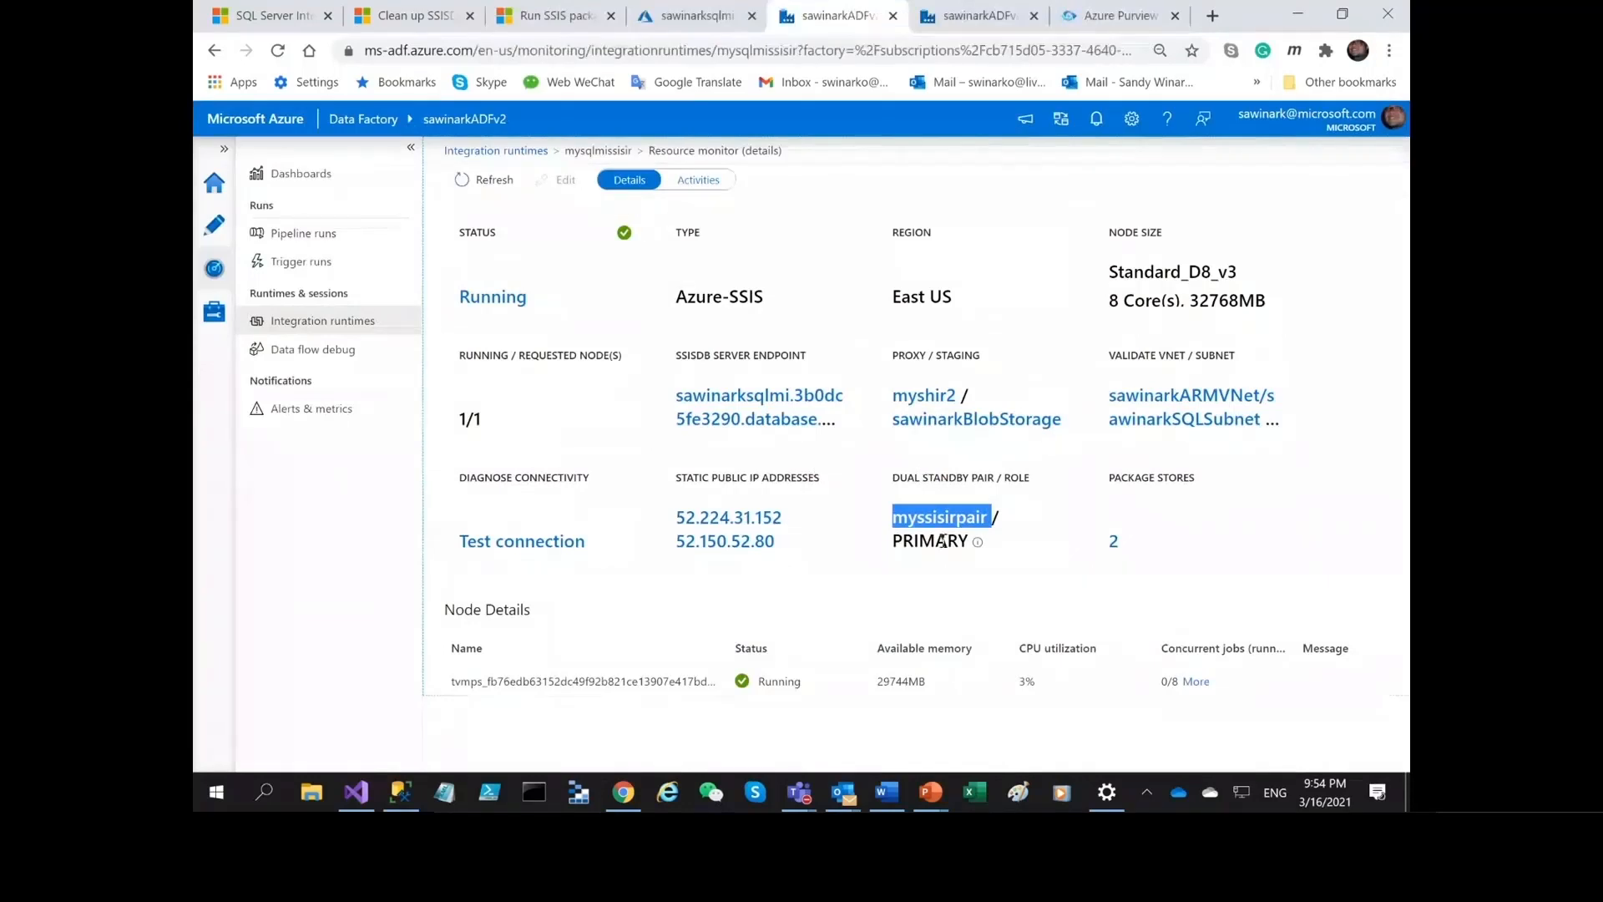
{"action": "left_click", "coordinate": [952, 15]}
{"action": "left_click", "coordinate": [860, 14]}
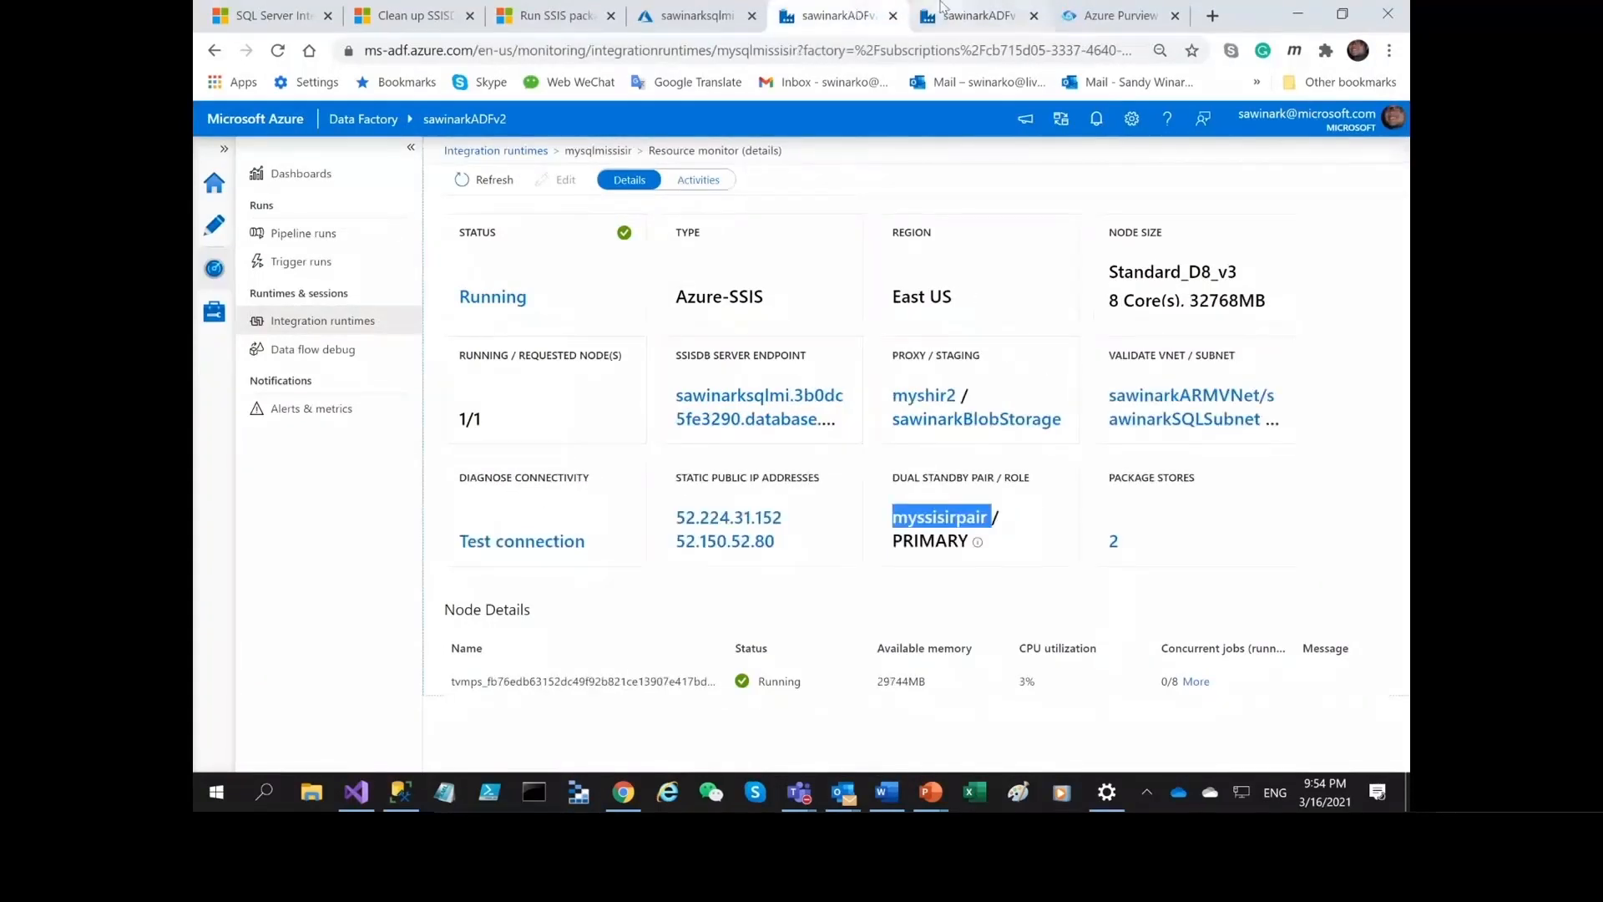
{"action": "left_click", "coordinate": [966, 9]}
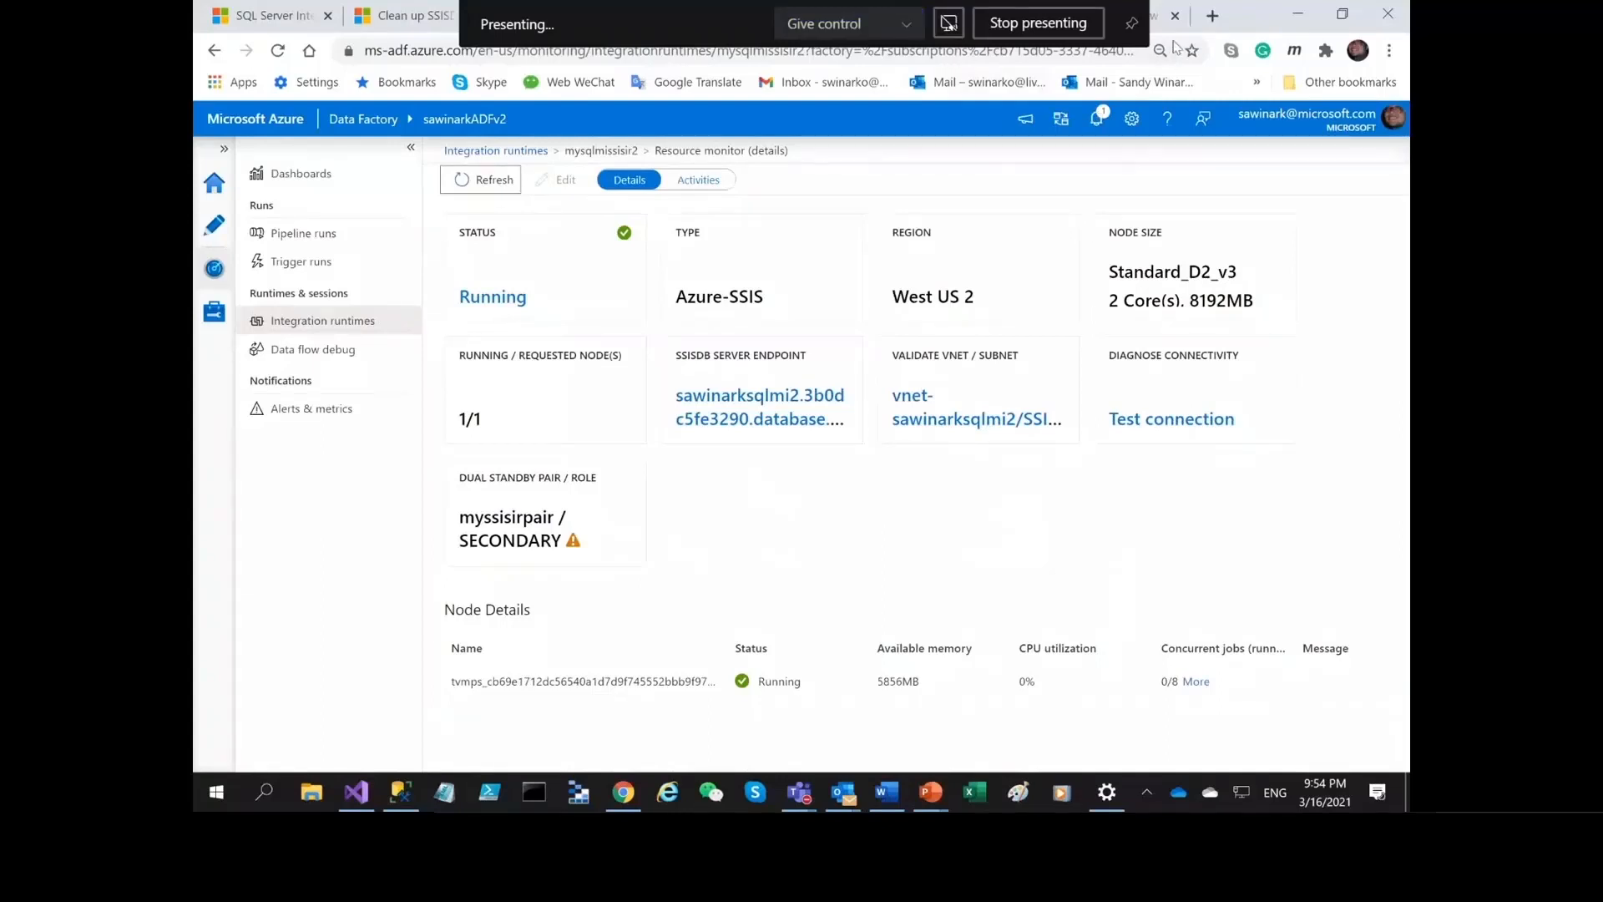
{"action": "left_click", "coordinate": [696, 18]}
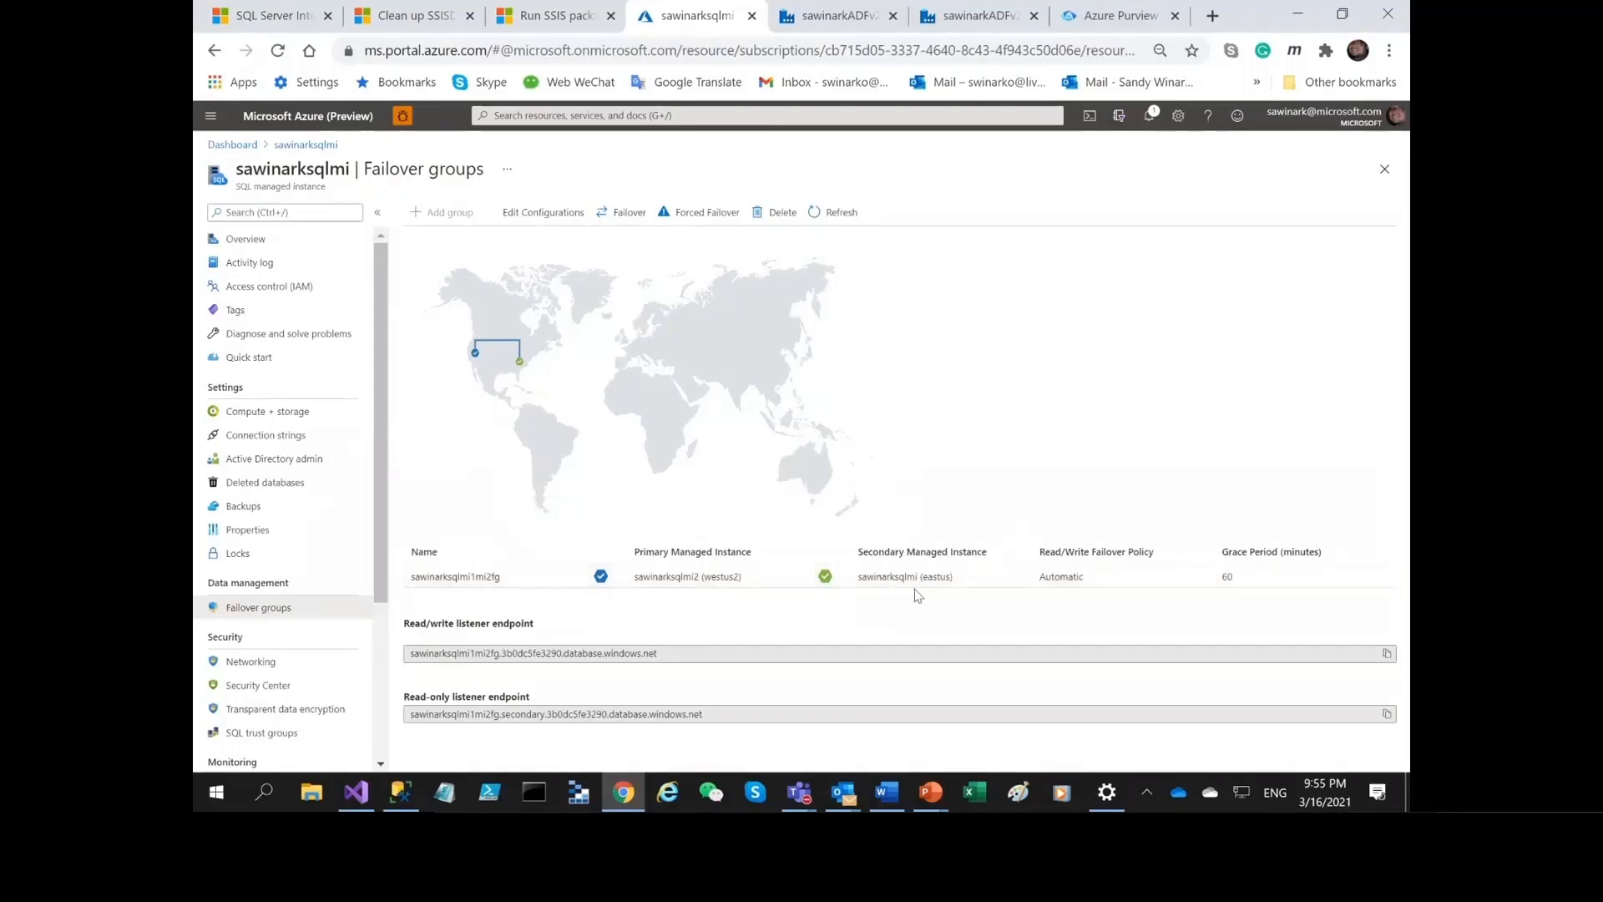
Refresh the monitoring details of mysqlmissisir and mysqlmissisir2 and check each runtime's role in myssisirpair.
{"action": "left_click", "coordinate": [827, 16]}
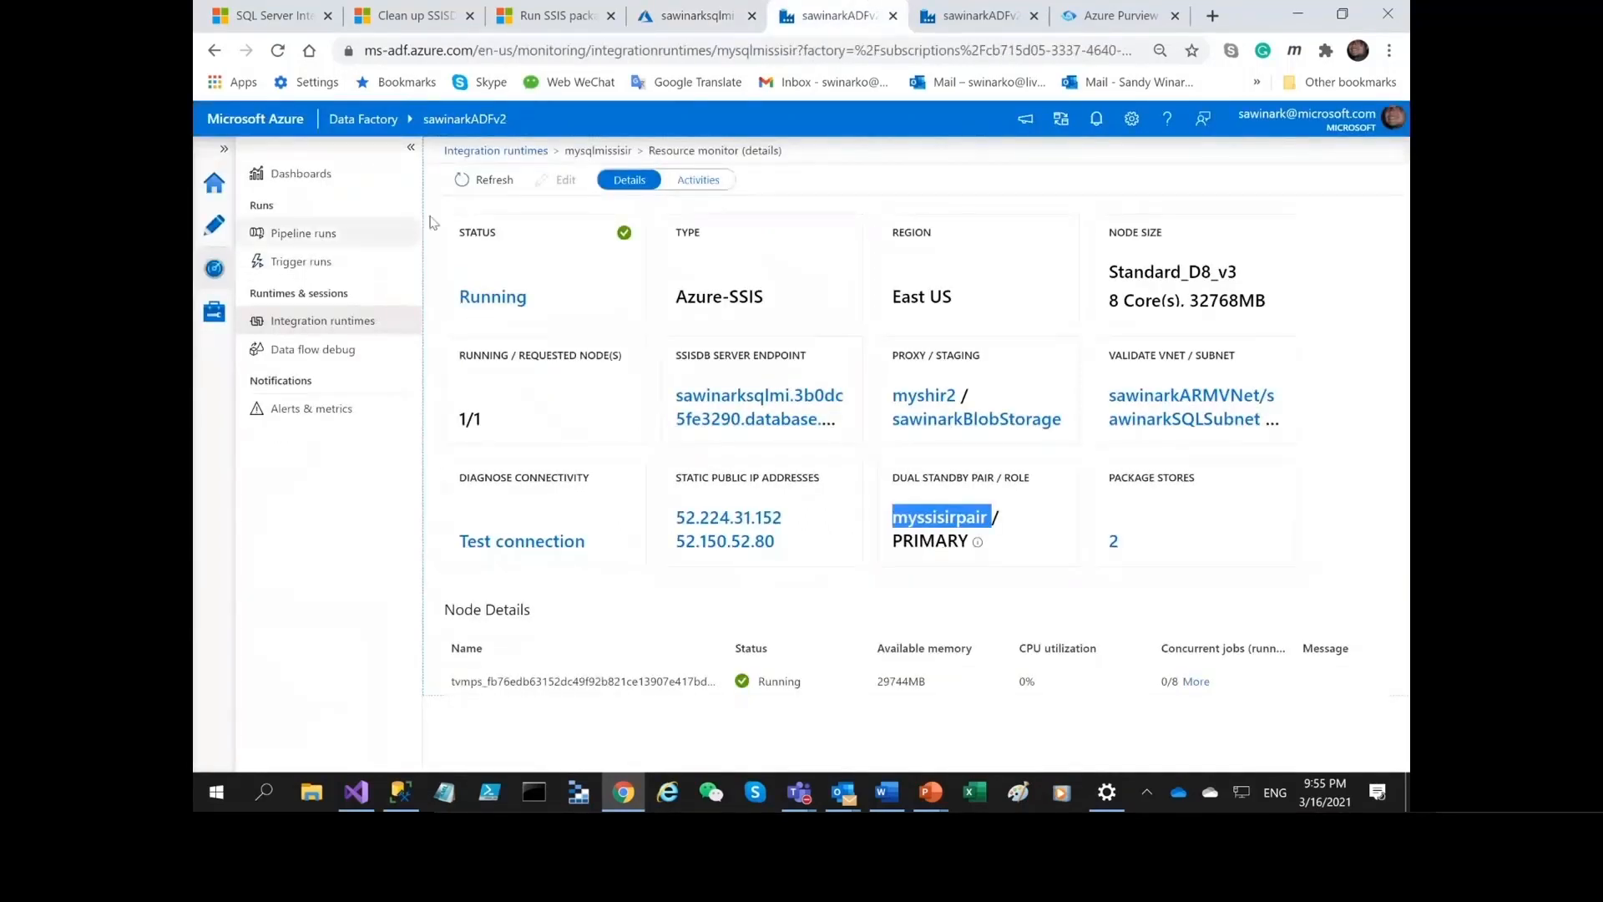
{"action": "left_click", "coordinate": [487, 186]}
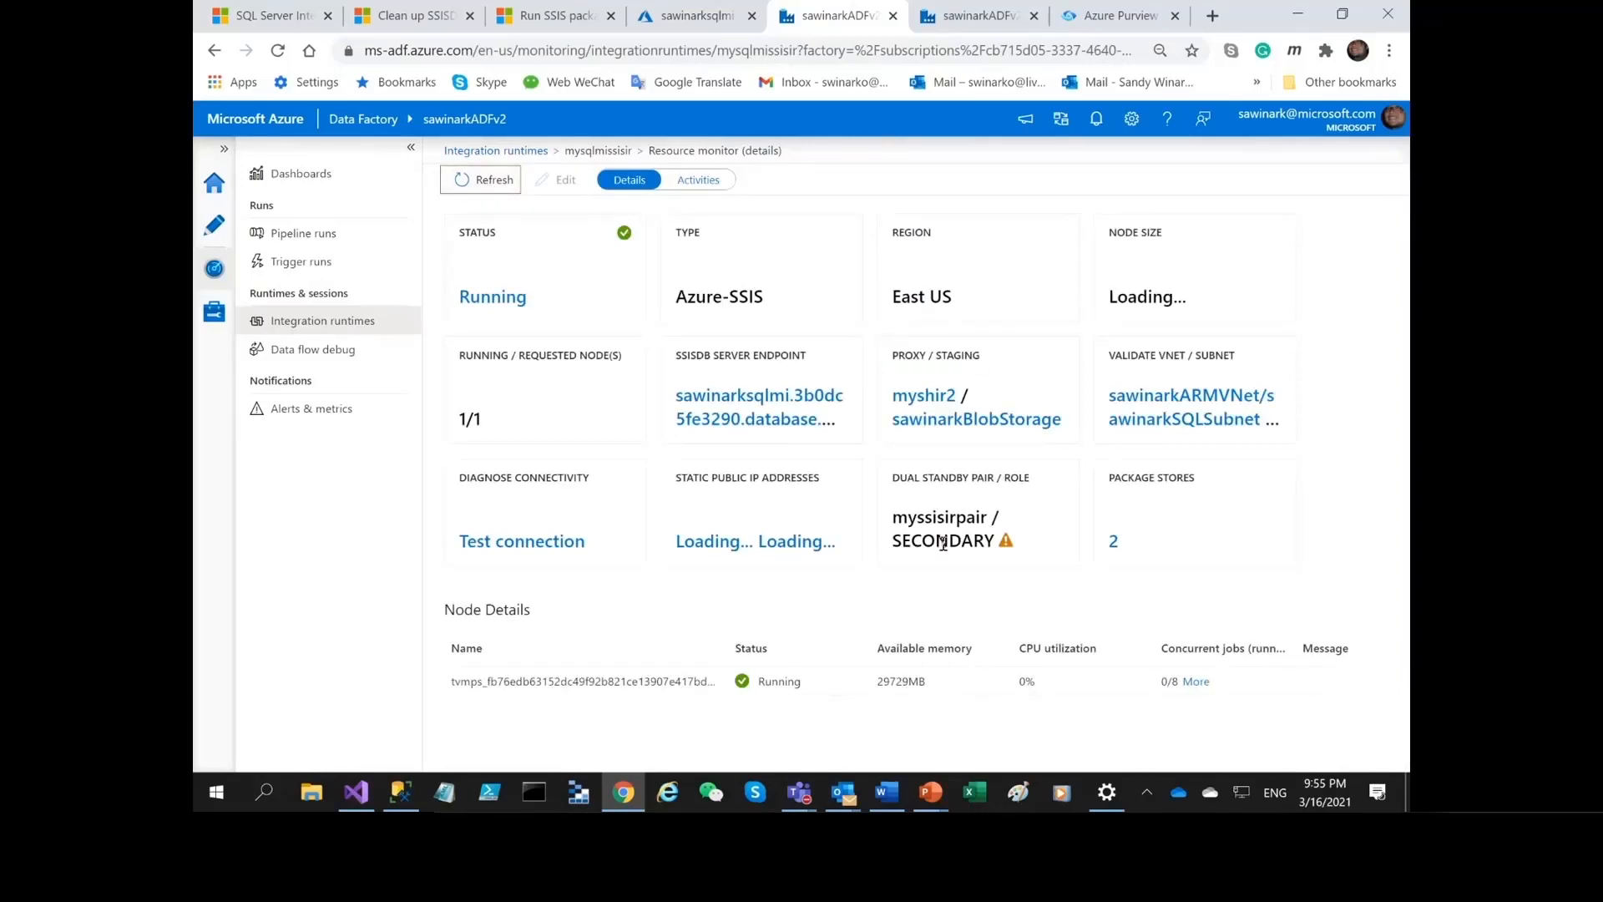
{"action": "left_click", "coordinate": [965, 17]}
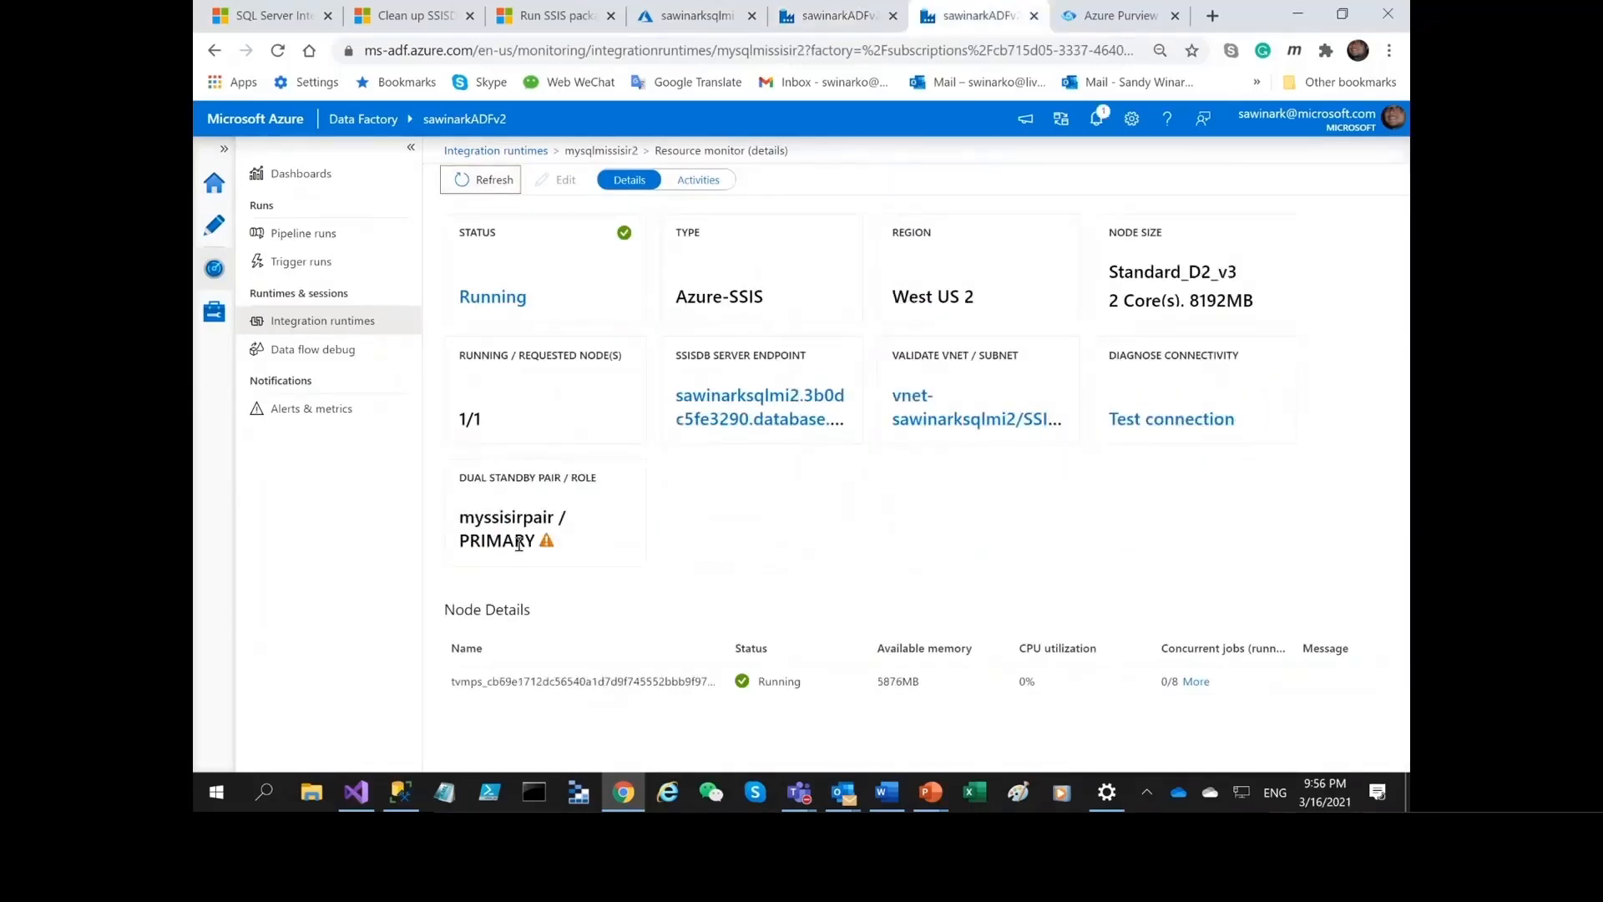
{"action": "left_click", "coordinate": [490, 179]}
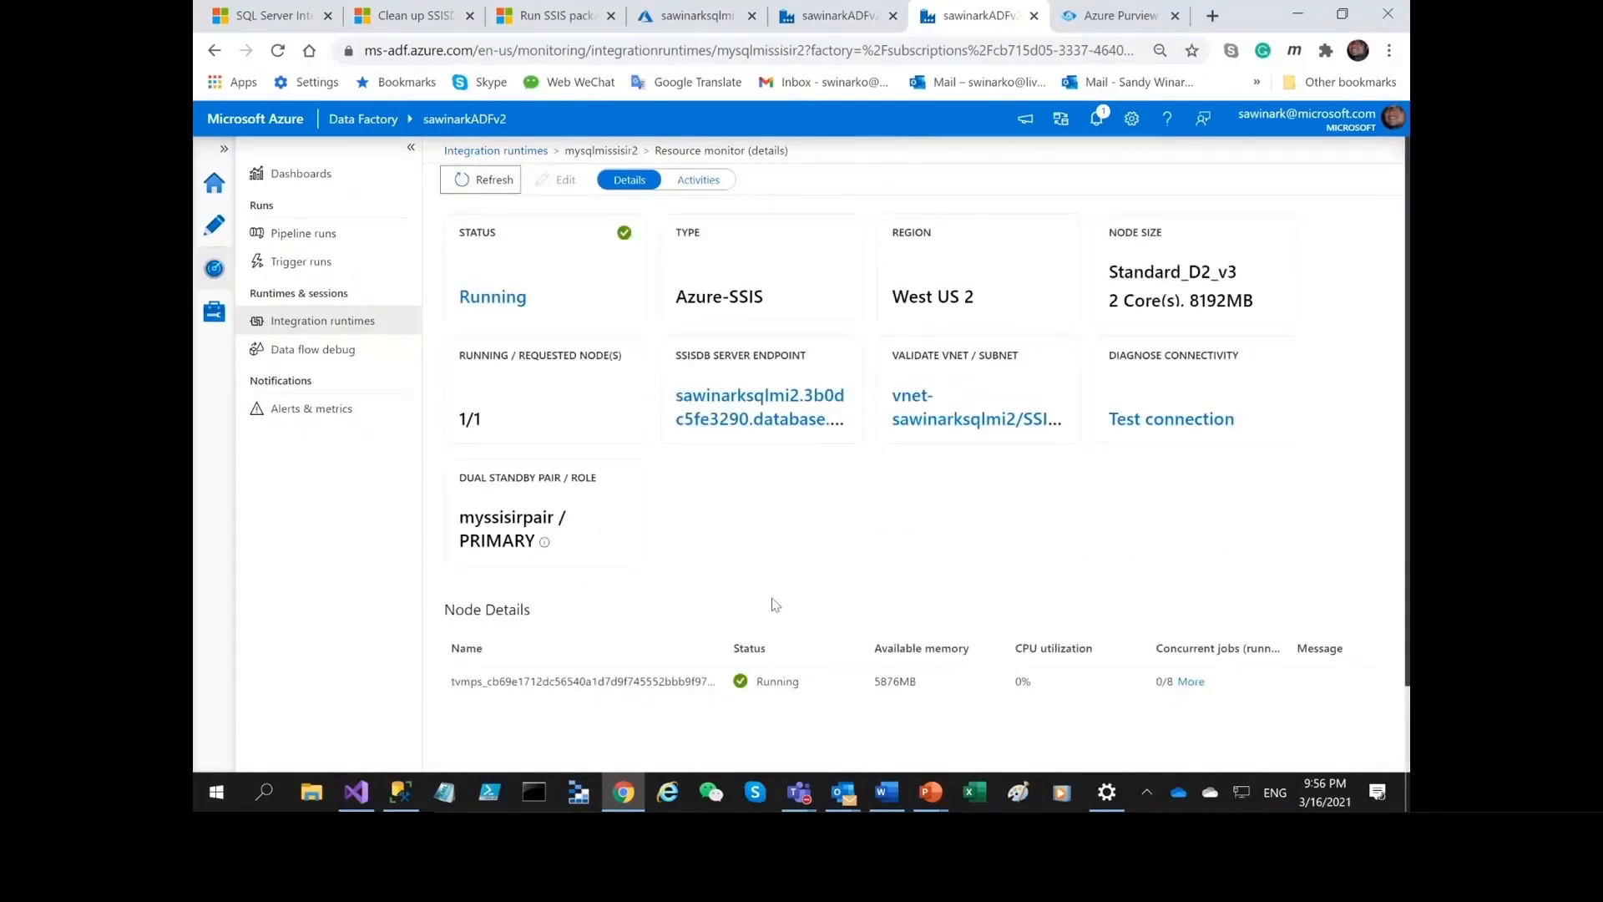